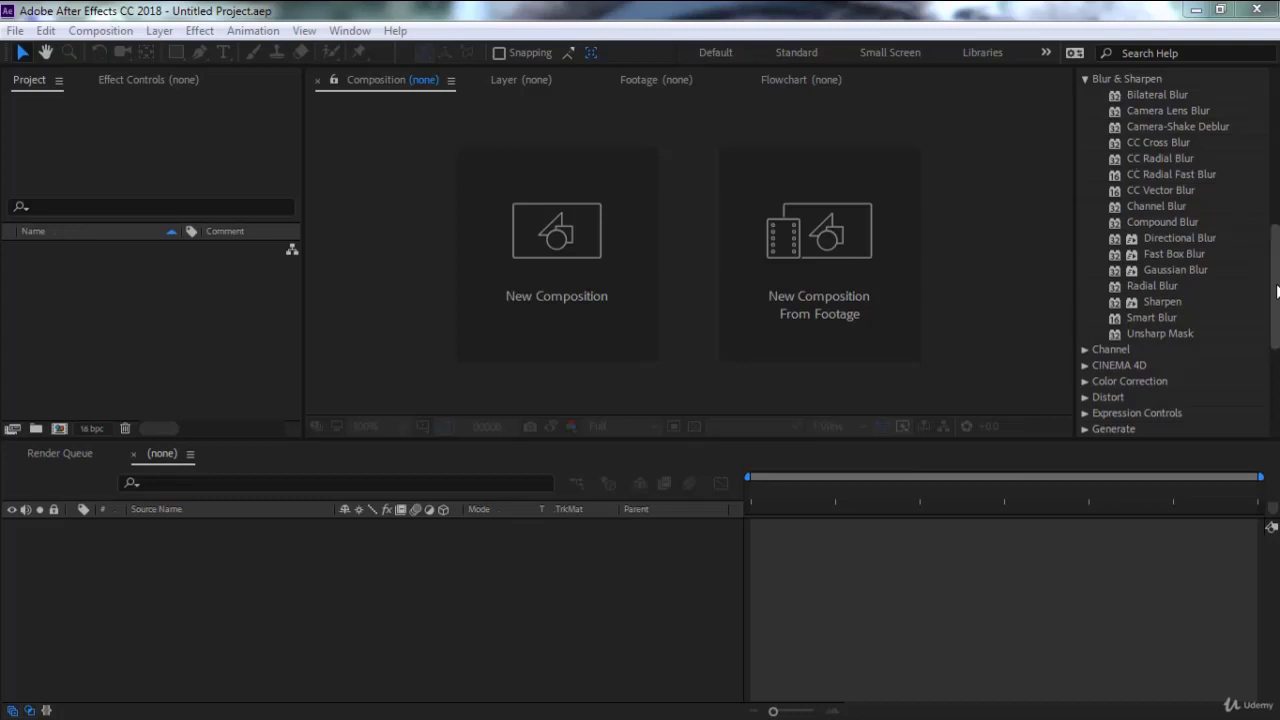
Step: Scroll the Effects & Presets list to expand Color Correction, showing Auto Color, Curves and others
{"action": "scroll", "coordinate": [1150, 180], "scroll_direction": "up", "scroll_amount": 3}
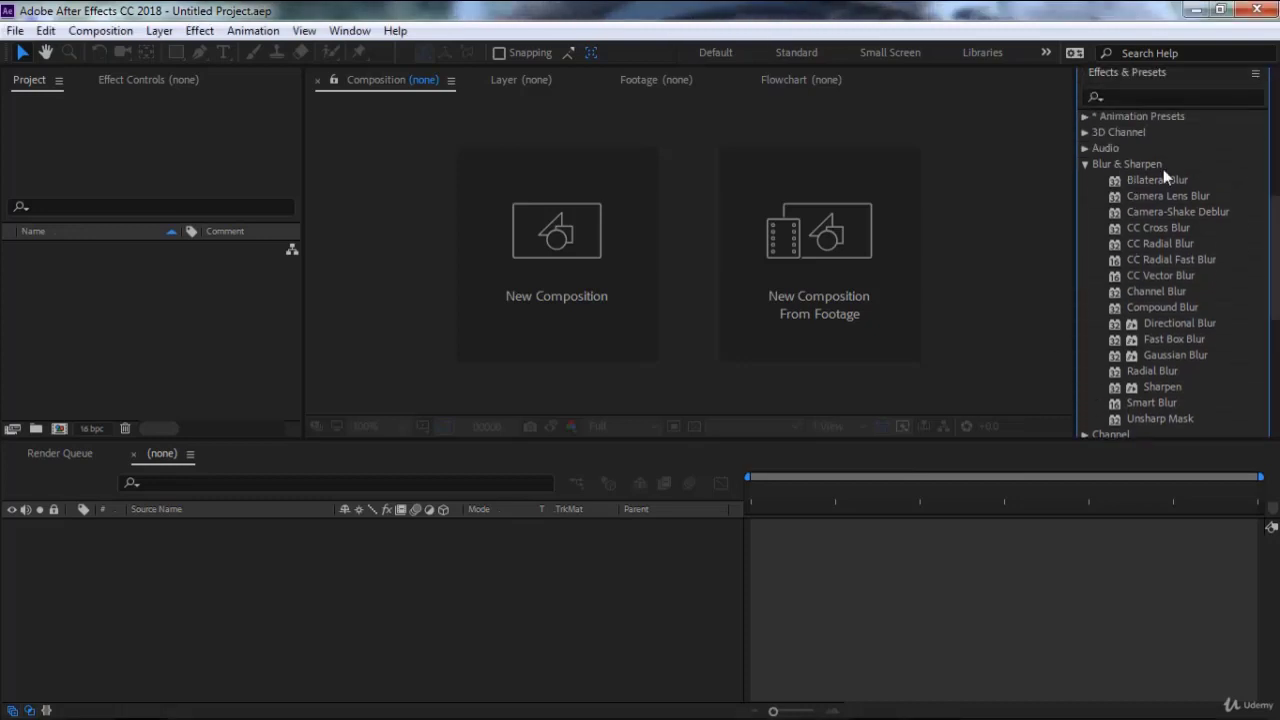
{"action": "scroll", "coordinate": [1180, 274], "scroll_direction": "down", "scroll_amount": 3}
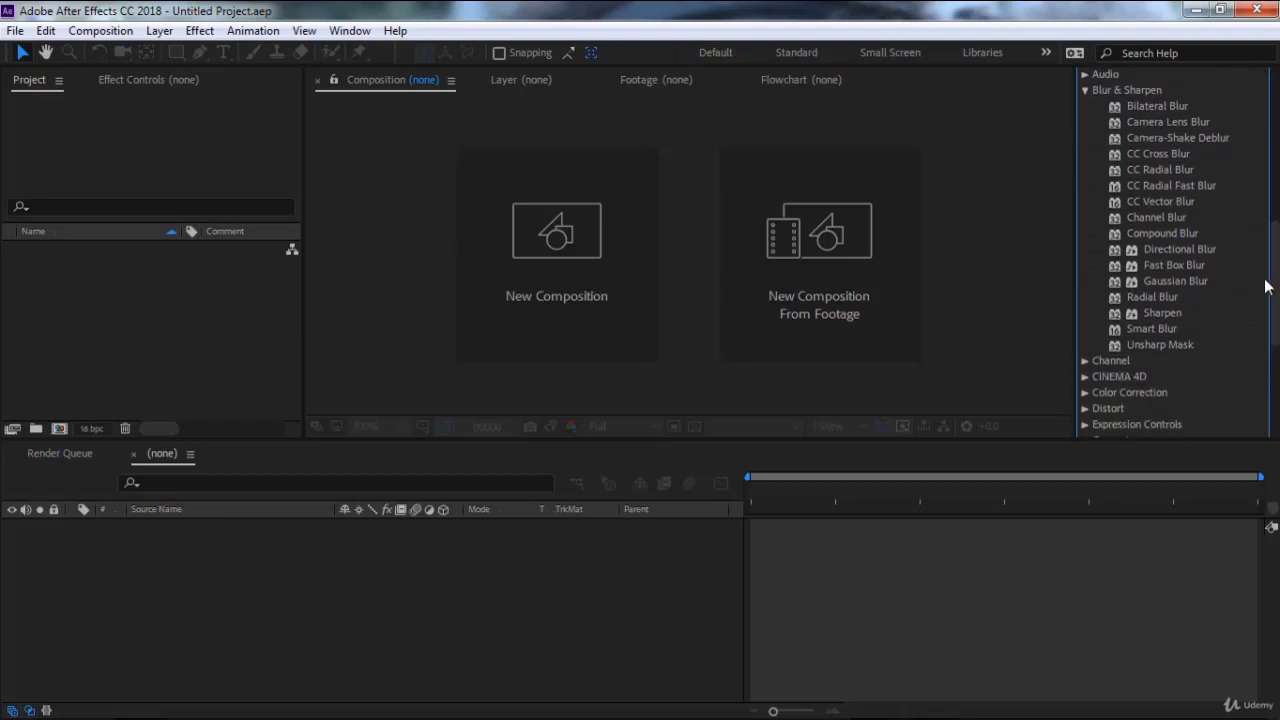
{"action": "left_click_drag", "start_coordinate": [1278, 273], "coordinate": [1277, 241]}
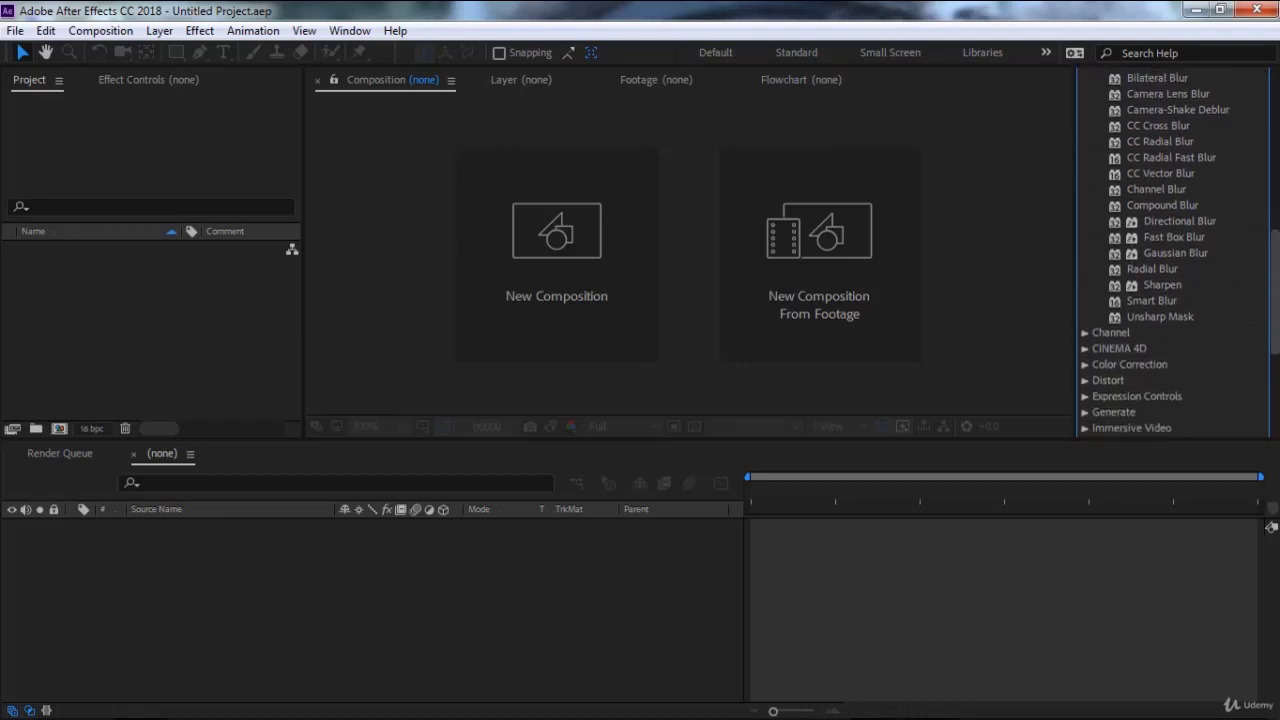
{"action": "scroll", "coordinate": [1138, 290], "scroll_direction": "down", "scroll_amount": 5}
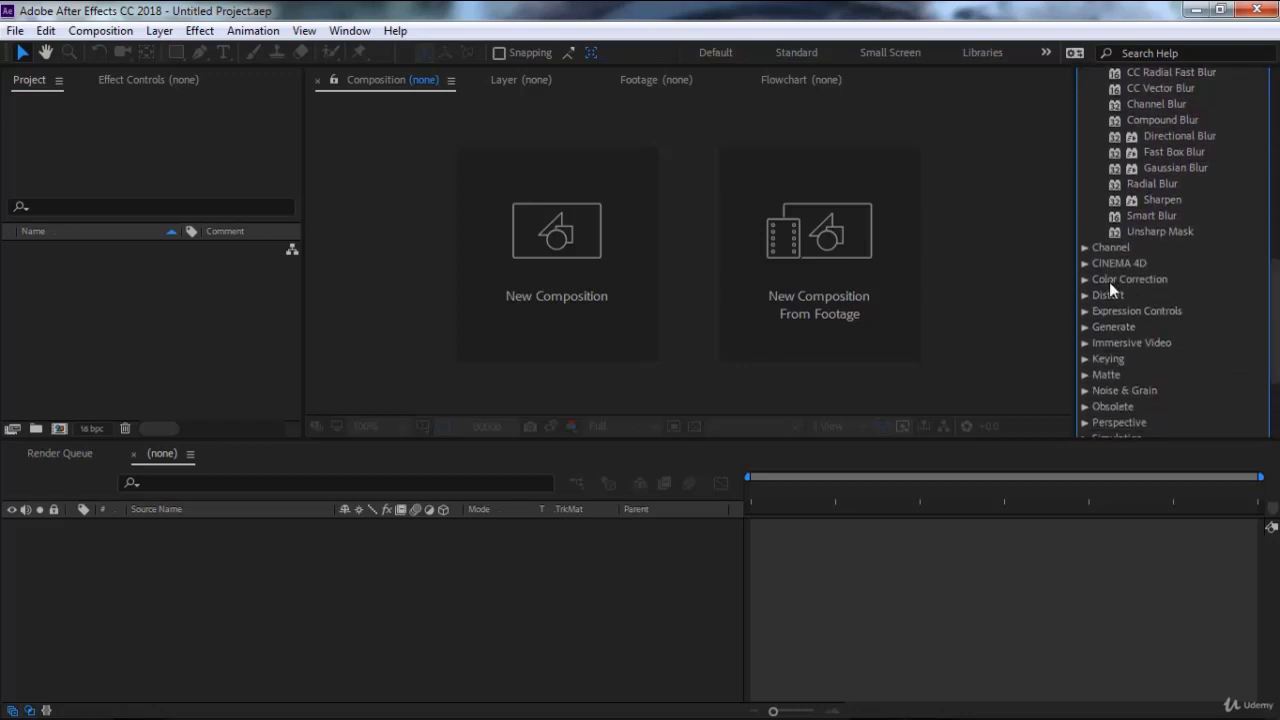
{"action": "left_click", "coordinate": [1083, 279]}
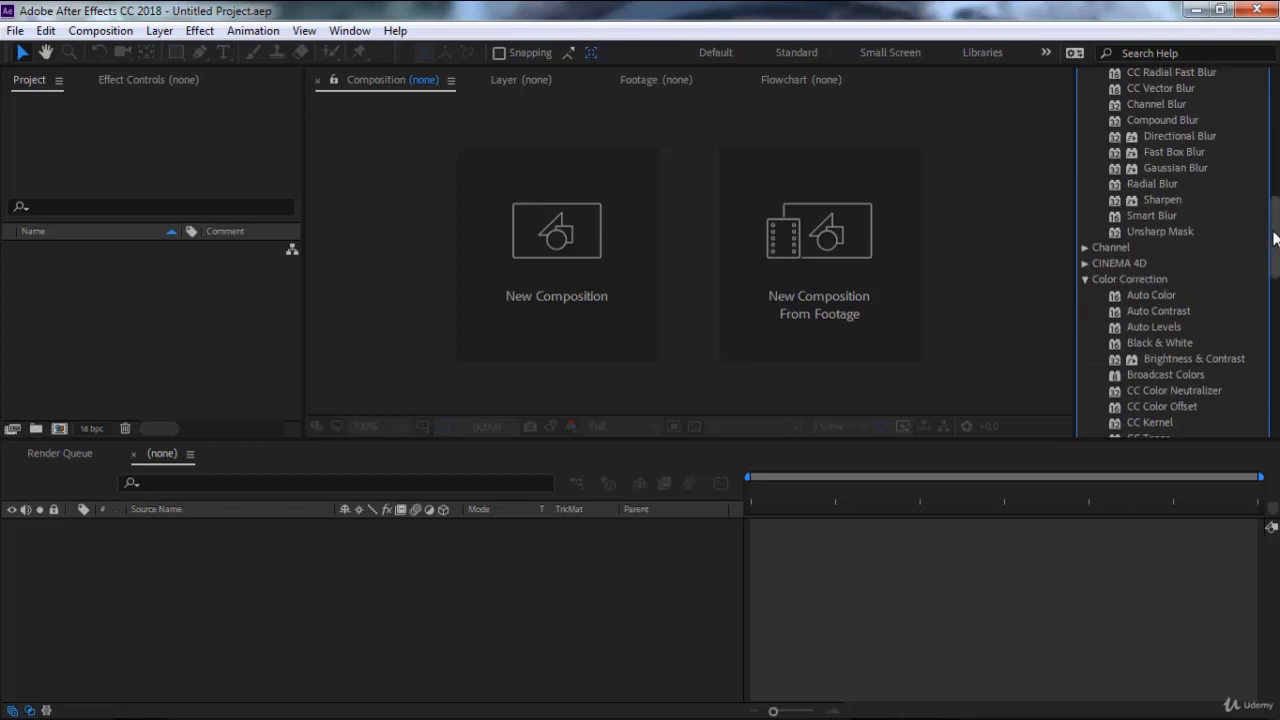
{"action": "mouse_move", "coordinate": [1276, 242]}
{"action": "left_mouse_down"}
{"action": "mouse_move", "coordinate": [1278, 340]}
{"action": "mouse_move", "coordinate": [1278, 288]}
{"action": "left_mouse_up"}
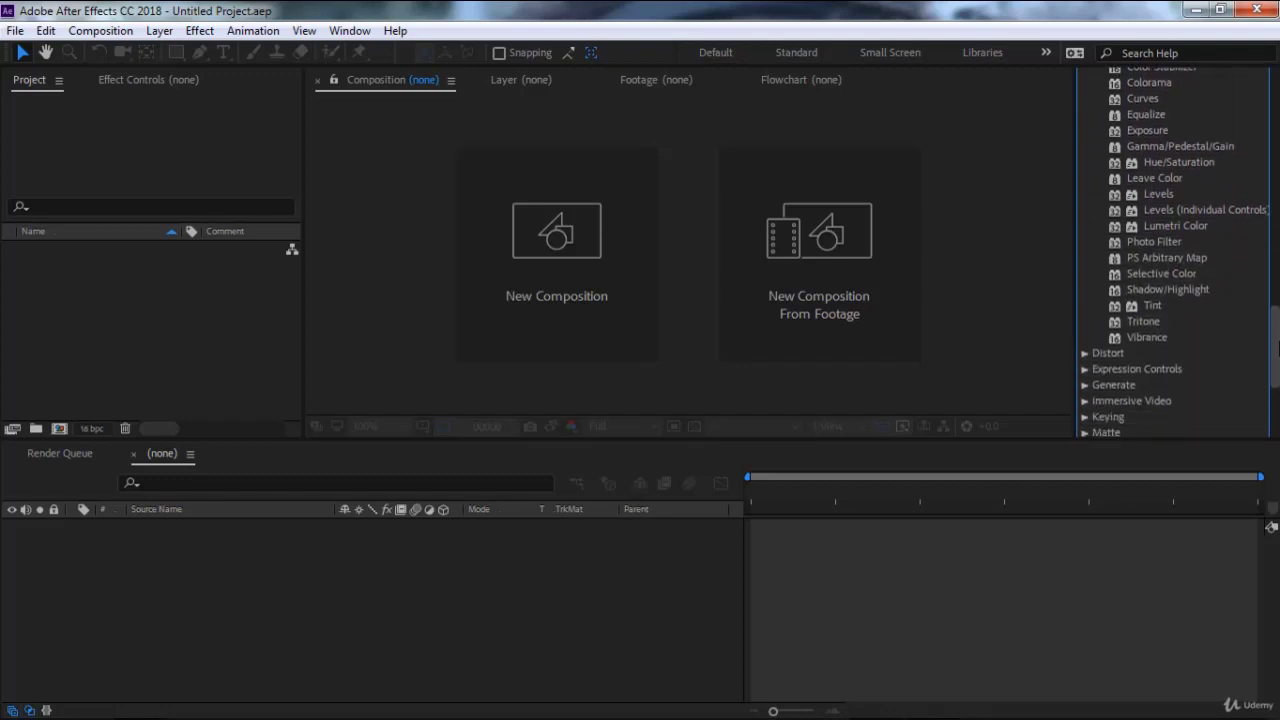
{"action": "scroll", "coordinate": [1153, 181], "scroll_direction": "up", "scroll_amount": 4}
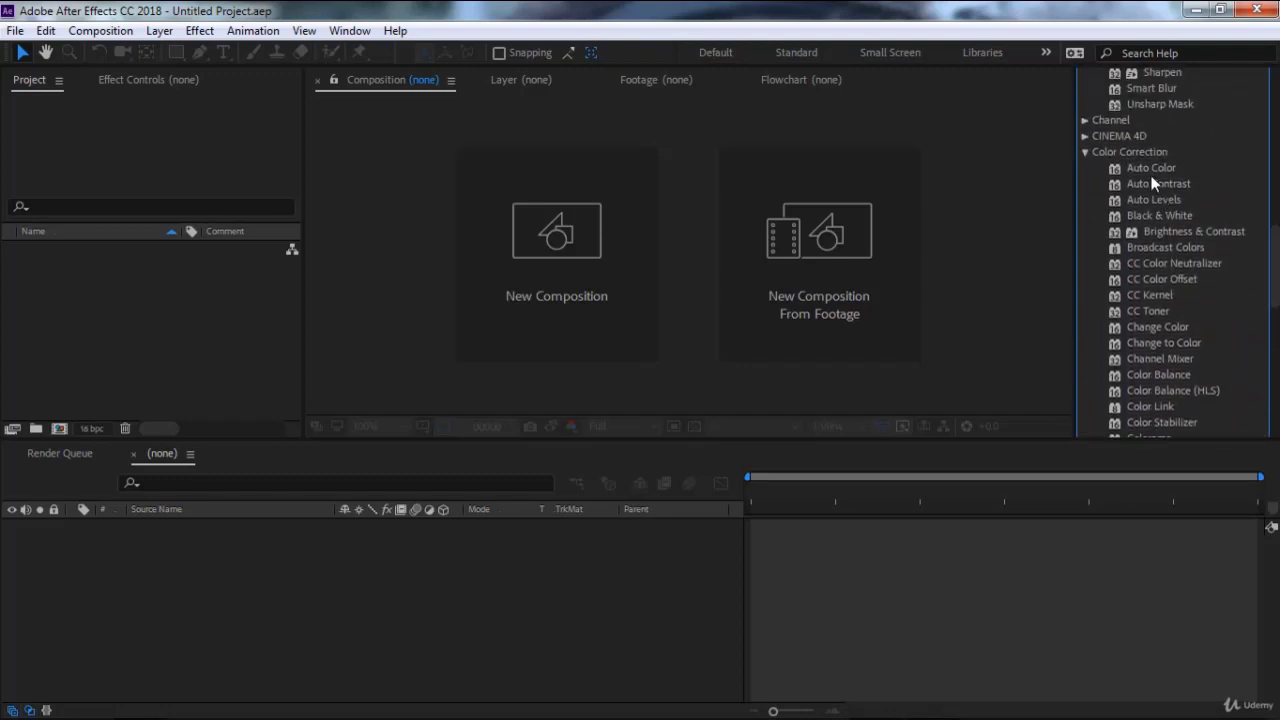
Step: Import production ID_3750624.mp4 from the mountain new folder into the Project panel
{"action": "mouse_move", "coordinate": [148, 710]}
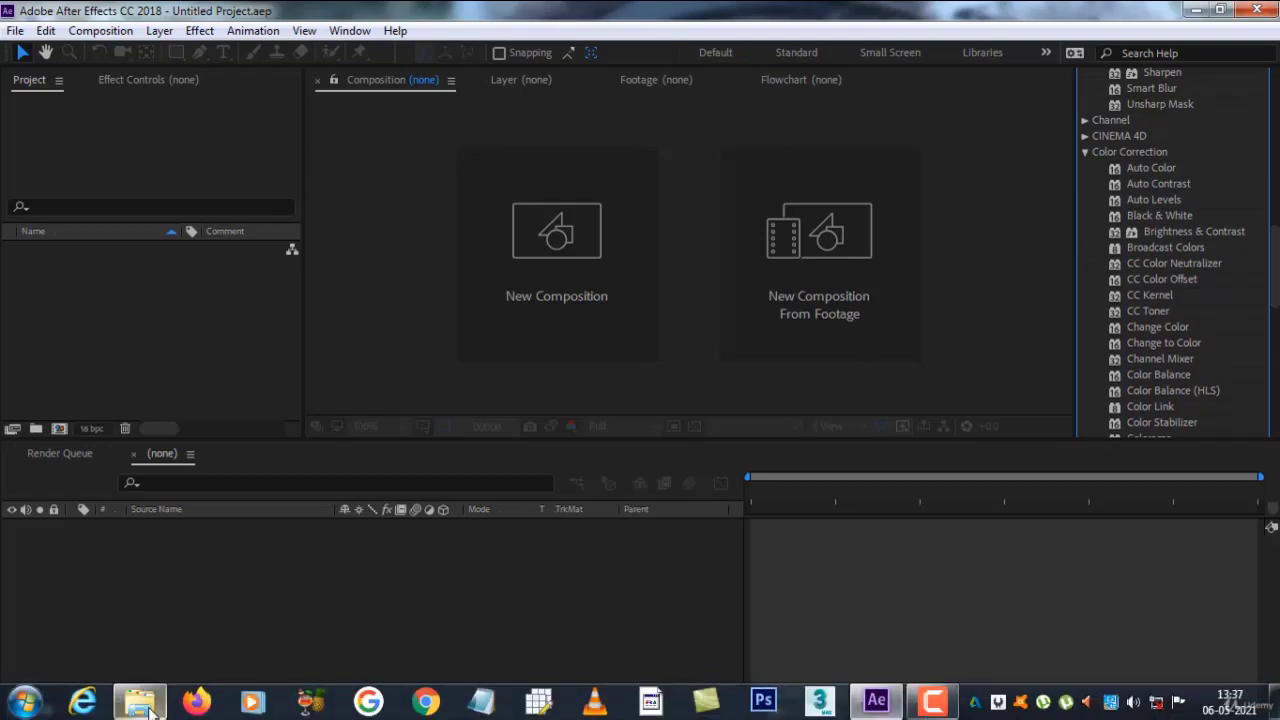
{"action": "left_click", "coordinate": [248, 591]}
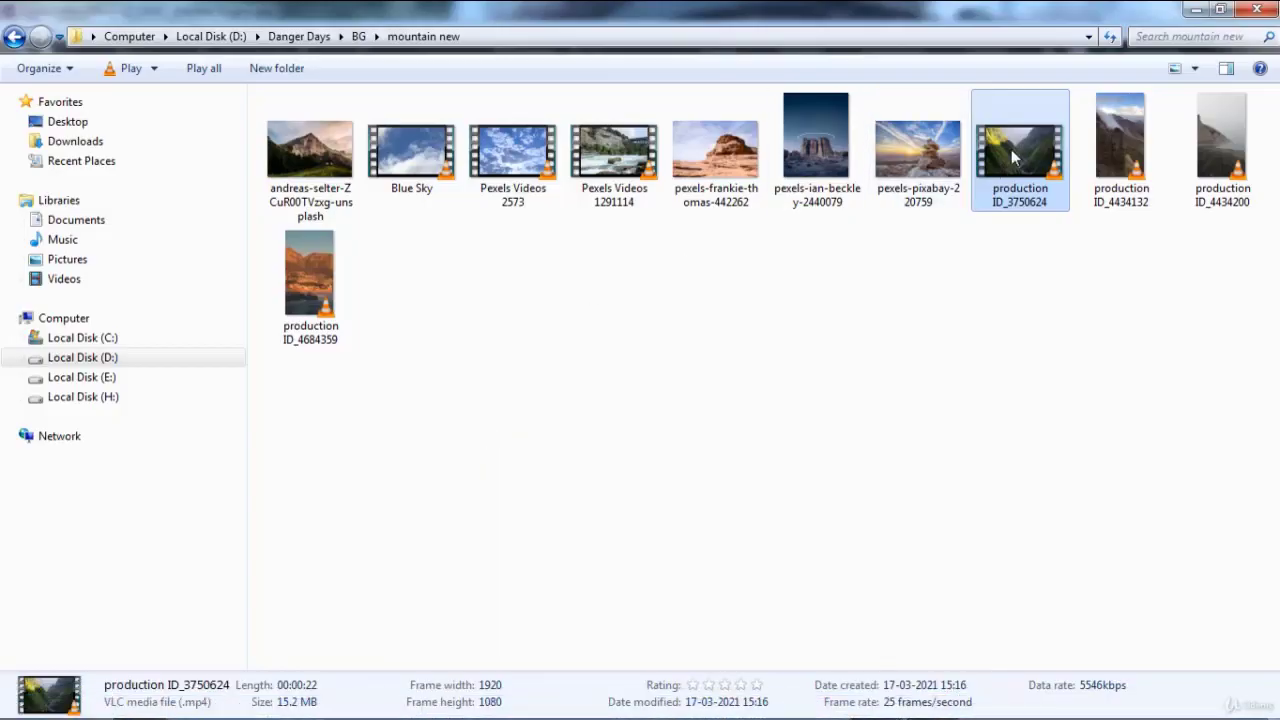
{"action": "left_click_drag", "start_coordinate": [1013, 157], "coordinate": [858, 710]}
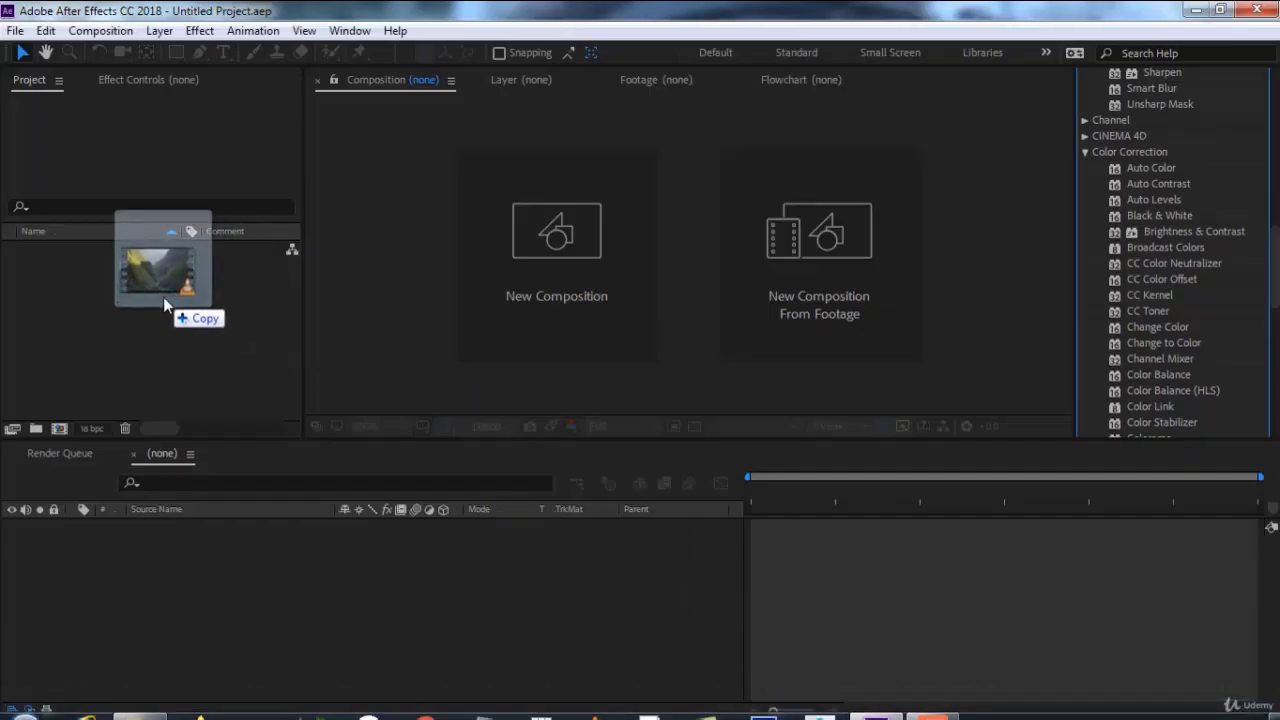
{"action": "left_click_drag", "start_coordinate": [858, 710], "coordinate": [160, 297]}
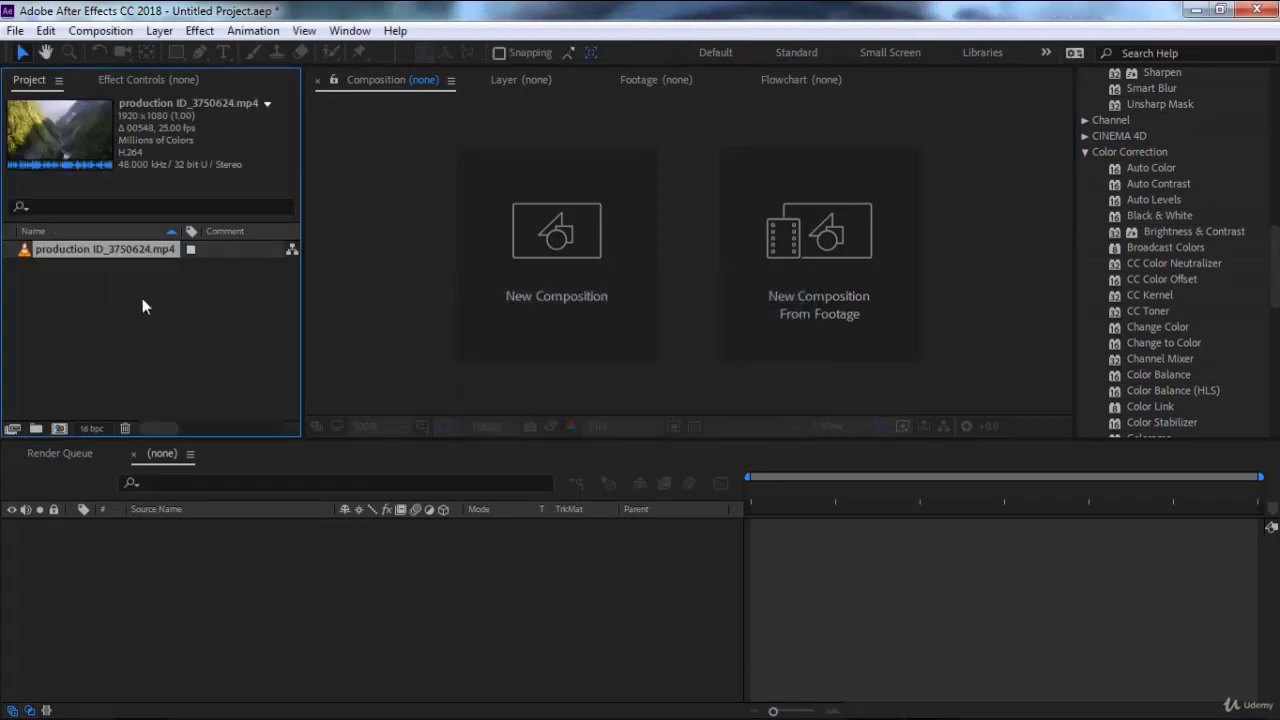
Step: Build a production ID_3750624 composition from the drone clip and preview a later frame
{"action": "left_click_drag", "start_coordinate": [116, 255], "coordinate": [226, 622]}
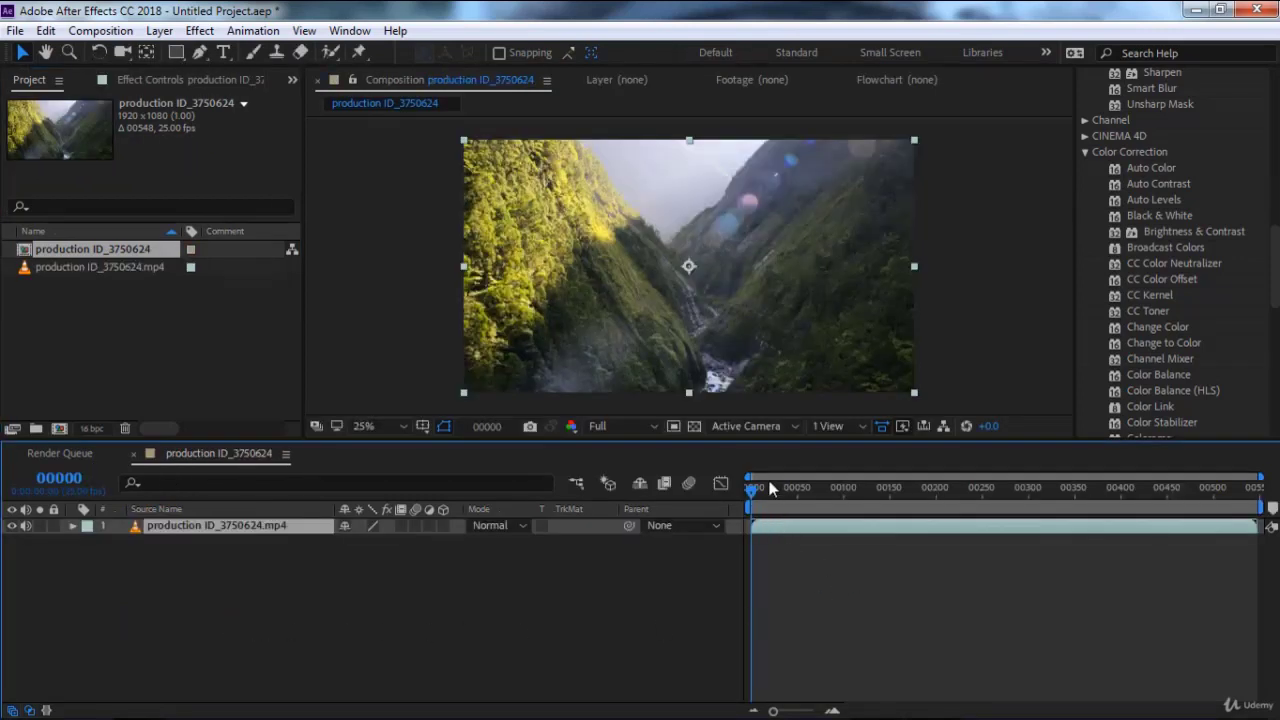
{"action": "mouse_move", "coordinate": [766, 487]}
{"action": "left_mouse_down"}
{"action": "mouse_move", "coordinate": [919, 495]}
{"action": "mouse_move", "coordinate": [737, 498]}
{"action": "left_mouse_up"}
{"action": "left_click", "coordinate": [1157, 170]}
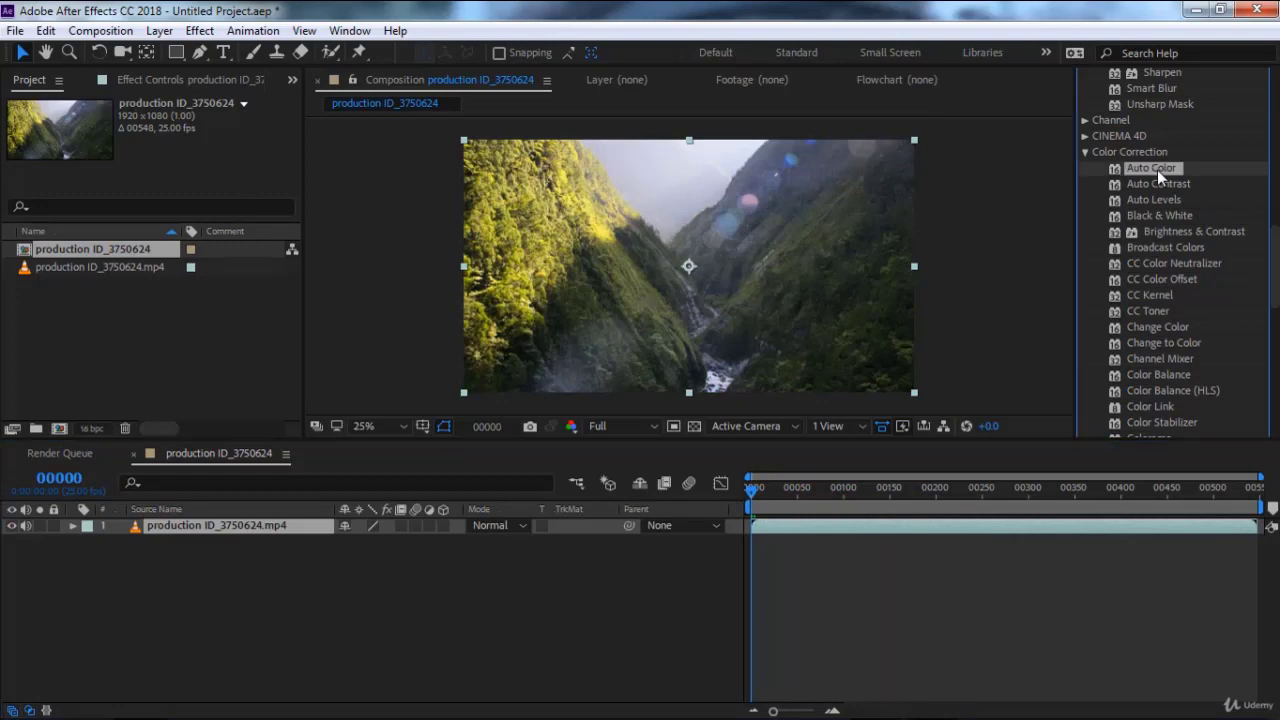
Step: Apply Auto Color (clips at 0.10%) and toggle it while scrubbing to compare with the original
{"action": "double_click", "coordinate": [1157, 170]}
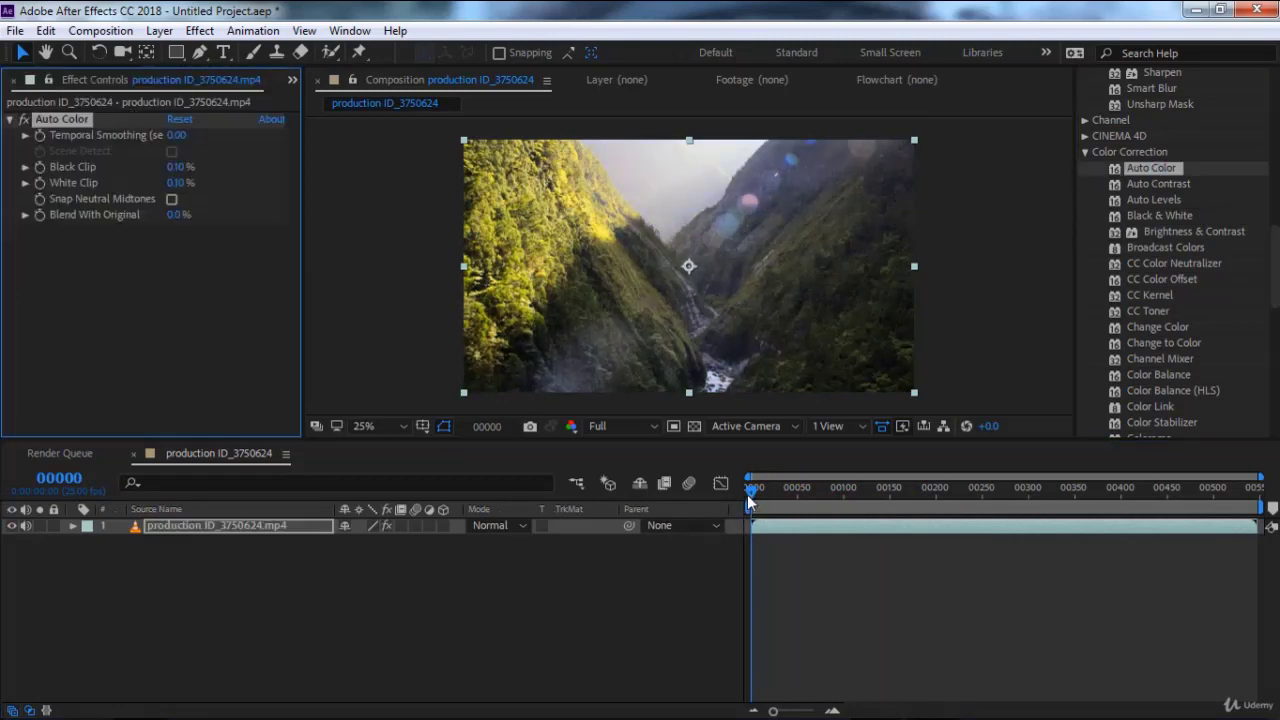
{"action": "left_click", "coordinate": [24, 119]}
{"action": "left_click", "coordinate": [24, 119]}
{"action": "left_click", "coordinate": [24, 119]}
{"action": "left_click", "coordinate": [24, 119]}
{"action": "left_click_drag", "start_coordinate": [754, 489], "coordinate": [797, 494]}
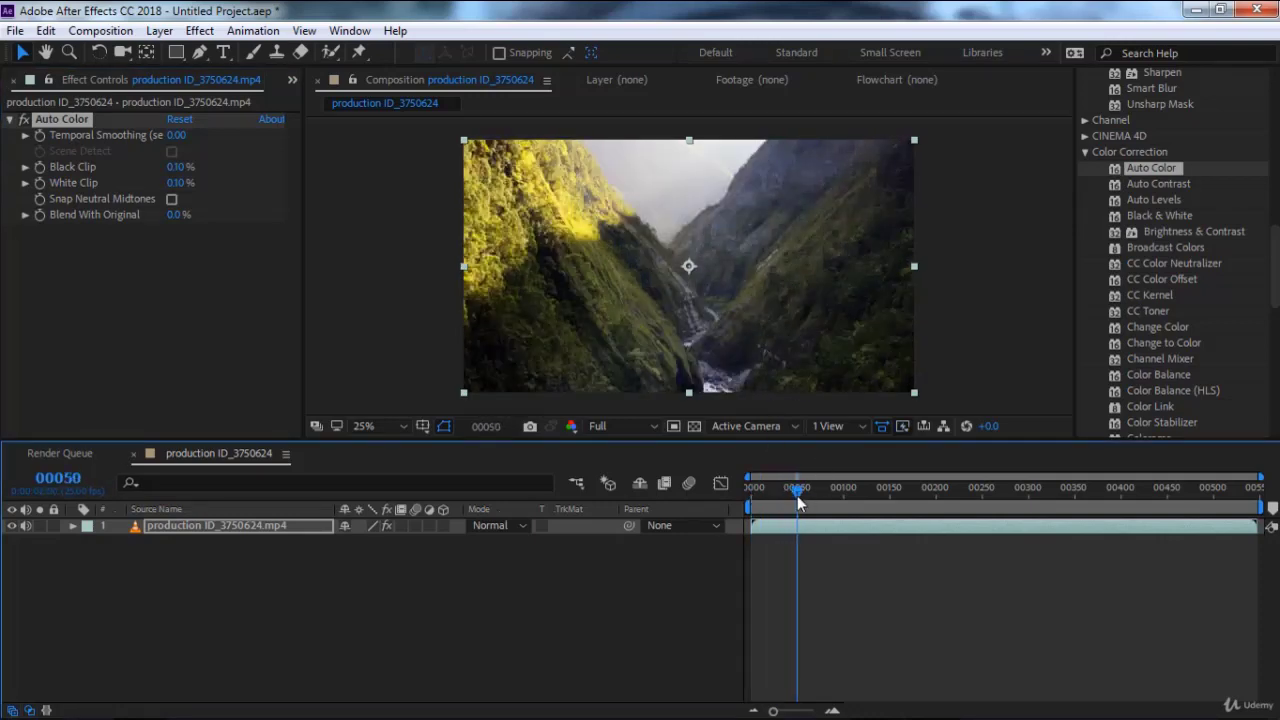
{"action": "mouse_move", "coordinate": [805, 502]}
{"action": "left_mouse_down"}
{"action": "mouse_move", "coordinate": [1250, 495]}
{"action": "mouse_move", "coordinate": [709, 502]}
{"action": "left_mouse_up"}
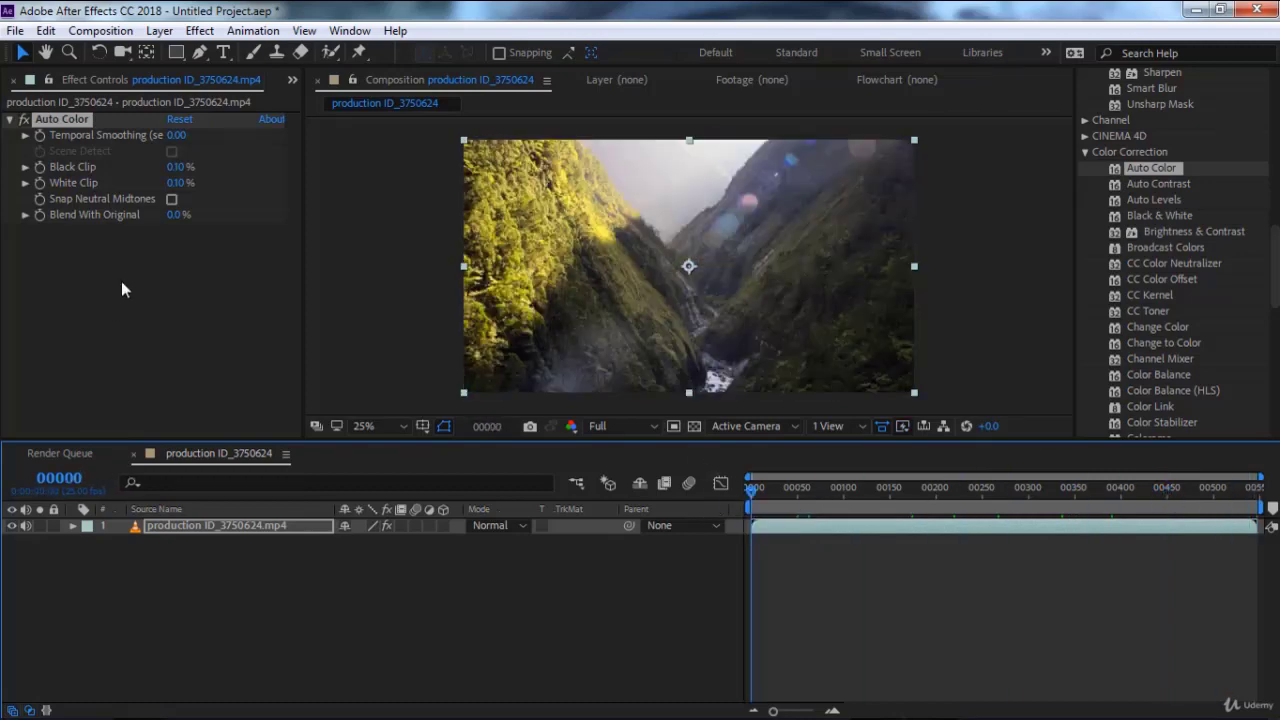
{"action": "left_click", "coordinate": [24, 121]}
{"action": "left_click", "coordinate": [24, 121]}
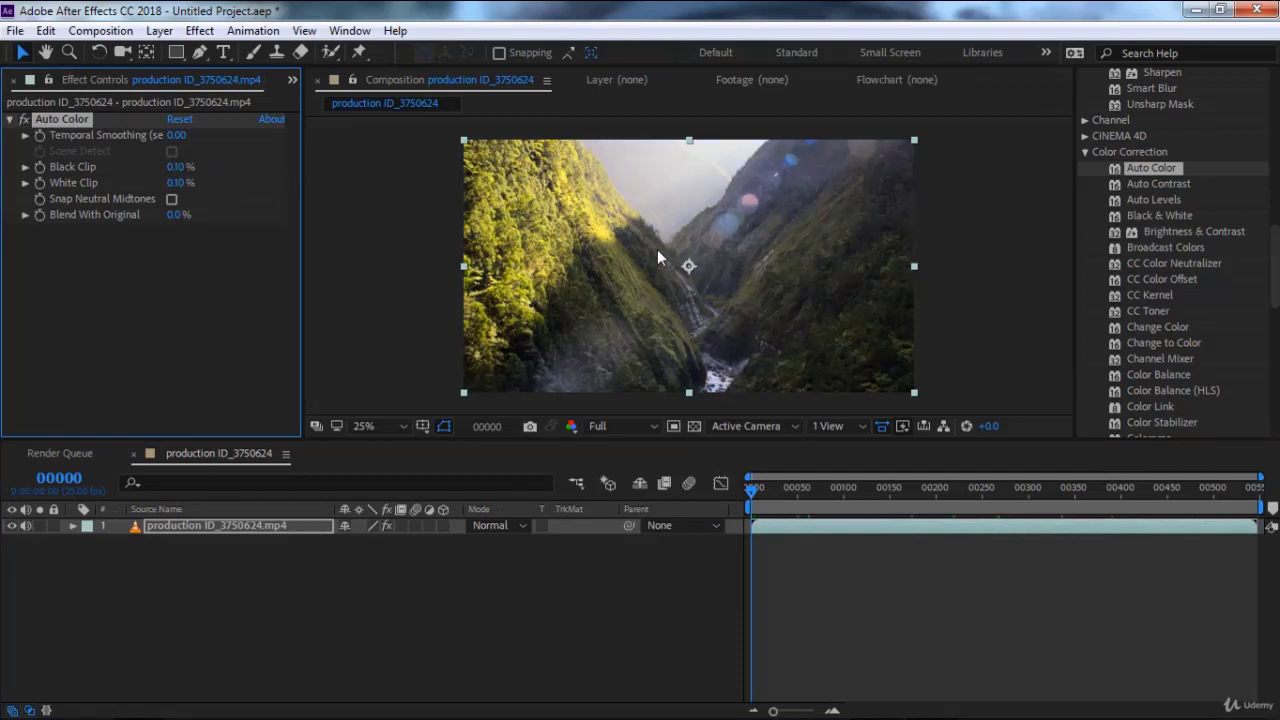
Step: Set Auto Color's Black Clip to 5.00% and compare the darker result across frames
{"action": "left_click", "coordinate": [176, 167]}
{"action": "type", "text": "5"}
{"action": "key", "text": "Return"}
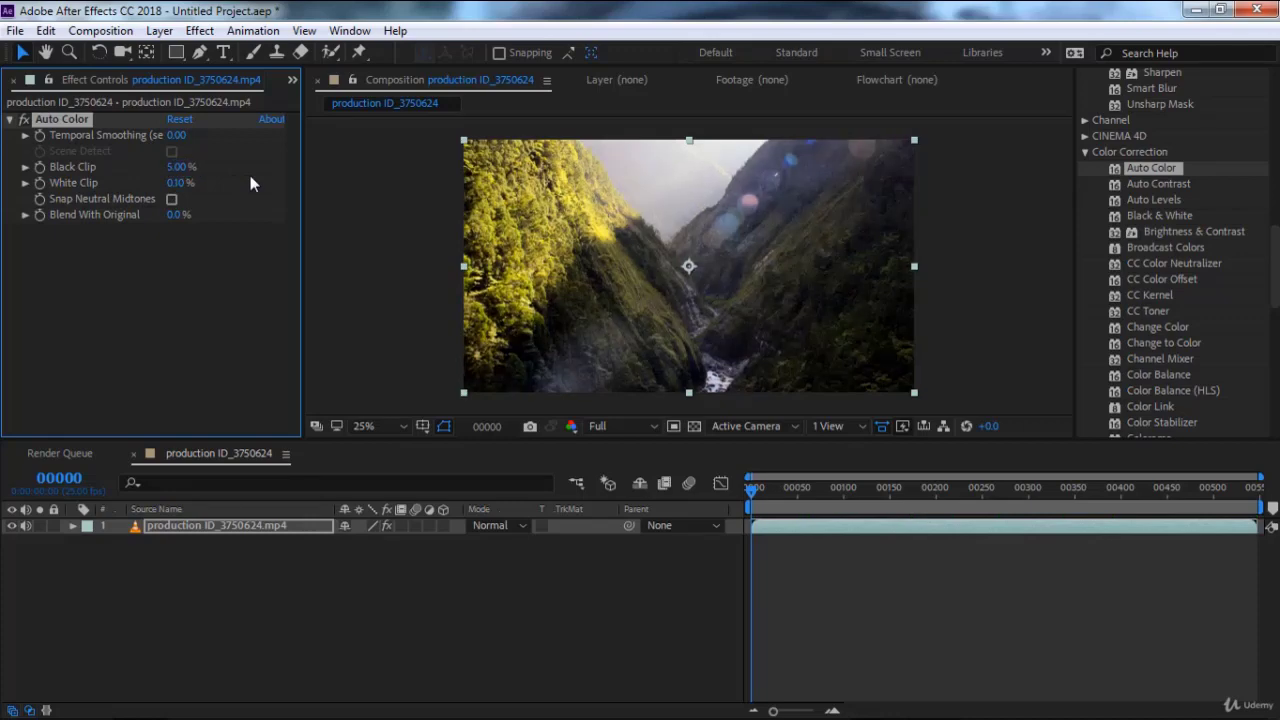
{"action": "left_click", "coordinate": [24, 120]}
{"action": "left_click", "coordinate": [24, 120]}
{"action": "left_click_drag", "start_coordinate": [768, 485], "coordinate": [904, 493]}
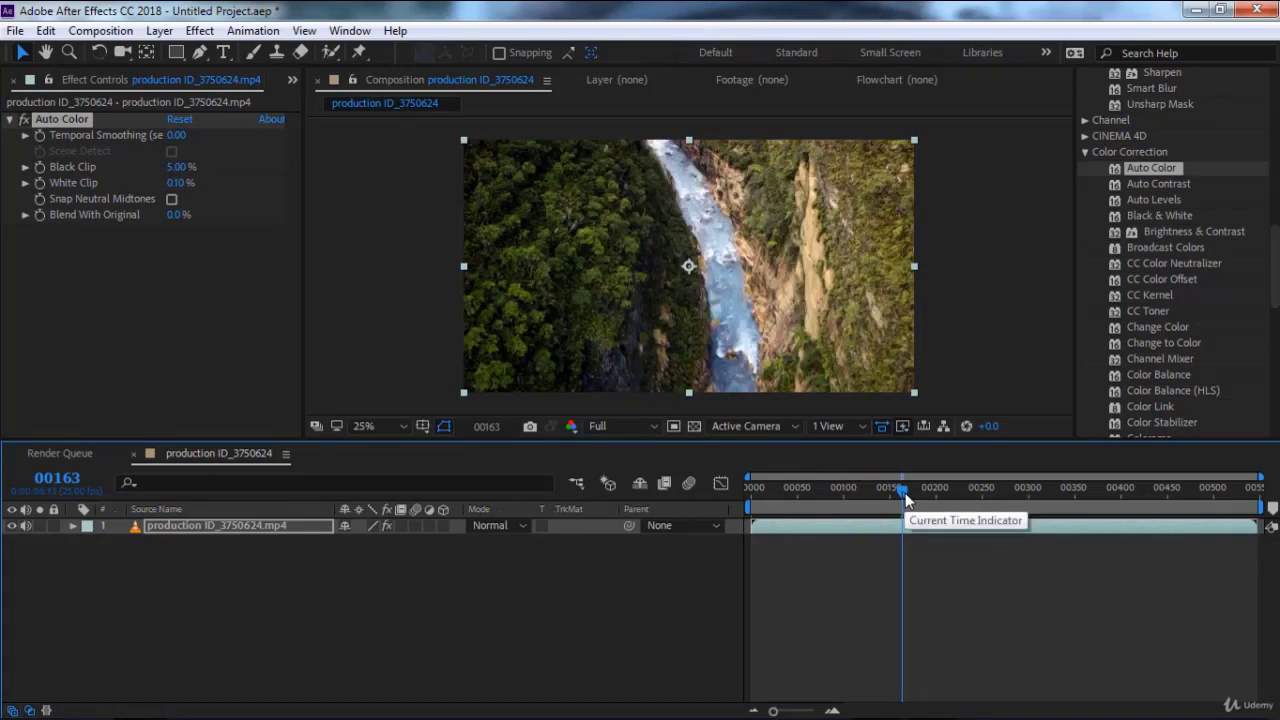
{"action": "left_click_drag", "start_coordinate": [904, 494], "coordinate": [806, 494]}
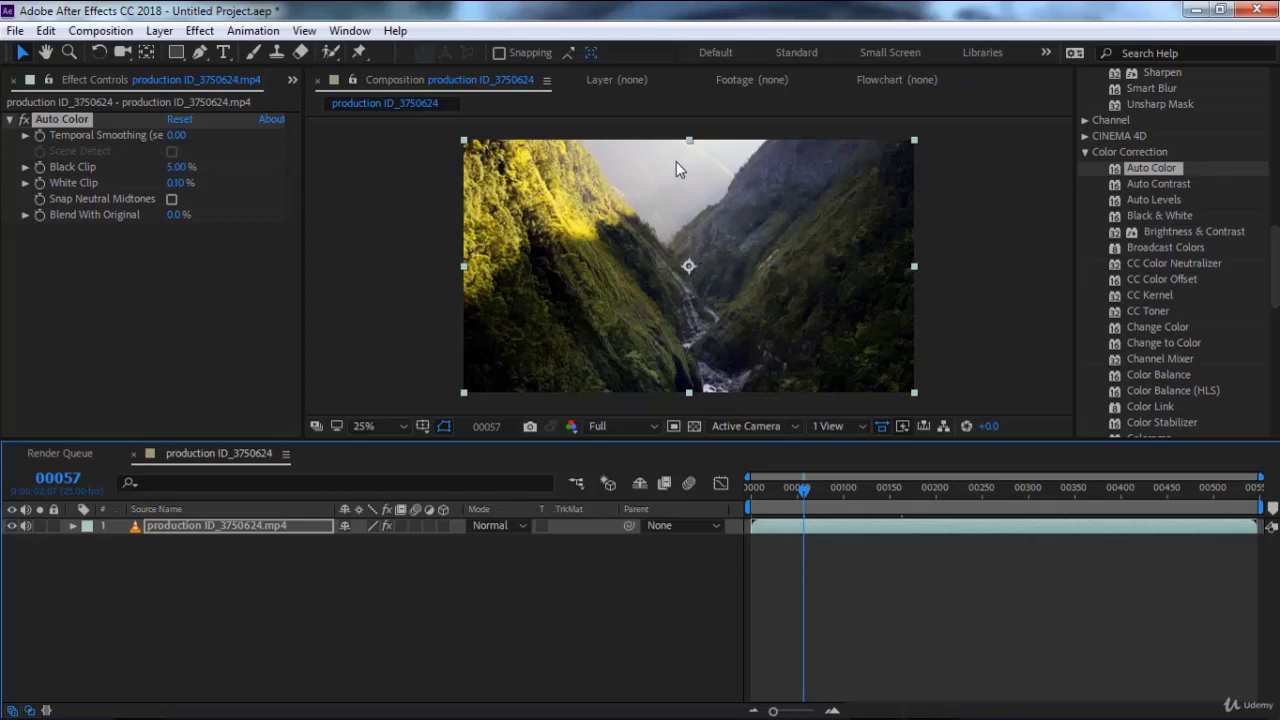
{"action": "left_click", "coordinate": [78, 118]}
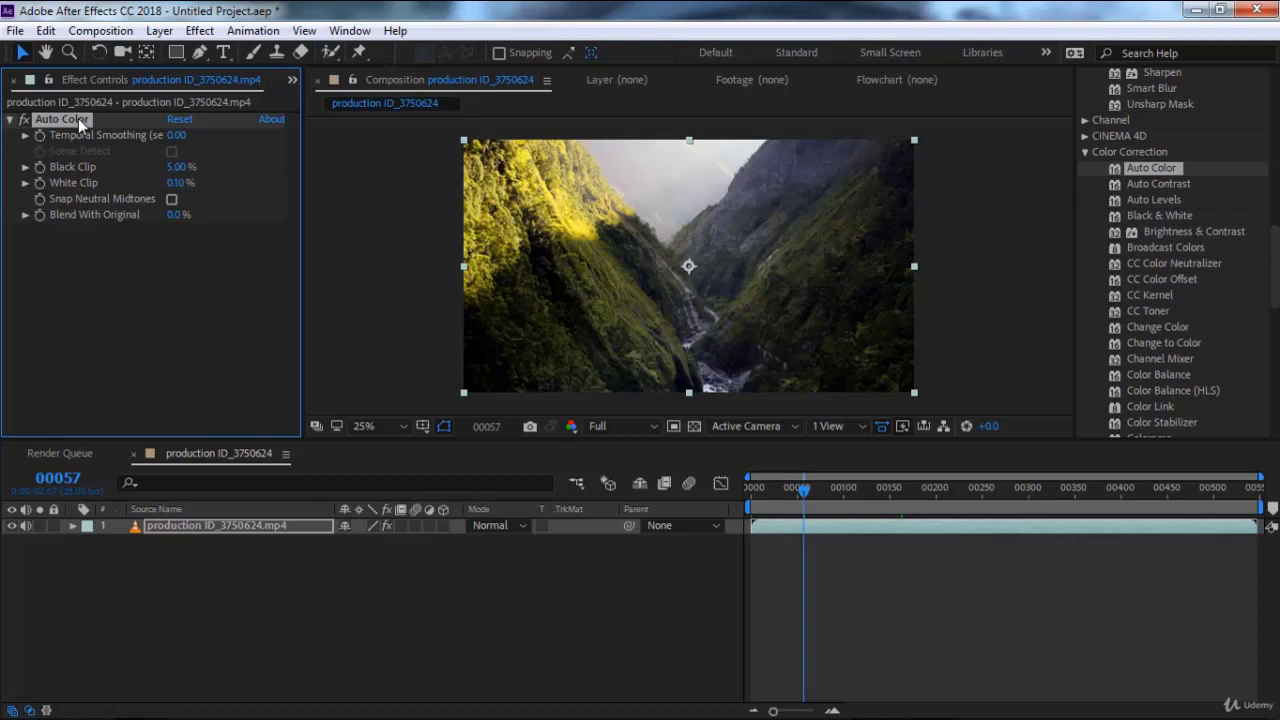
Step: Replace Auto Color with Auto Contrast, try Black Clip 7.80%, then remove it
{"action": "key", "text": "Delete"}
{"action": "double_click", "coordinate": [1145, 184]}
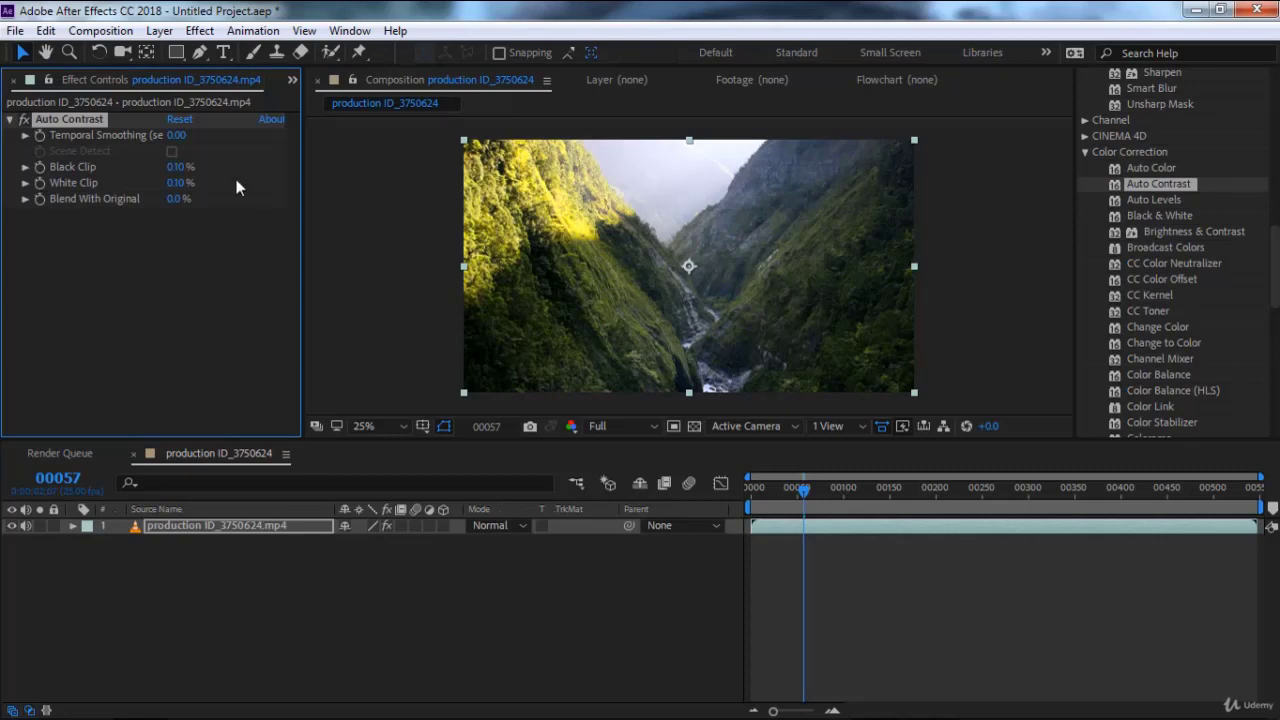
{"action": "mouse_move", "coordinate": [176, 167]}
{"action": "left_mouse_down"}
{"action": "mouse_move", "coordinate": [187, 198]}
{"action": "mouse_move", "coordinate": [233, 202]}
{"action": "left_mouse_up"}
{"action": "key", "text": "Delete"}
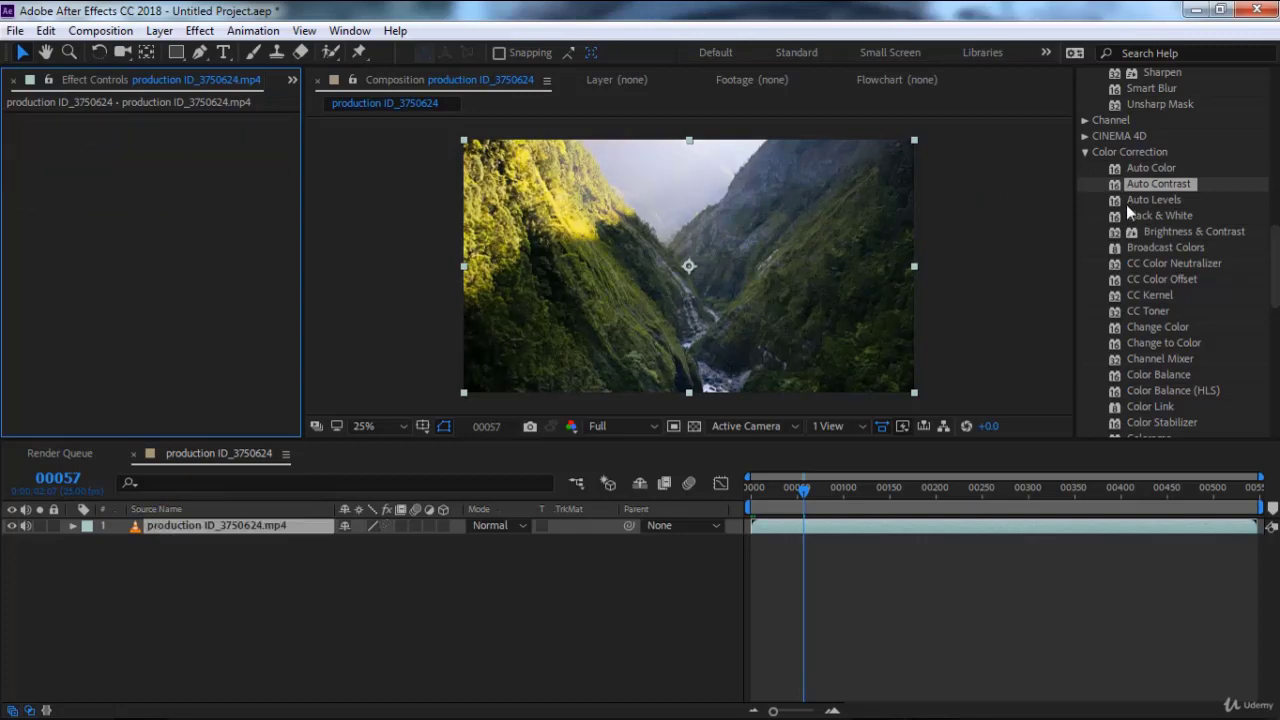
Step: Try Auto Levels at Black Clip 8.60% and White Clip 5.30%, then remove it
{"action": "double_click", "coordinate": [1147, 200]}
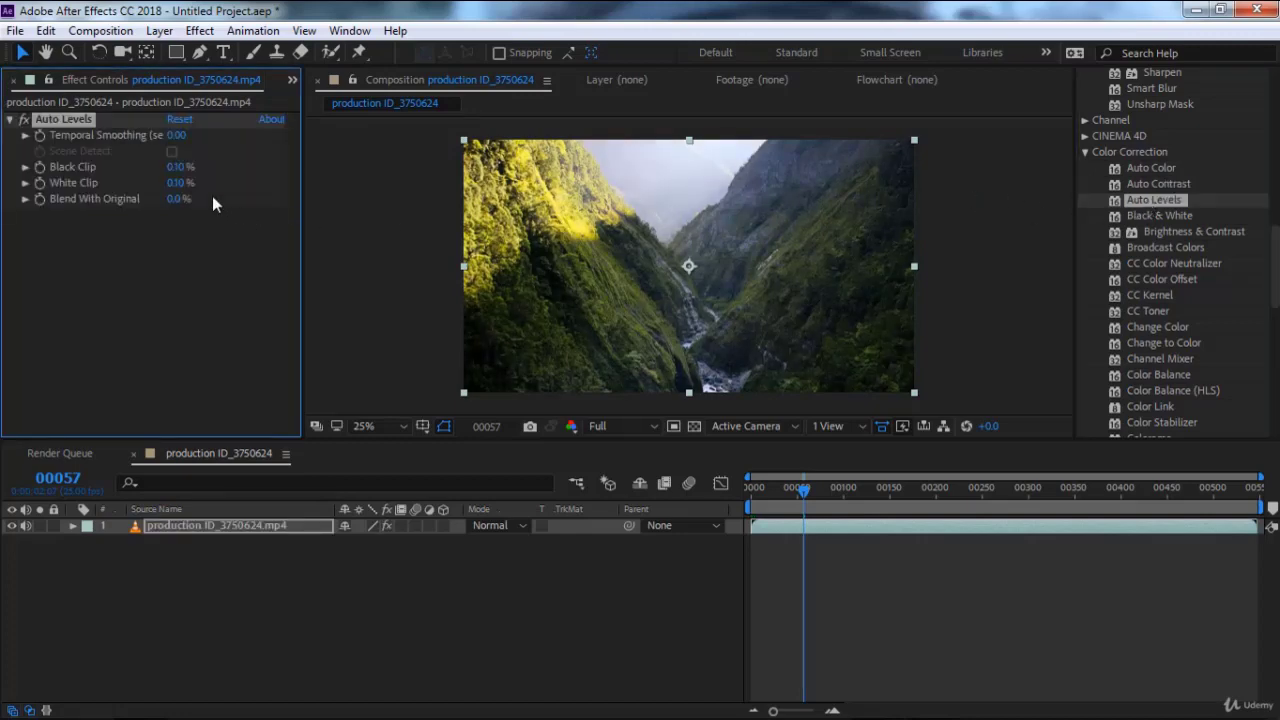
{"action": "left_click_drag", "start_coordinate": [177, 167], "coordinate": [196, 184]}
{"action": "key", "text": "Delete"}
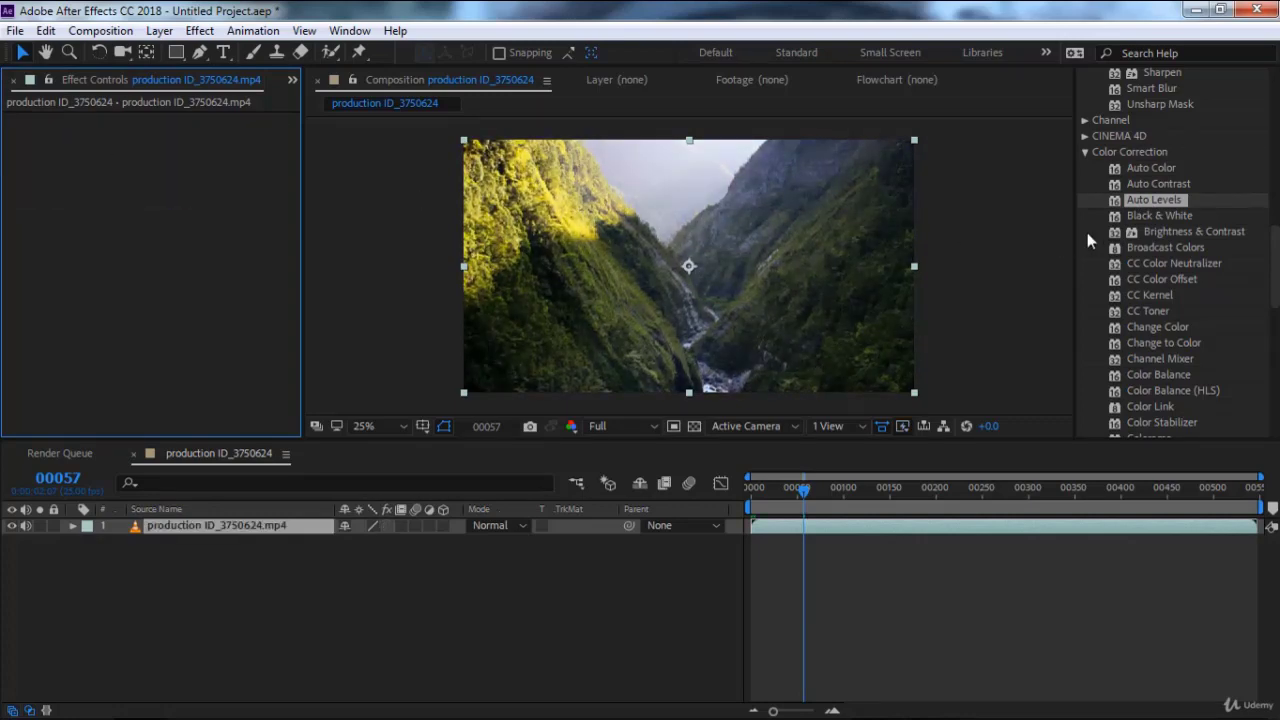
Step: Apply Black & White with Reds 115, Yellows 150, Greens 101 and Cyans 228
{"action": "double_click", "coordinate": [1158, 216]}
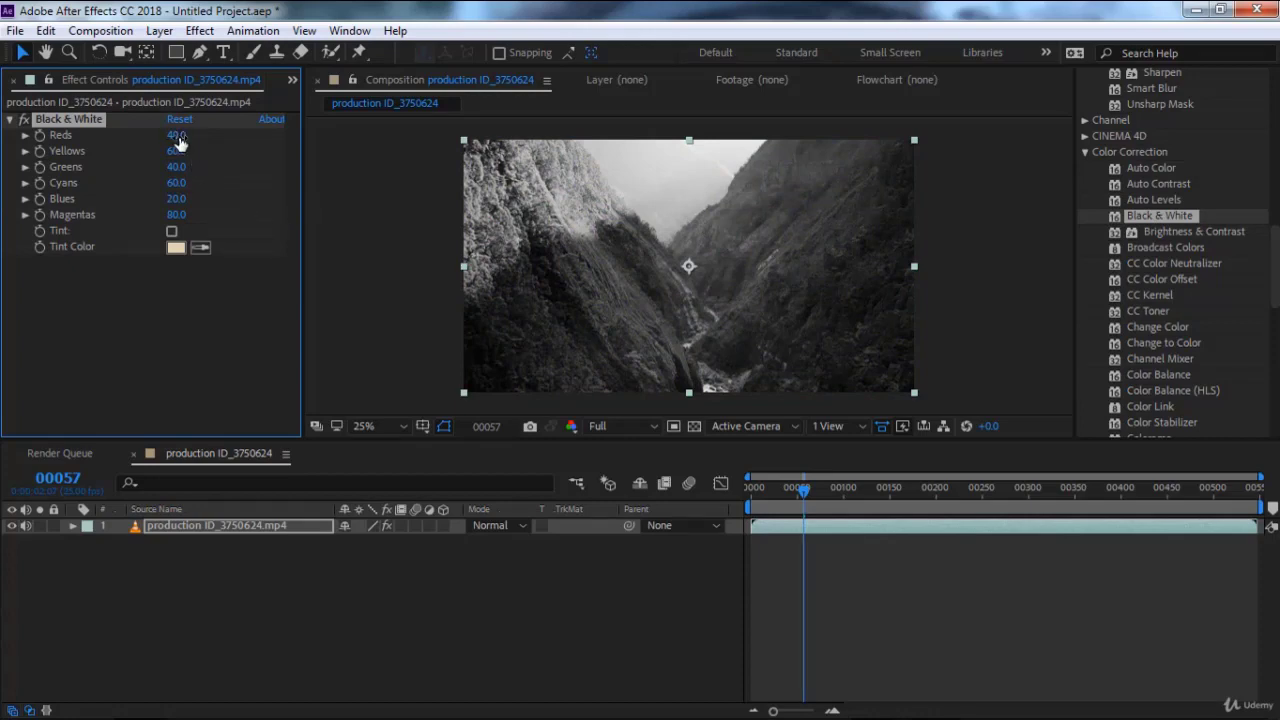
{"action": "left_click_drag", "start_coordinate": [176, 135], "coordinate": [254, 150]}
{"action": "left_click_drag", "start_coordinate": [176, 151], "coordinate": [203, 153]}
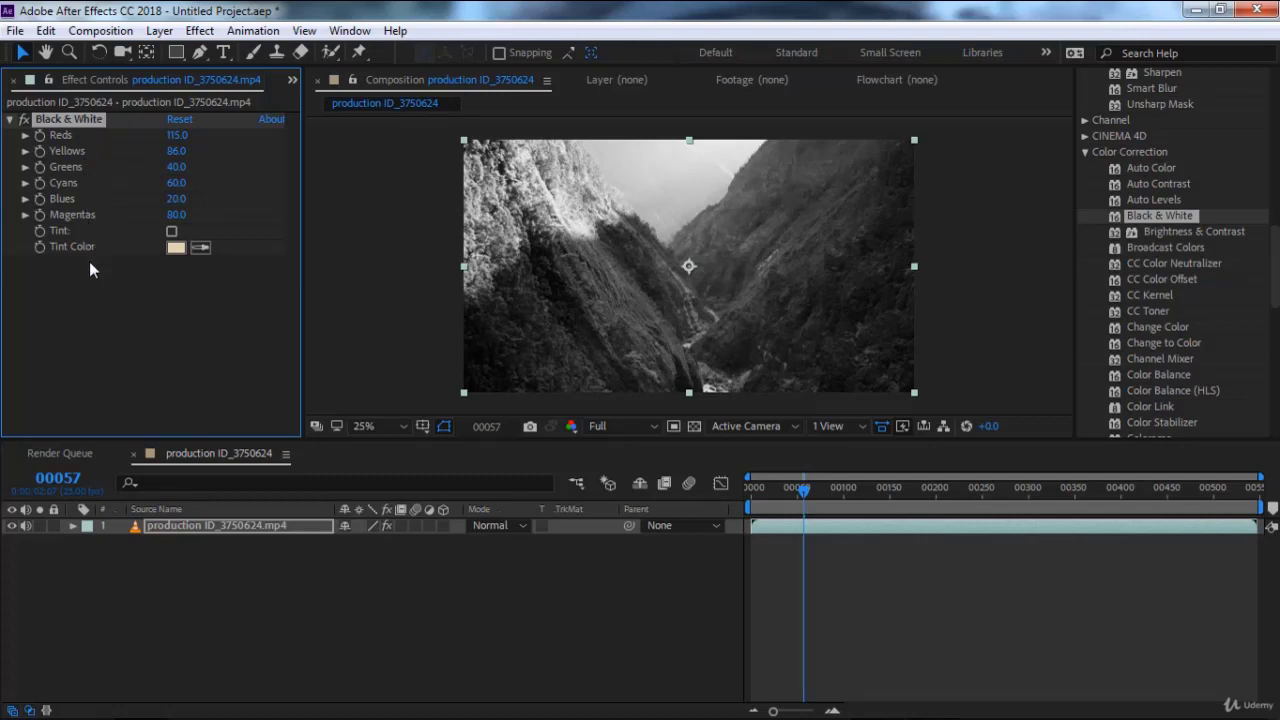
{"action": "left_click_drag", "start_coordinate": [176, 151], "coordinate": [548, 233]}
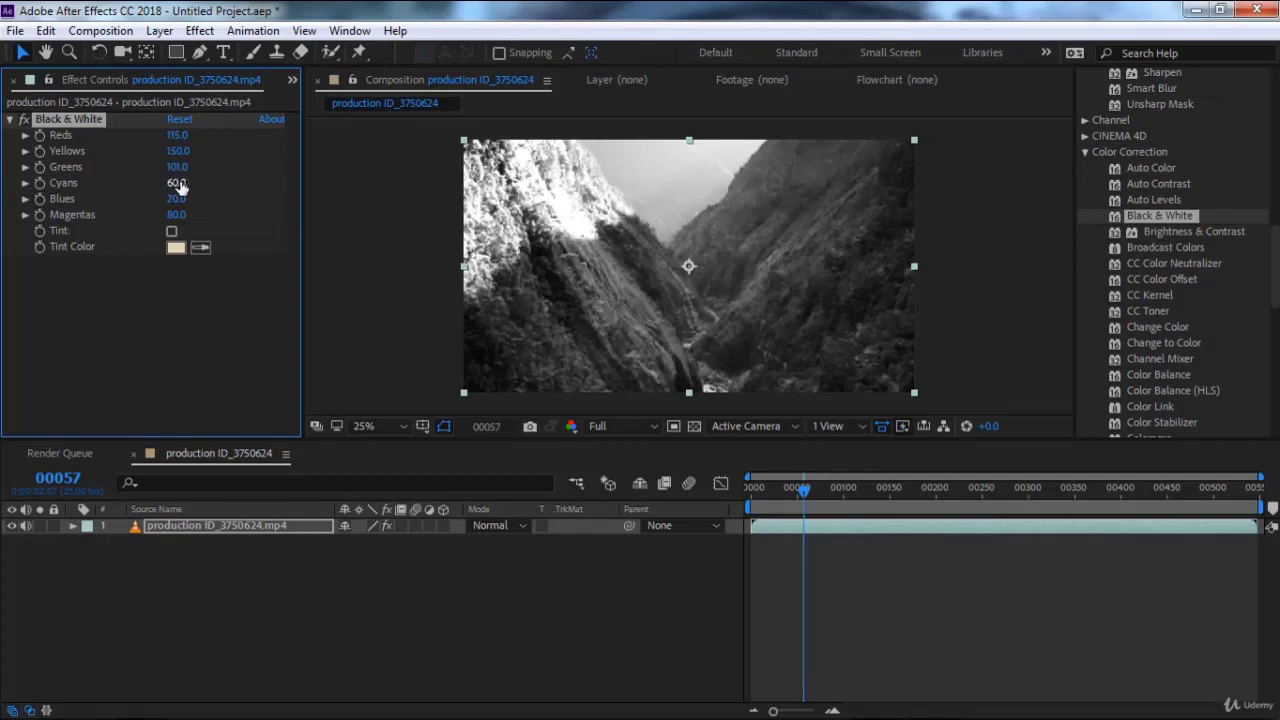
{"action": "left_click_drag", "start_coordinate": [178, 185], "coordinate": [340, 181]}
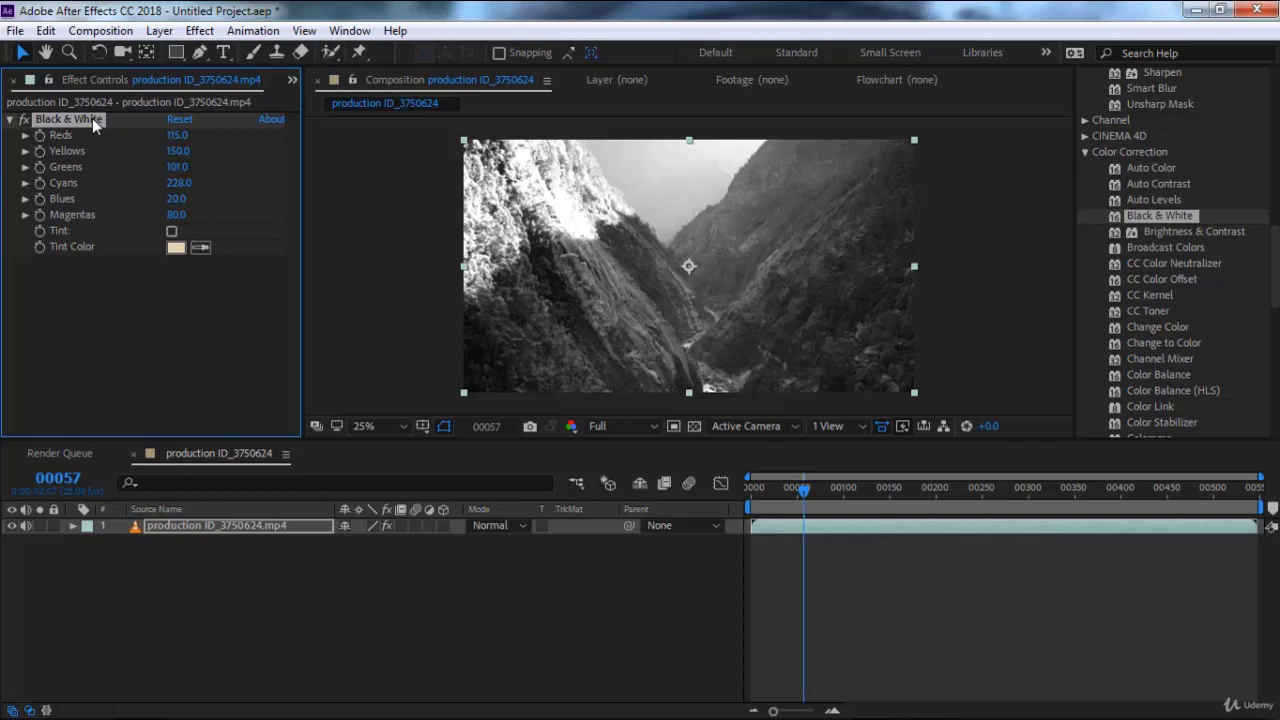
Step: Swap Black & White for Brightness & Contrast at Brightness 53, Contrast 100, then delete it
{"action": "key", "text": "Delete"}
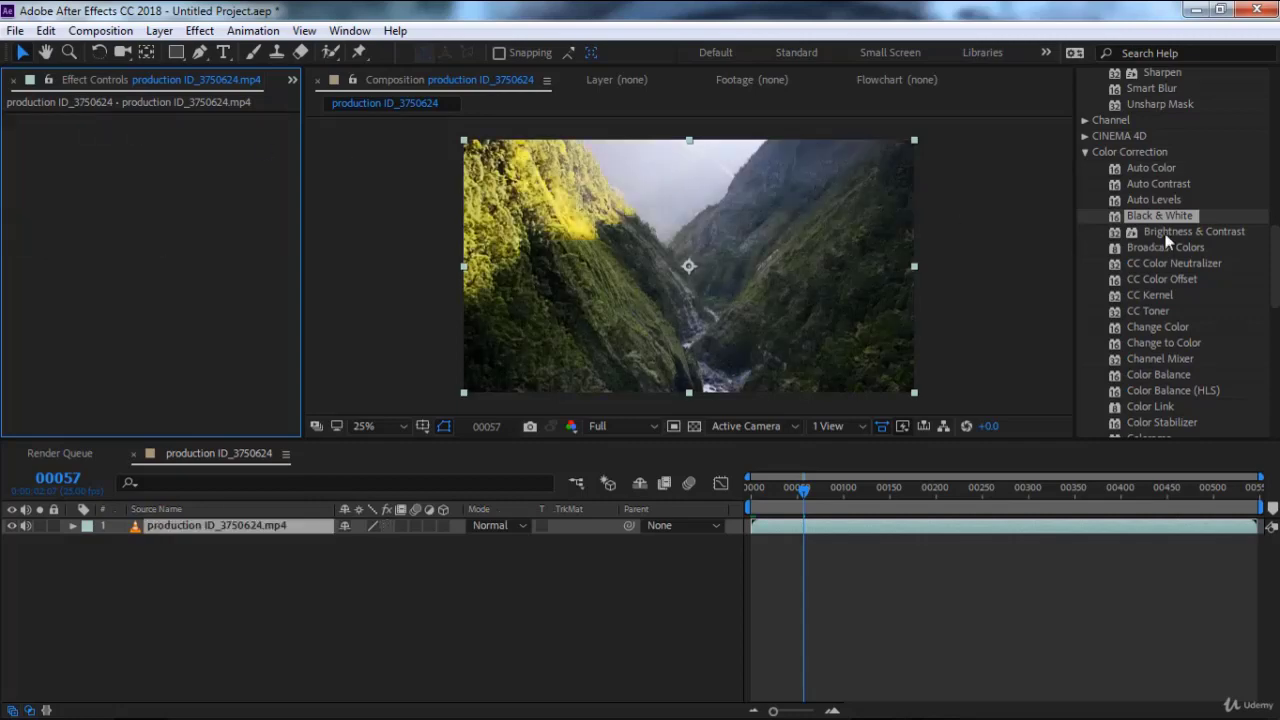
{"action": "left_click", "coordinate": [1166, 233]}
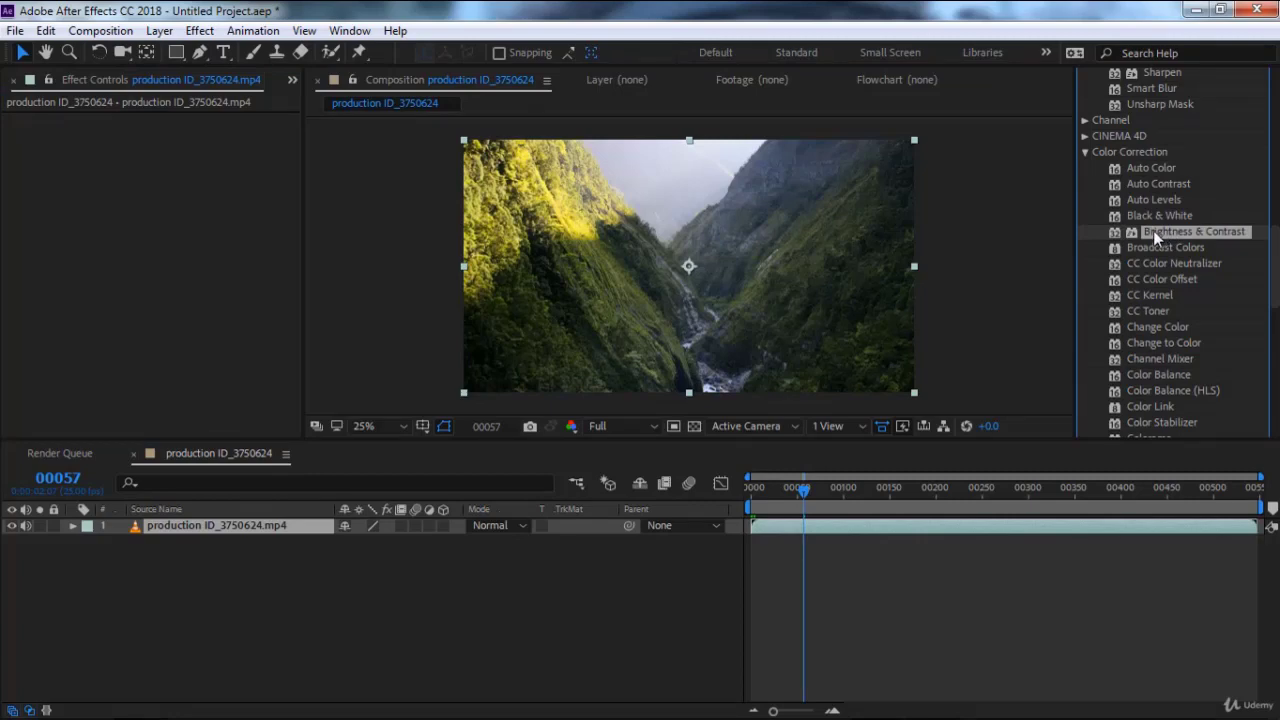
{"action": "double_click", "coordinate": [1153, 230]}
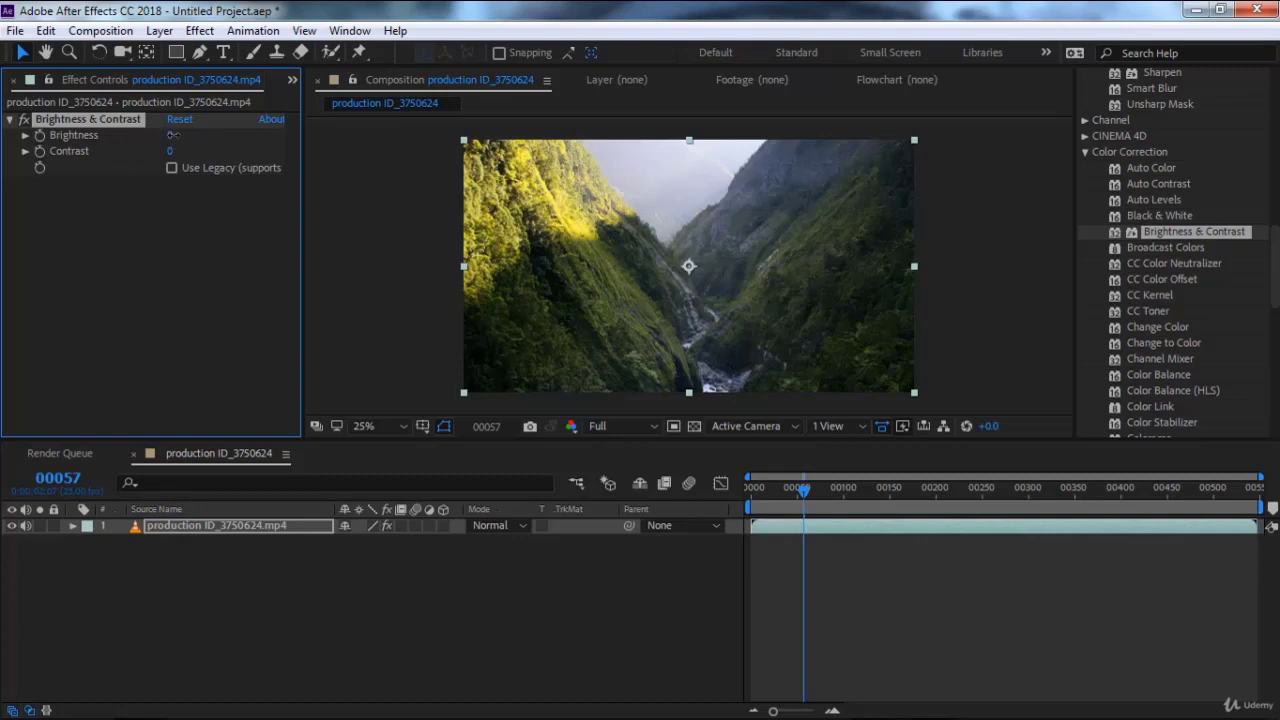
{"action": "left_click_drag", "start_coordinate": [169, 135], "coordinate": [234, 134]}
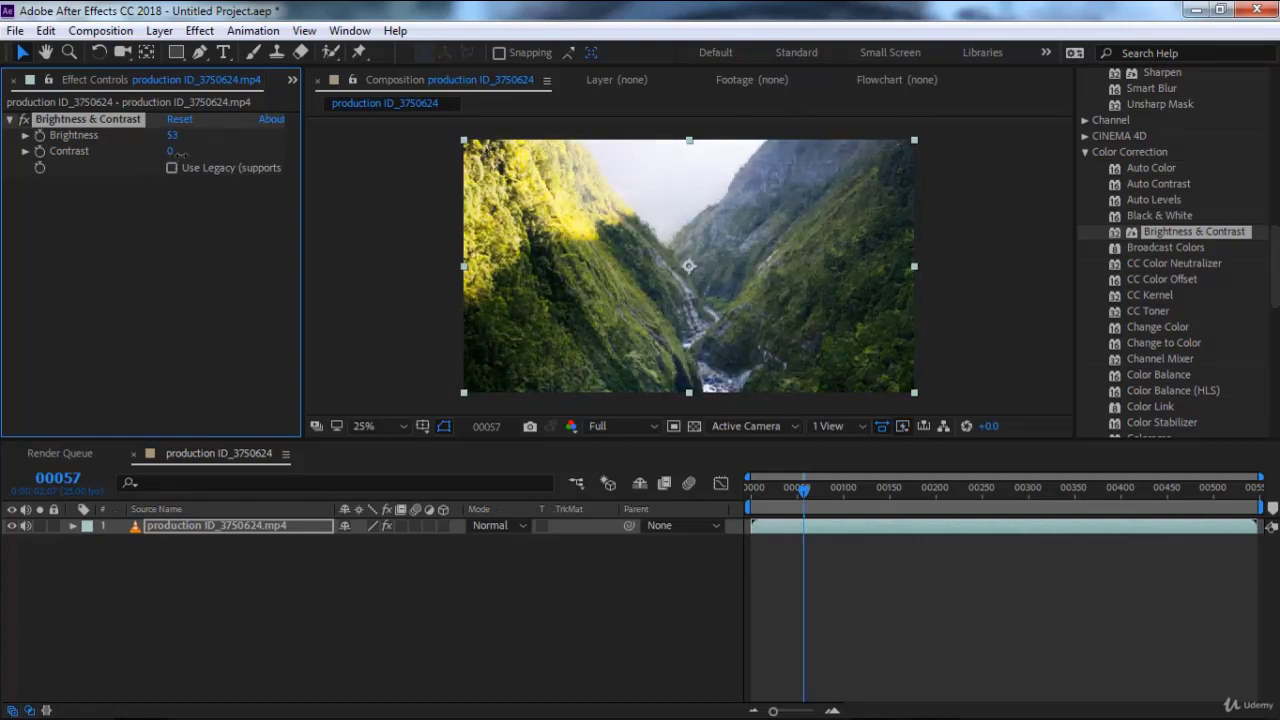
{"action": "left_click_drag", "start_coordinate": [172, 151], "coordinate": [290, 151]}
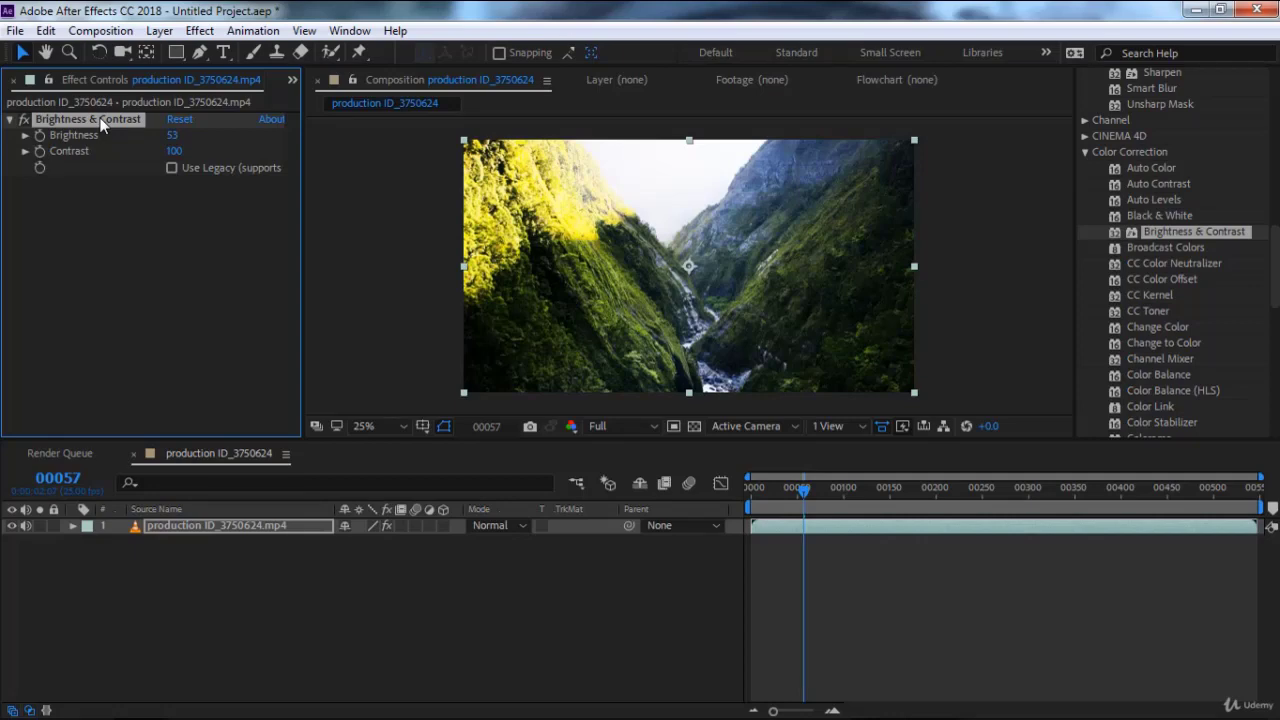
{"action": "key", "text": "Delete"}
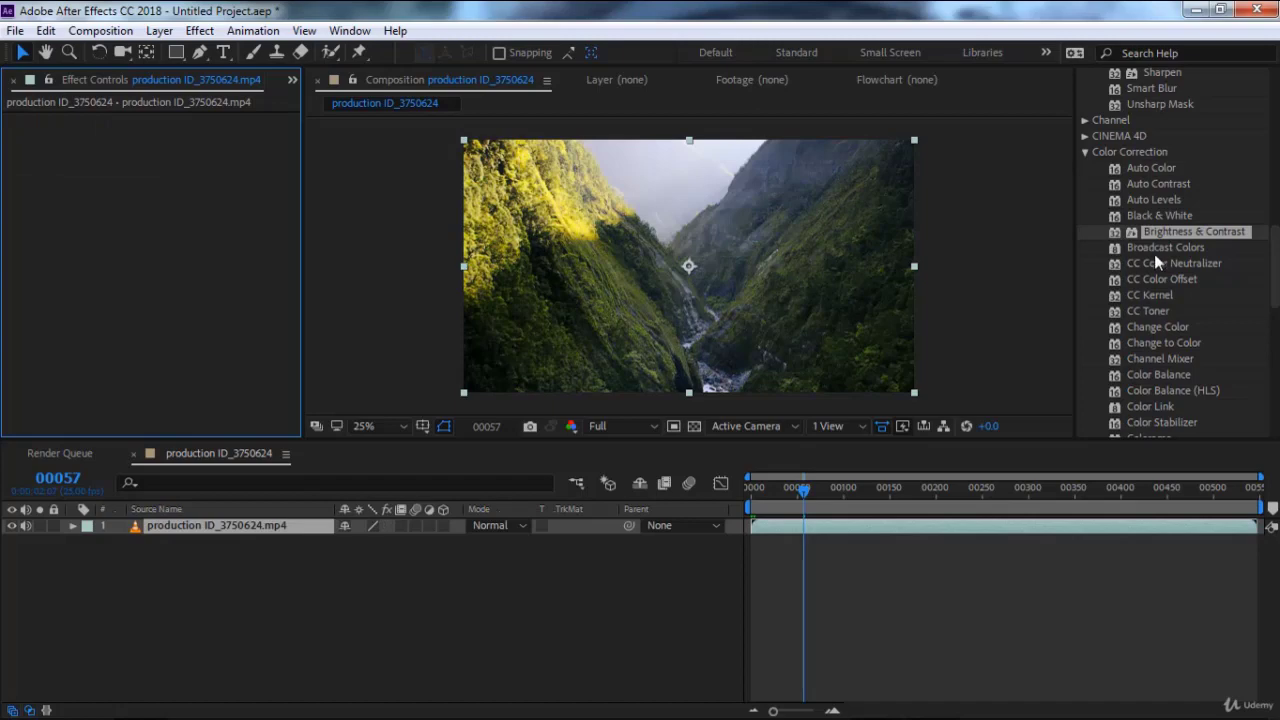
Step: Apply Broadcast Colors and try the PAL locale before returning to NTSC
{"action": "double_click", "coordinate": [1158, 247]}
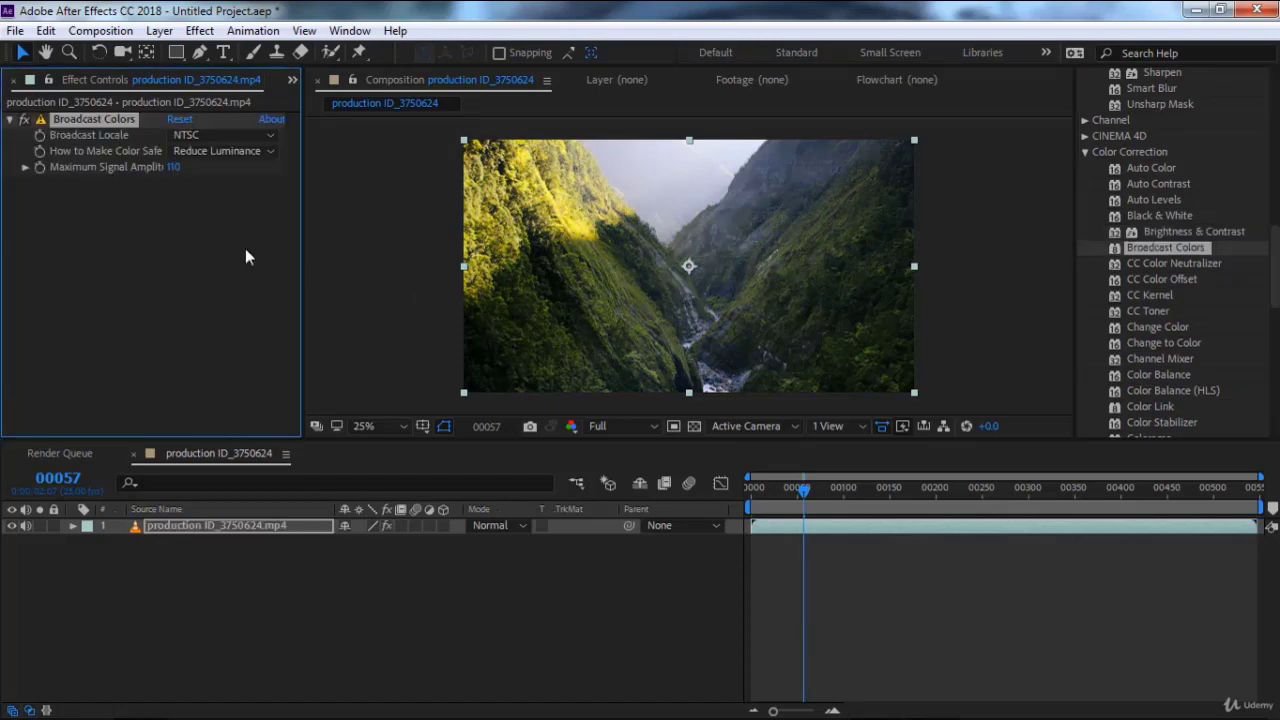
{"action": "left_click", "coordinate": [213, 133]}
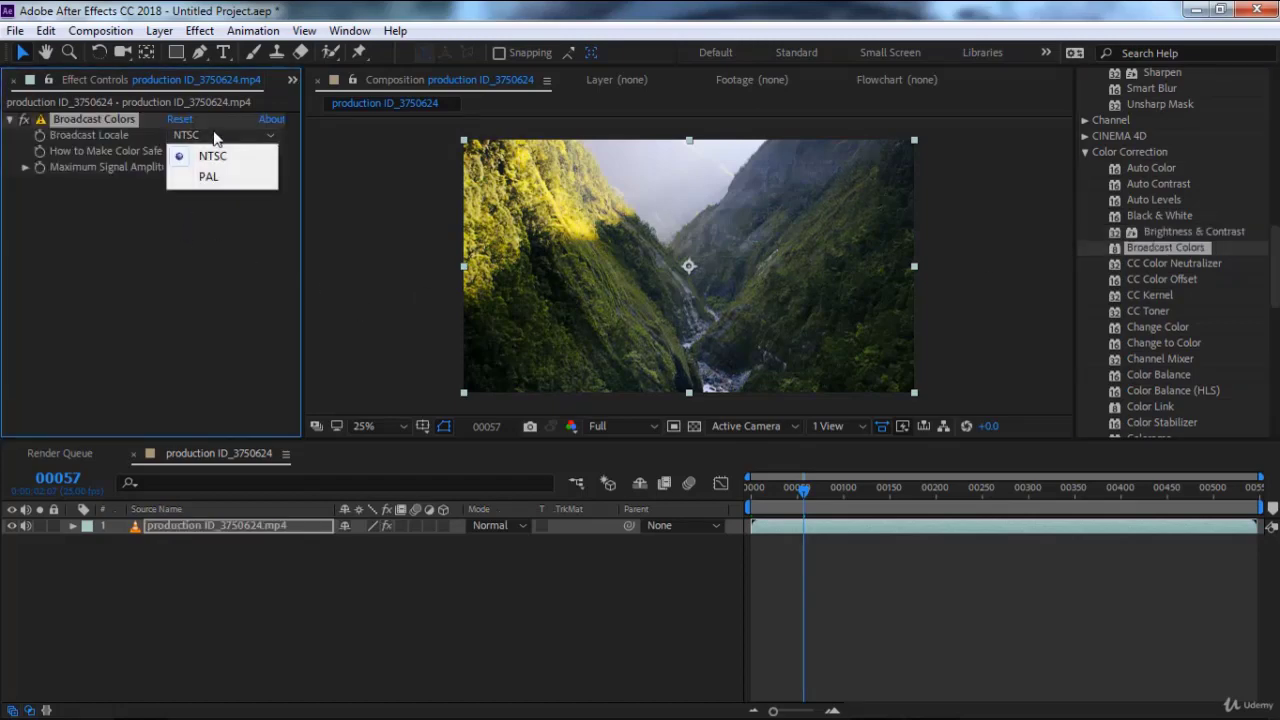
{"action": "left_click", "coordinate": [216, 177]}
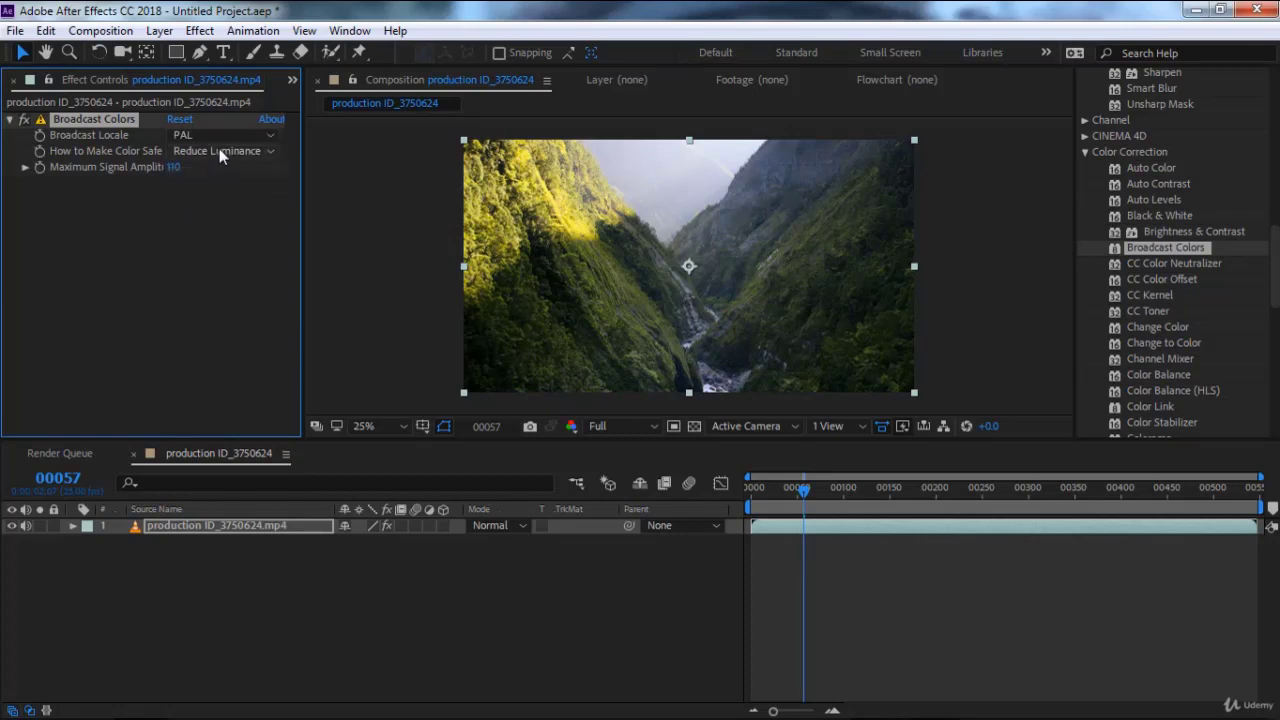
{"action": "left_click", "coordinate": [218, 136]}
{"action": "left_click", "coordinate": [213, 155]}
Step: Set Broadcast Colors to Reduce Saturation, raise Max Amplitude, then replace it with CC Color Neutralizer
{"action": "left_click", "coordinate": [210, 152]}
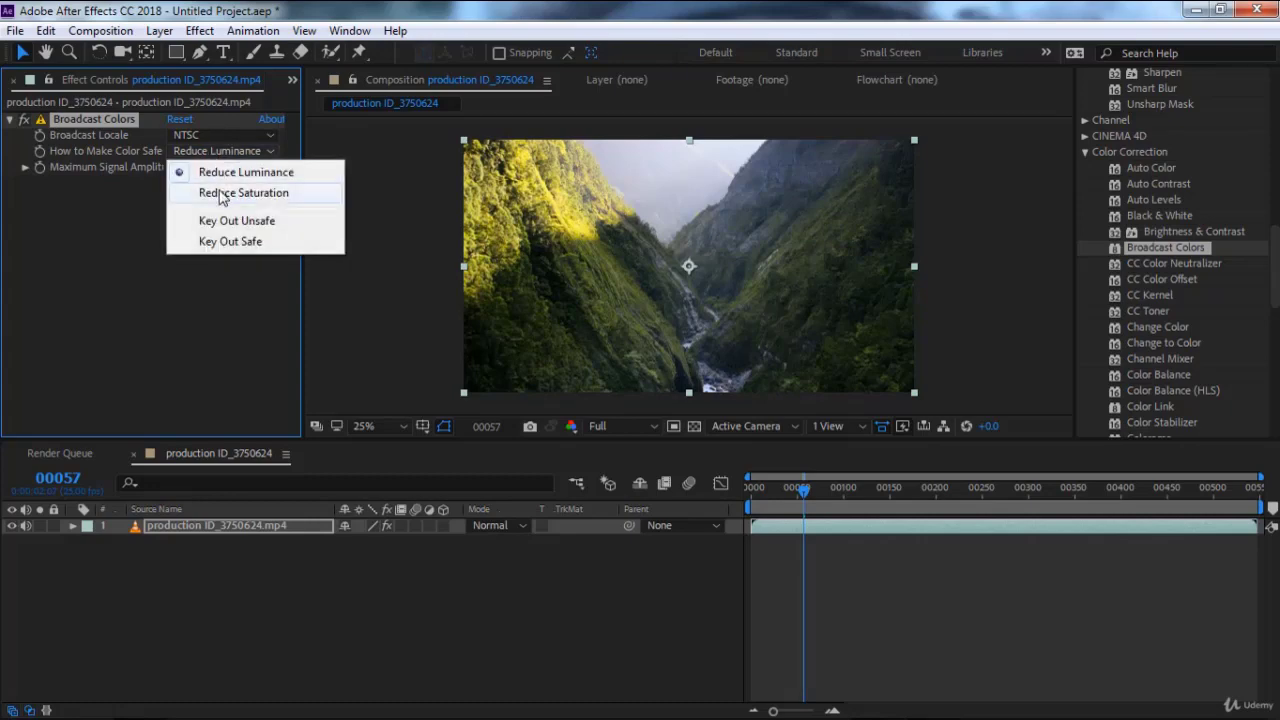
{"action": "left_click", "coordinate": [215, 192]}
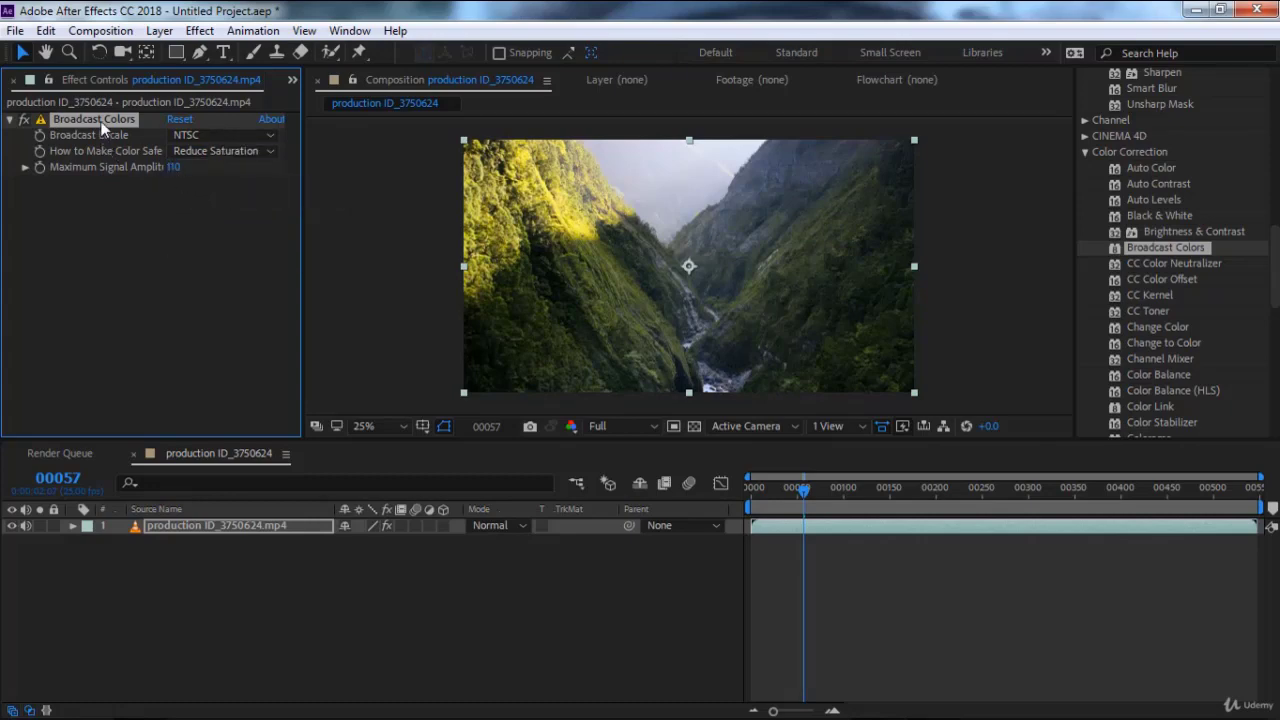
{"action": "left_click_drag", "start_coordinate": [173, 167], "coordinate": [45, 175]}
{"action": "key", "text": "Delete"}
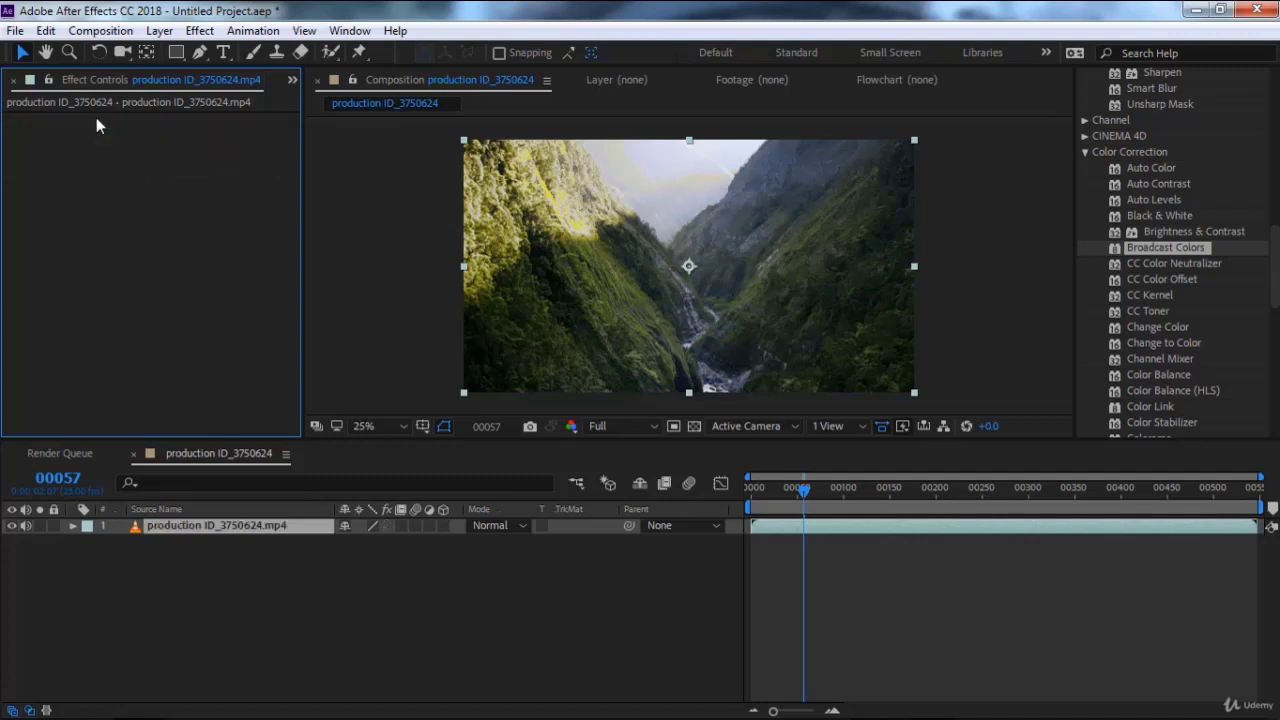
{"action": "double_click", "coordinate": [1141, 264]}
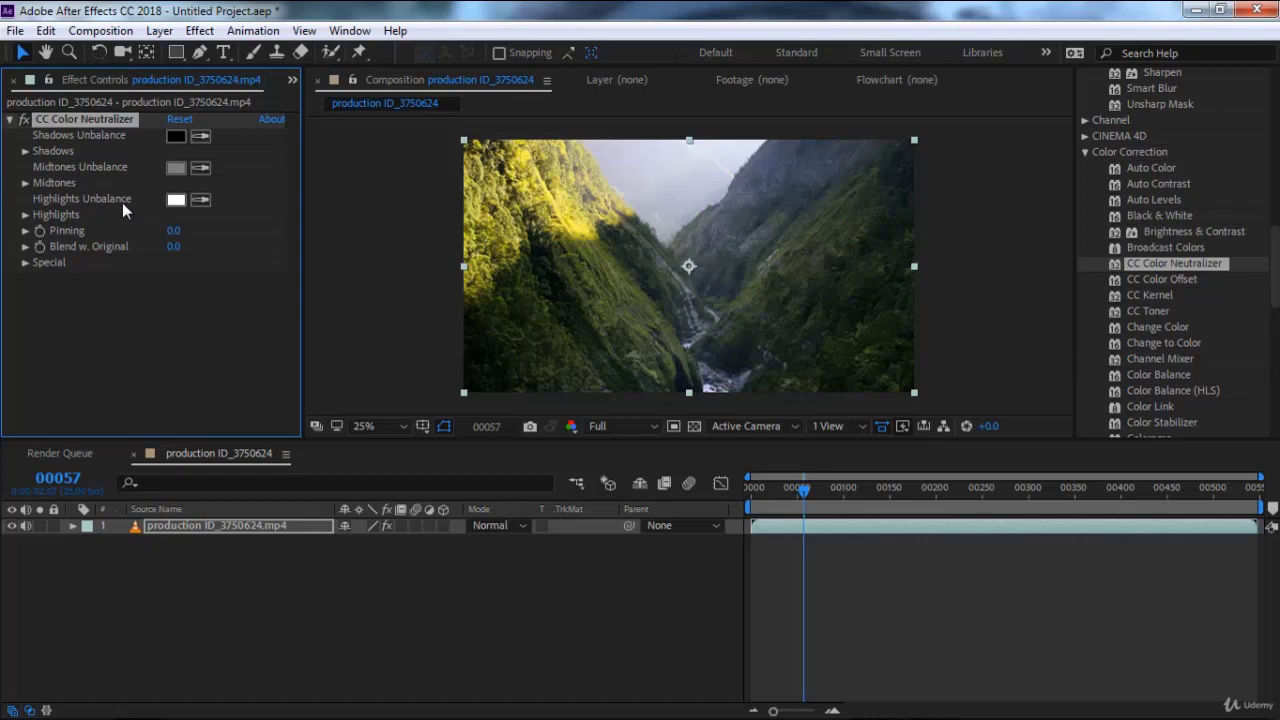
Step: Set CC Color Neutralizer's Shadows Unbalance colour to a saturated blue
{"action": "left_click", "coordinate": [175, 136]}
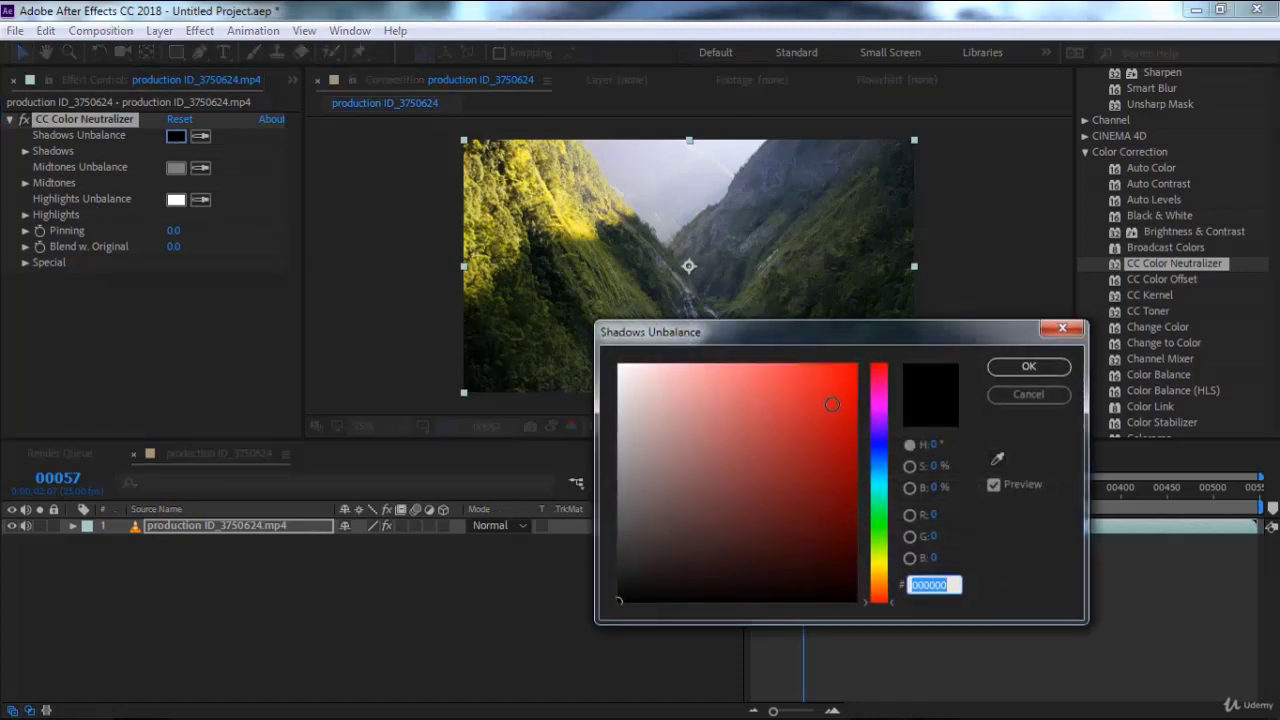
{"action": "left_click", "coordinate": [881, 442]}
{"action": "left_click_drag", "start_coordinate": [851, 408], "coordinate": [881, 342]}
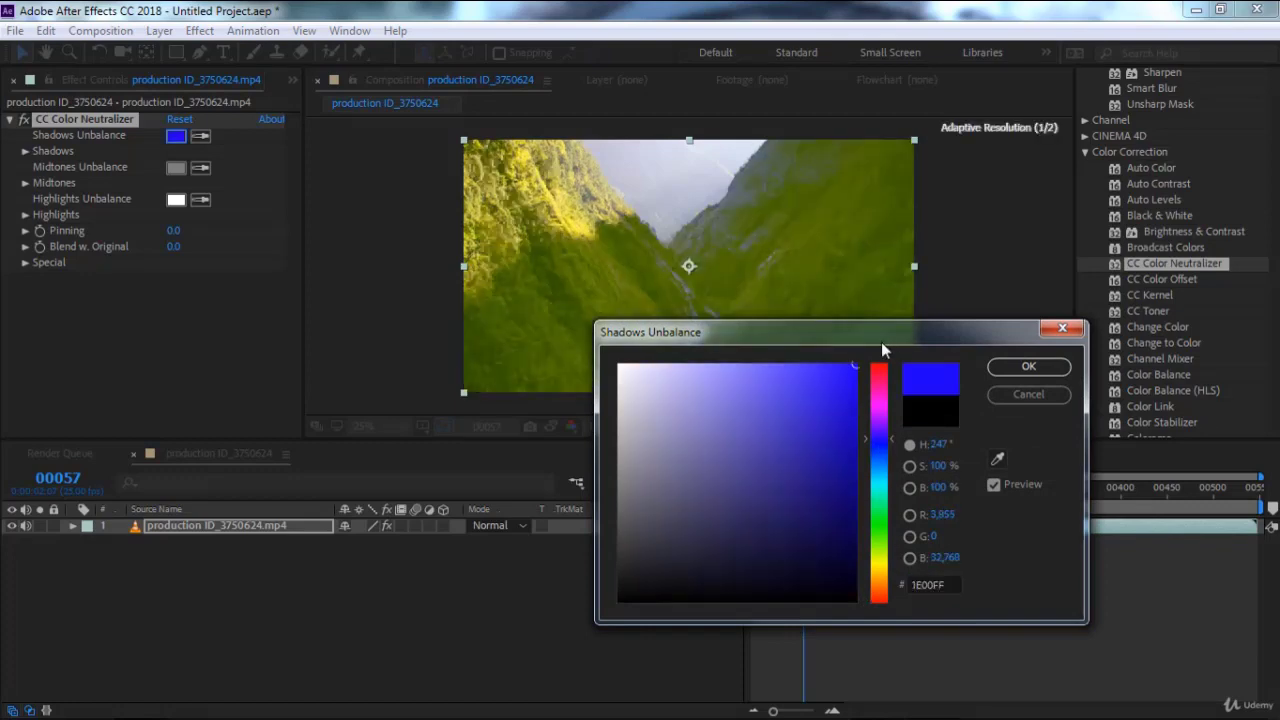
{"action": "left_click", "coordinate": [1006, 366]}
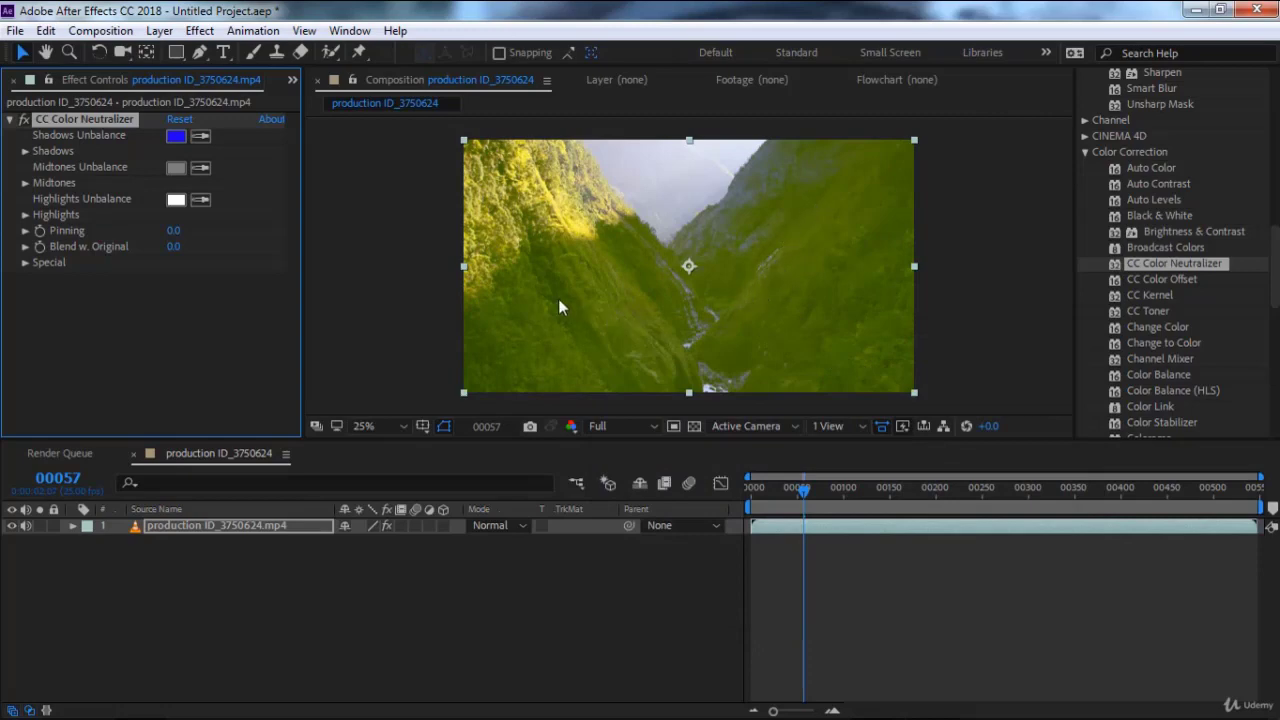
Step: Set Midtones Unbalance to yellow and Pinning to 22.9, then remove CC Color Neutralizer
{"action": "left_click", "coordinate": [177, 170]}
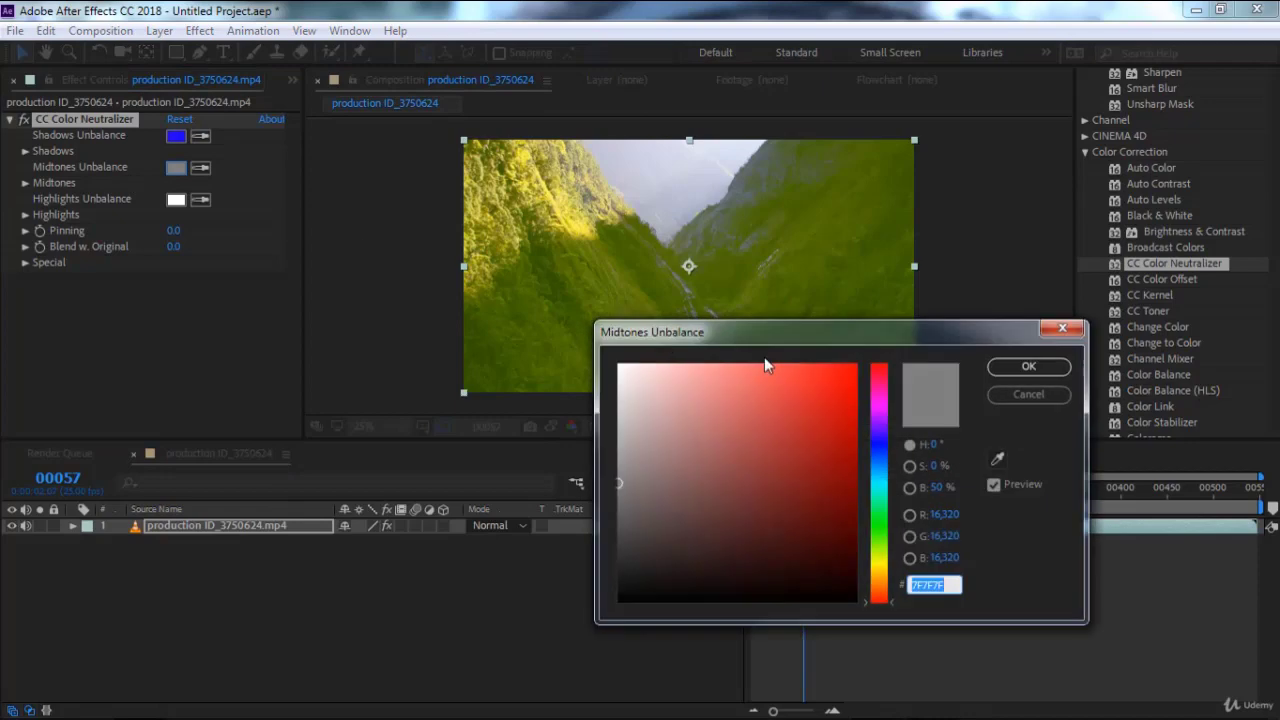
{"action": "left_click", "coordinate": [875, 450]}
{"action": "left_click", "coordinate": [855, 366]}
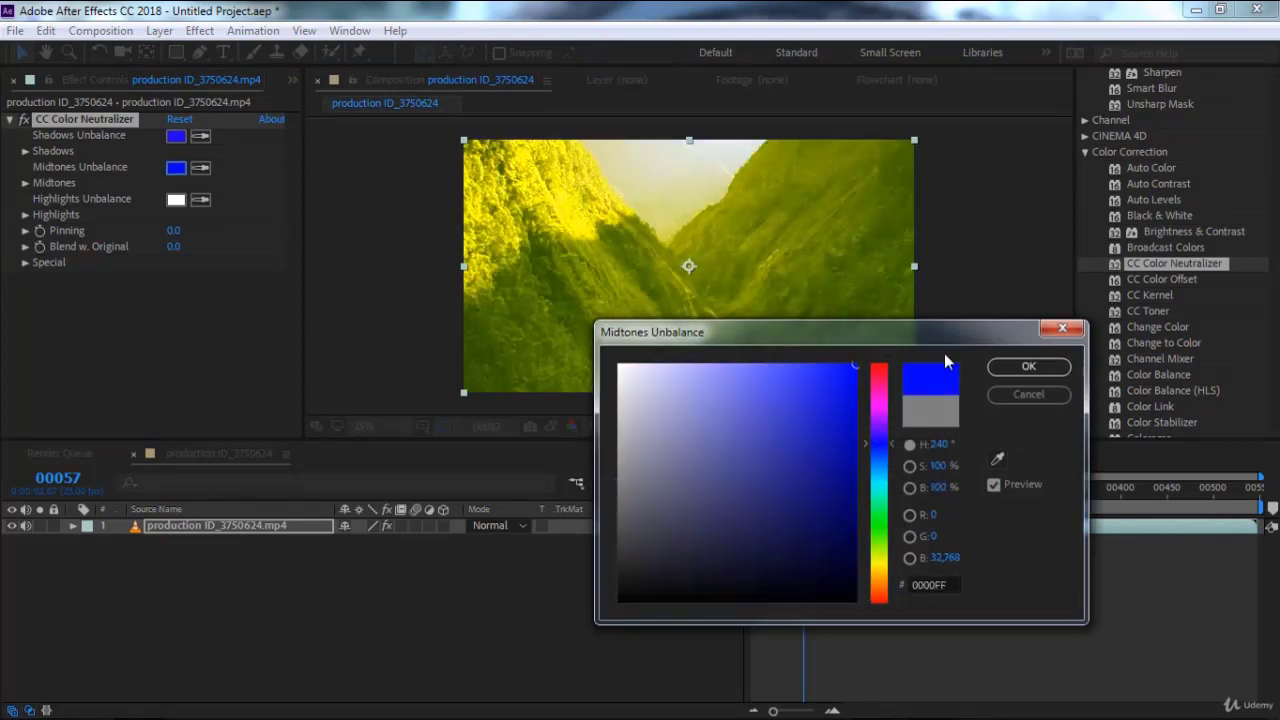
{"action": "left_click", "coordinate": [876, 566]}
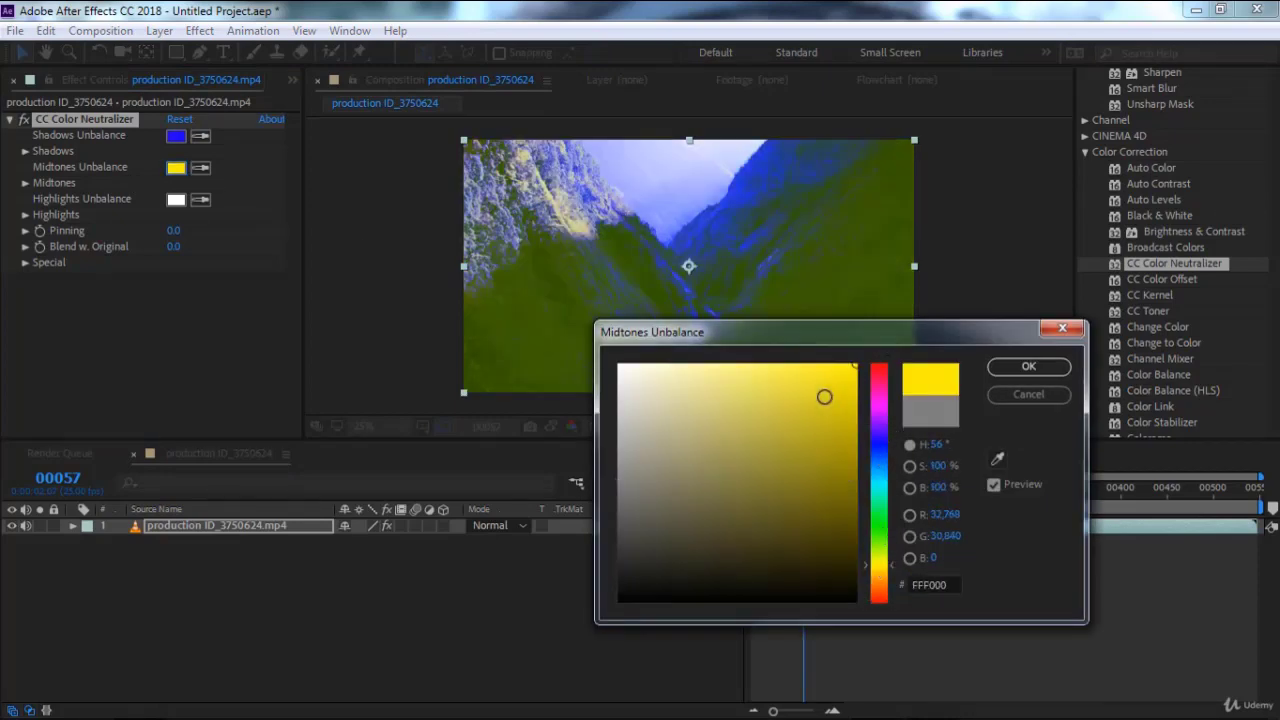
{"action": "left_click", "coordinate": [1026, 368]}
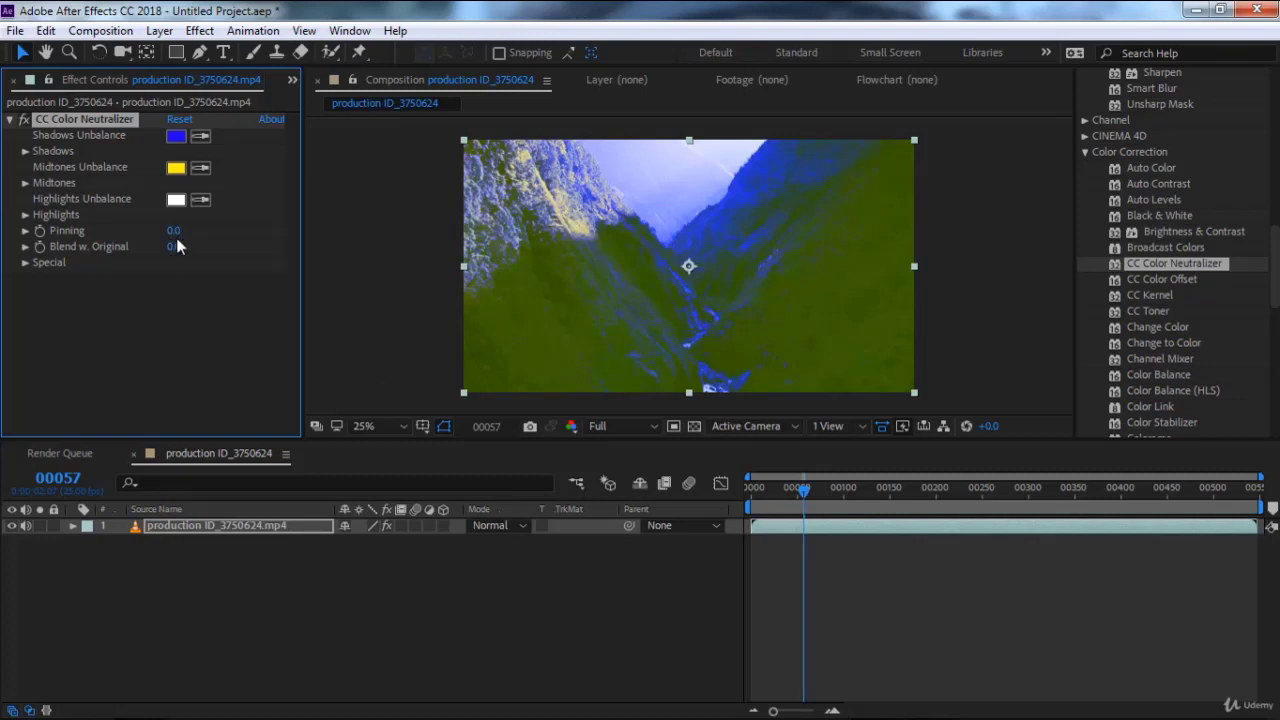
{"action": "mouse_move", "coordinate": [172, 230]}
{"action": "left_mouse_down"}
{"action": "mouse_move", "coordinate": [485, 238]}
{"action": "mouse_move", "coordinate": [353, 230]}
{"action": "left_mouse_up"}
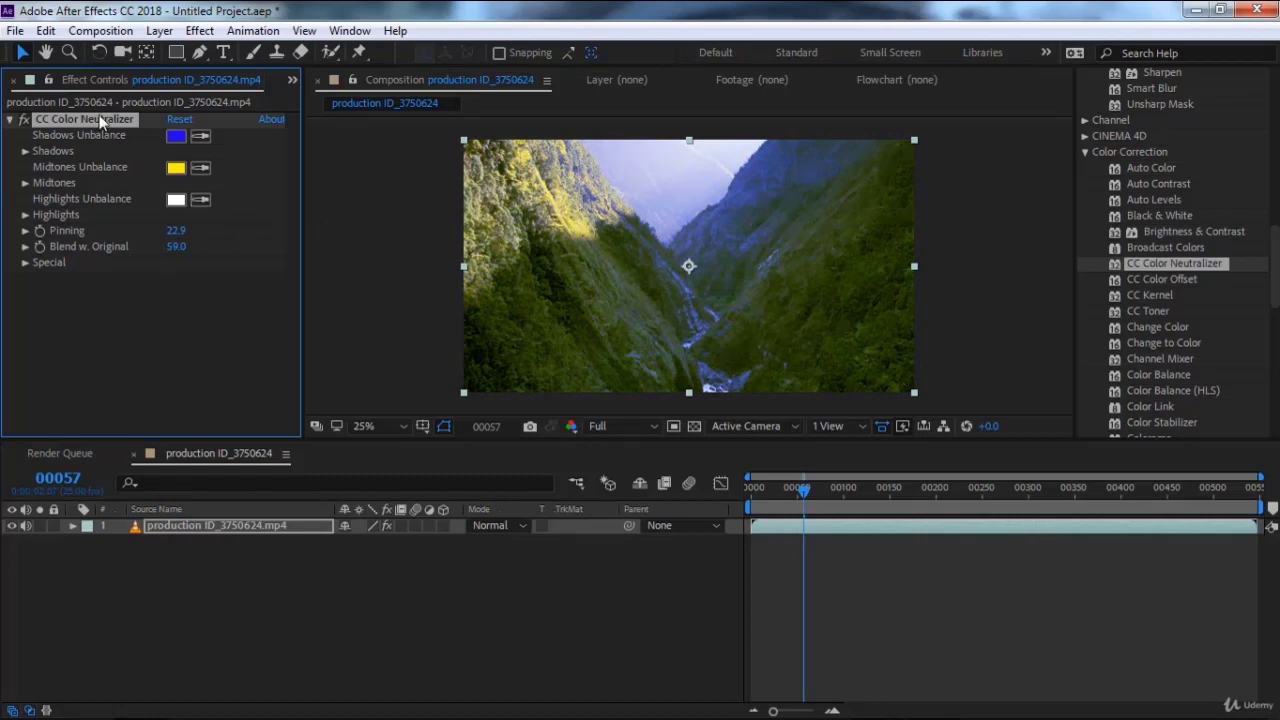
{"action": "key", "text": "Delete"}
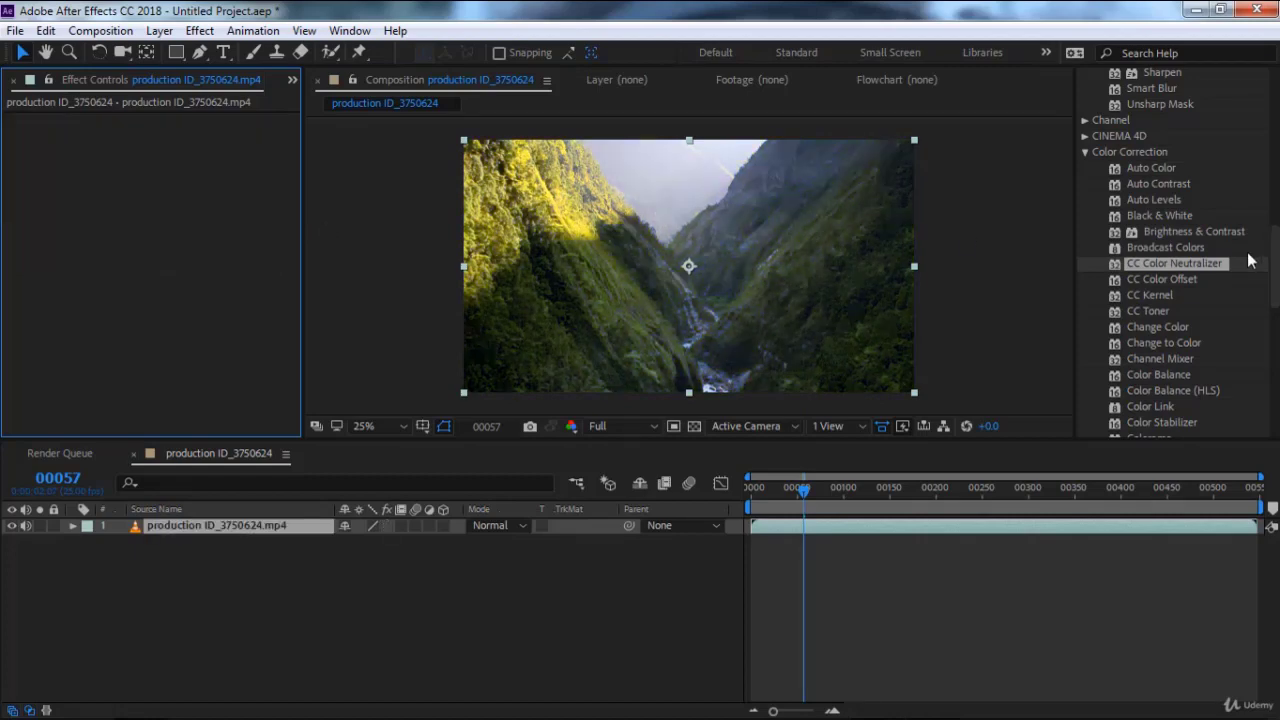
Step: Apply CC Color Offset and rotate its Red, Green and Blue Phase dials
{"action": "left_click", "coordinate": [1173, 279]}
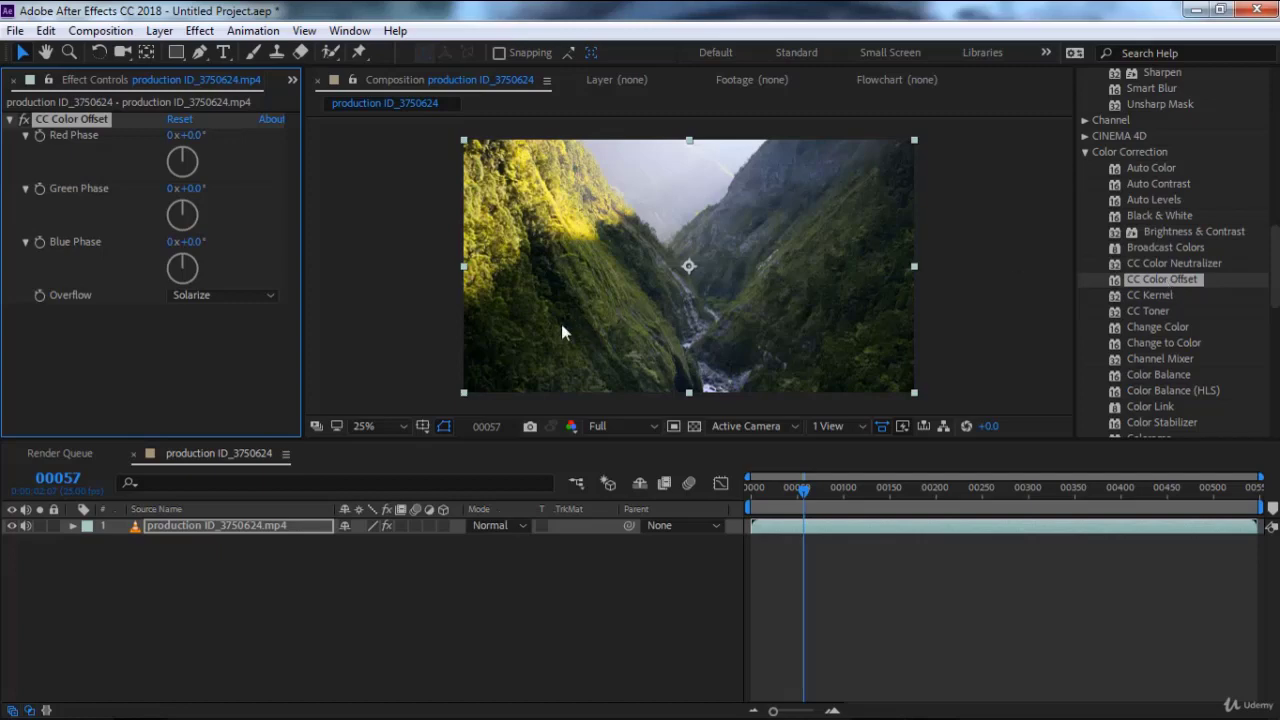
{"action": "left_click_drag", "start_coordinate": [183, 148], "coordinate": [208, 162]}
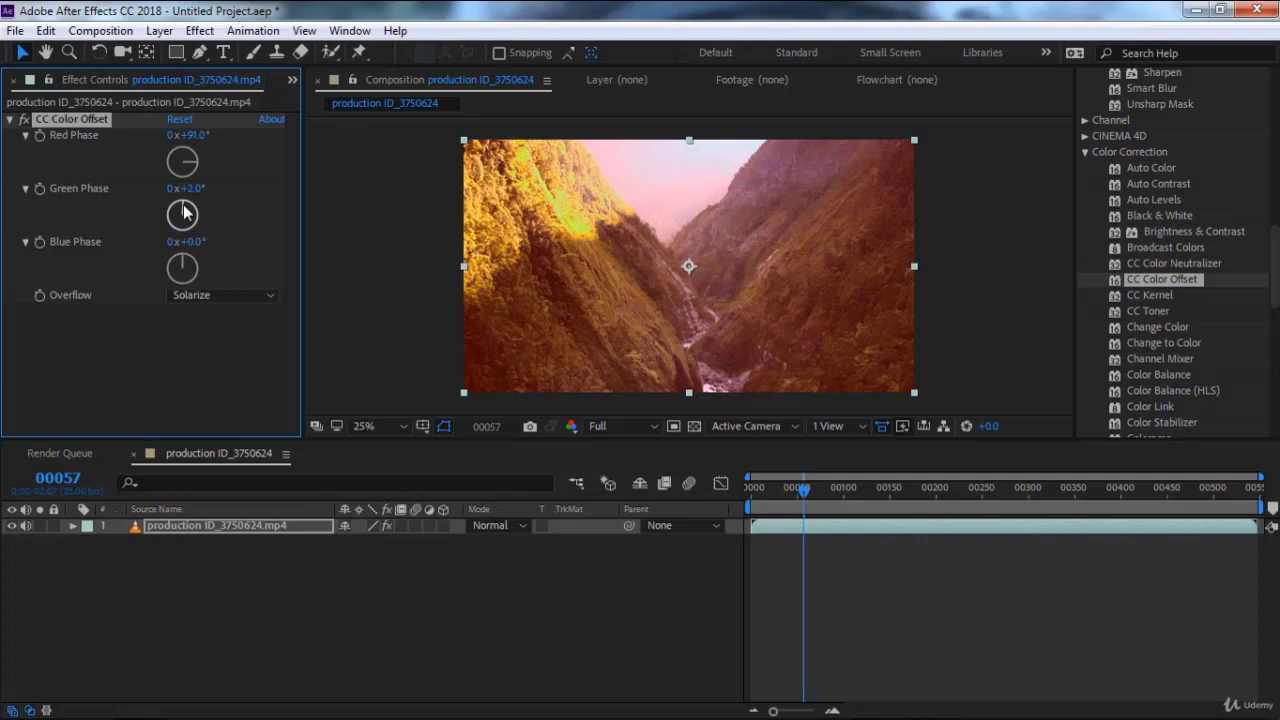
{"action": "left_click_drag", "start_coordinate": [183, 211], "coordinate": [200, 205]}
{"action": "left_click_drag", "start_coordinate": [183, 265], "coordinate": [205, 270]}
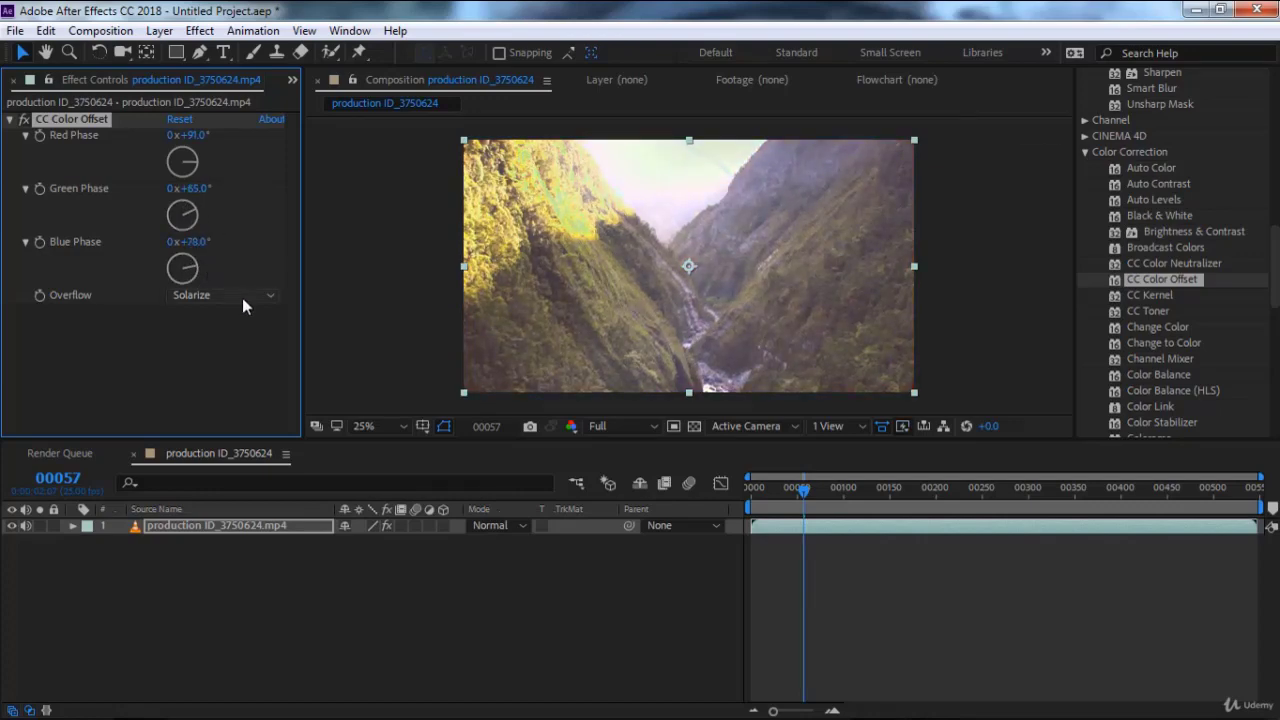
{"action": "left_click_drag", "start_coordinate": [186, 268], "coordinate": [162, 266]}
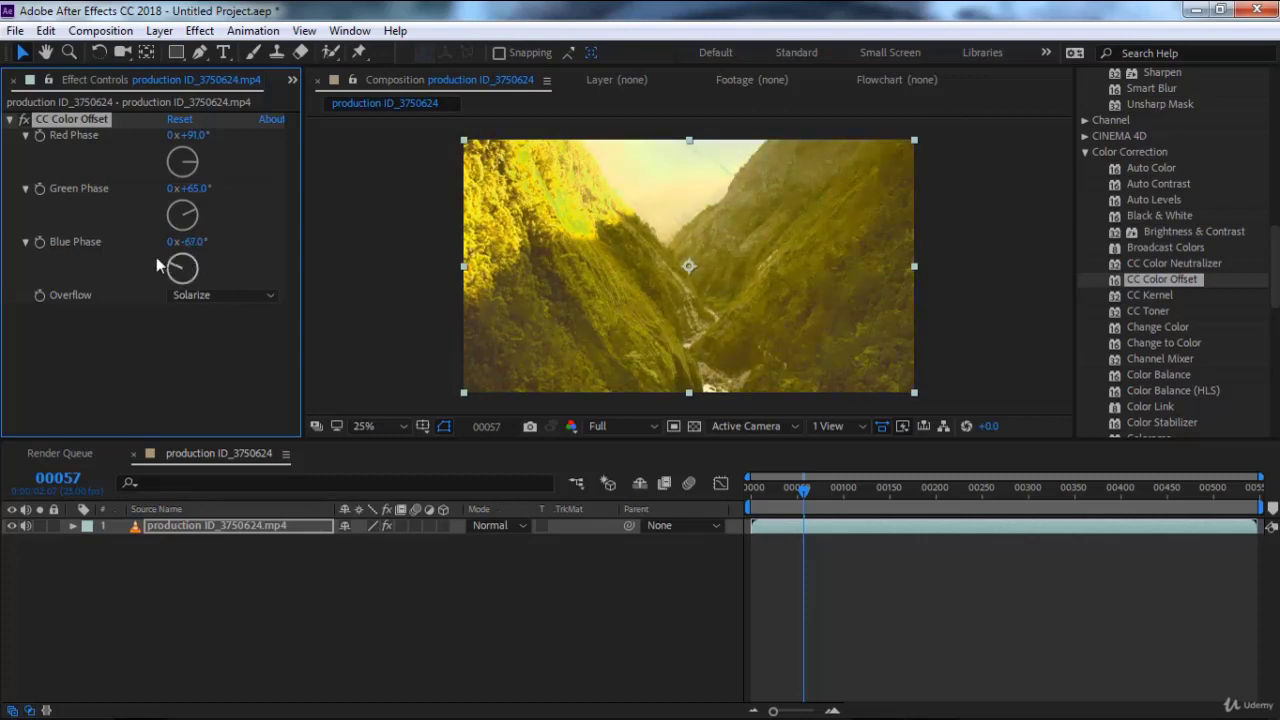
Step: Settle the phases at Red -7°, Green -2°, Blue -84°, then delete CC Color Offset
{"action": "mouse_move", "coordinate": [194, 222]}
{"action": "left_mouse_down"}
{"action": "mouse_move", "coordinate": [174, 210]}
{"action": "mouse_move", "coordinate": [195, 165]}
{"action": "mouse_move", "coordinate": [181, 148]}
{"action": "mouse_move", "coordinate": [201, 166]}
{"action": "mouse_move", "coordinate": [160, 161]}
{"action": "mouse_move", "coordinate": [180, 142]}
{"action": "left_mouse_up"}
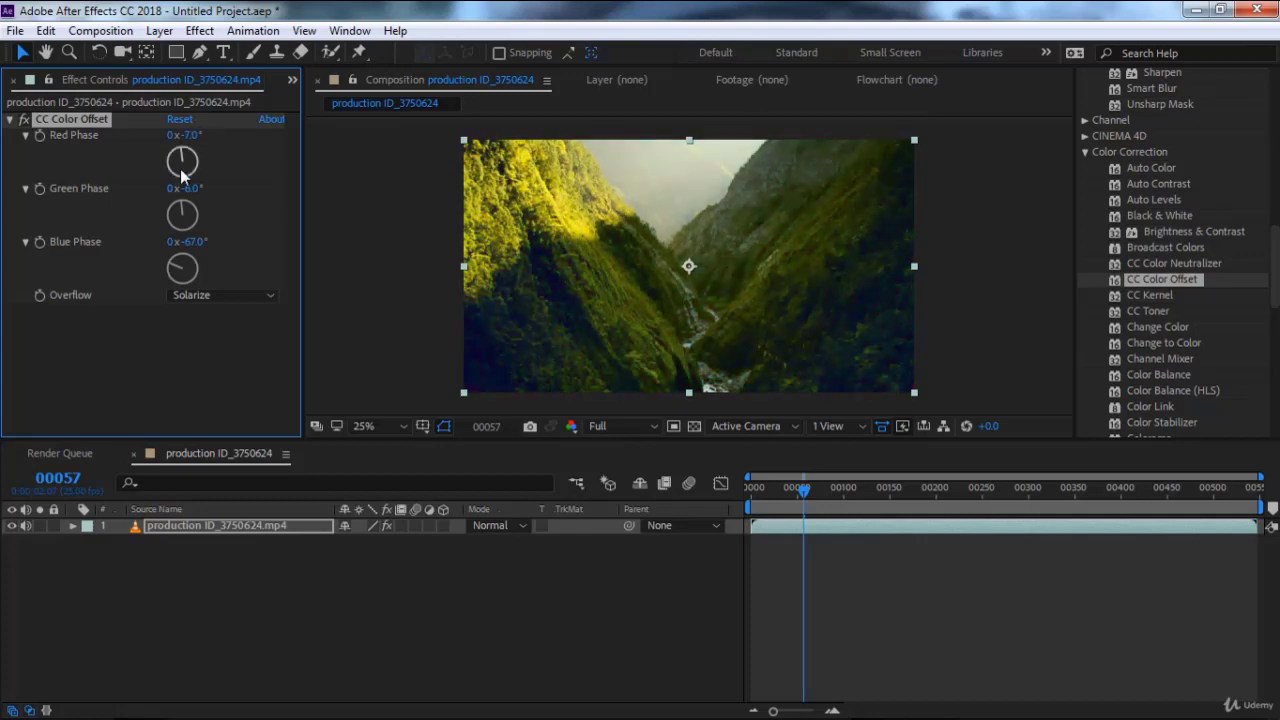
{"action": "mouse_move", "coordinate": [183, 209]}
{"action": "left_mouse_down"}
{"action": "mouse_move", "coordinate": [197, 224]}
{"action": "mouse_move", "coordinate": [165, 209]}
{"action": "mouse_move", "coordinate": [180, 194]}
{"action": "left_mouse_up"}
{"action": "left_click_drag", "start_coordinate": [170, 268], "coordinate": [195, 261]}
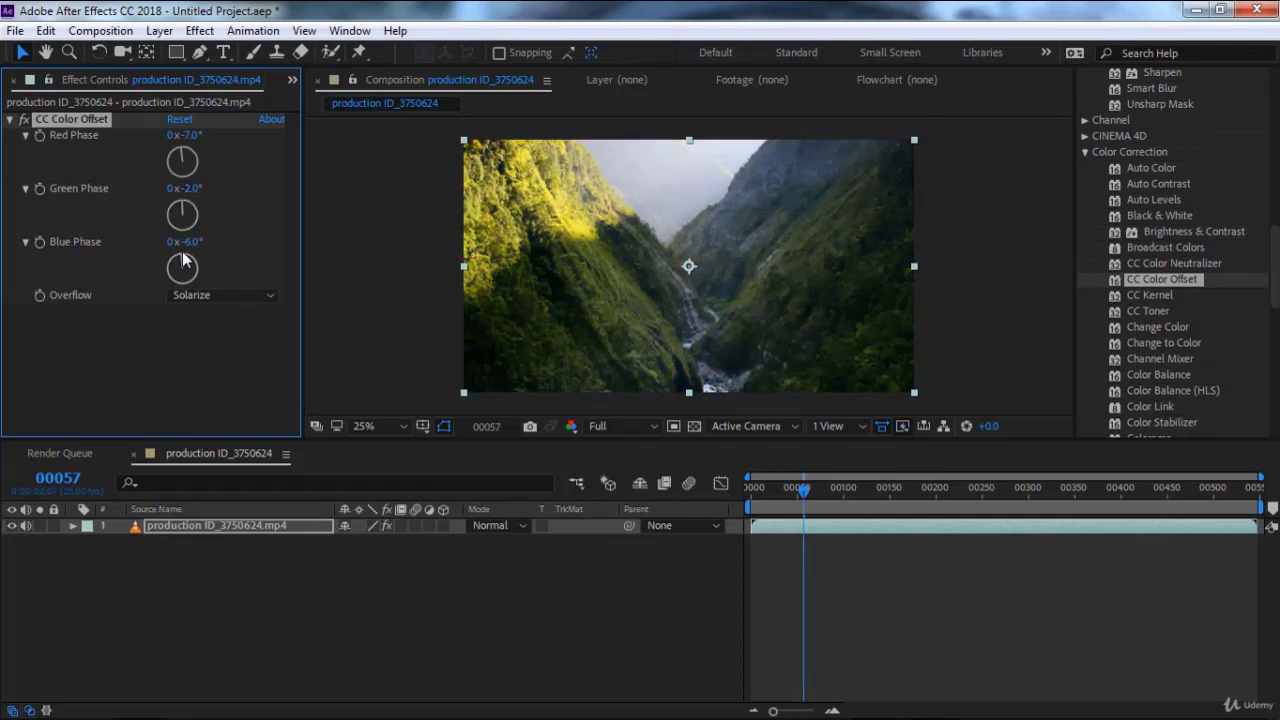
{"action": "mouse_move", "coordinate": [218, 283]}
{"action": "left_mouse_down"}
{"action": "mouse_move", "coordinate": [195, 261]}
{"action": "mouse_move", "coordinate": [138, 263]}
{"action": "left_mouse_up"}
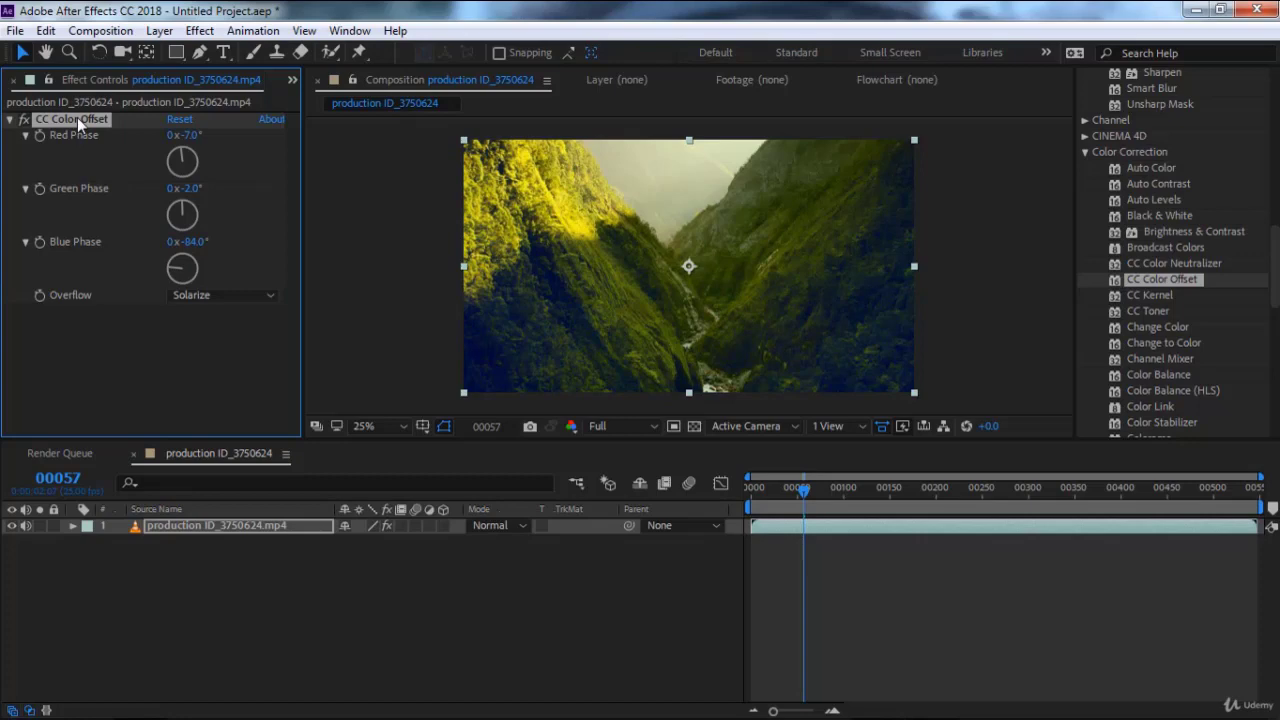
{"action": "key", "text": "Delete"}
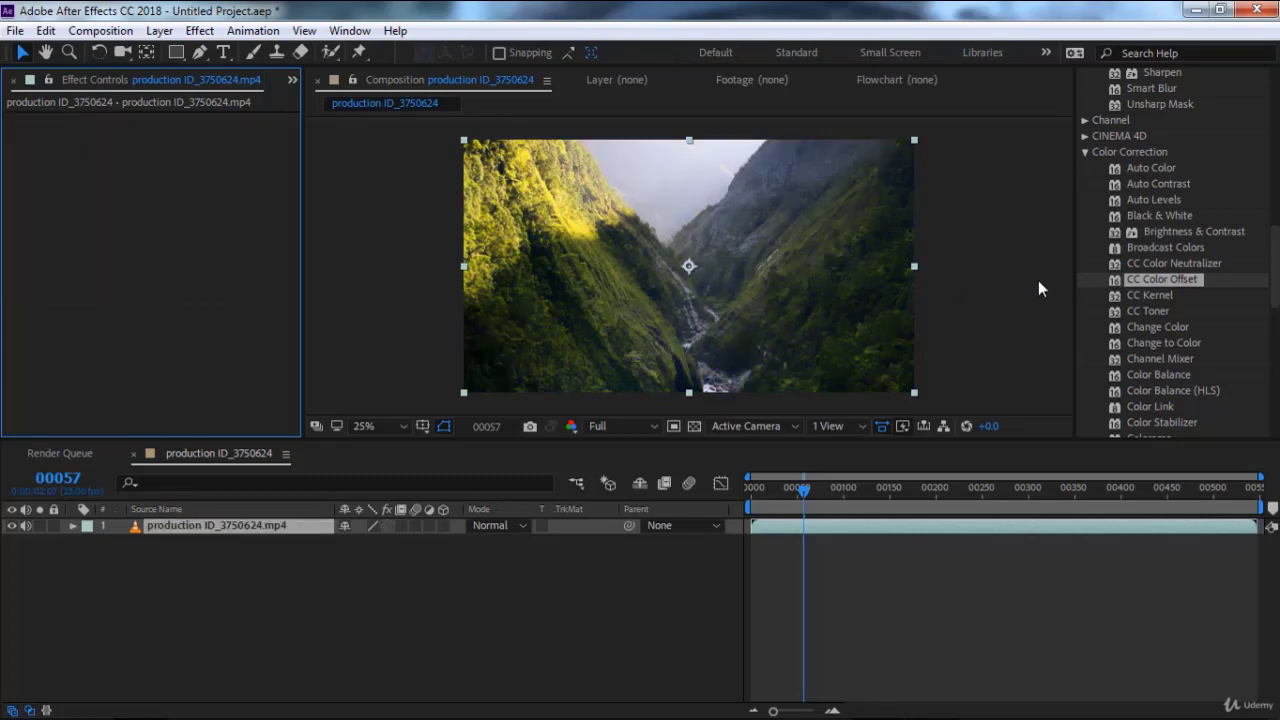
Step: Apply CC Kernel, raise the Line 1 weight 1-L1, then delete the effect
{"action": "double_click", "coordinate": [1140, 295]}
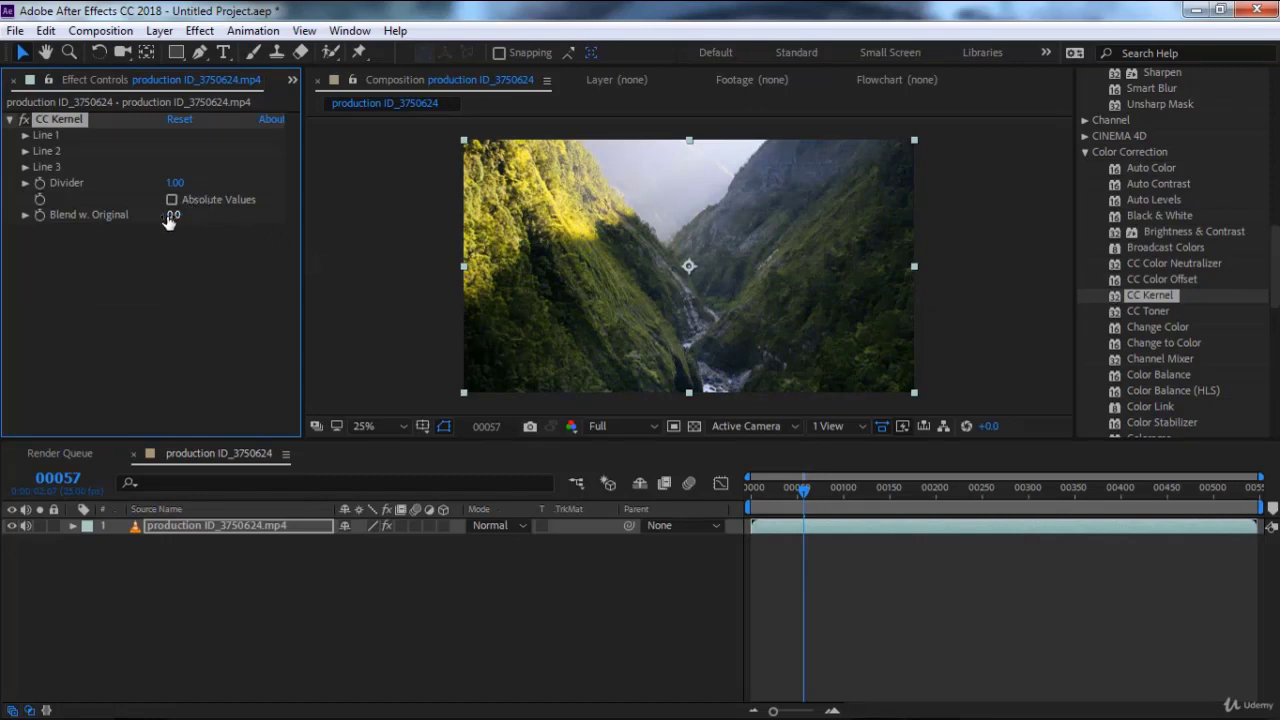
{"action": "left_click", "coordinate": [25, 134]}
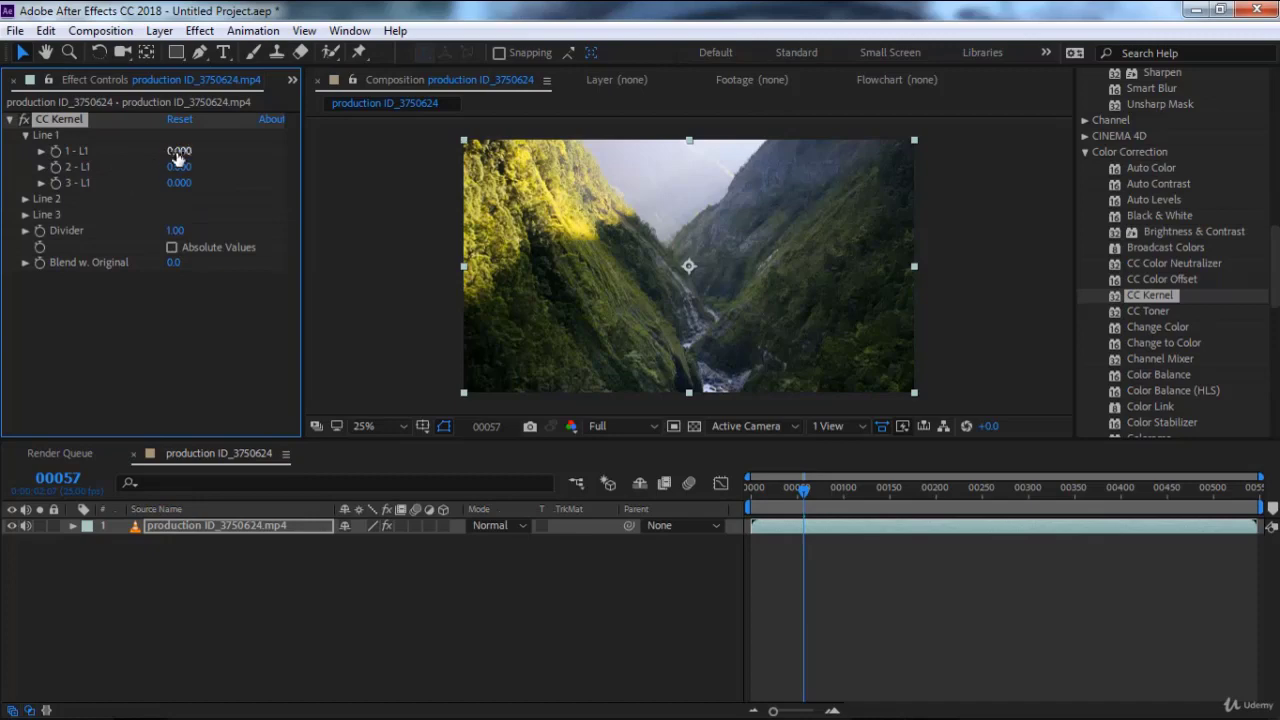
{"action": "mouse_move", "coordinate": [179, 150]}
{"action": "left_mouse_down"}
{"action": "mouse_move", "coordinate": [270, 149]}
{"action": "mouse_move", "coordinate": [200, 150]}
{"action": "mouse_move", "coordinate": [201, 182]}
{"action": "mouse_move", "coordinate": [320, 178]}
{"action": "mouse_move", "coordinate": [228, 175]}
{"action": "left_mouse_up"}
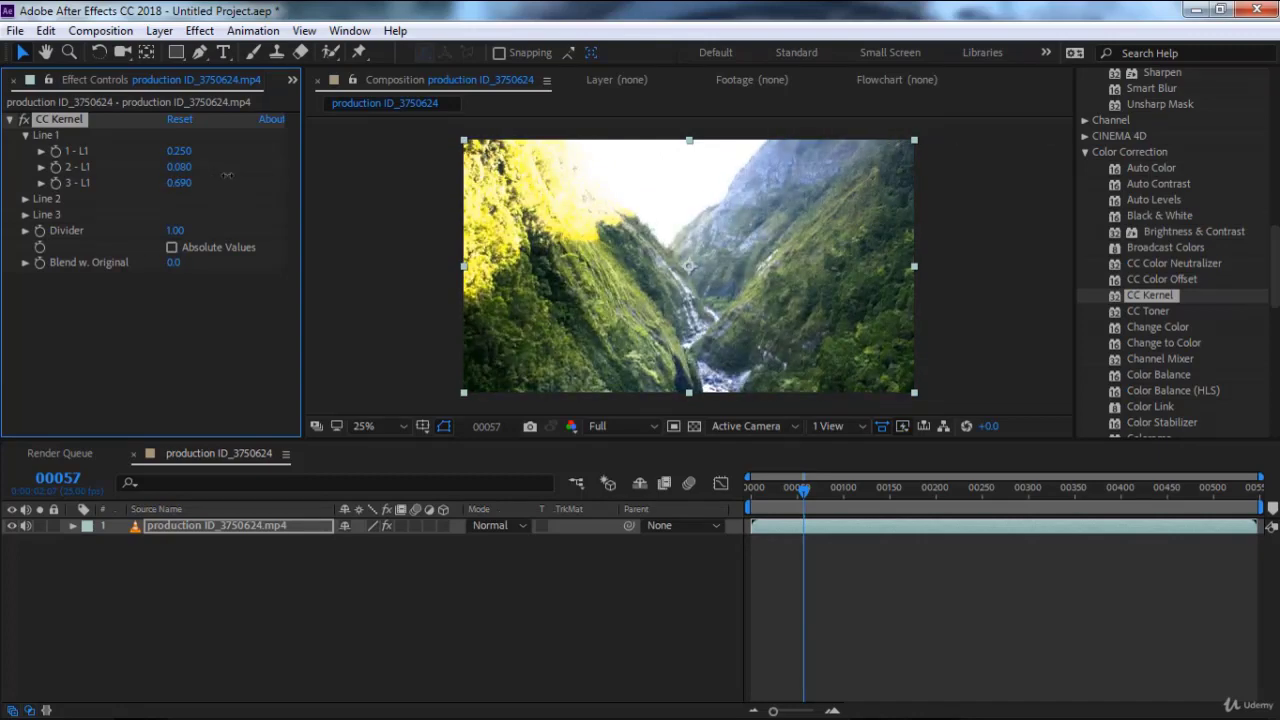
{"action": "left_click", "coordinate": [79, 117]}
{"action": "key", "text": "Delete"}
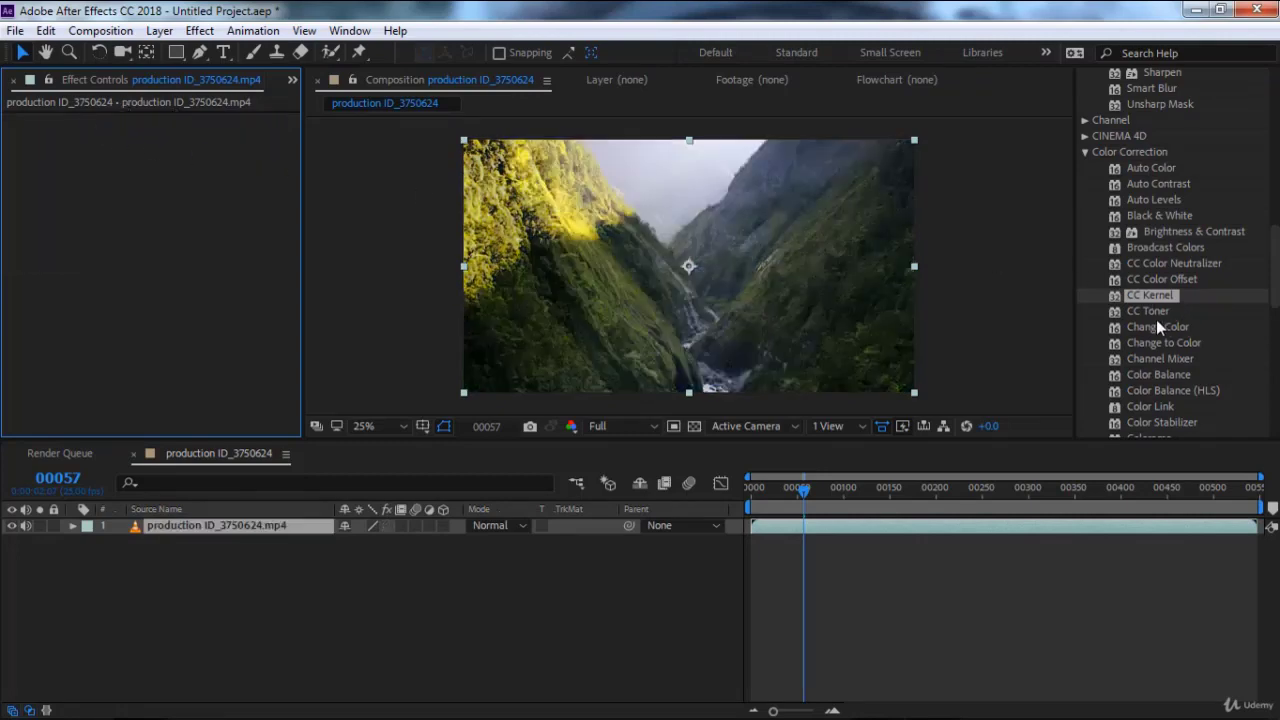
{"action": "double_click", "coordinate": [1150, 312]}
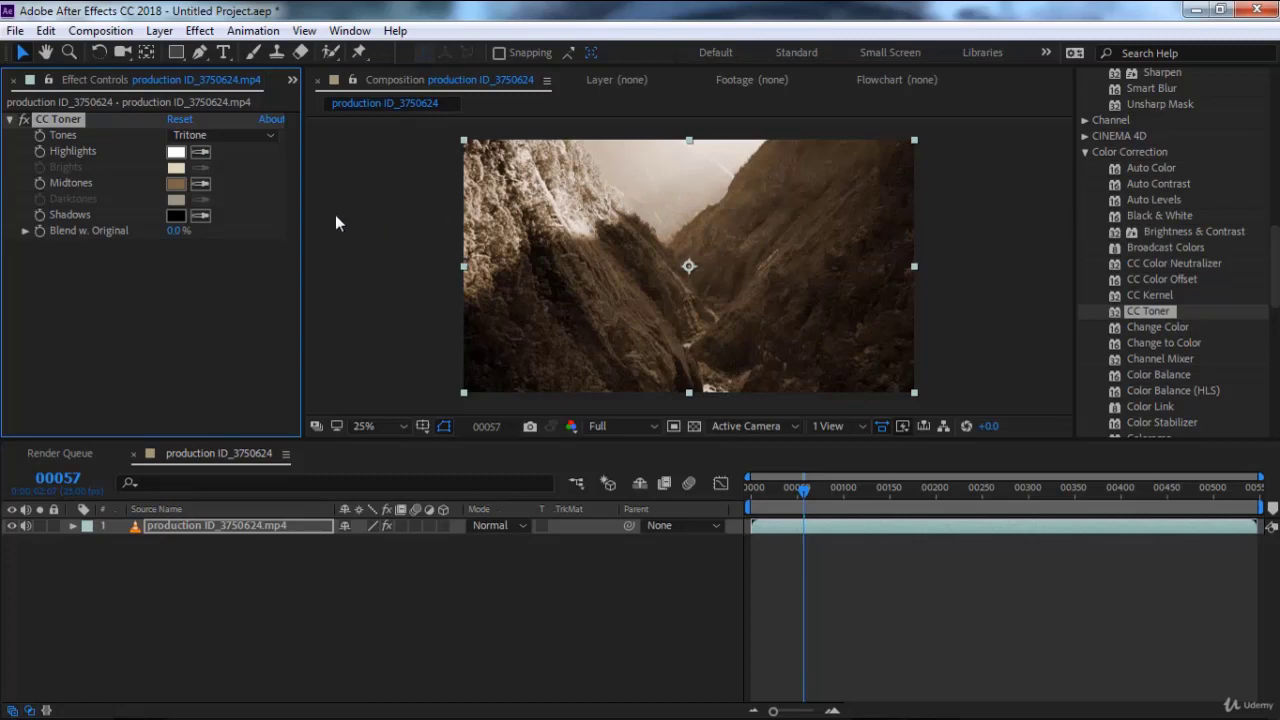
{"action": "left_click", "coordinate": [176, 152]}
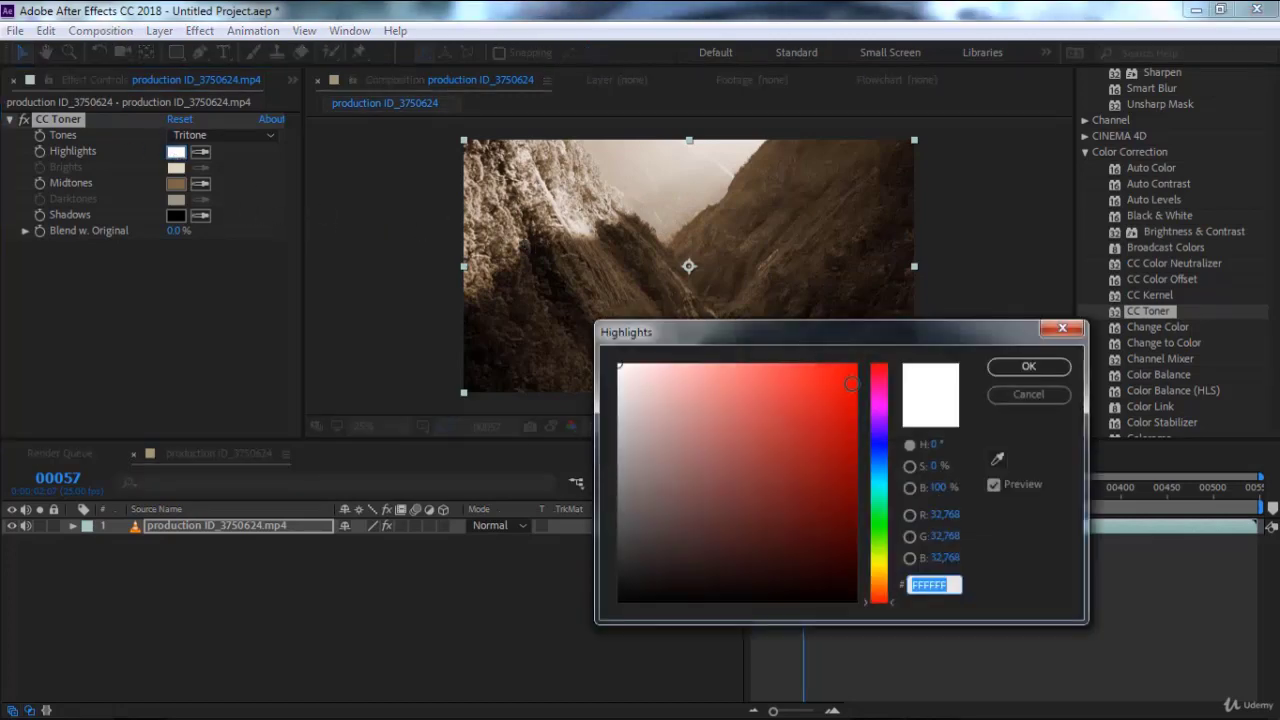
{"action": "left_click", "coordinate": [851, 384]}
{"action": "left_click", "coordinate": [1007, 368]}
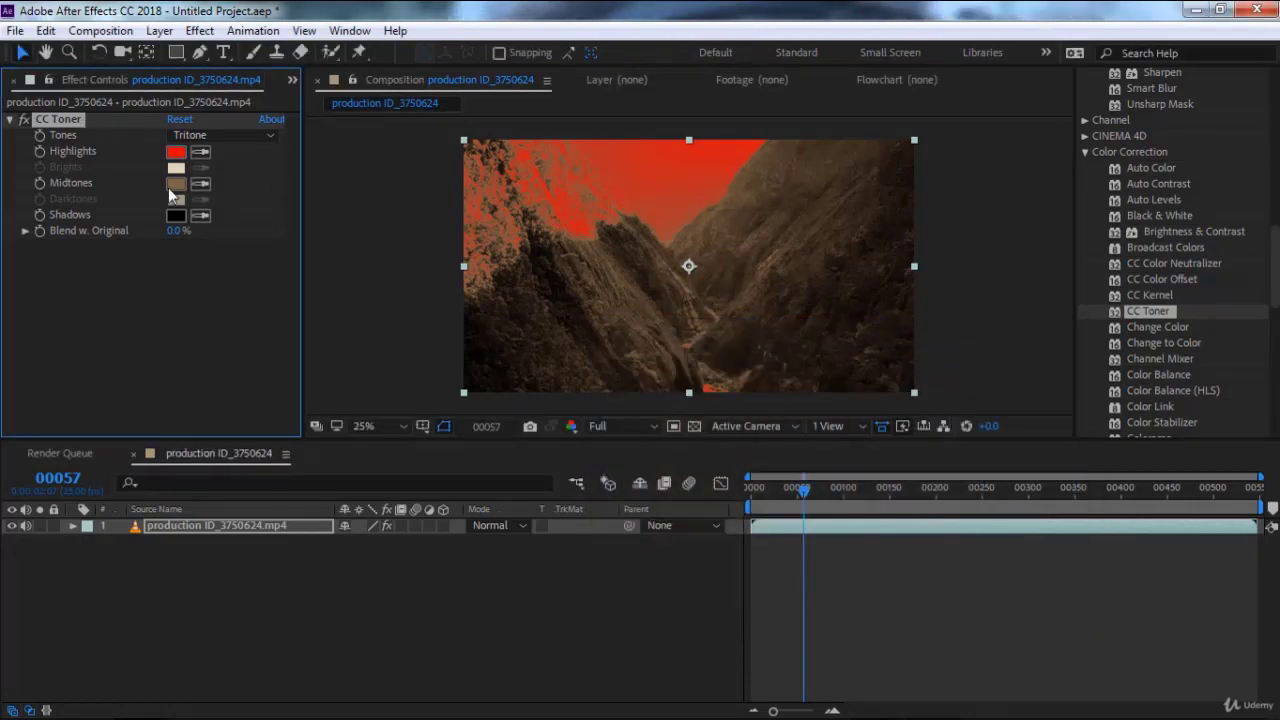
{"action": "key", "text": "ctrl+z"}
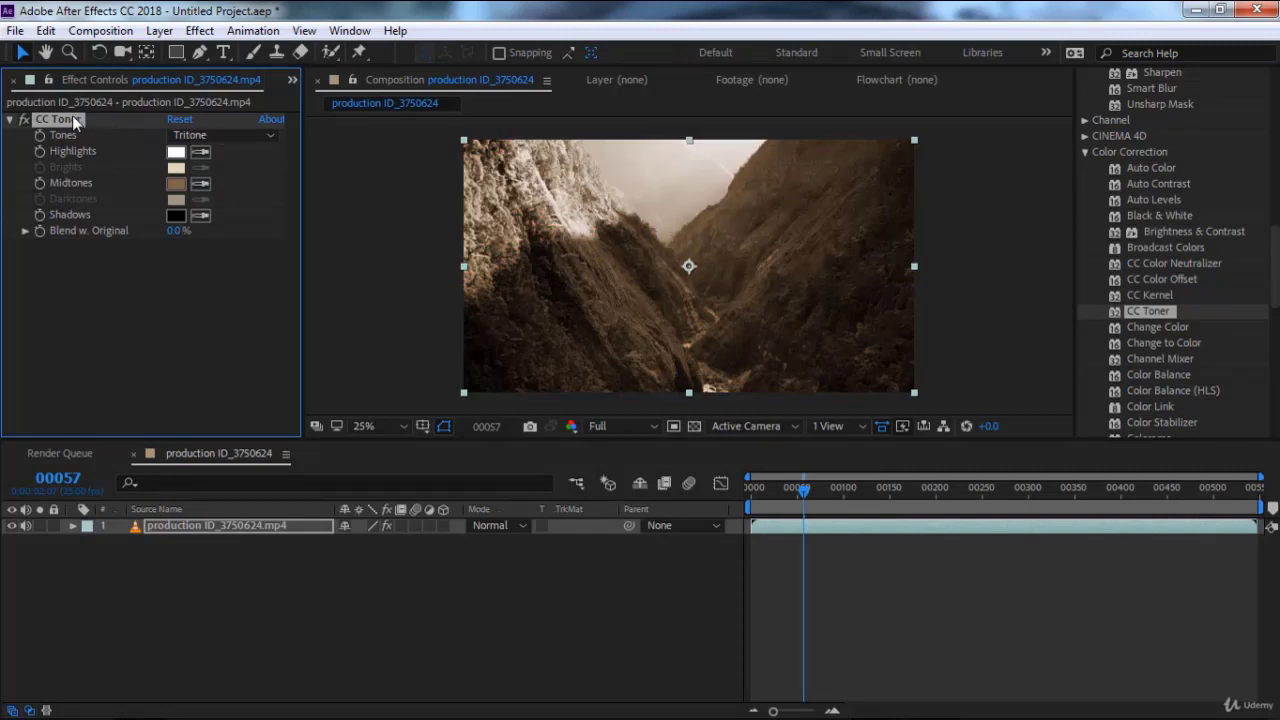
{"action": "key", "text": "Delete"}
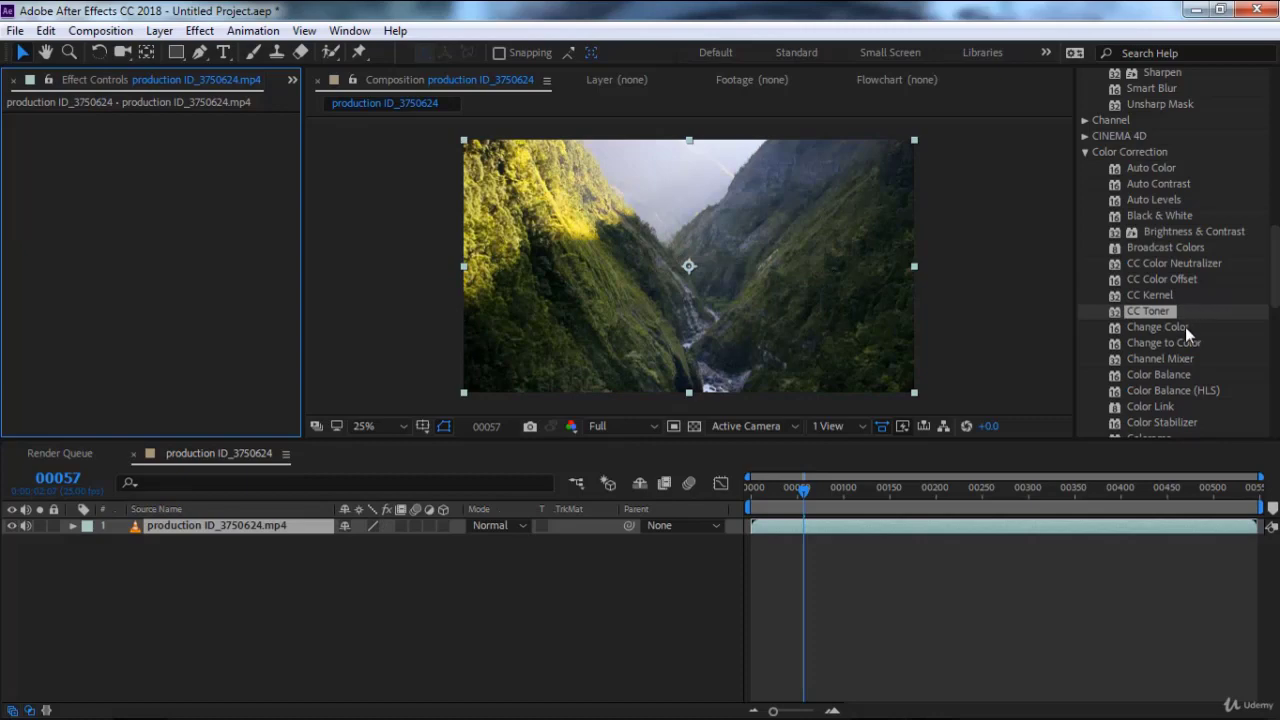
{"action": "double_click", "coordinate": [1170, 328]}
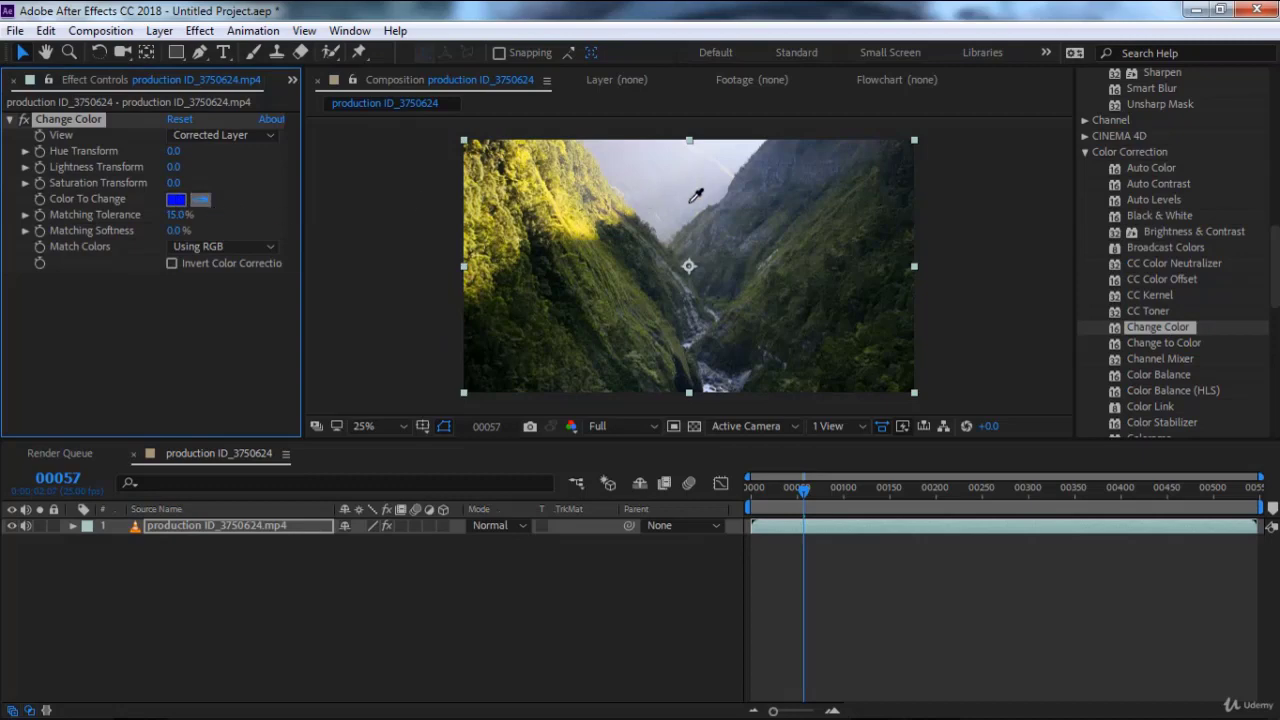
{"action": "left_click", "coordinate": [709, 178]}
{"action": "left_click", "coordinate": [173, 152]}
{"action": "type", "text": "70"}
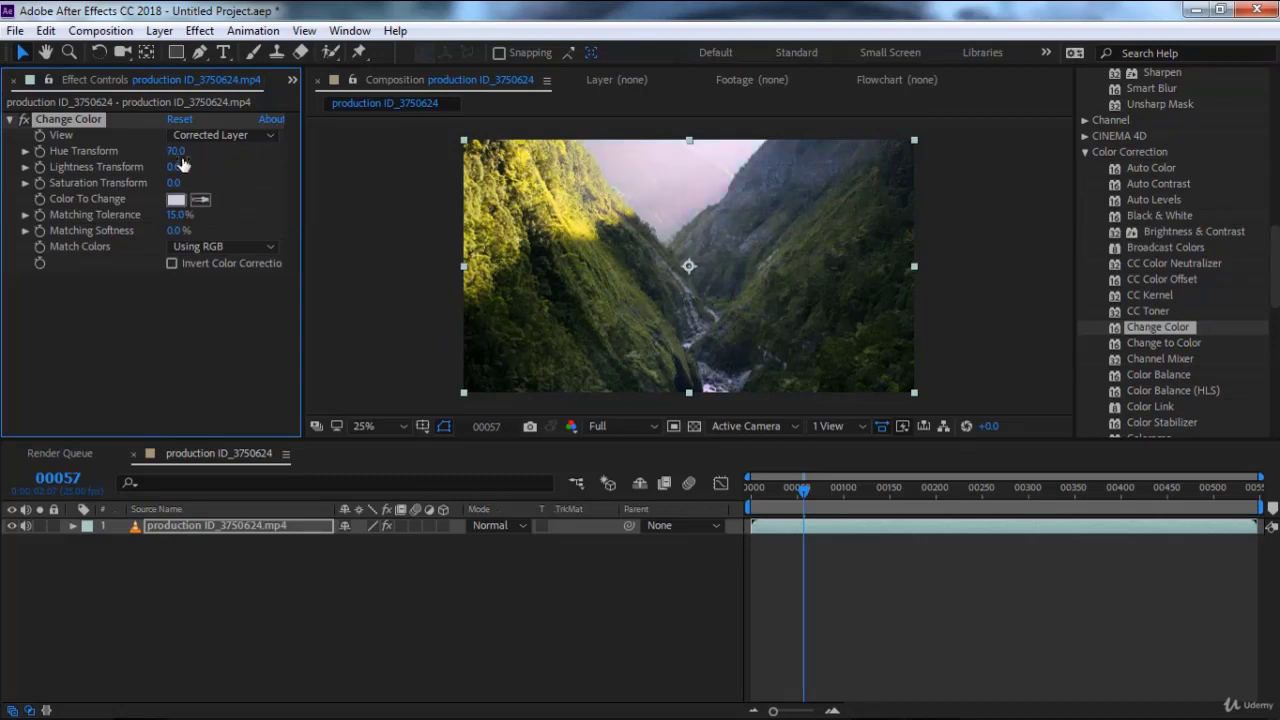
{"action": "key", "text": "Return"}
{"action": "mouse_move", "coordinate": [176, 151]}
{"action": "left_mouse_down"}
{"action": "mouse_move", "coordinate": [241, 183]}
{"action": "mouse_move", "coordinate": [290, 183]}
{"action": "left_mouse_up"}
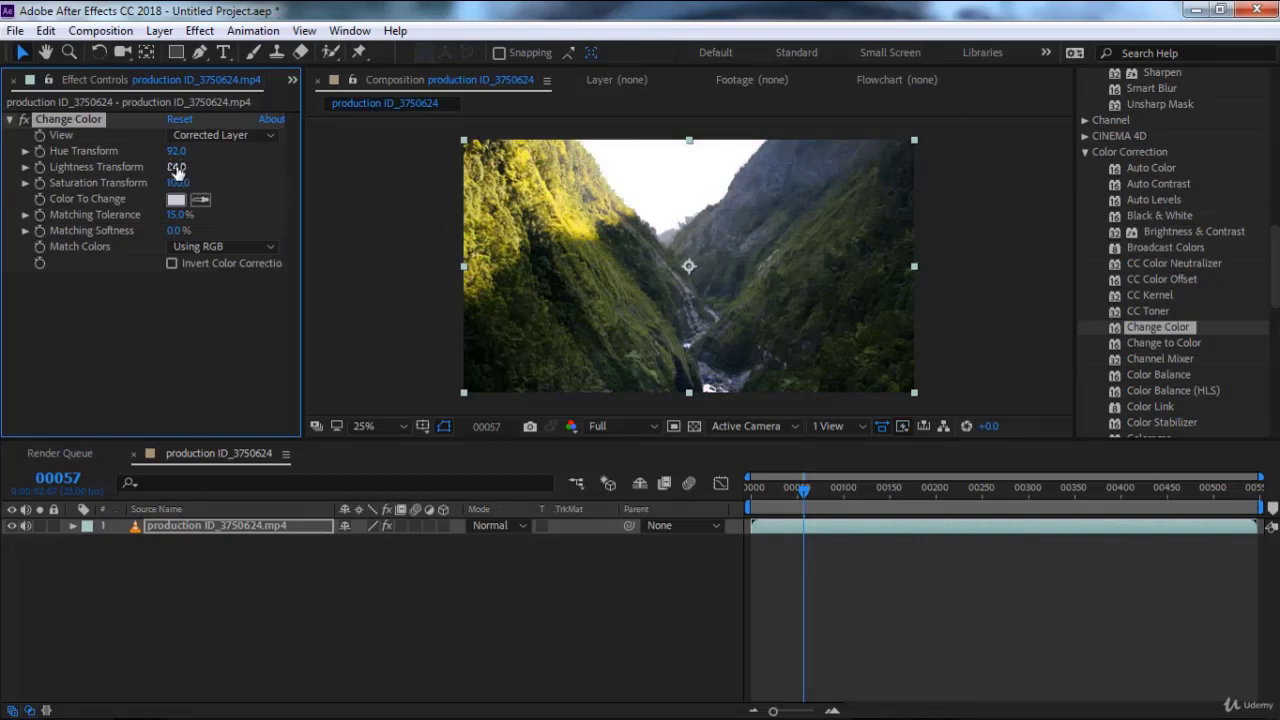
{"action": "left_click_drag", "start_coordinate": [176, 167], "coordinate": [18, 183]}
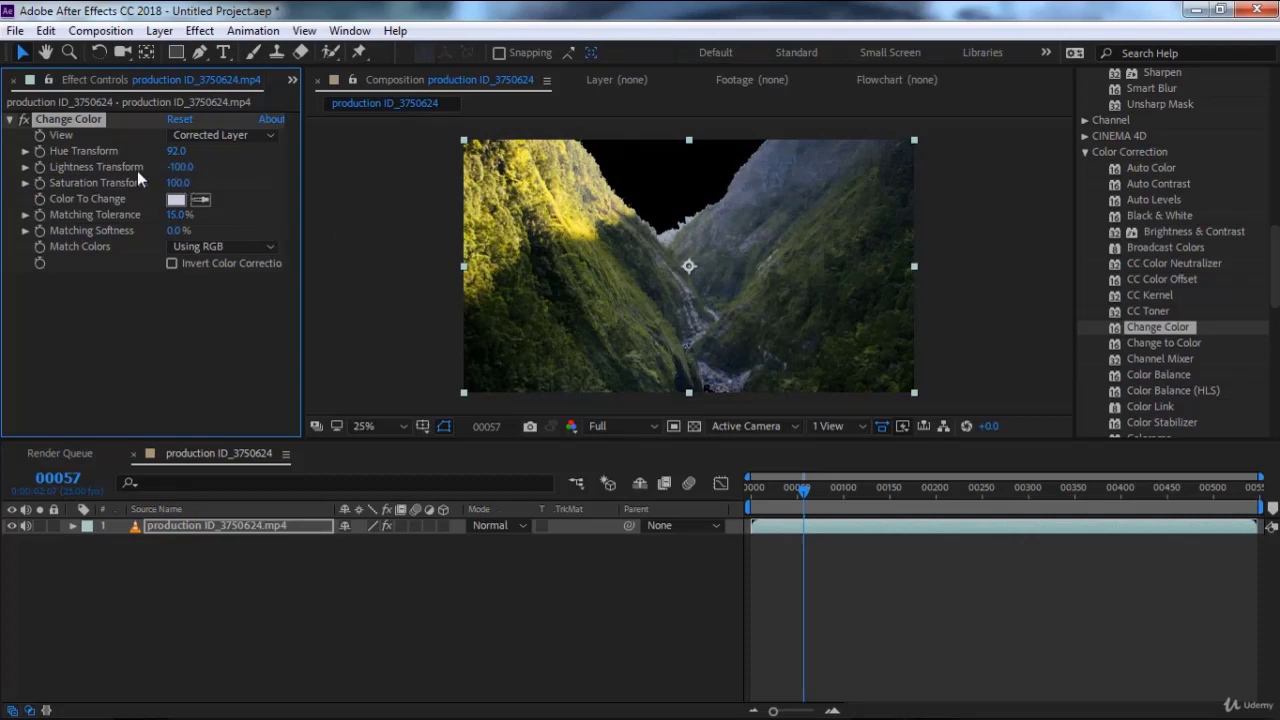
{"action": "left_click_drag", "start_coordinate": [176, 167], "coordinate": [189, 167]}
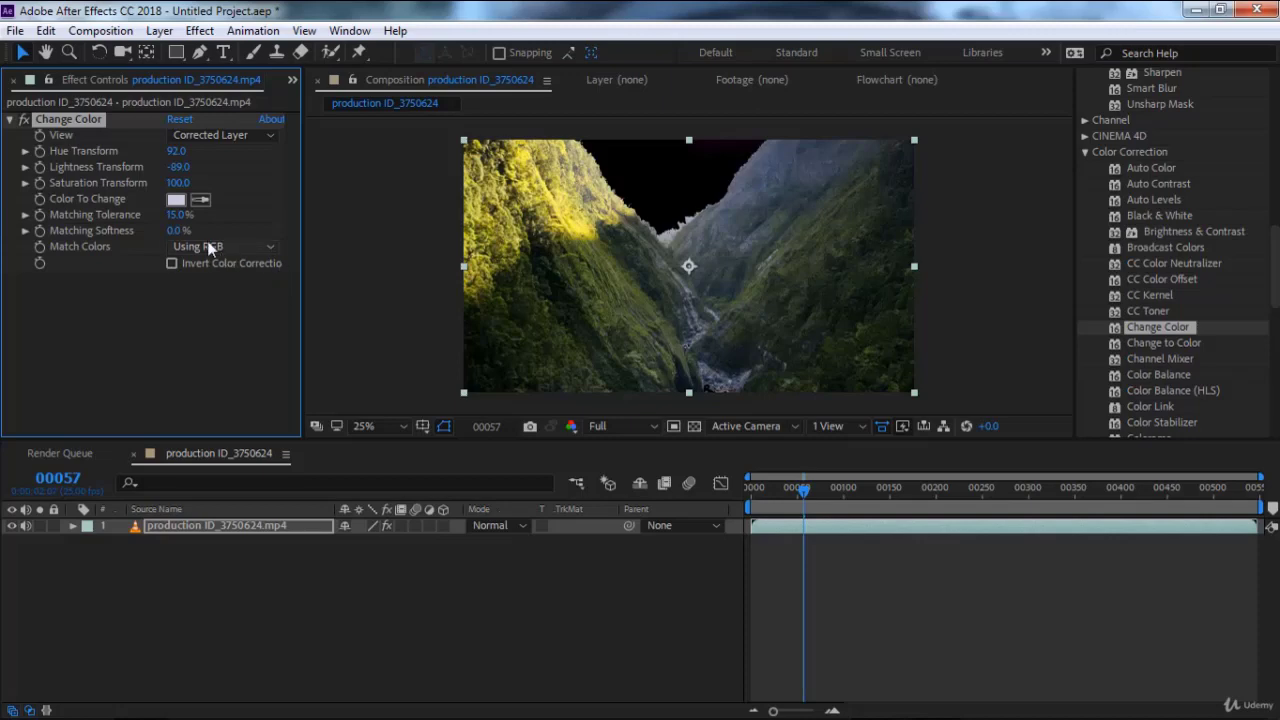
{"action": "mouse_move", "coordinate": [175, 183]}
{"action": "left_mouse_down"}
{"action": "mouse_move", "coordinate": [80, 197]}
{"action": "mouse_move", "coordinate": [118, 148]}
{"action": "left_mouse_up"}
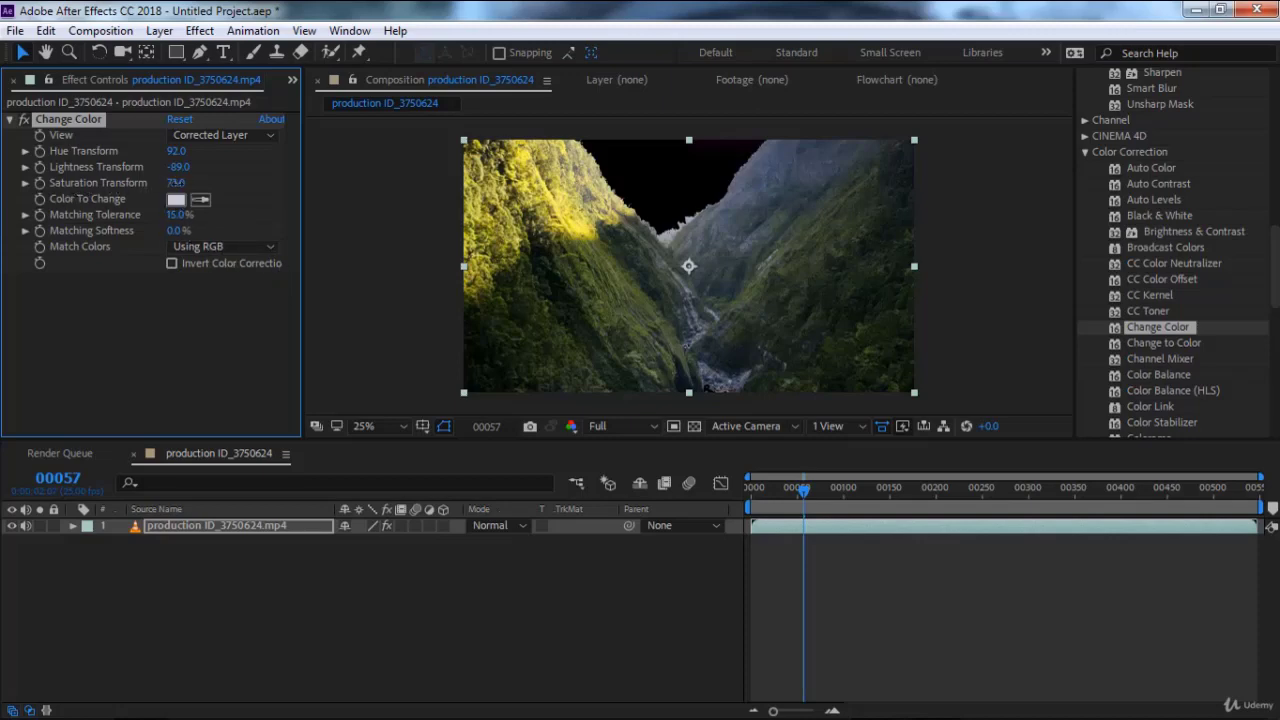
{"action": "key", "text": "Delete"}
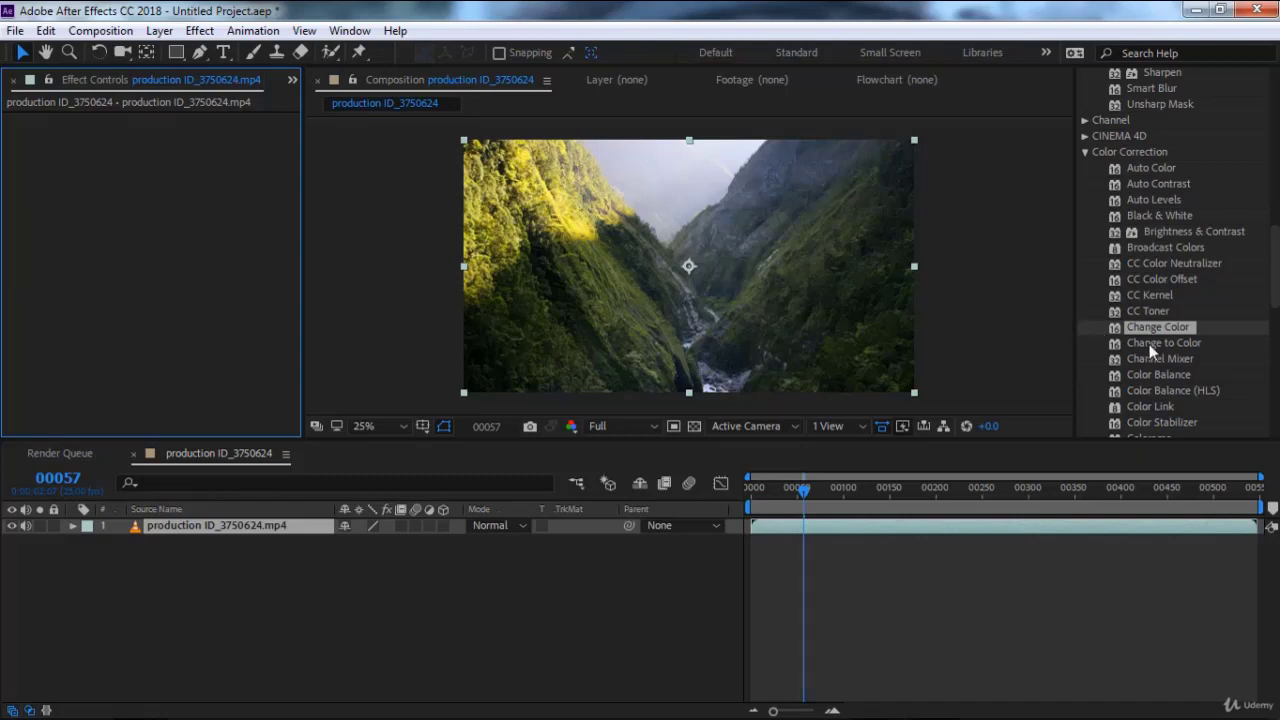
{"action": "left_click_drag", "start_coordinate": [1149, 344], "coordinate": [150, 250]}
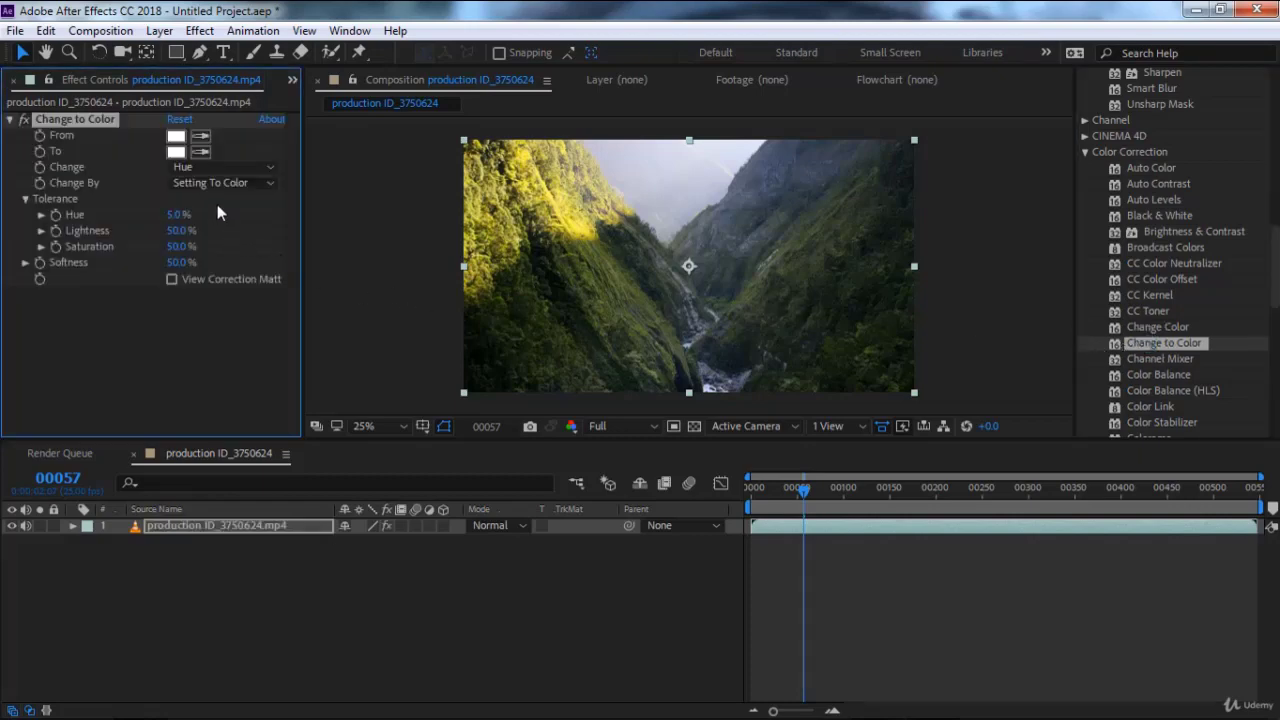
{"action": "left_click", "coordinate": [178, 137]}
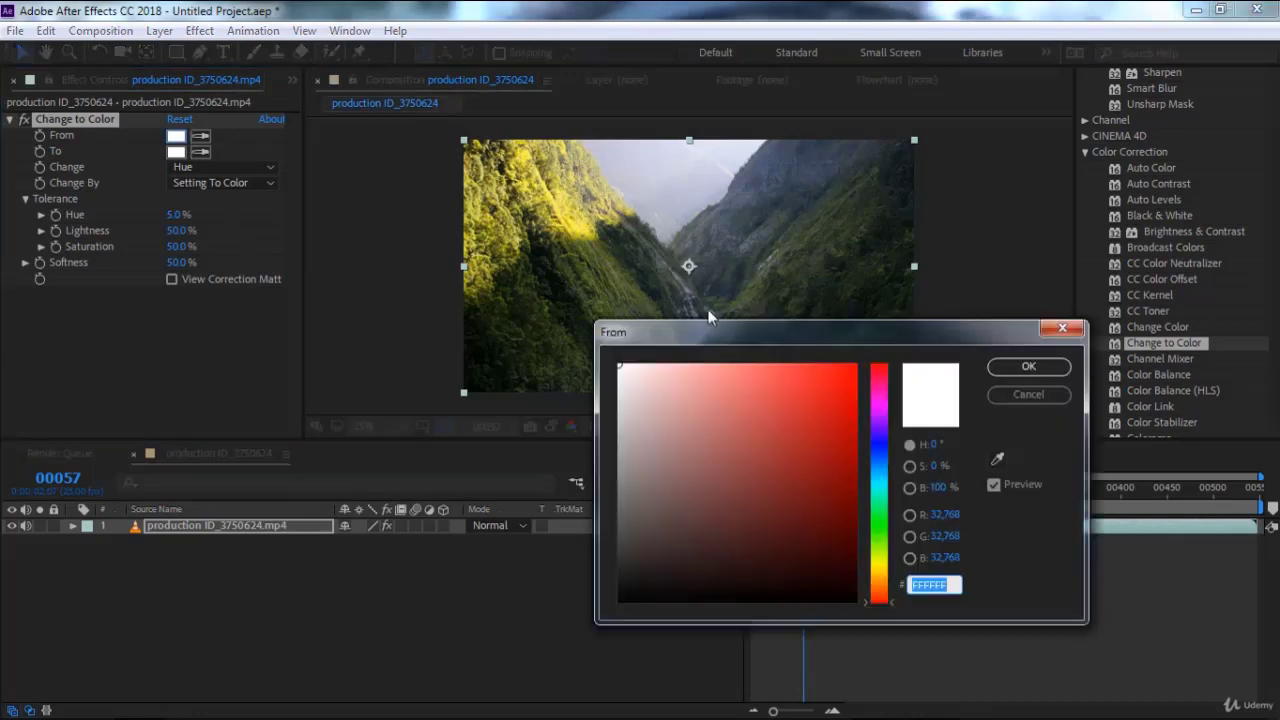
{"action": "left_click", "coordinate": [855, 368]}
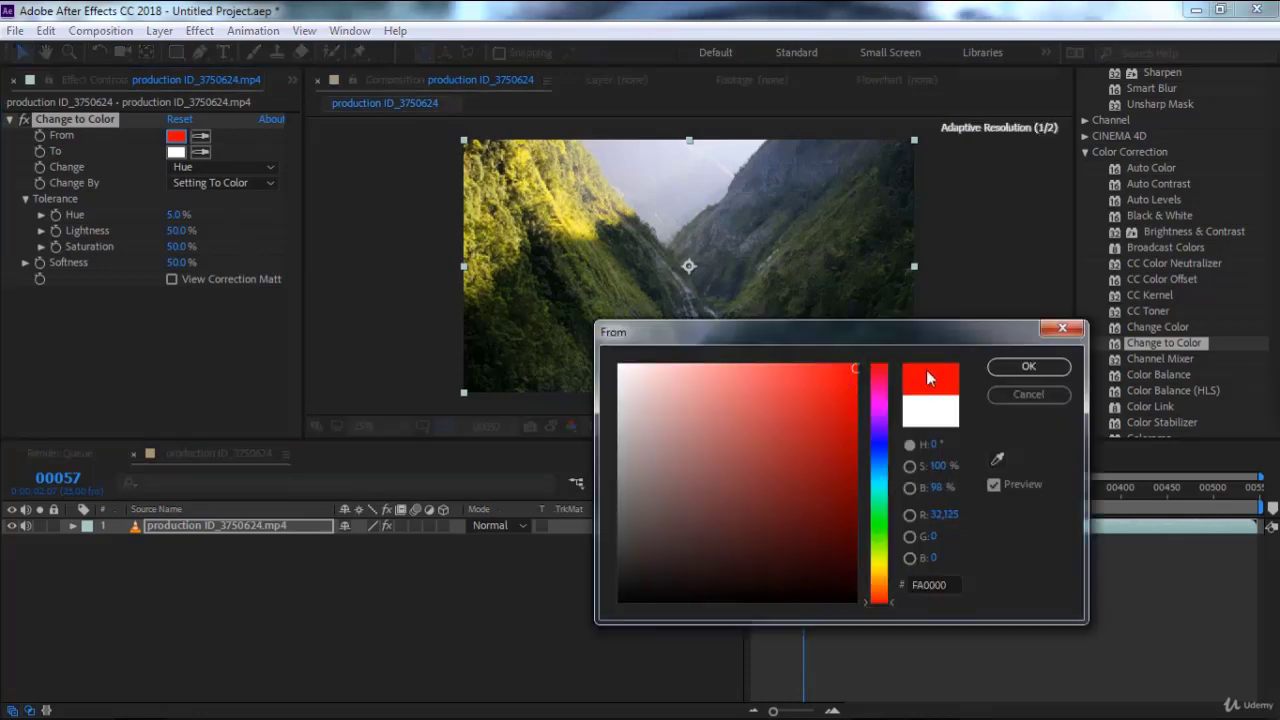
{"action": "left_click", "coordinate": [1028, 366]}
{"action": "left_click", "coordinate": [176, 152]}
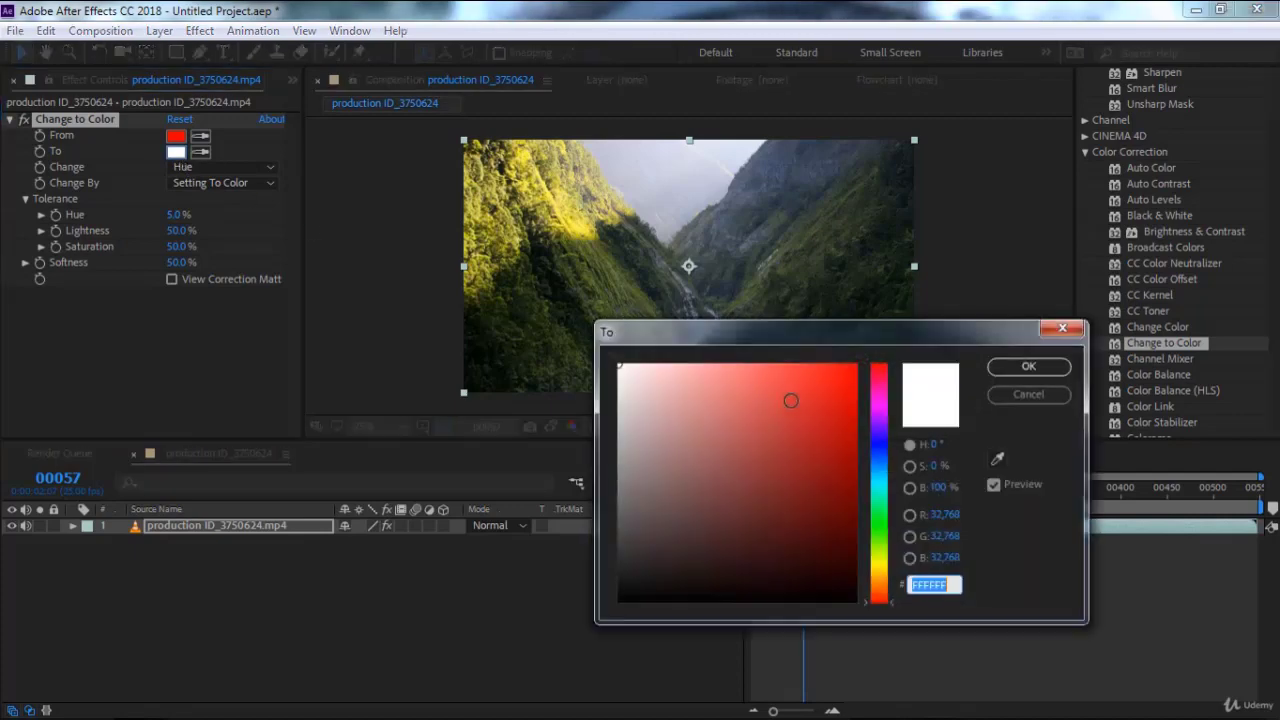
{"action": "left_click", "coordinate": [855, 365]}
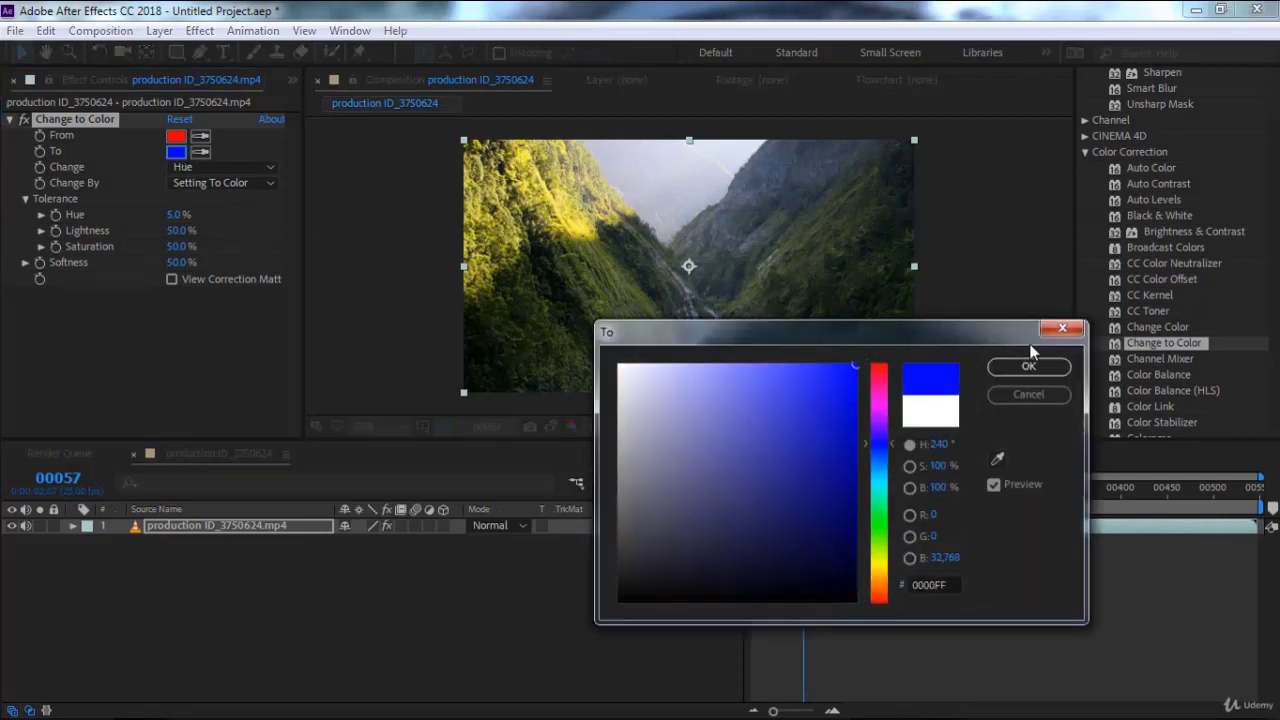
{"action": "left_click", "coordinate": [1028, 366]}
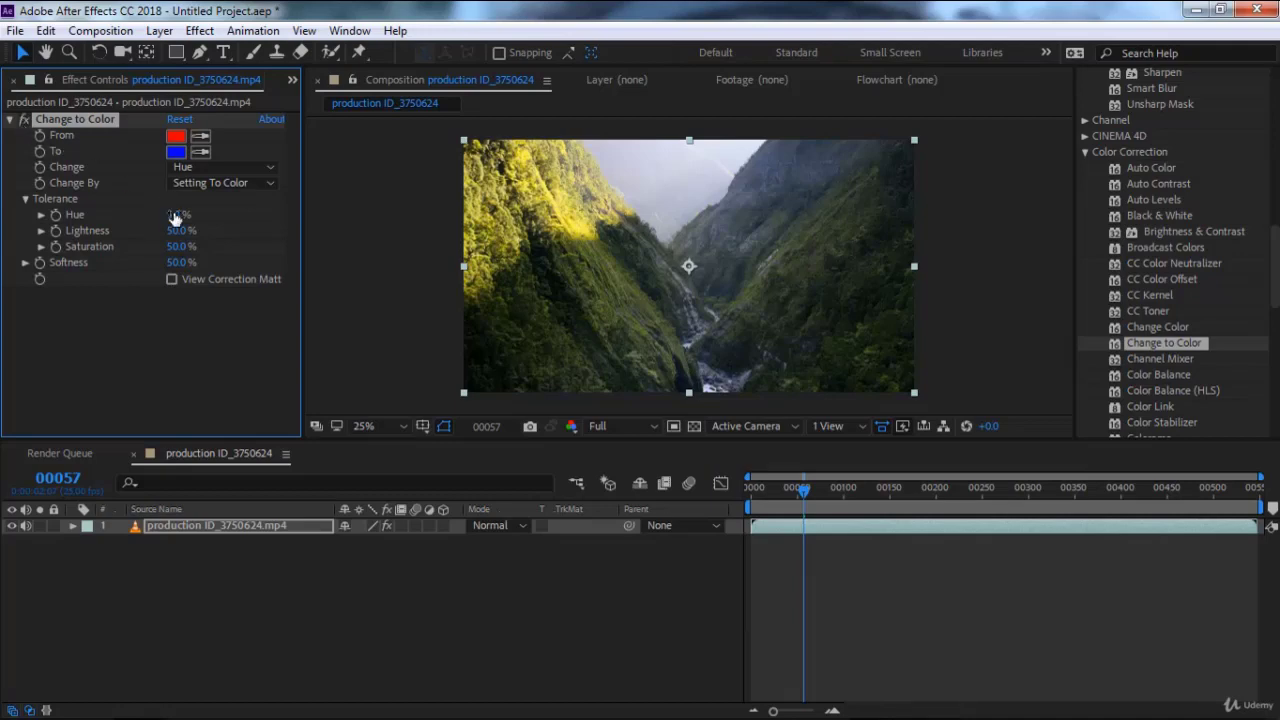
{"action": "mouse_move", "coordinate": [181, 222]}
{"action": "left_mouse_down"}
{"action": "mouse_move", "coordinate": [258, 219]}
{"action": "mouse_move", "coordinate": [222, 229]}
{"action": "mouse_move", "coordinate": [329, 238]}
{"action": "mouse_move", "coordinate": [277, 248]}
{"action": "left_mouse_up"}
{"action": "left_click_drag", "start_coordinate": [176, 263], "coordinate": [156, 247]}
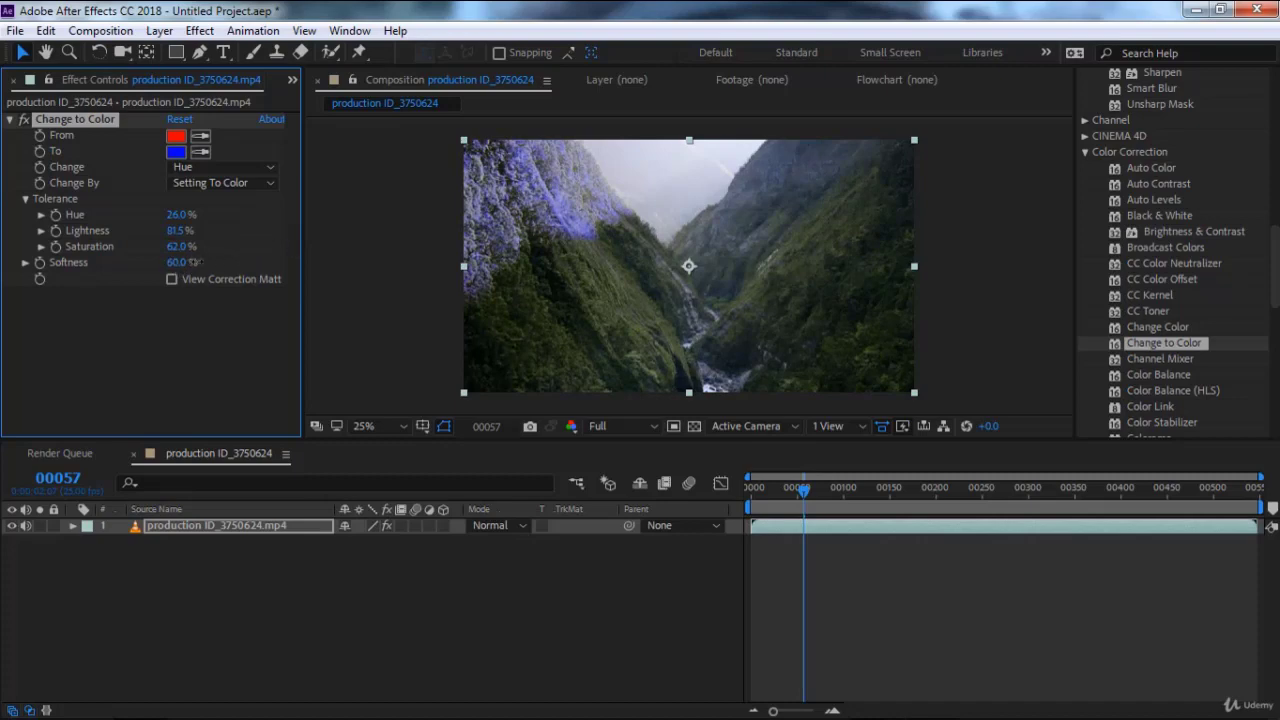
{"action": "left_click_drag", "start_coordinate": [181, 262], "coordinate": [176, 246]}
{"action": "key", "text": "Delete"}
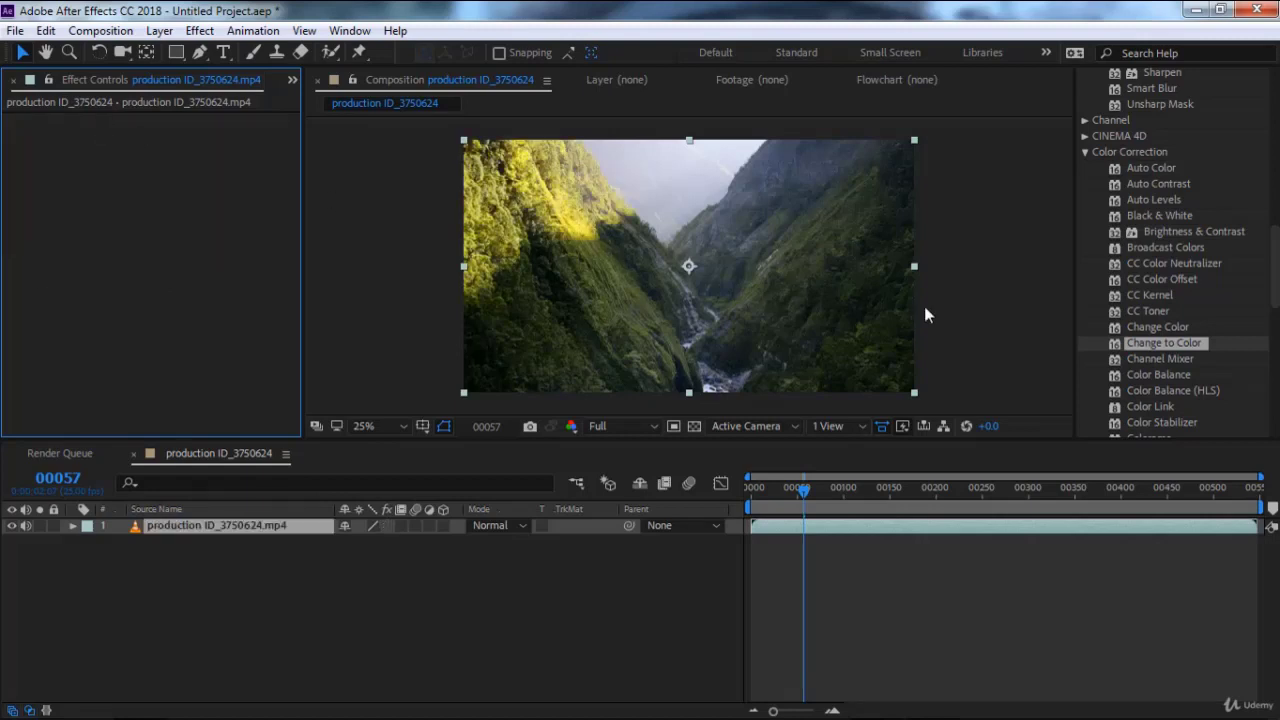
{"action": "double_click", "coordinate": [1157, 359]}
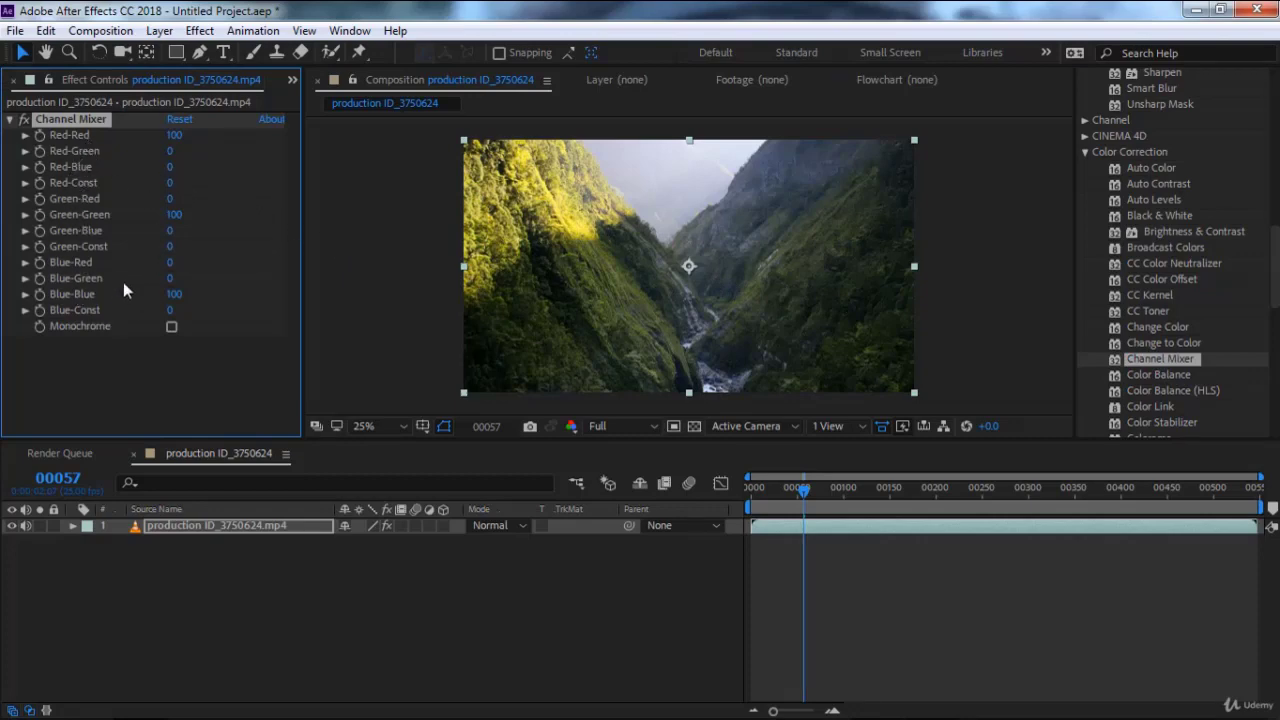
{"action": "left_click_drag", "start_coordinate": [170, 264], "coordinate": [233, 264]}
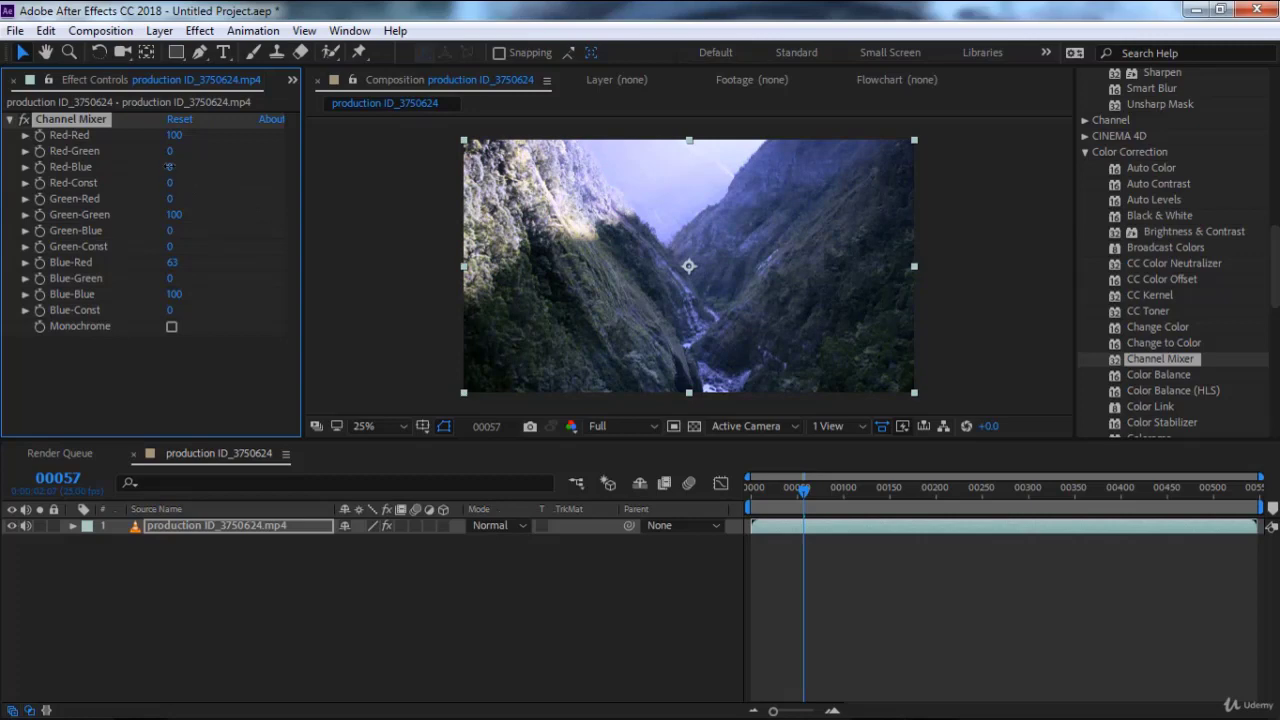
{"action": "left_click_drag", "start_coordinate": [169, 167], "coordinate": [243, 167]}
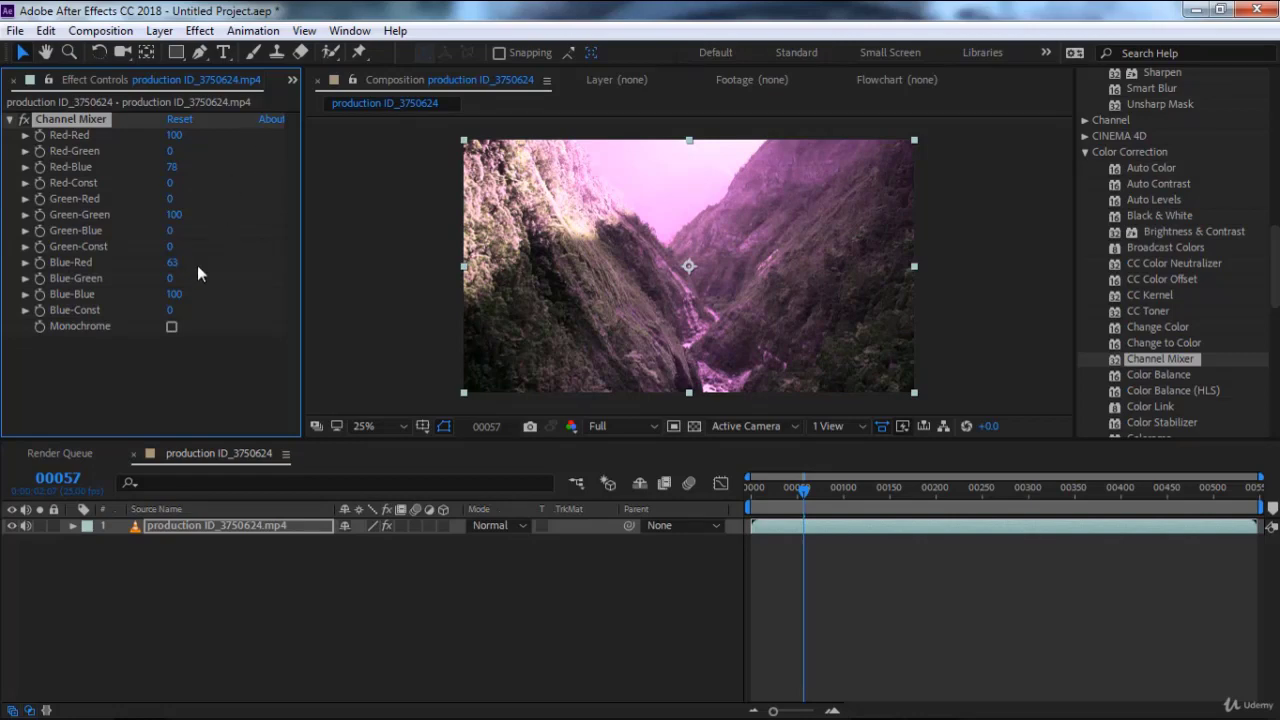
{"action": "left_click_drag", "start_coordinate": [170, 230], "coordinate": [228, 236]}
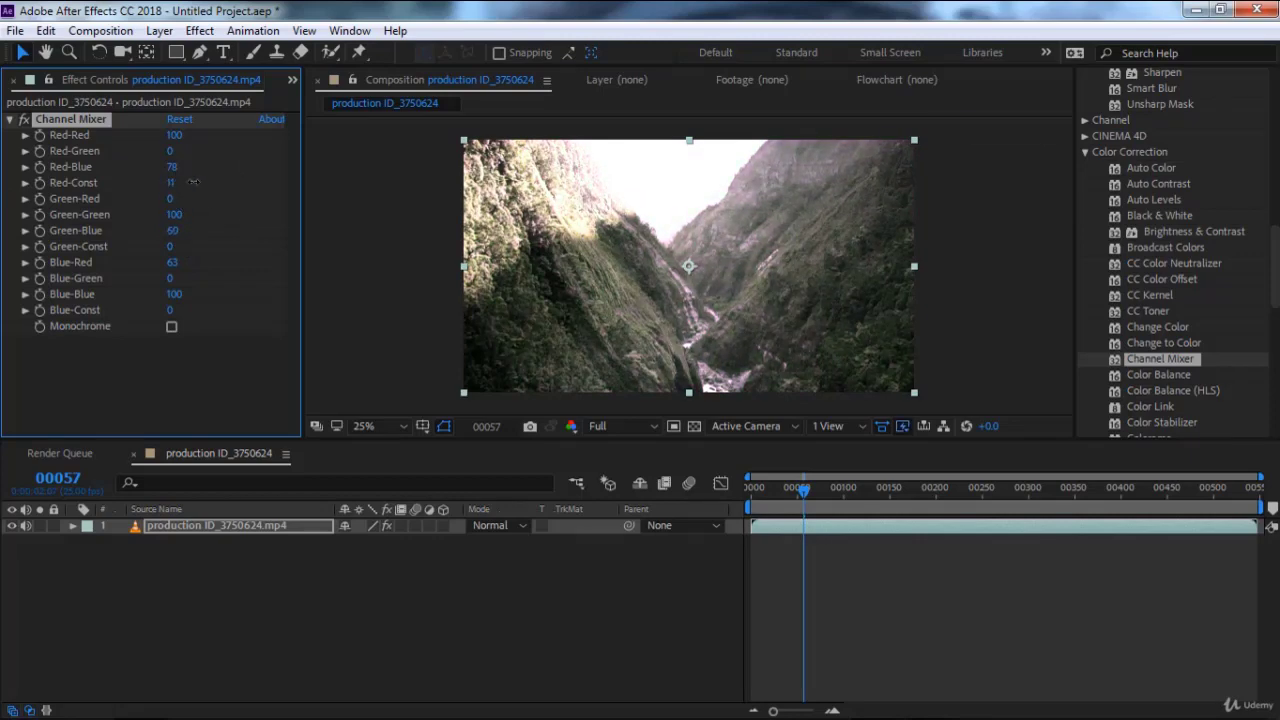
{"action": "mouse_move", "coordinate": [170, 182]}
{"action": "left_mouse_down"}
{"action": "mouse_move", "coordinate": [193, 181]}
{"action": "mouse_move", "coordinate": [136, 177]}
{"action": "left_mouse_up"}
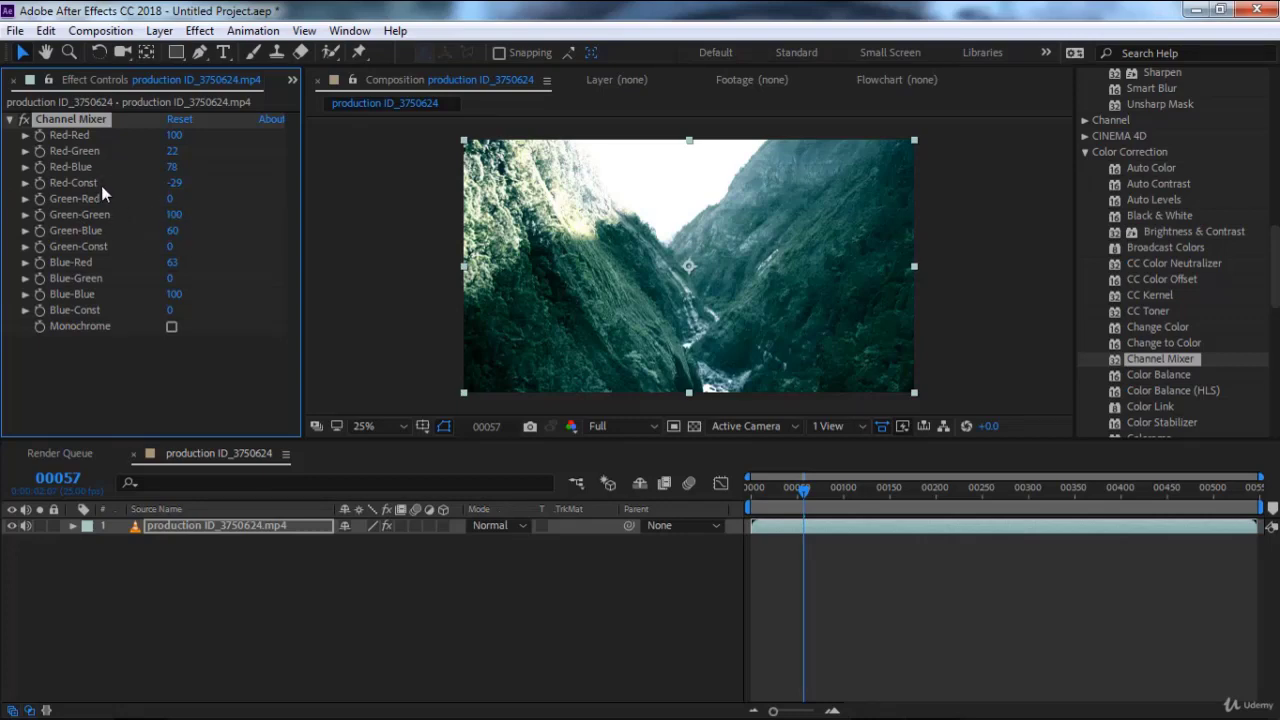
{"action": "mouse_move", "coordinate": [174, 183]}
{"action": "left_mouse_down"}
{"action": "mouse_move", "coordinate": [309, 185]}
{"action": "mouse_move", "coordinate": [240, 191]}
{"action": "mouse_move", "coordinate": [311, 197]}
{"action": "mouse_move", "coordinate": [213, 197]}
{"action": "left_mouse_up"}
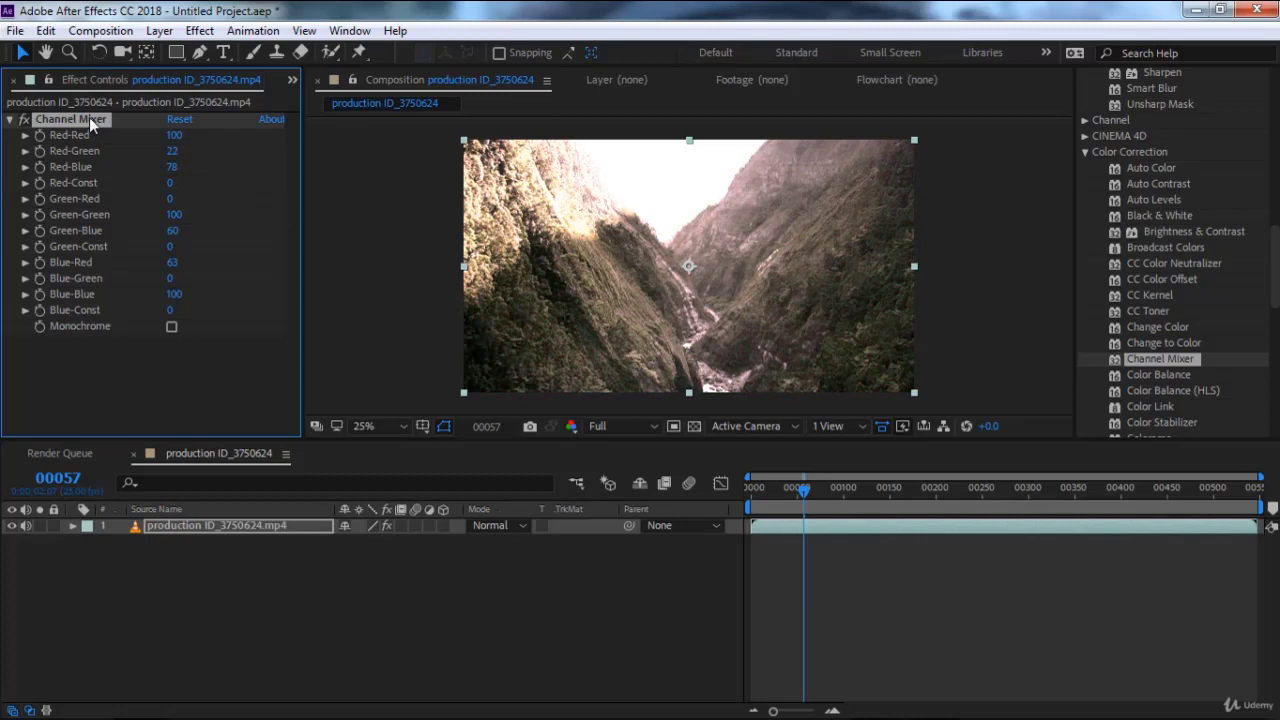
{"action": "key", "text": "Delete"}
Step: Apply Color Balance with Shadow Red 50, Shadow Green/Blue 100, Midtone Blue 100, then delete it
{"action": "double_click", "coordinate": [1158, 374]}
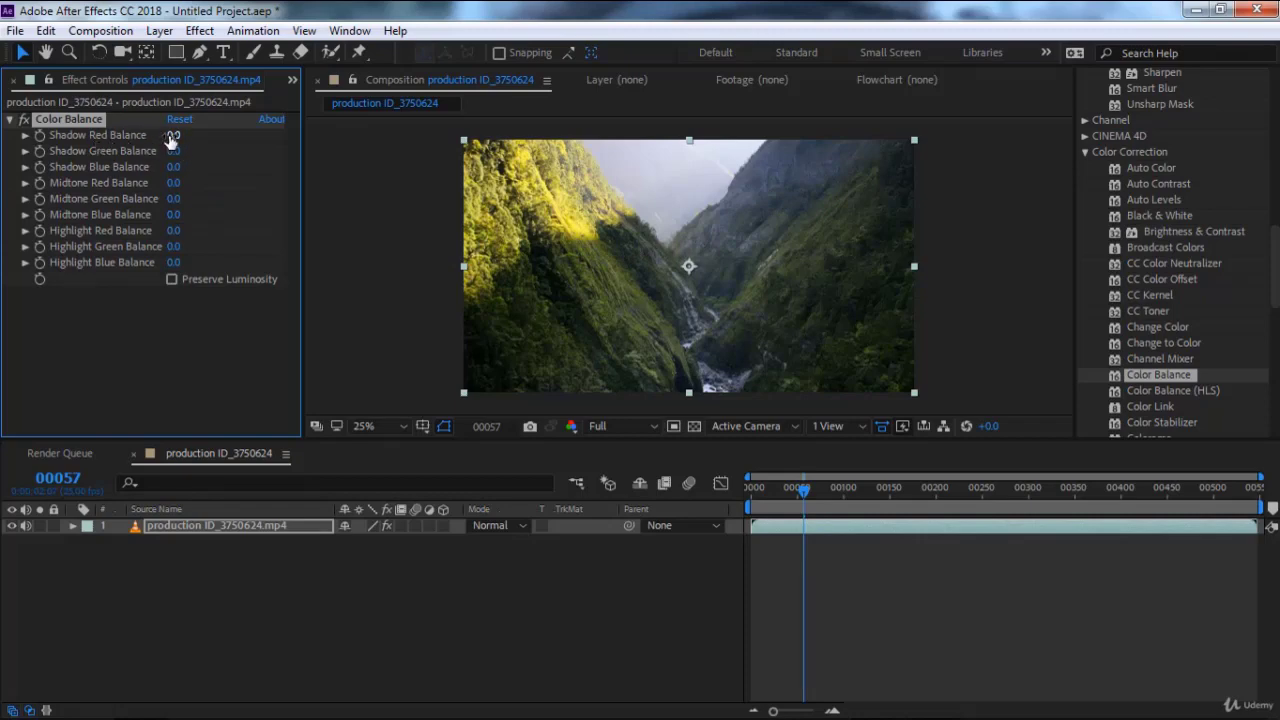
{"action": "left_click_drag", "start_coordinate": [171, 136], "coordinate": [355, 137]}
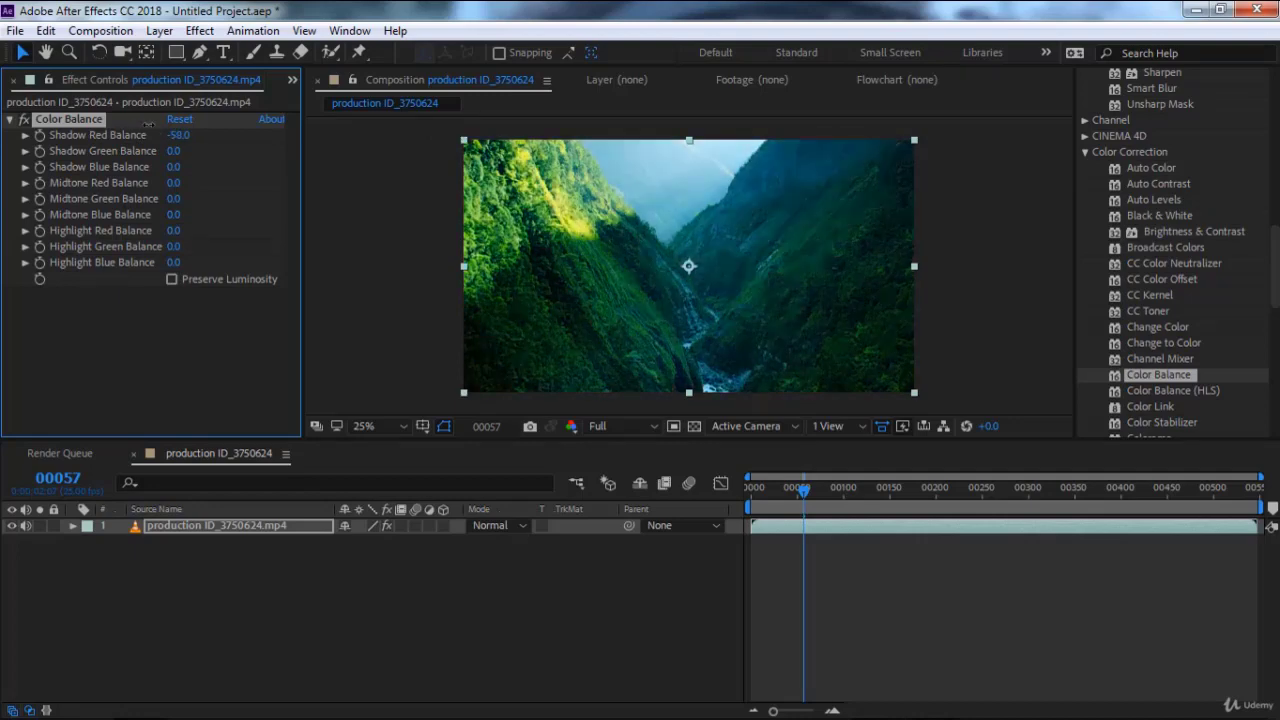
{"action": "mouse_move", "coordinate": [355, 137]}
{"action": "left_mouse_down"}
{"action": "mouse_move", "coordinate": [336, 106]}
{"action": "mouse_move", "coordinate": [263, 108]}
{"action": "left_mouse_up"}
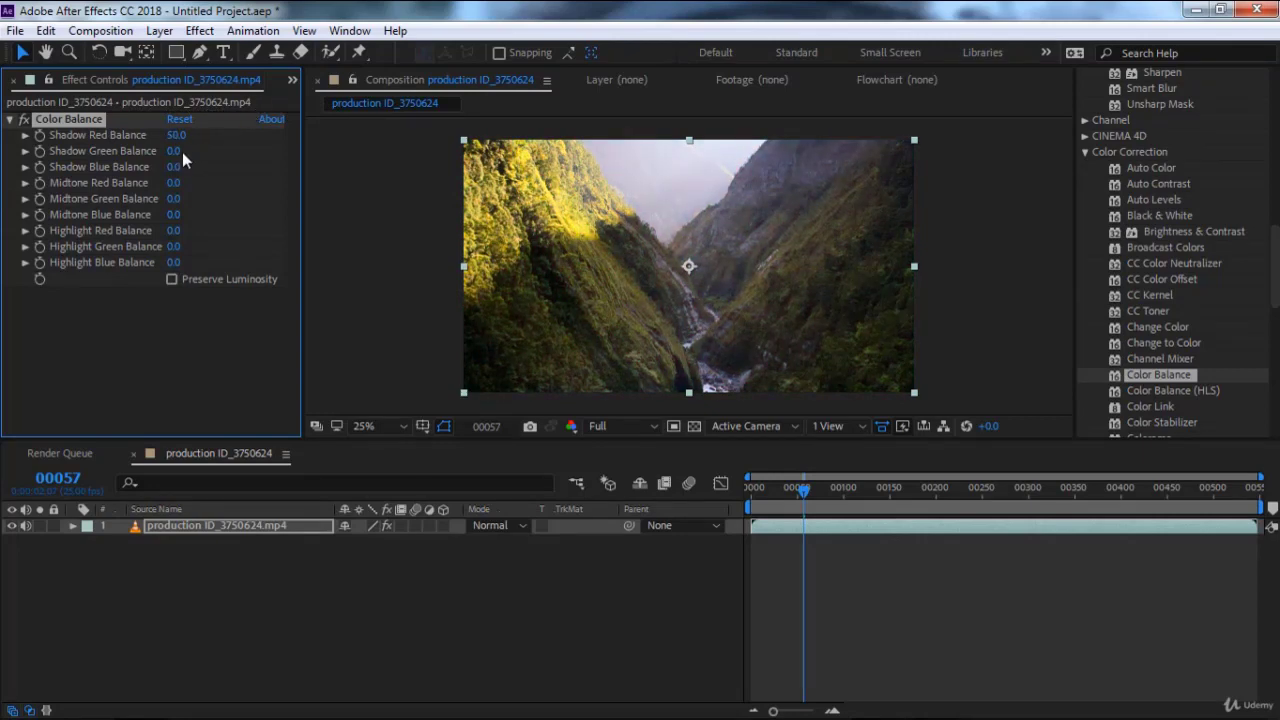
{"action": "left_click_drag", "start_coordinate": [173, 152], "coordinate": [393, 150]}
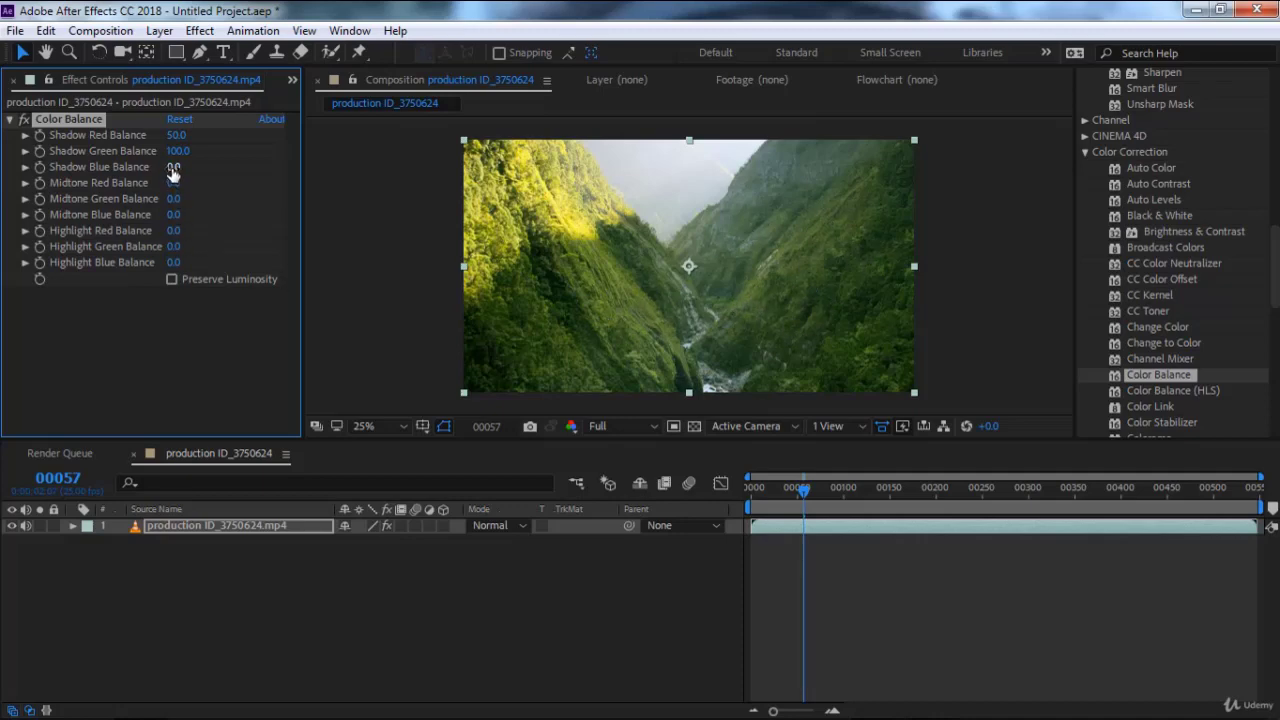
{"action": "mouse_move", "coordinate": [173, 170]}
{"action": "left_mouse_down"}
{"action": "mouse_move", "coordinate": [65, 166]}
{"action": "mouse_move", "coordinate": [364, 160]}
{"action": "left_mouse_up"}
{"action": "left_click_drag", "start_coordinate": [174, 216], "coordinate": [311, 218]}
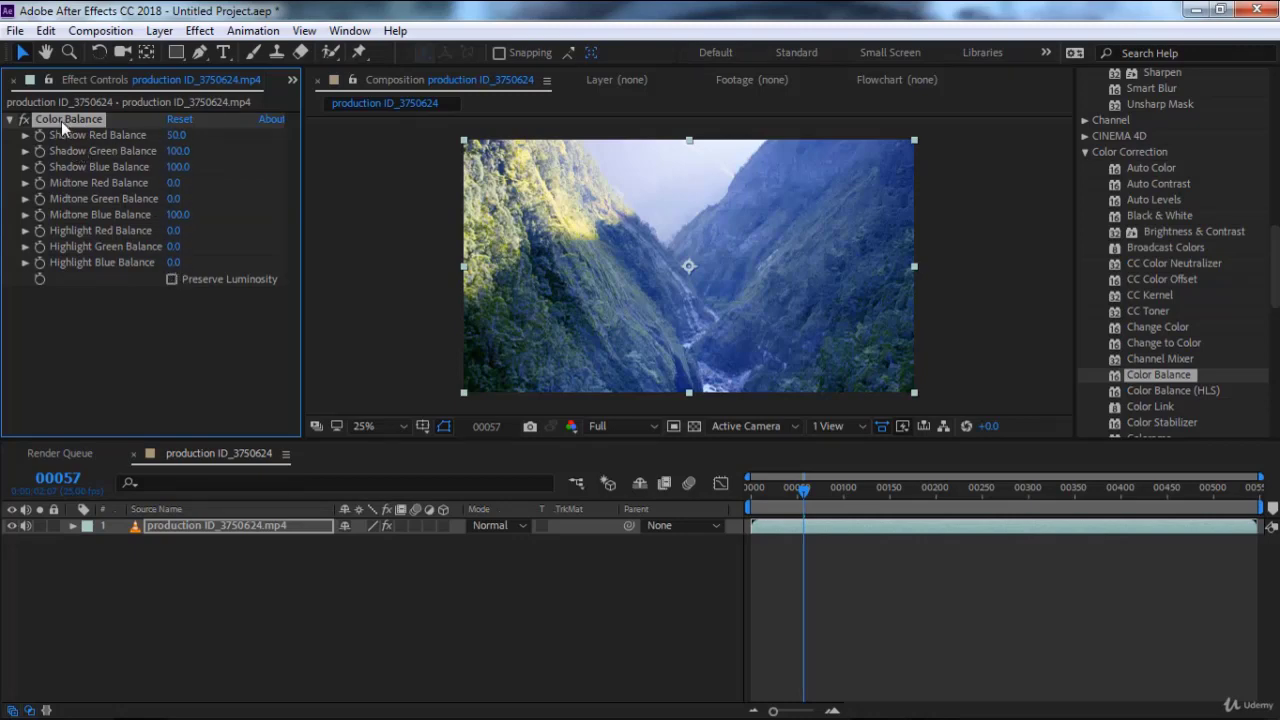
{"action": "key", "text": "Delete"}
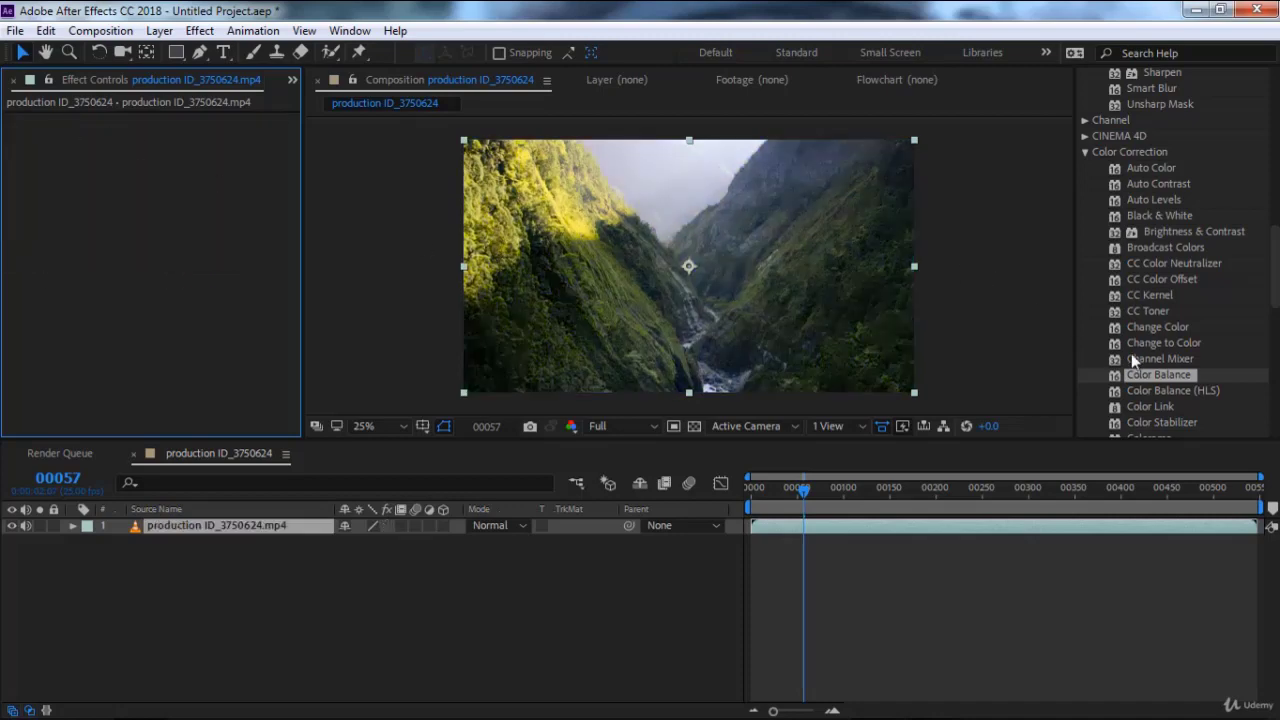
Step: Apply Color Balance (HLS) at Hue +140°, Lightness 21, Saturation 66, then delete it
{"action": "double_click", "coordinate": [1151, 391]}
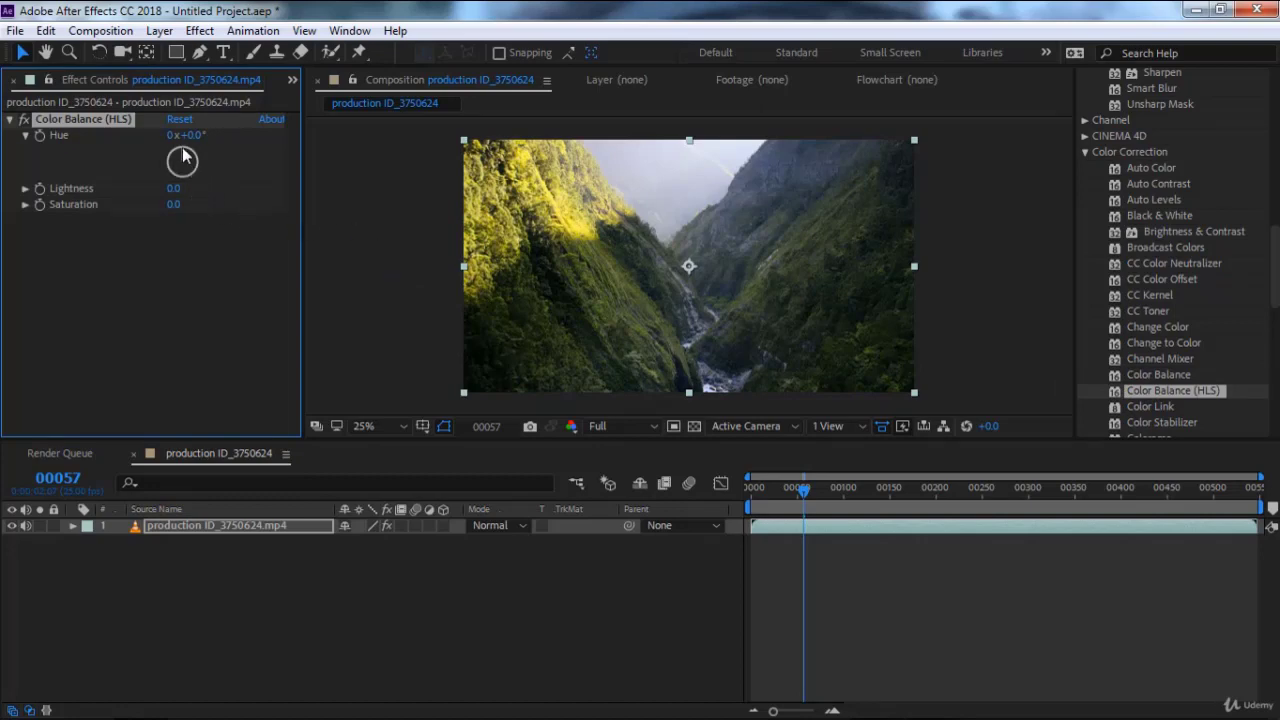
{"action": "mouse_move", "coordinate": [182, 155]}
{"action": "left_mouse_down"}
{"action": "mouse_move", "coordinate": [188, 204]}
{"action": "mouse_move", "coordinate": [196, 147]}
{"action": "left_mouse_up"}
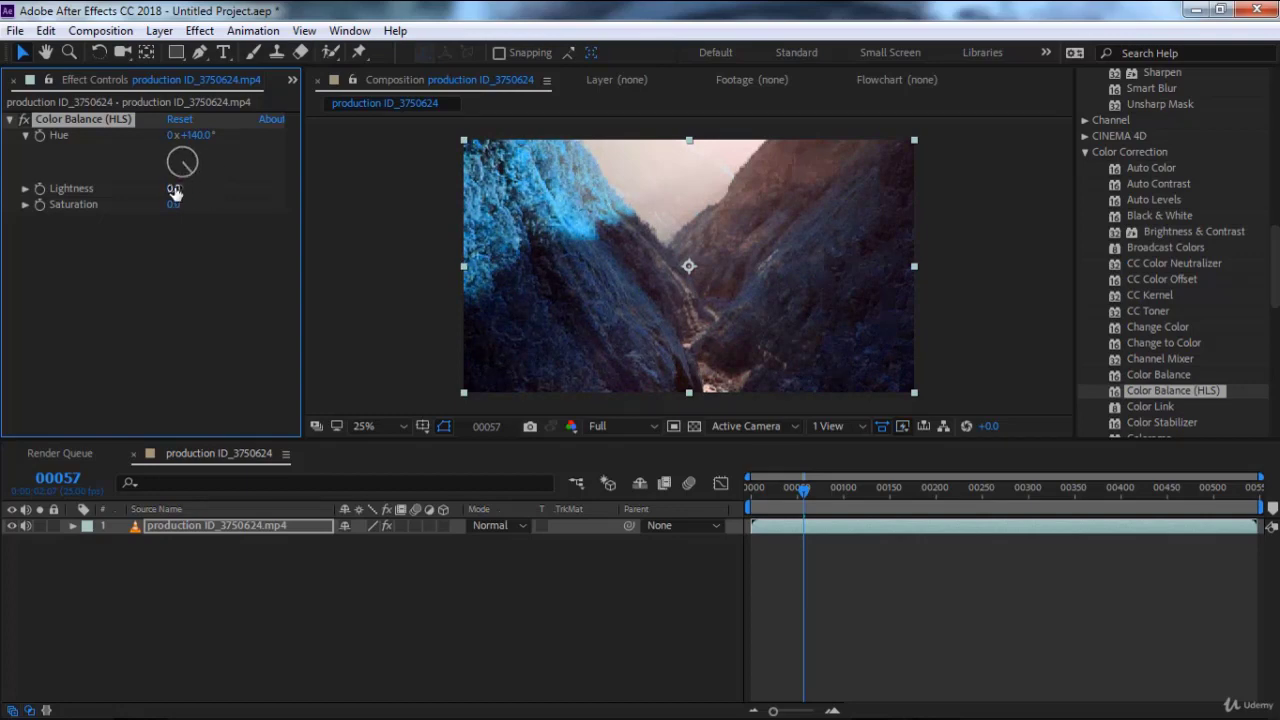
{"action": "mouse_move", "coordinate": [174, 190]}
{"action": "left_mouse_down"}
{"action": "mouse_move", "coordinate": [174, 208]}
{"action": "mouse_move", "coordinate": [231, 204]}
{"action": "left_mouse_up"}
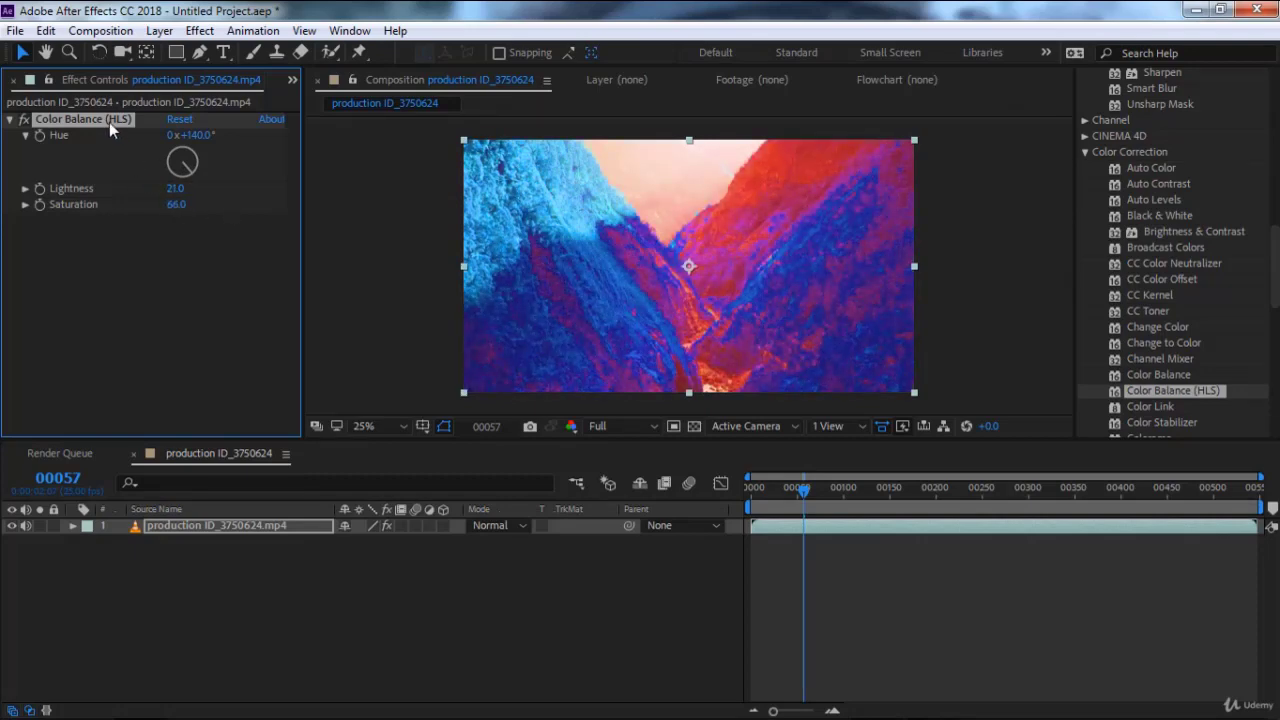
{"action": "key", "text": "Delete"}
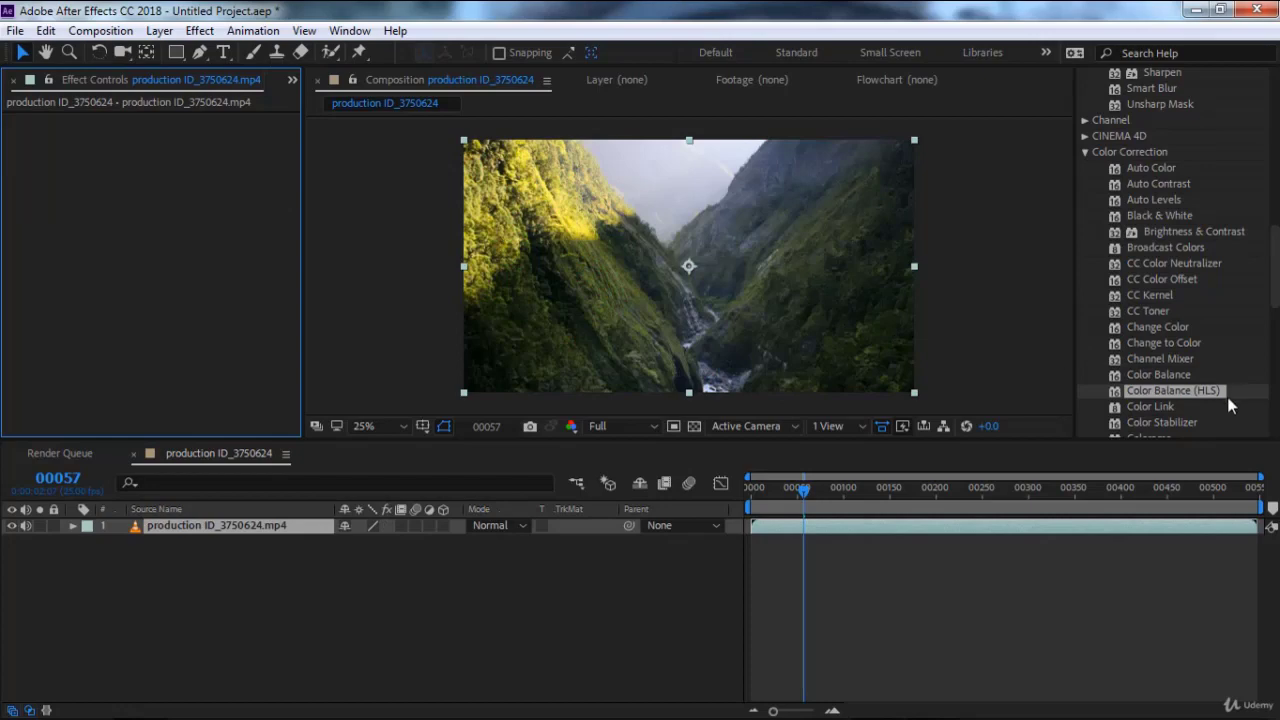
Step: Apply Color Link with Opacity 44%, delete it, and scroll the effects list
{"action": "double_click", "coordinate": [1150, 407]}
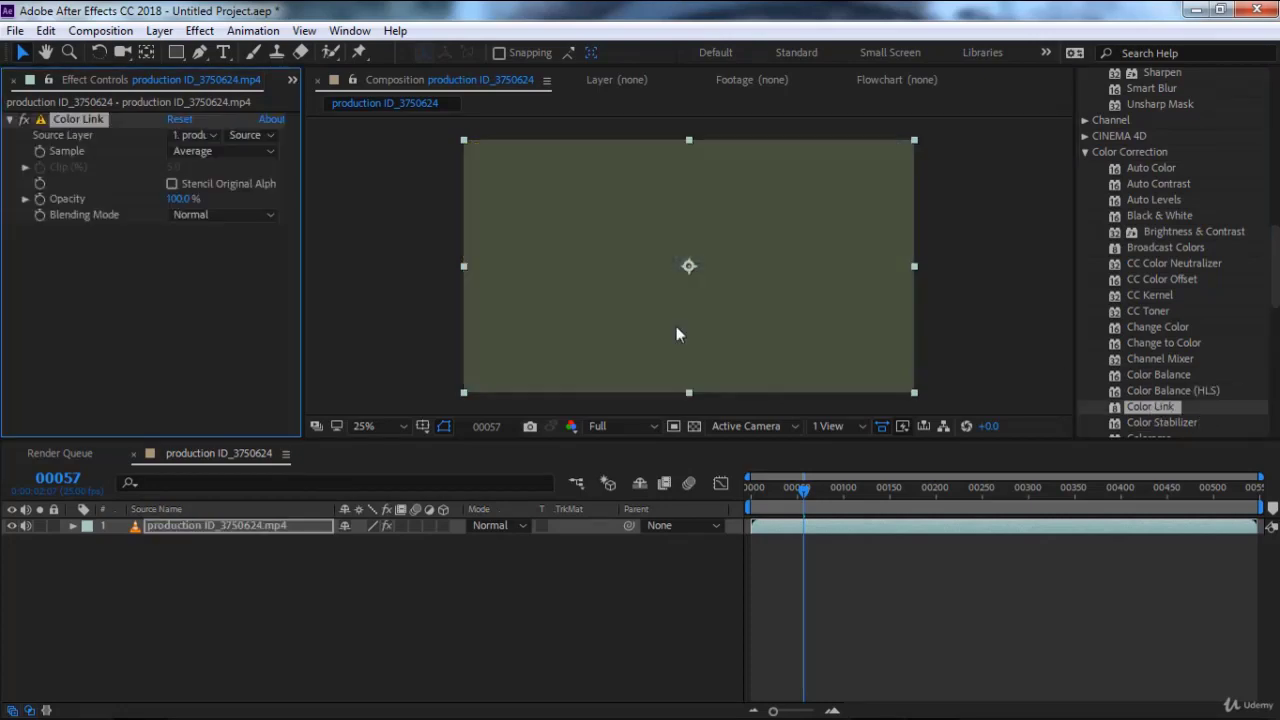
{"action": "mouse_move", "coordinate": [180, 199]}
{"action": "left_mouse_down"}
{"action": "mouse_move", "coordinate": [113, 203]}
{"action": "mouse_move", "coordinate": [128, 204]}
{"action": "left_mouse_up"}
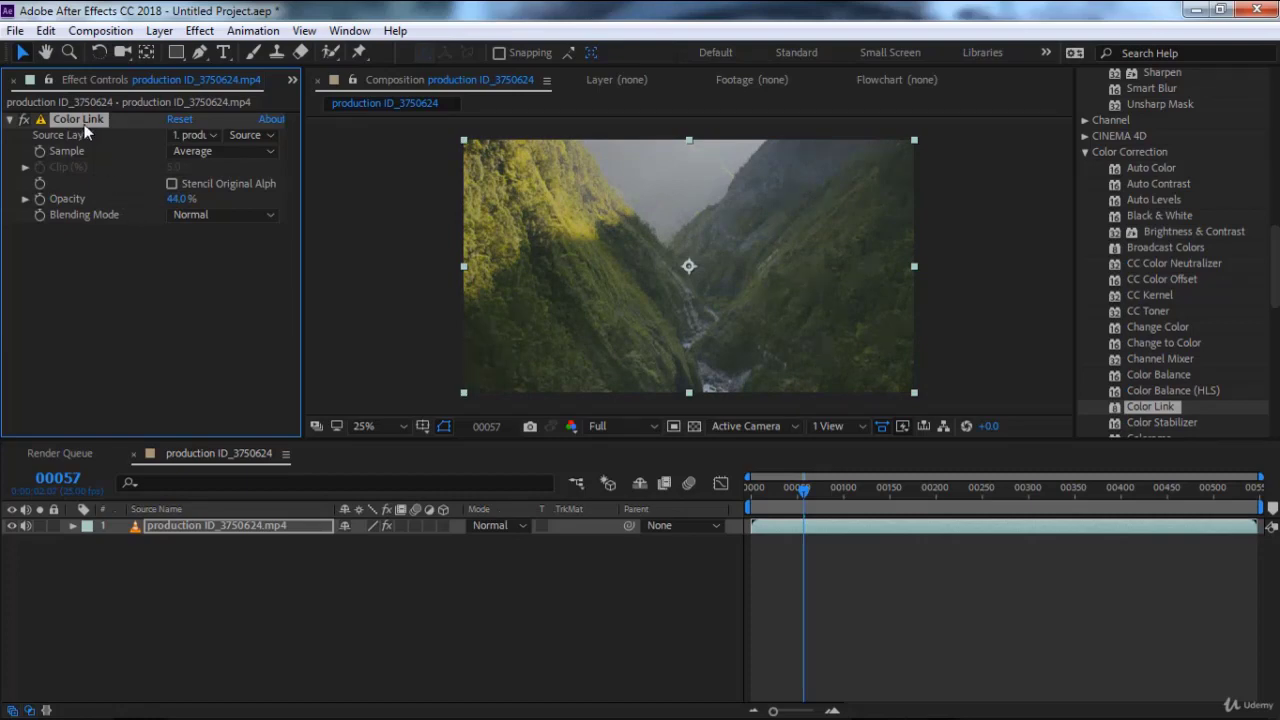
{"action": "key", "text": "Delete"}
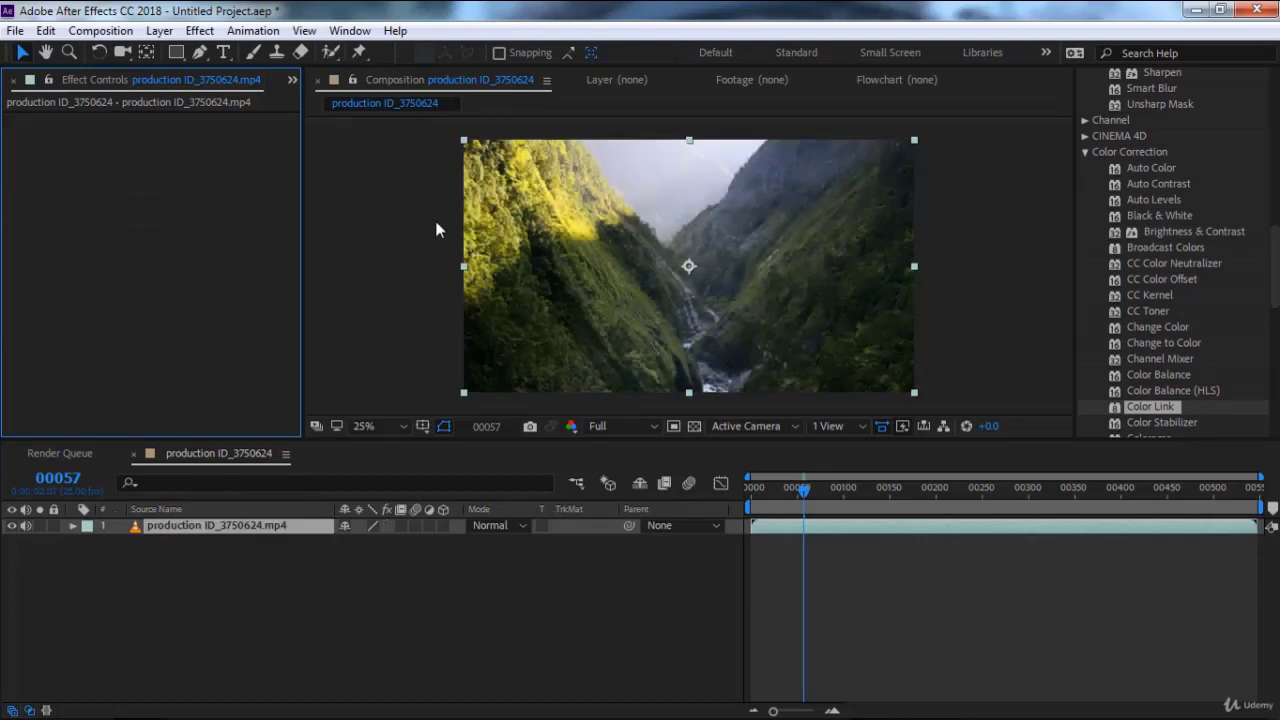
{"action": "left_click_drag", "start_coordinate": [1276, 283], "coordinate": [1276, 350]}
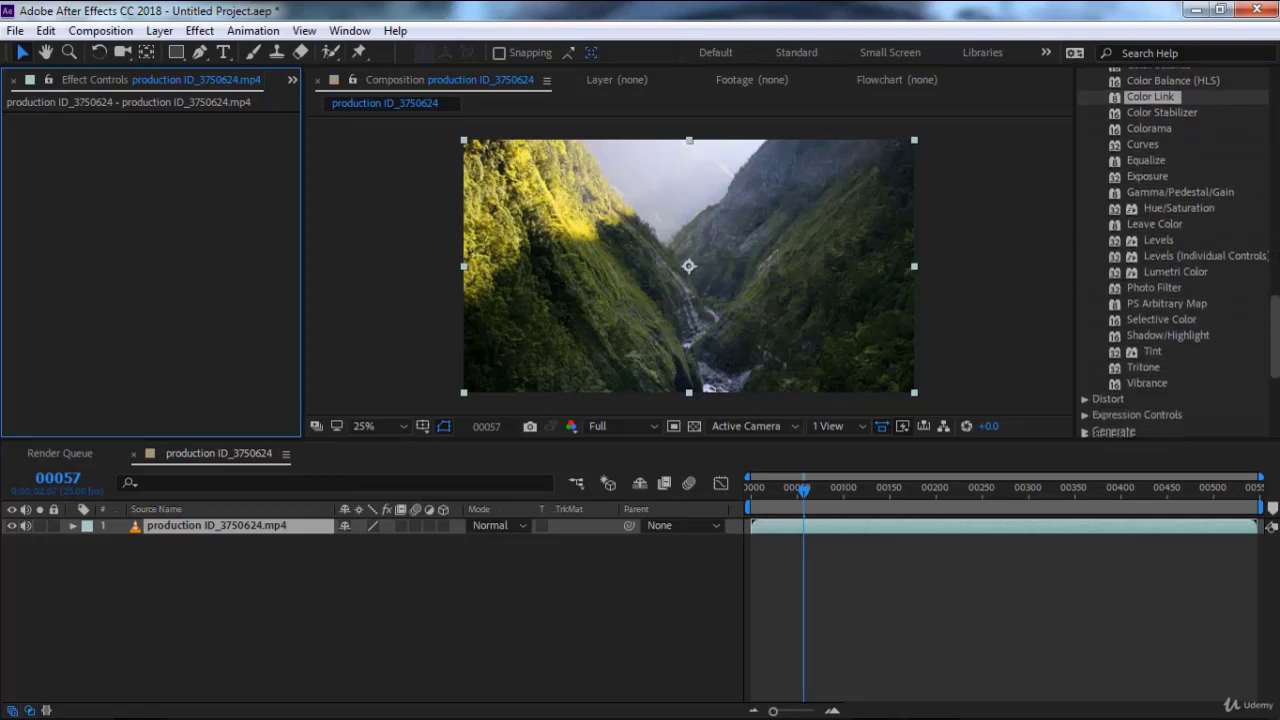
{"action": "left_click_drag", "start_coordinate": [1276, 350], "coordinate": [1276, 345]}
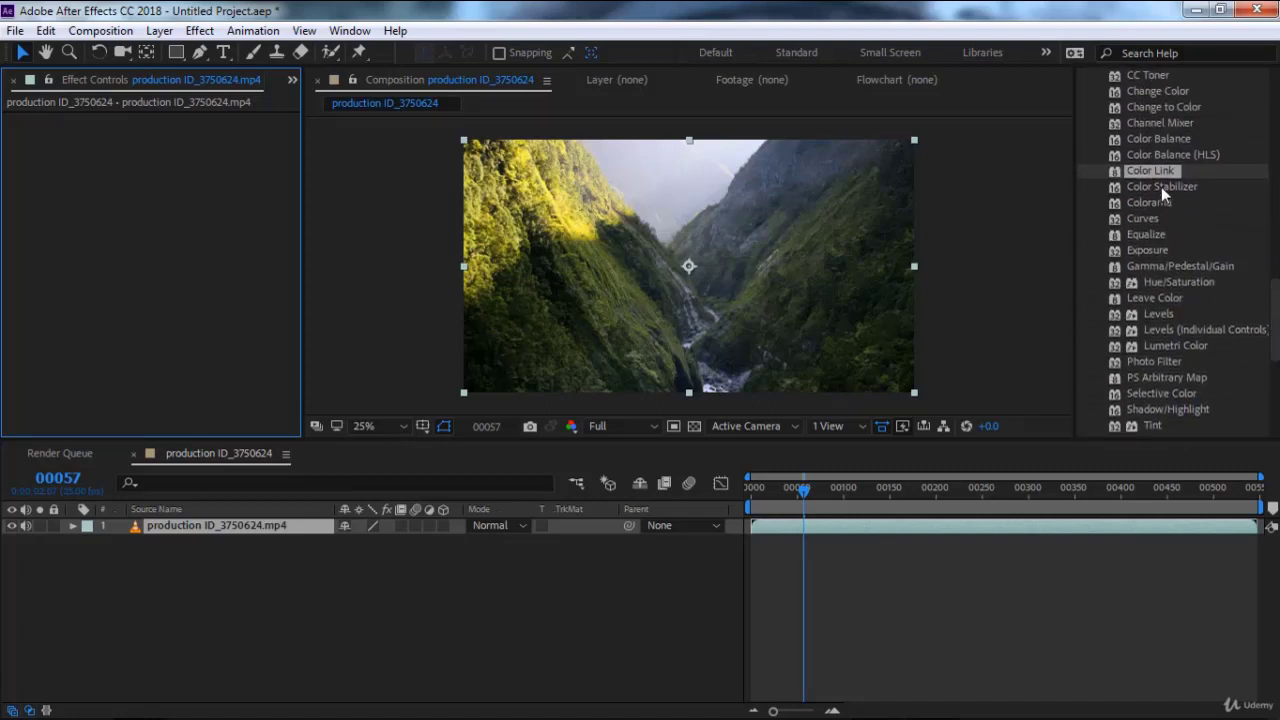
Step: Apply Color Stabilizer and set its black point on the lower right slope, white point upper left
{"action": "left_click_drag", "start_coordinate": [1161, 187], "coordinate": [700, 250]}
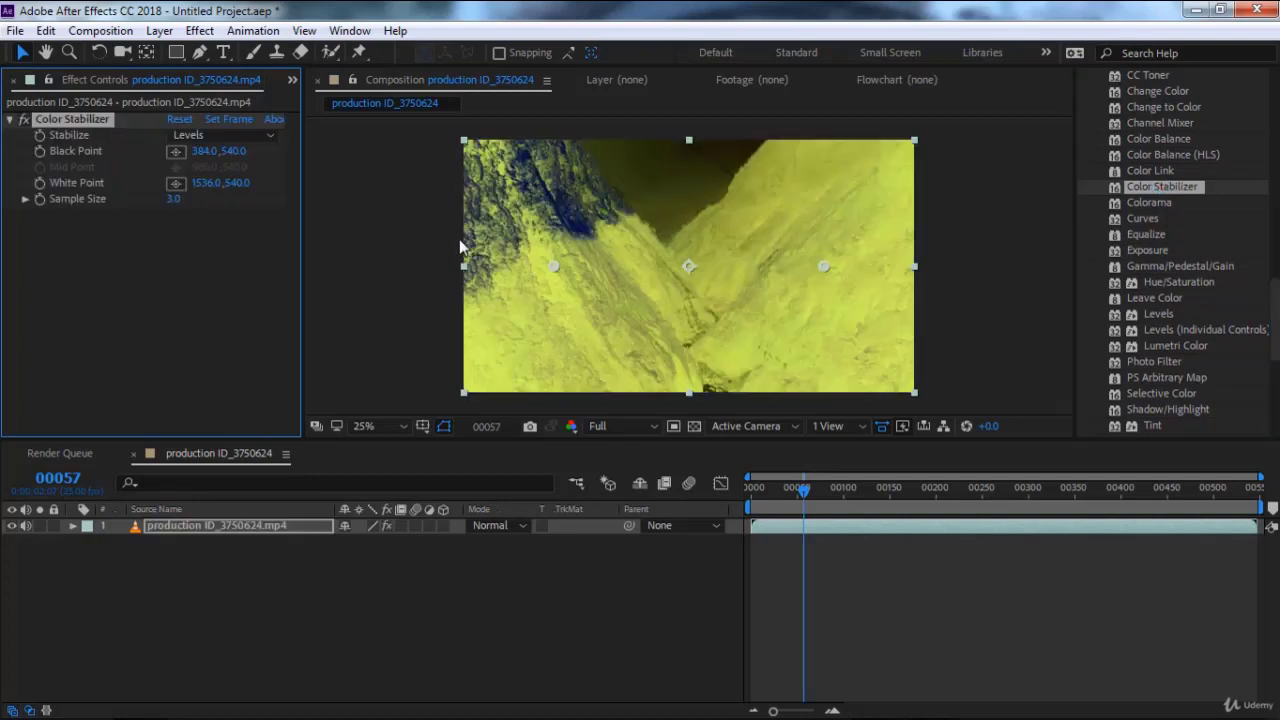
{"action": "left_click", "coordinate": [175, 152]}
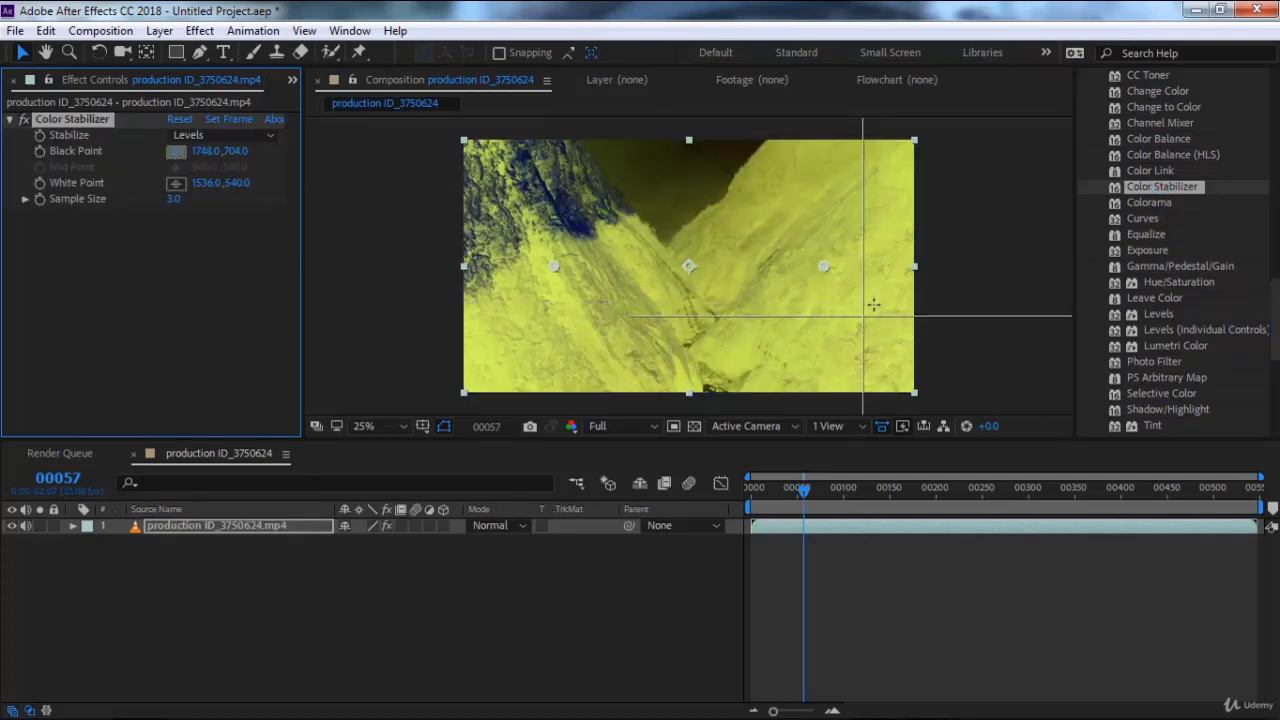
{"action": "left_click", "coordinate": [829, 347]}
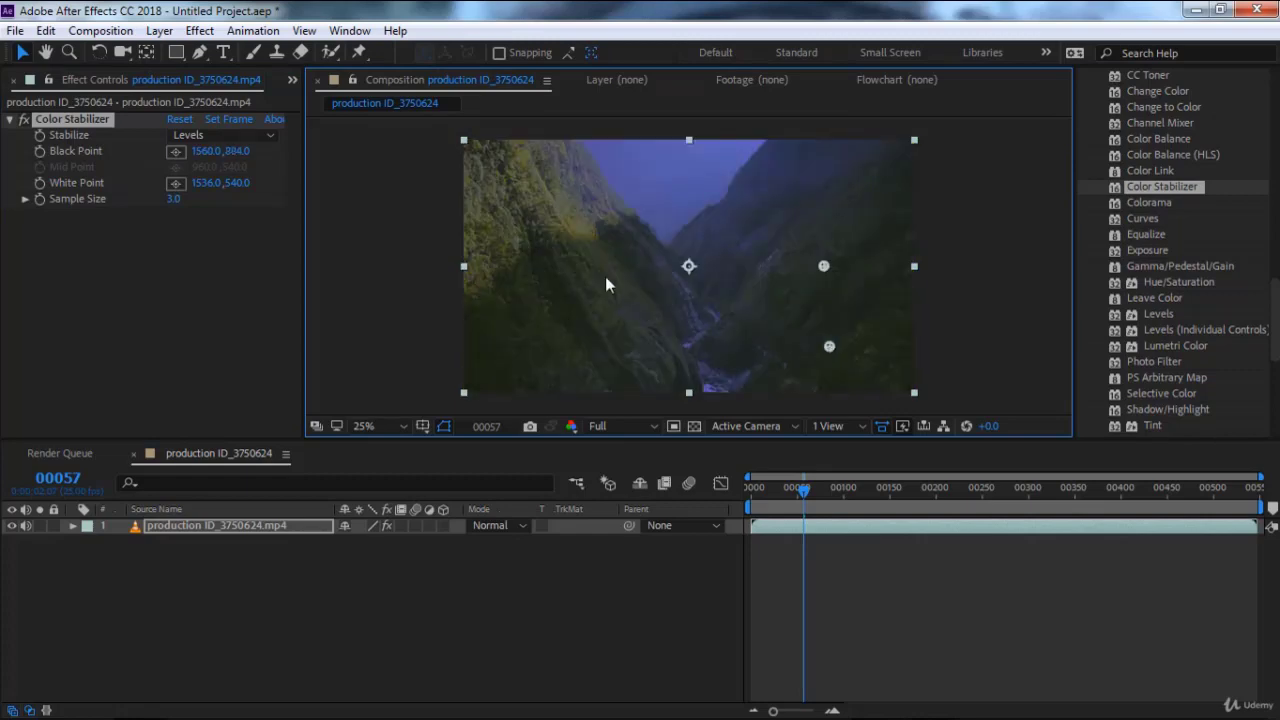
{"action": "left_click", "coordinate": [176, 184]}
{"action": "left_click", "coordinate": [534, 226]}
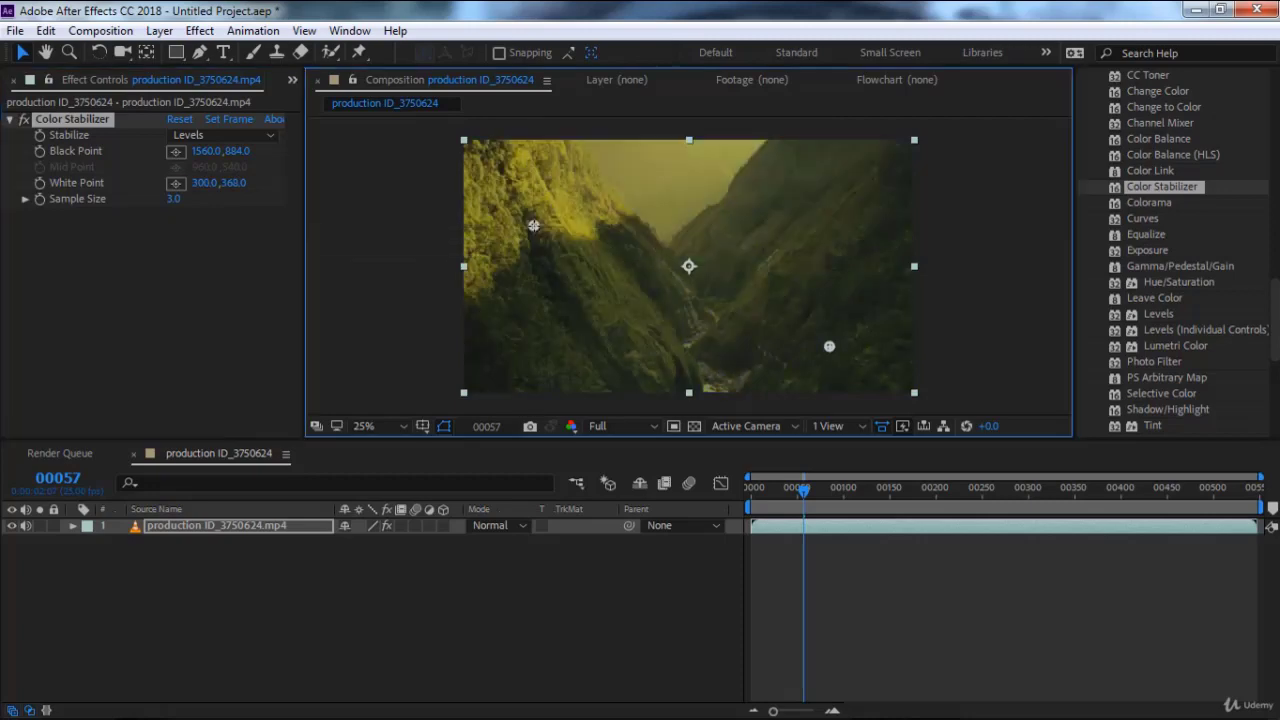
Step: Reposition the white sample onto the left slope and black sample higher, then delete Color Stabilizer
{"action": "mouse_move", "coordinate": [534, 226]}
{"action": "left_mouse_down"}
{"action": "mouse_move", "coordinate": [520, 200]}
{"action": "mouse_move", "coordinate": [561, 202]}
{"action": "mouse_move", "coordinate": [618, 249]}
{"action": "left_mouse_up"}
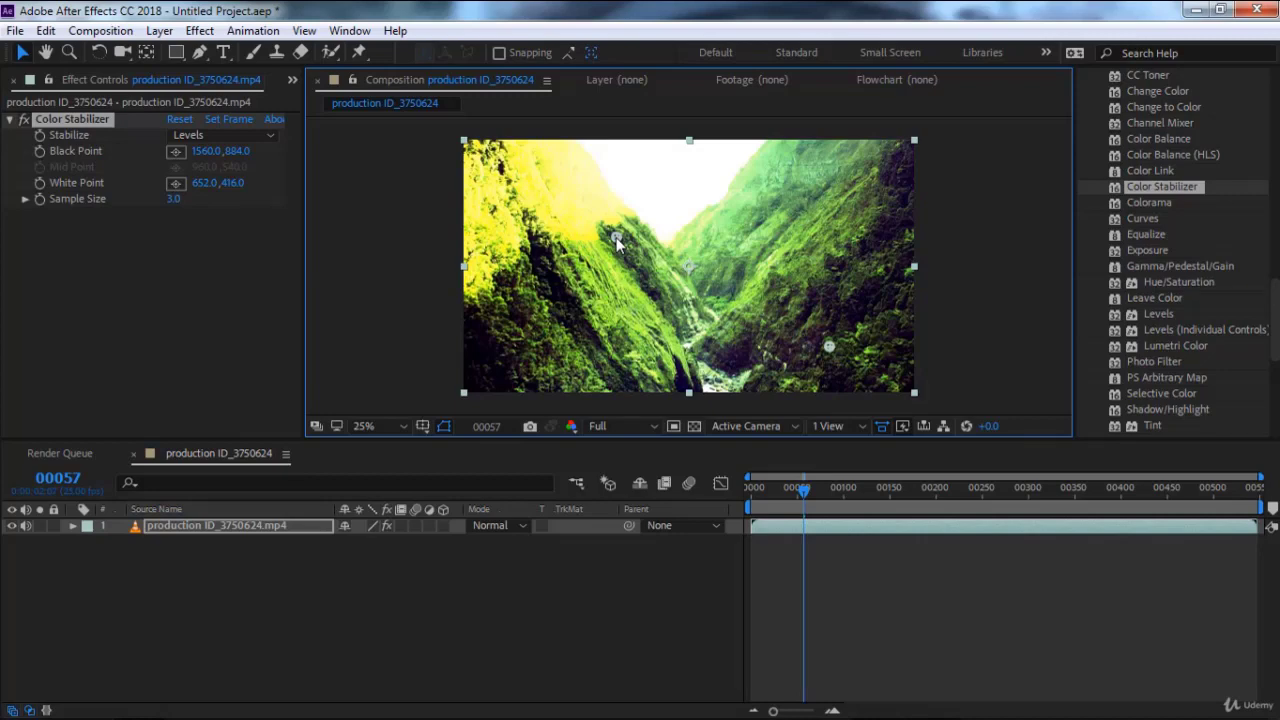
{"action": "left_click_drag", "start_coordinate": [616, 237], "coordinate": [604, 218]}
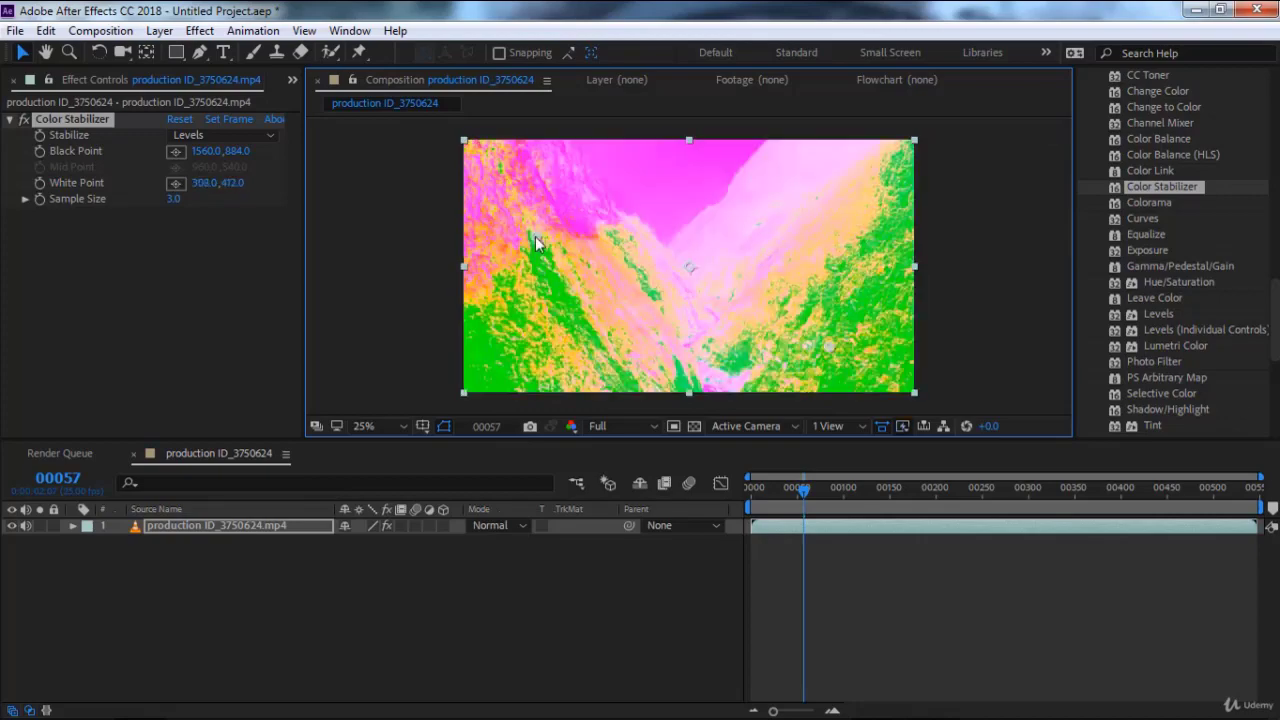
{"action": "mouse_move", "coordinate": [604, 218]}
{"action": "left_mouse_down"}
{"action": "mouse_move", "coordinate": [560, 226]}
{"action": "mouse_move", "coordinate": [588, 204]}
{"action": "left_mouse_up"}
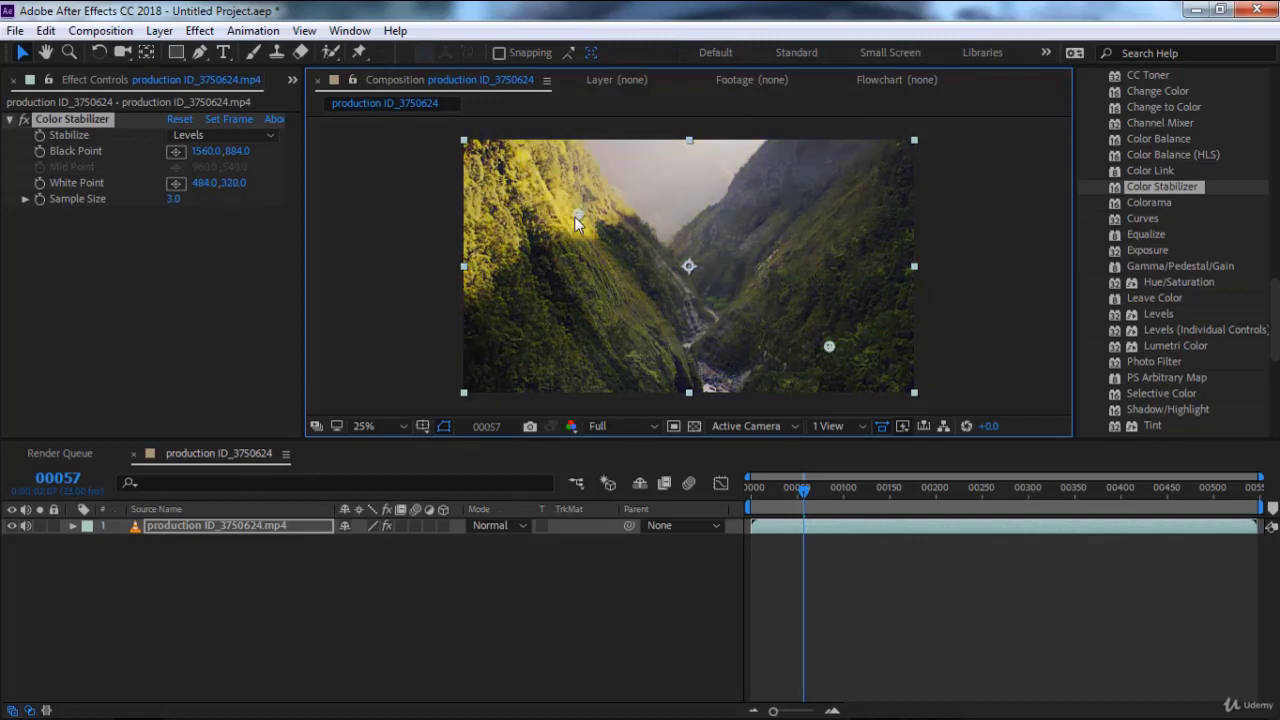
{"action": "left_click_drag", "start_coordinate": [588, 204], "coordinate": [566, 219]}
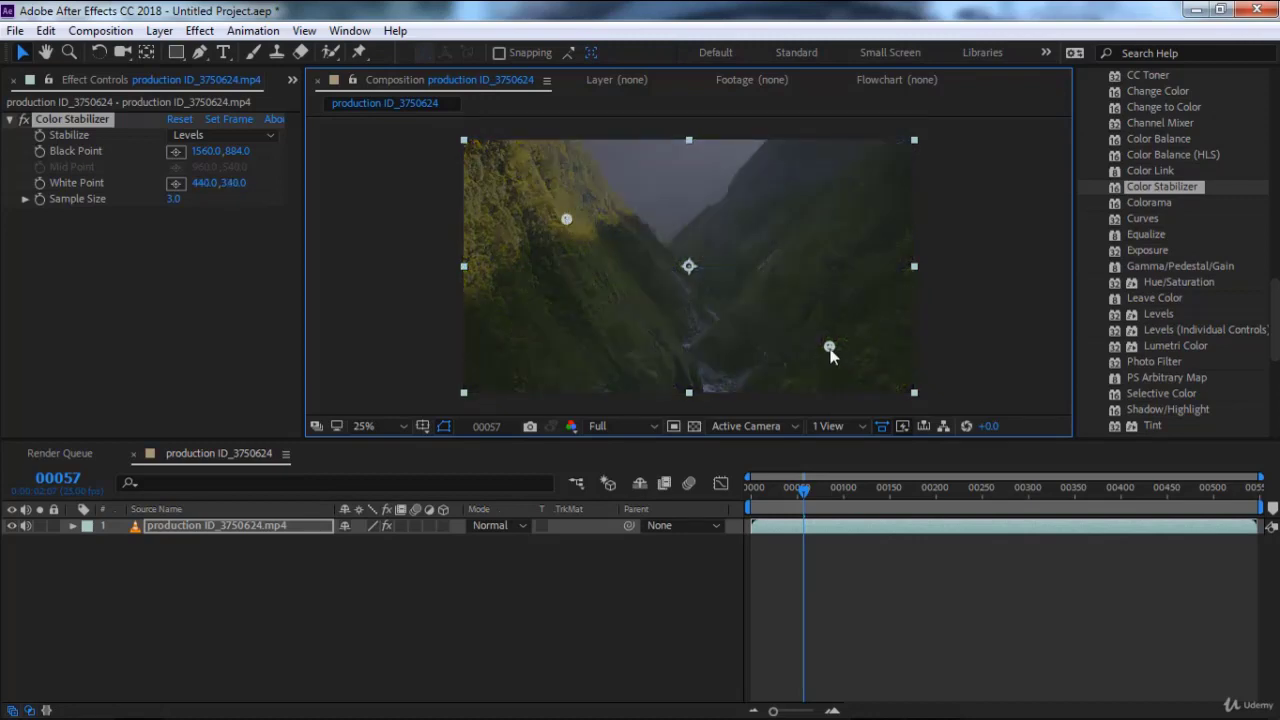
{"action": "mouse_move", "coordinate": [829, 347]}
{"action": "left_mouse_down"}
{"action": "mouse_move", "coordinate": [809, 211]}
{"action": "mouse_move", "coordinate": [633, 186]}
{"action": "mouse_move", "coordinate": [767, 264]}
{"action": "mouse_move", "coordinate": [808, 336]}
{"action": "left_mouse_up"}
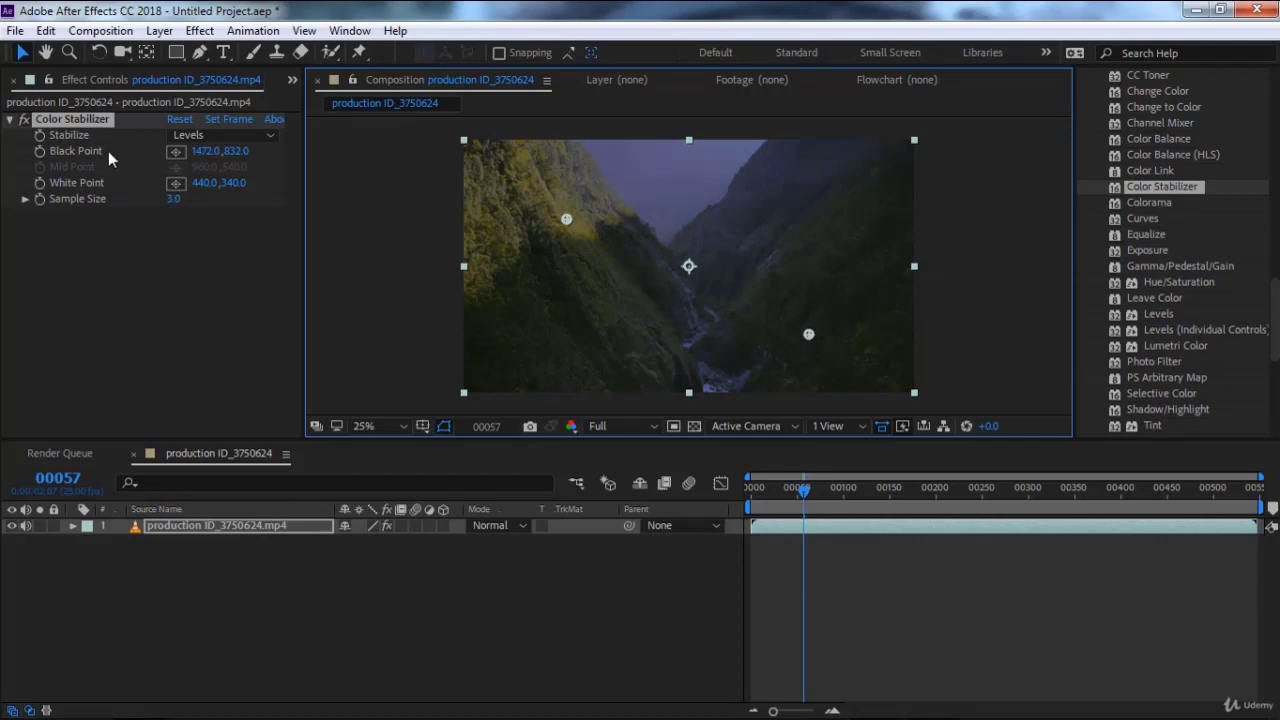
{"action": "left_click", "coordinate": [86, 123]}
{"action": "key", "text": "Delete"}
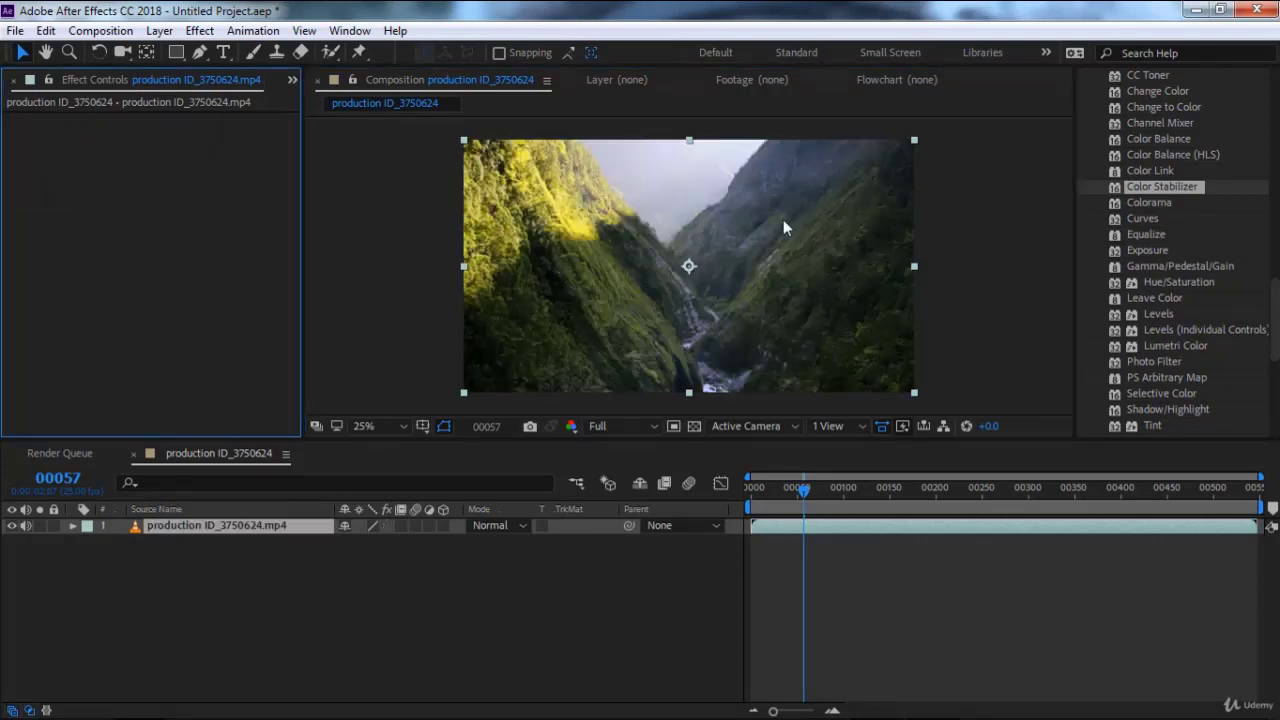
Step: Apply Colorama, inspect its Input Phase and Output Cycle groups, then delete it
{"action": "left_click", "coordinate": [1152, 204]}
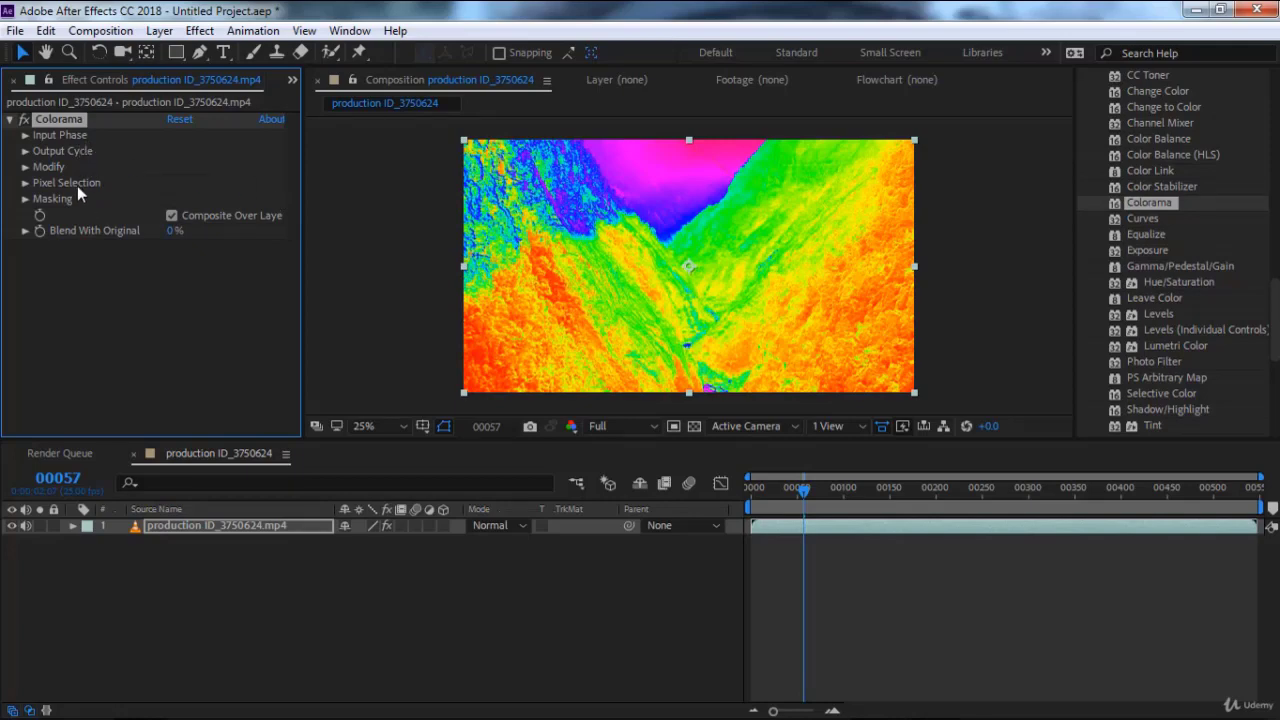
{"action": "left_click", "coordinate": [25, 135]}
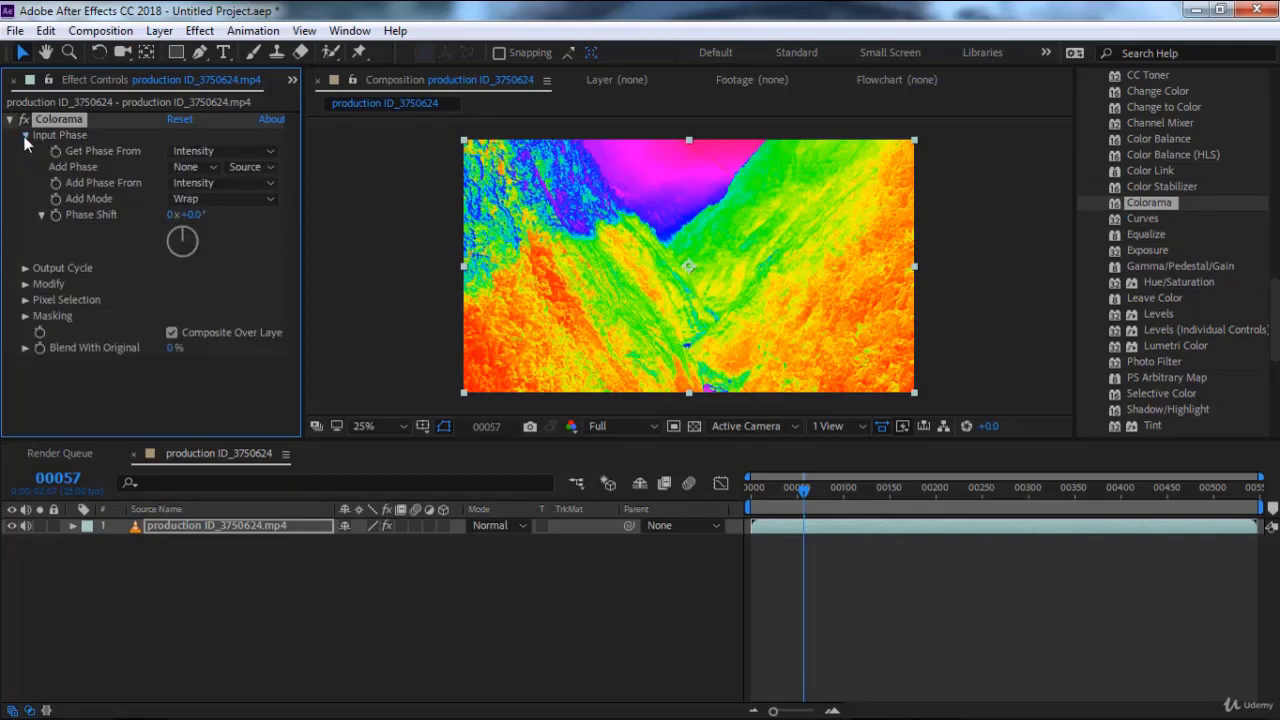
{"action": "left_click", "coordinate": [25, 135]}
{"action": "left_click", "coordinate": [25, 151]}
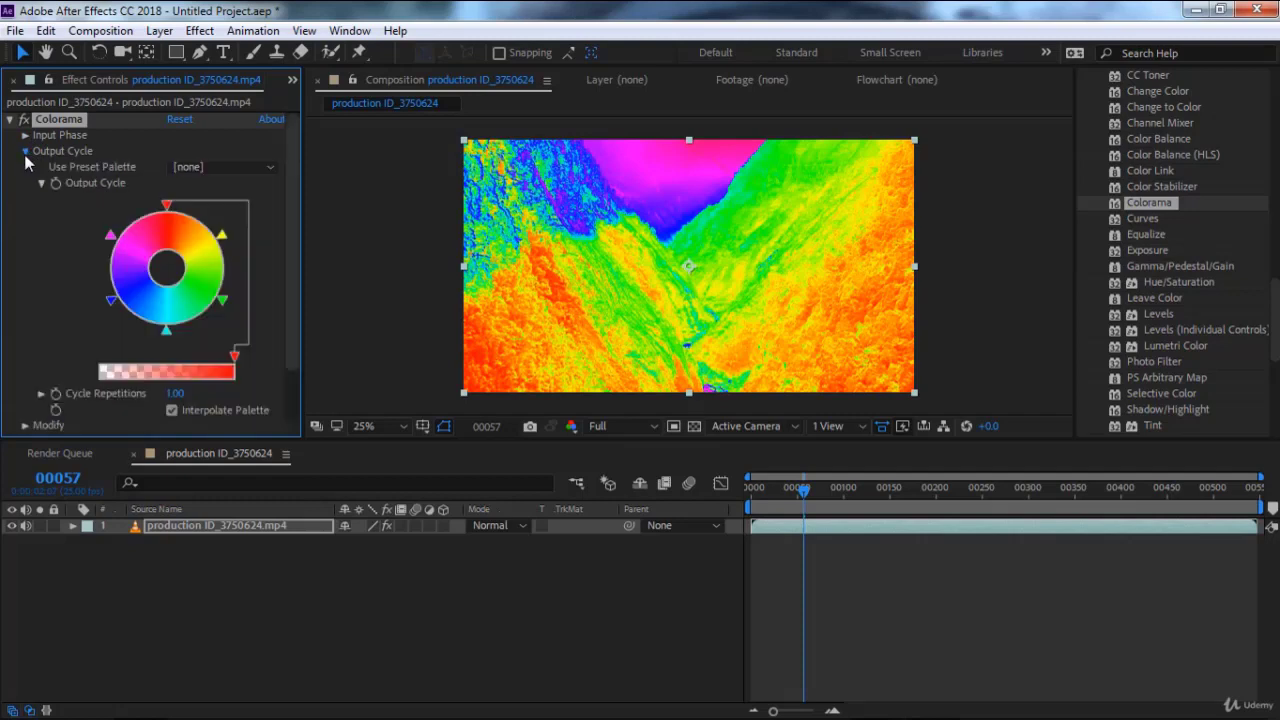
{"action": "left_click", "coordinate": [25, 151]}
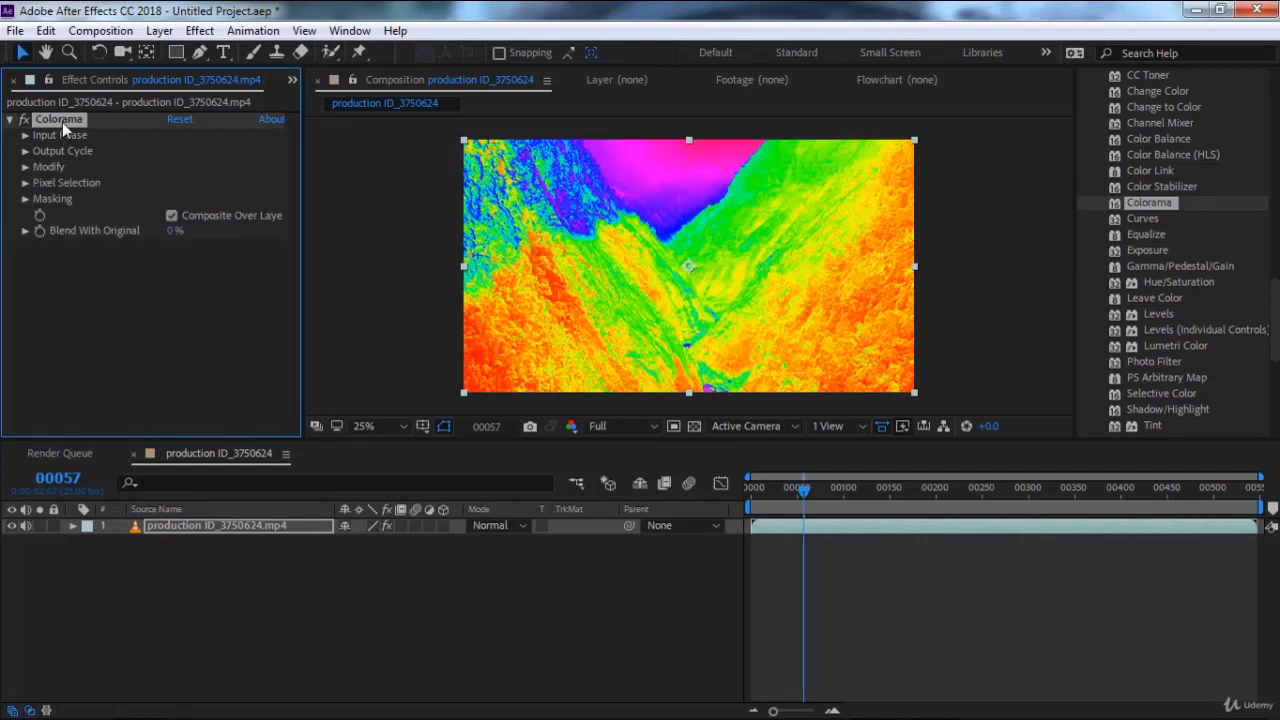
{"action": "key", "text": "Delete"}
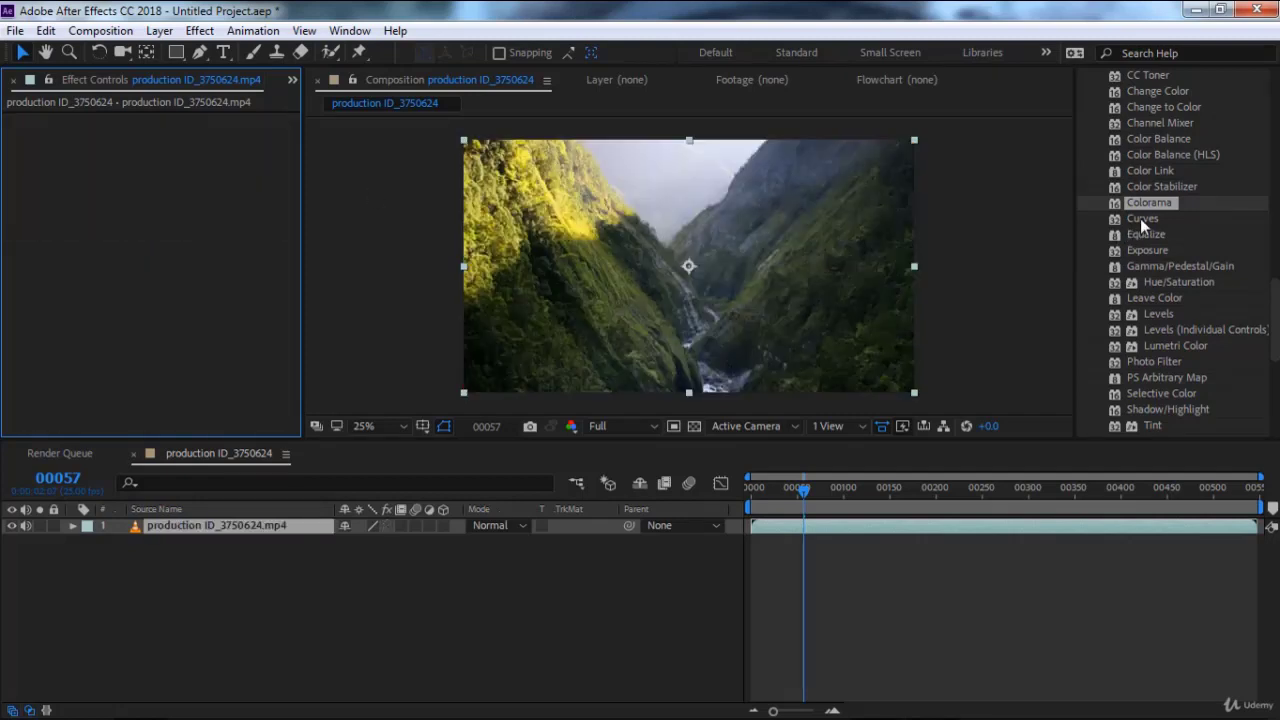
Step: Apply Curves and bend the RGB curve into a brightening S-shape
{"action": "double_click", "coordinate": [1140, 218]}
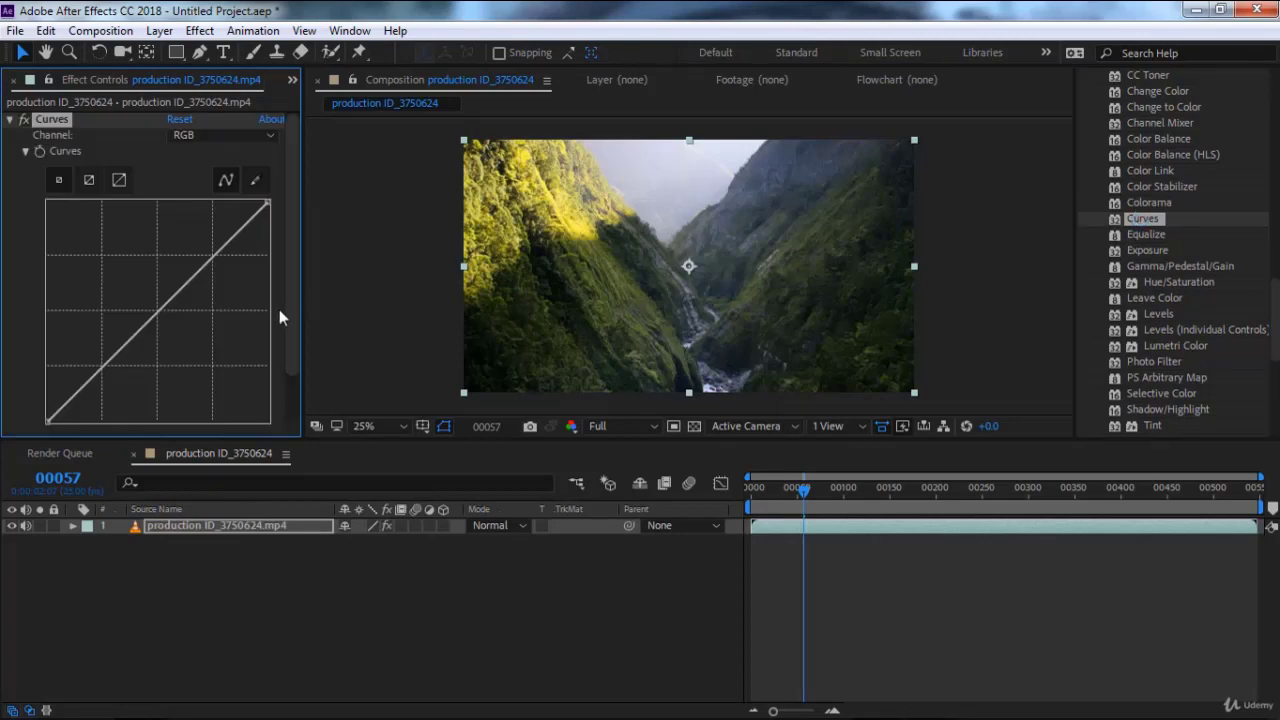
{"action": "scroll", "coordinate": [299, 229], "scroll_direction": "down", "scroll_amount": 3}
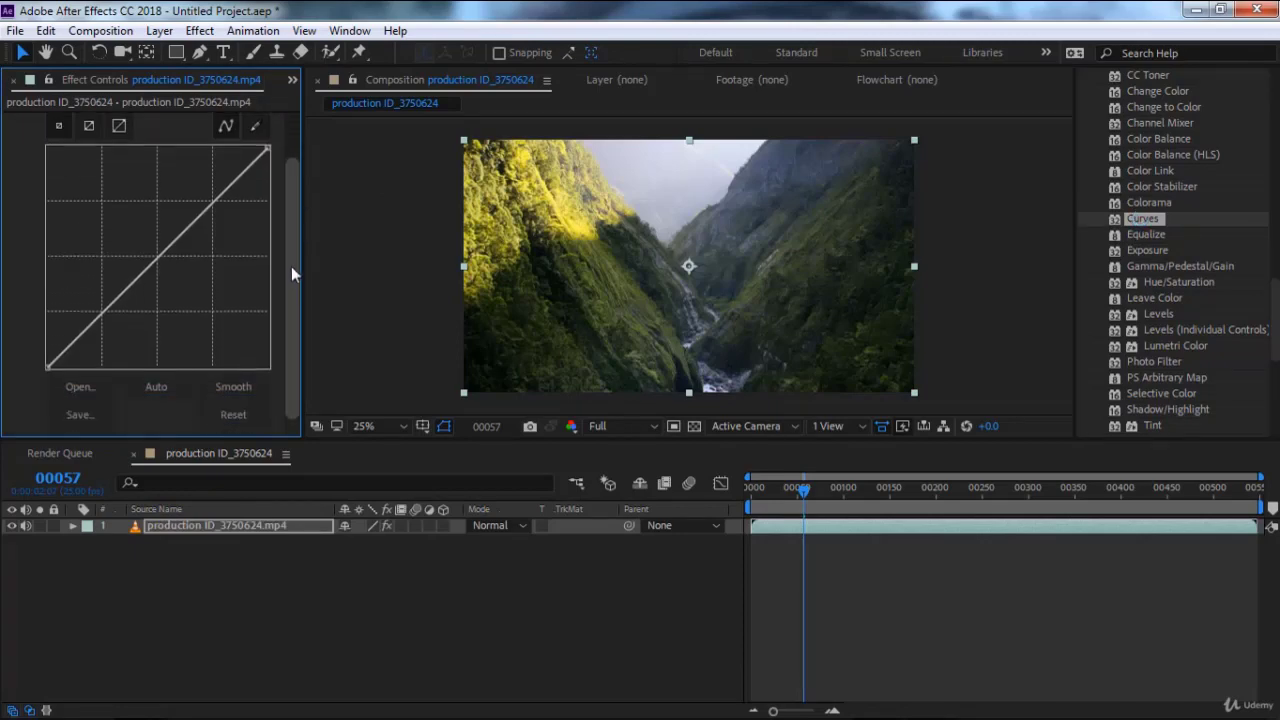
{"action": "scroll", "coordinate": [296, 227], "scroll_direction": "up", "scroll_amount": 3}
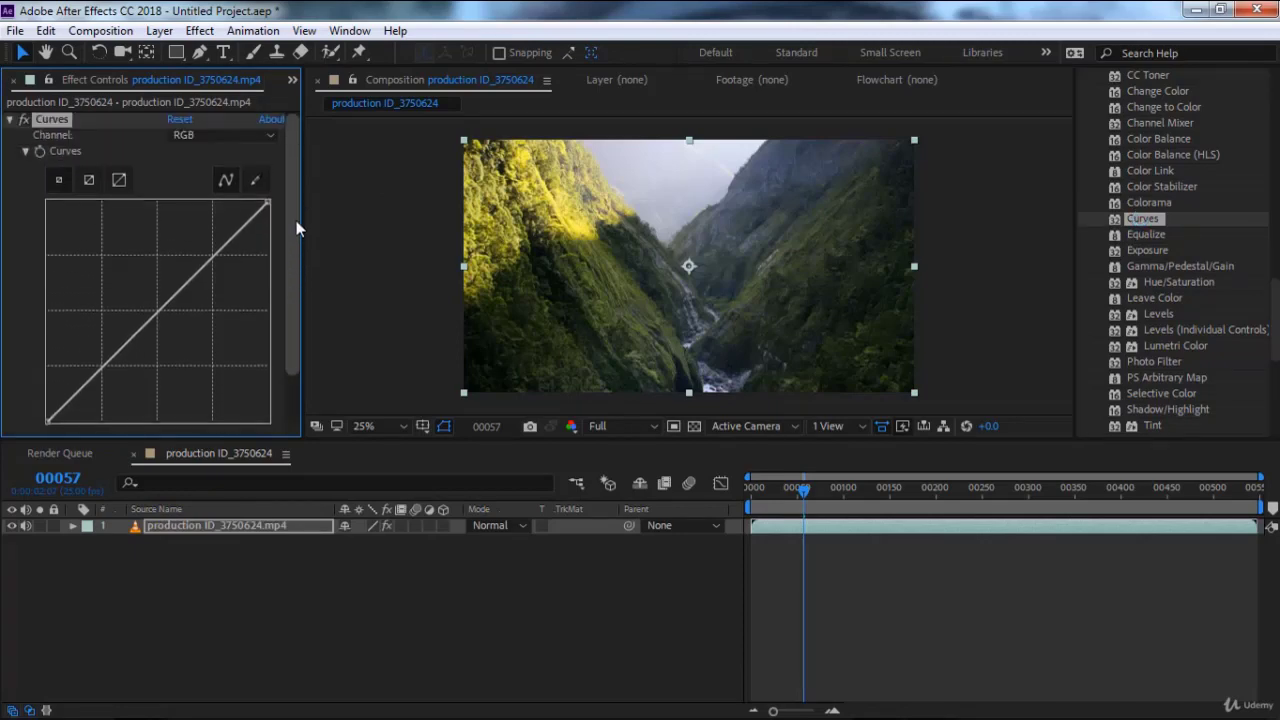
{"action": "scroll", "coordinate": [296, 220], "scroll_direction": "down", "scroll_amount": 3}
{"action": "scroll", "coordinate": [300, 260], "scroll_direction": "up", "scroll_amount": 3}
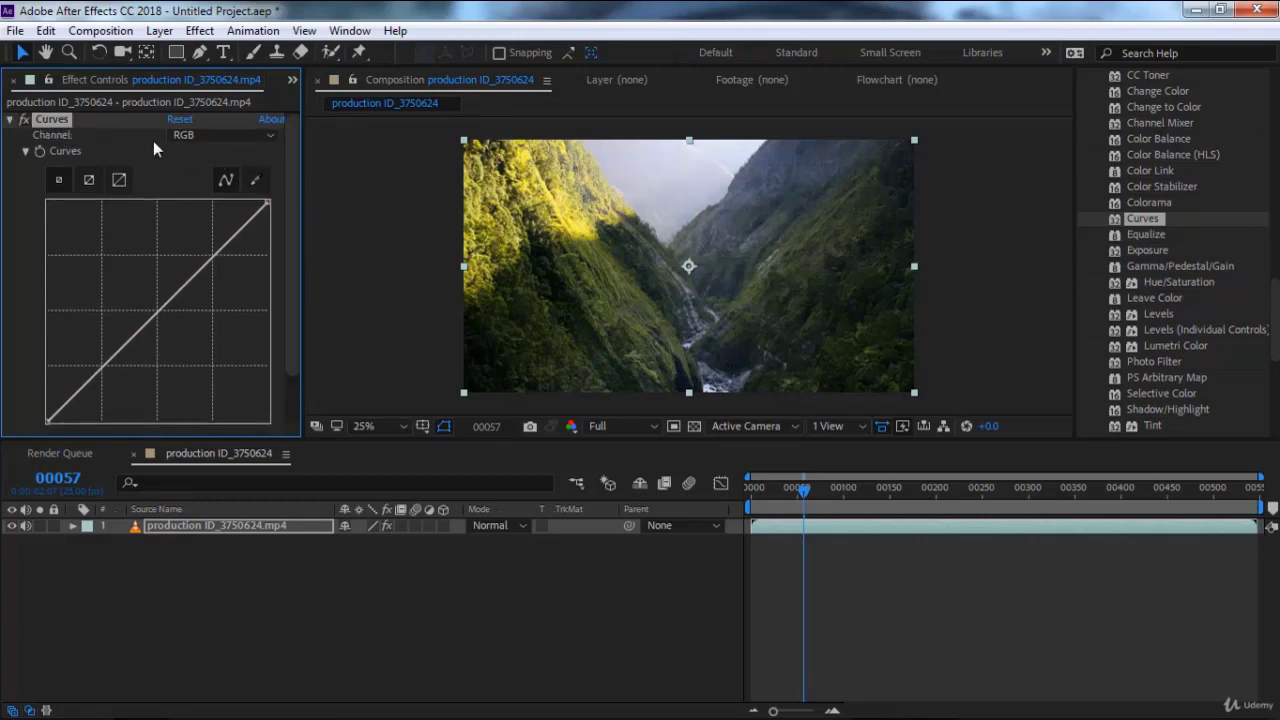
{"action": "left_click", "coordinate": [231, 137]}
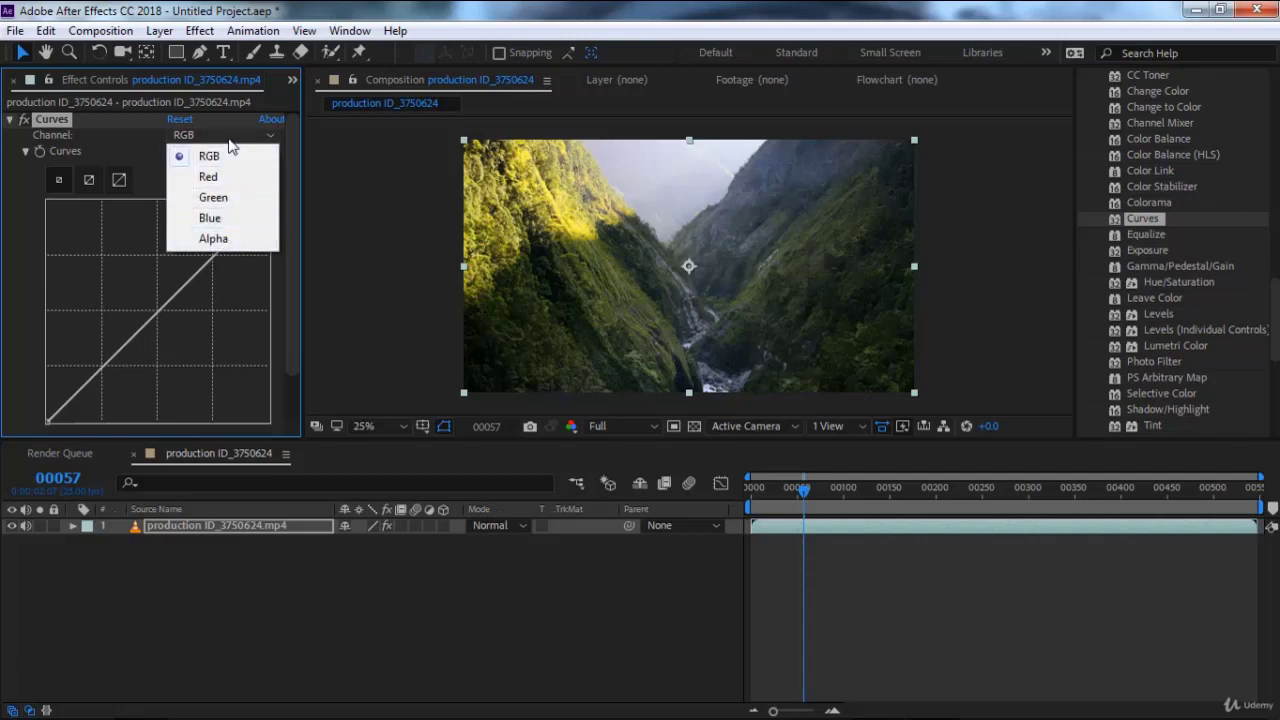
{"action": "left_click", "coordinate": [212, 158]}
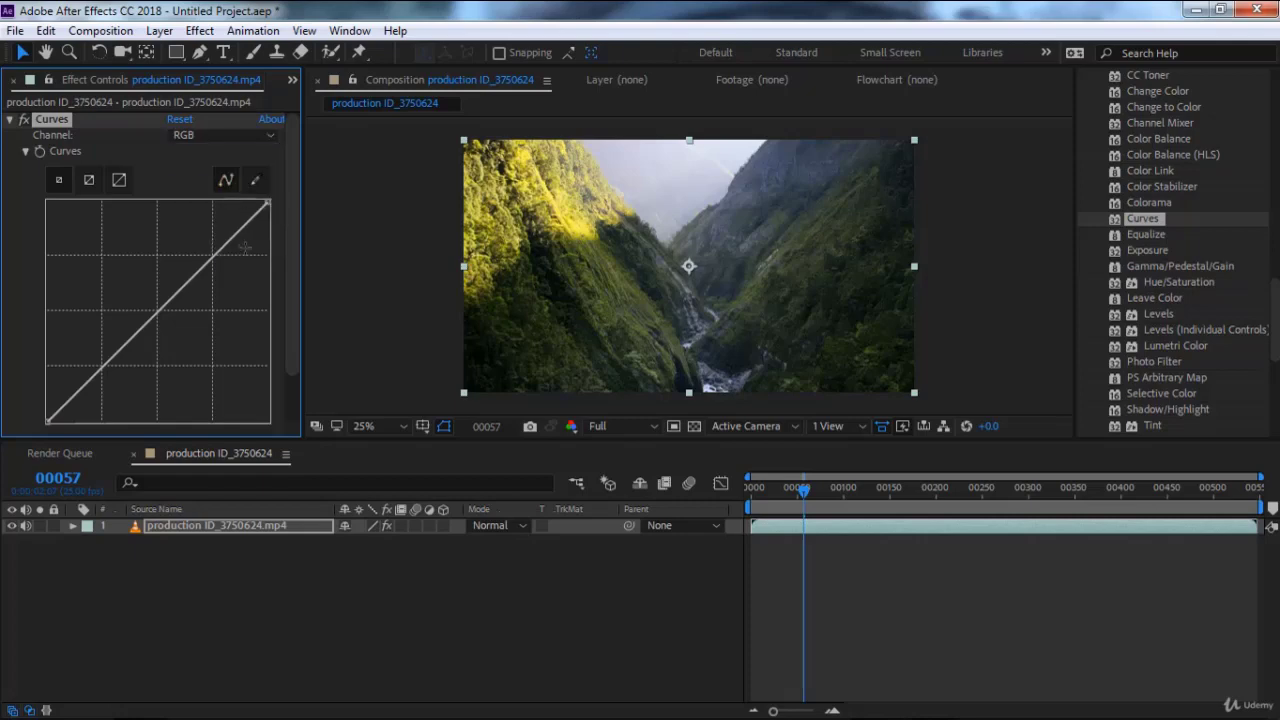
{"action": "left_click_drag", "start_coordinate": [216, 252], "coordinate": [205, 243]}
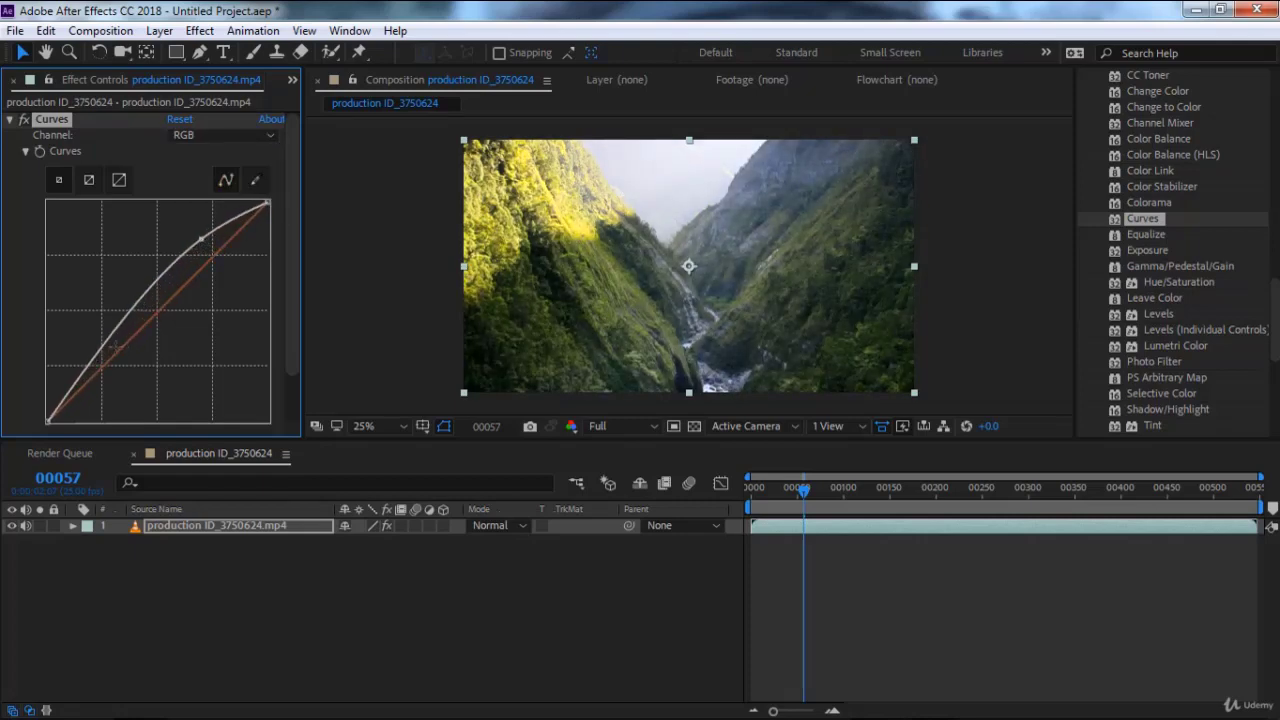
{"action": "mouse_move", "coordinate": [125, 316]}
{"action": "left_mouse_down"}
{"action": "mouse_move", "coordinate": [123, 370]}
{"action": "mouse_move", "coordinate": [118, 360]}
{"action": "left_mouse_up"}
Step: Shape the Red curve into a warming S and the Green curve into a strong S
{"action": "left_click", "coordinate": [268, 137]}
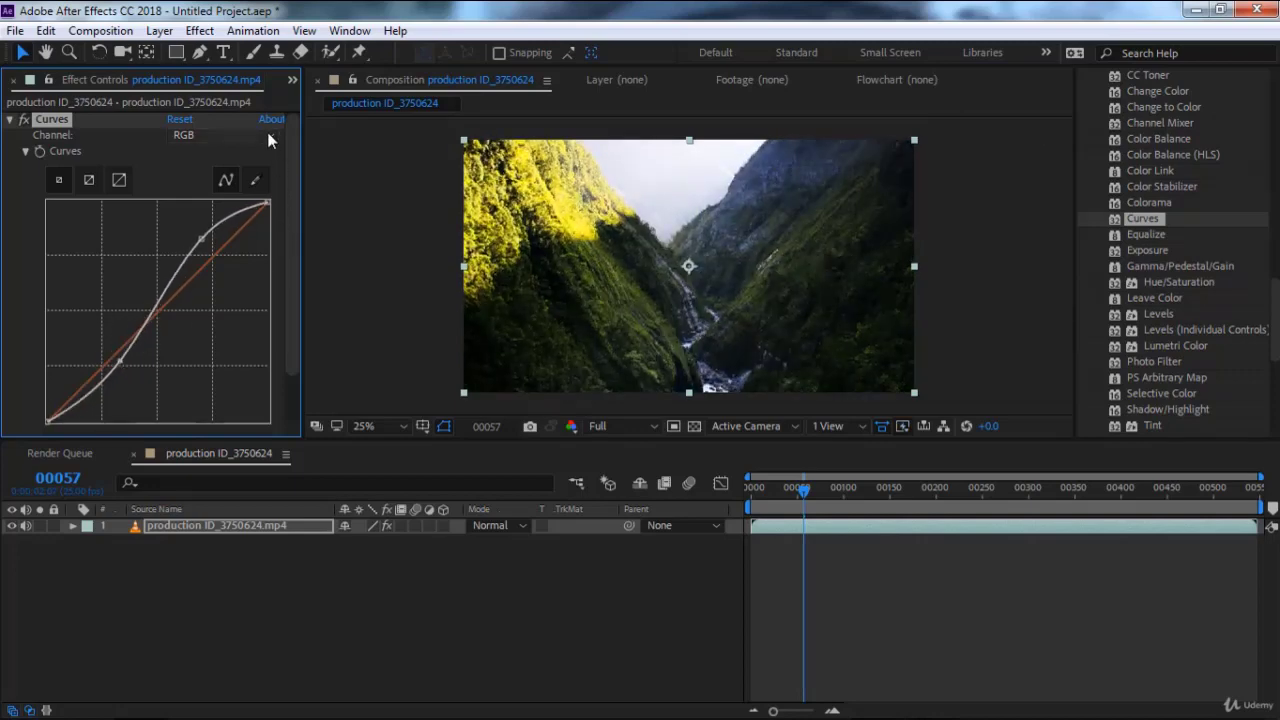
{"action": "left_click", "coordinate": [257, 177]}
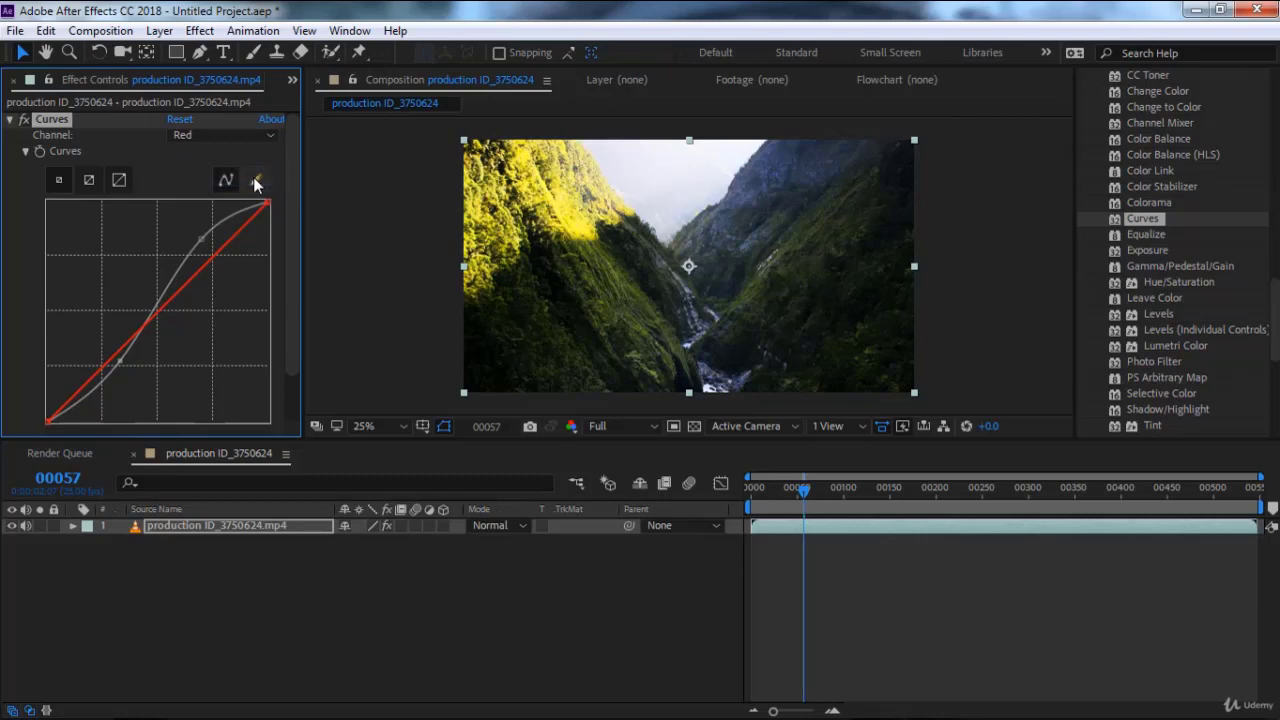
{"action": "left_click_drag", "start_coordinate": [213, 254], "coordinate": [188, 232]}
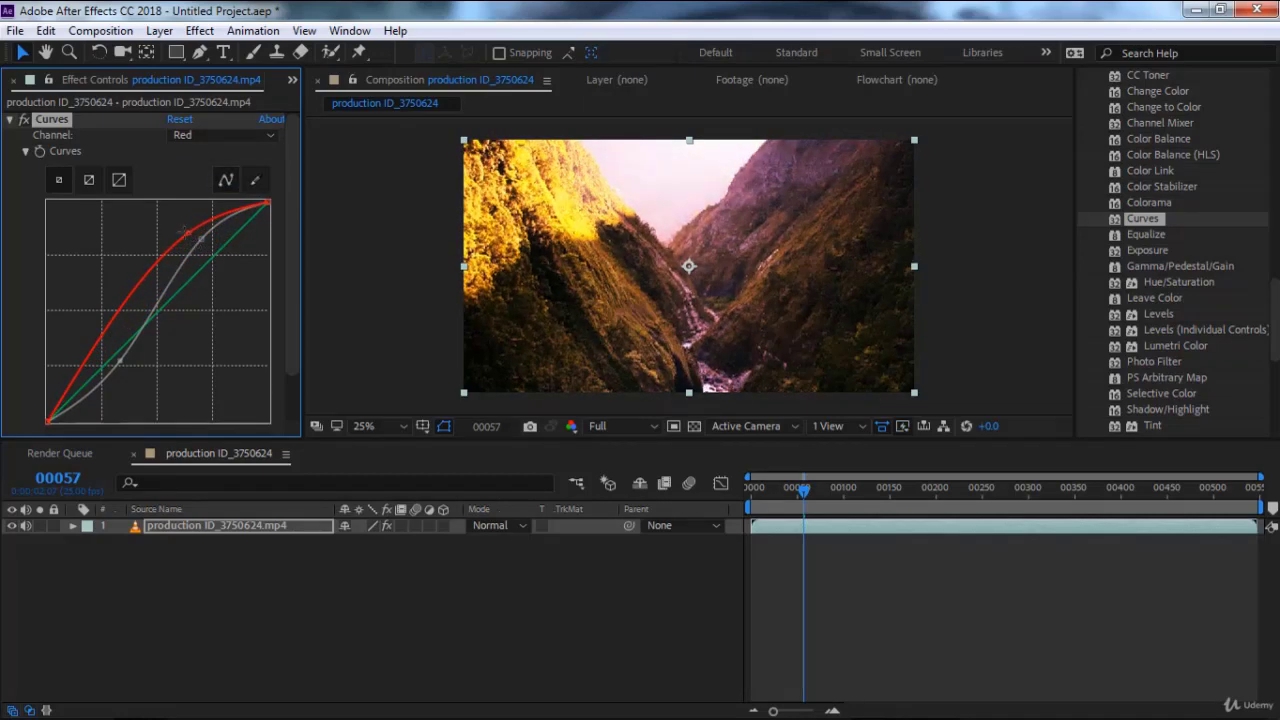
{"action": "mouse_move", "coordinate": [103, 336]}
{"action": "left_mouse_down"}
{"action": "mouse_move", "coordinate": [156, 386]}
{"action": "mouse_move", "coordinate": [93, 336]}
{"action": "mouse_move", "coordinate": [130, 368]}
{"action": "left_mouse_up"}
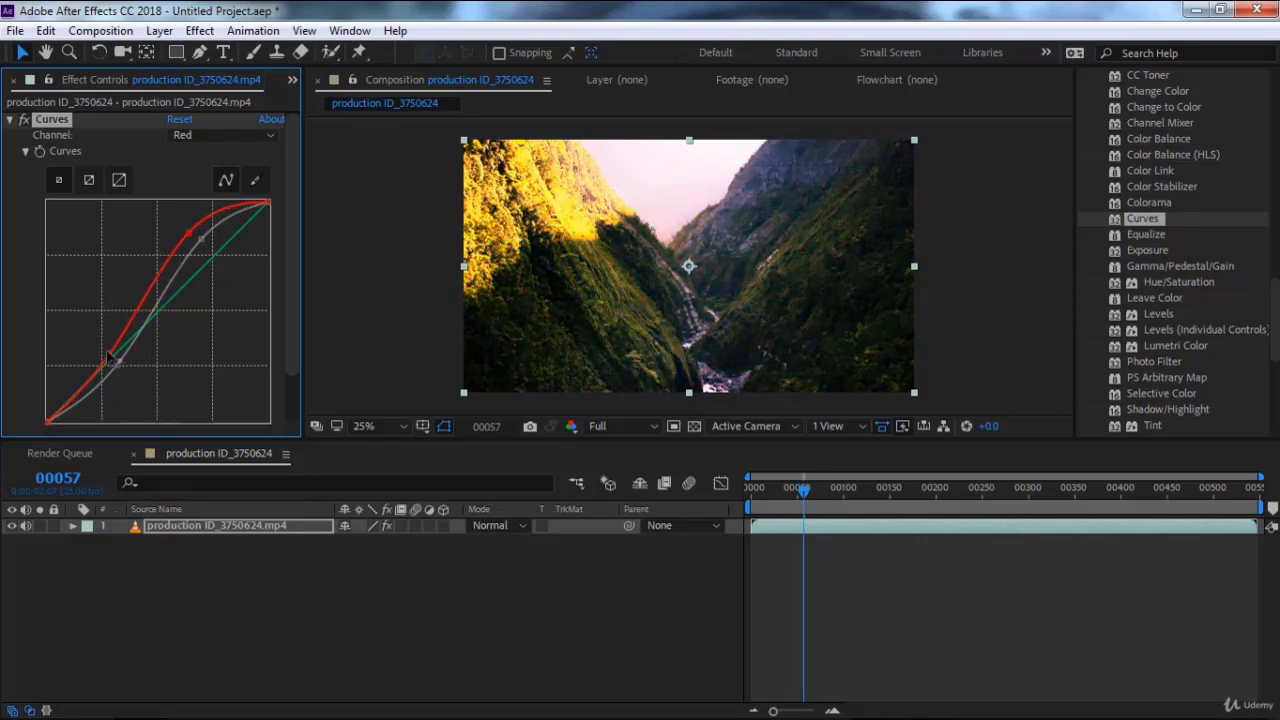
{"action": "left_click", "coordinate": [241, 134]}
{"action": "left_click", "coordinate": [213, 197]}
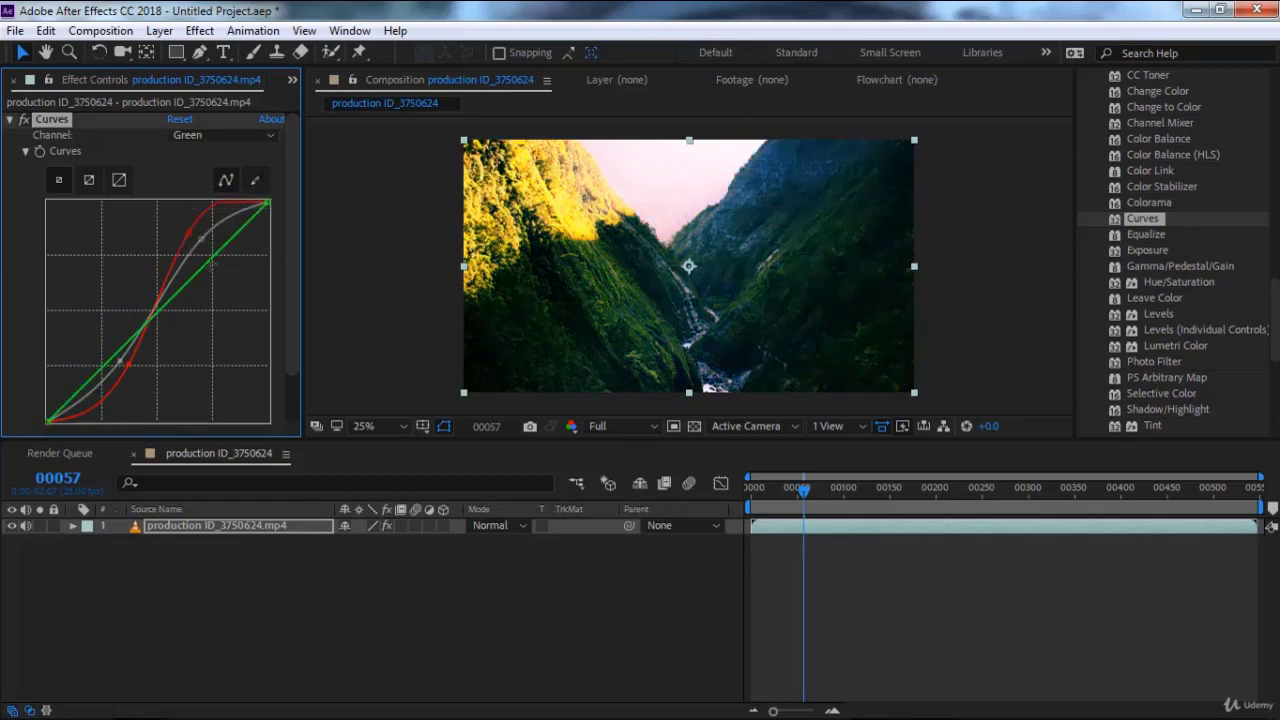
{"action": "left_click_drag", "start_coordinate": [212, 262], "coordinate": [224, 288]}
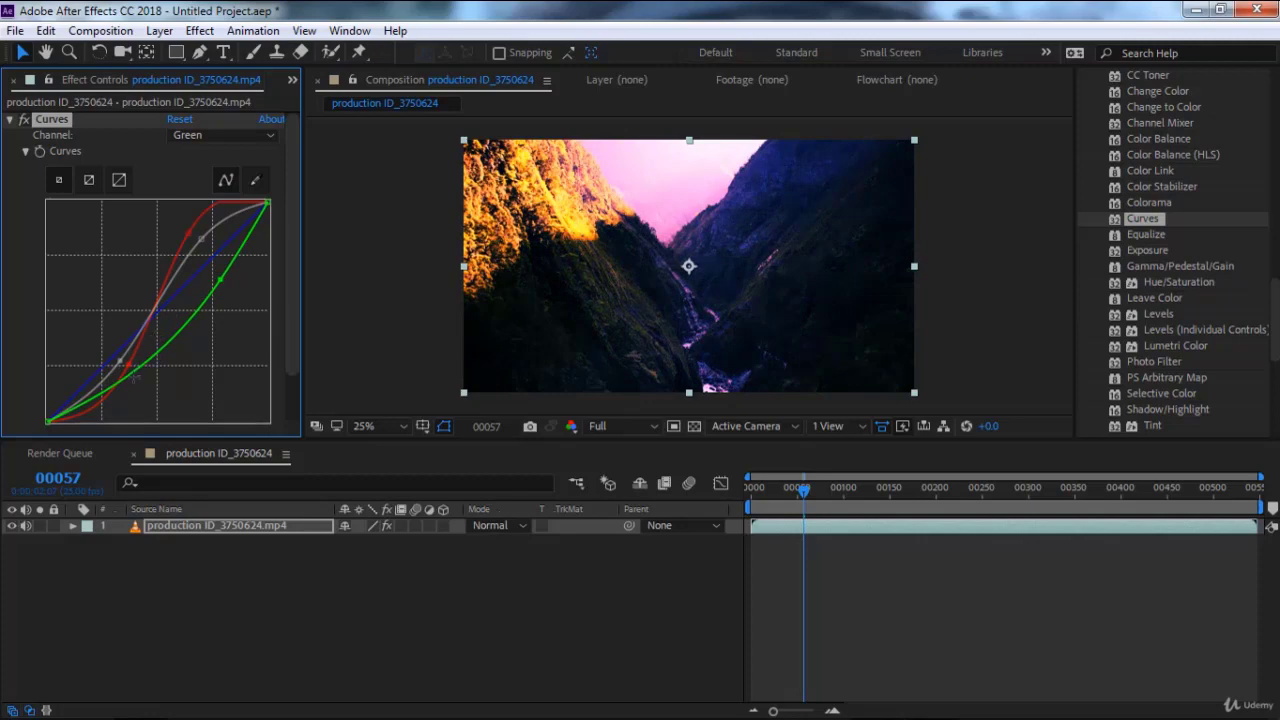
{"action": "left_click_drag", "start_coordinate": [104, 390], "coordinate": [110, 322]}
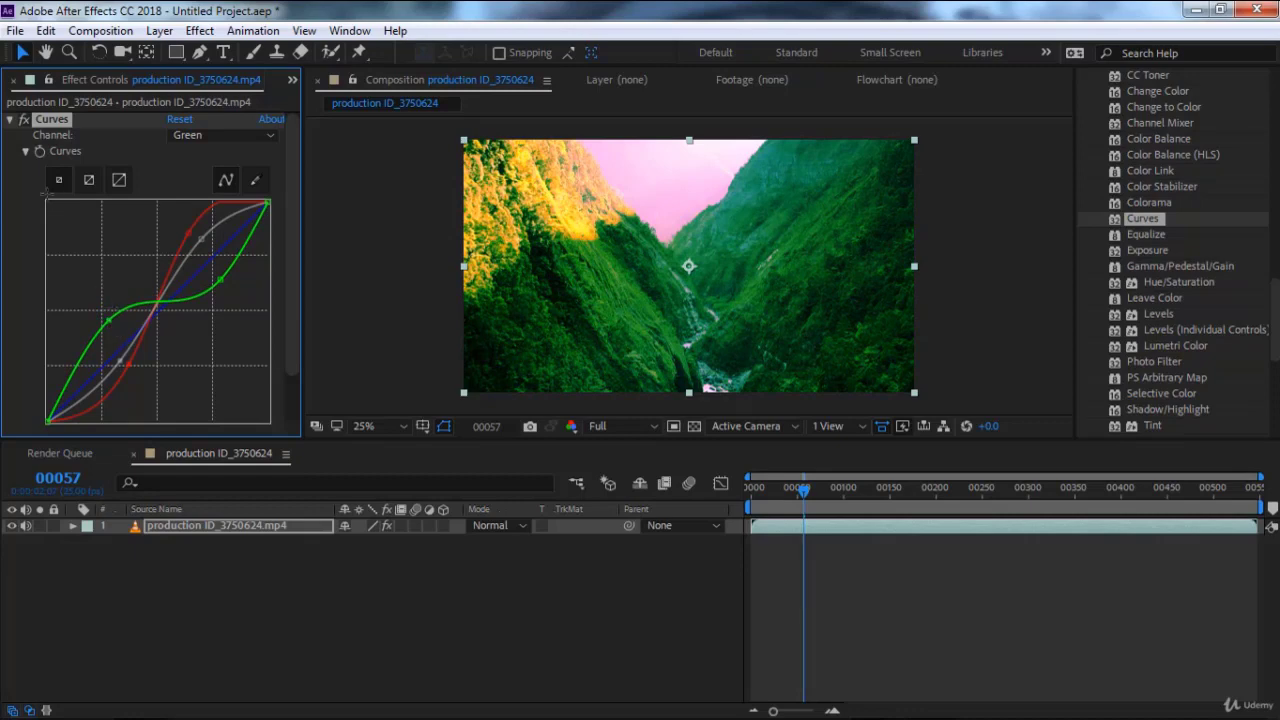
Step: Compare the Curves grade against the original with the fx toggle, then delete Curves
{"action": "left_click", "coordinate": [22, 119]}
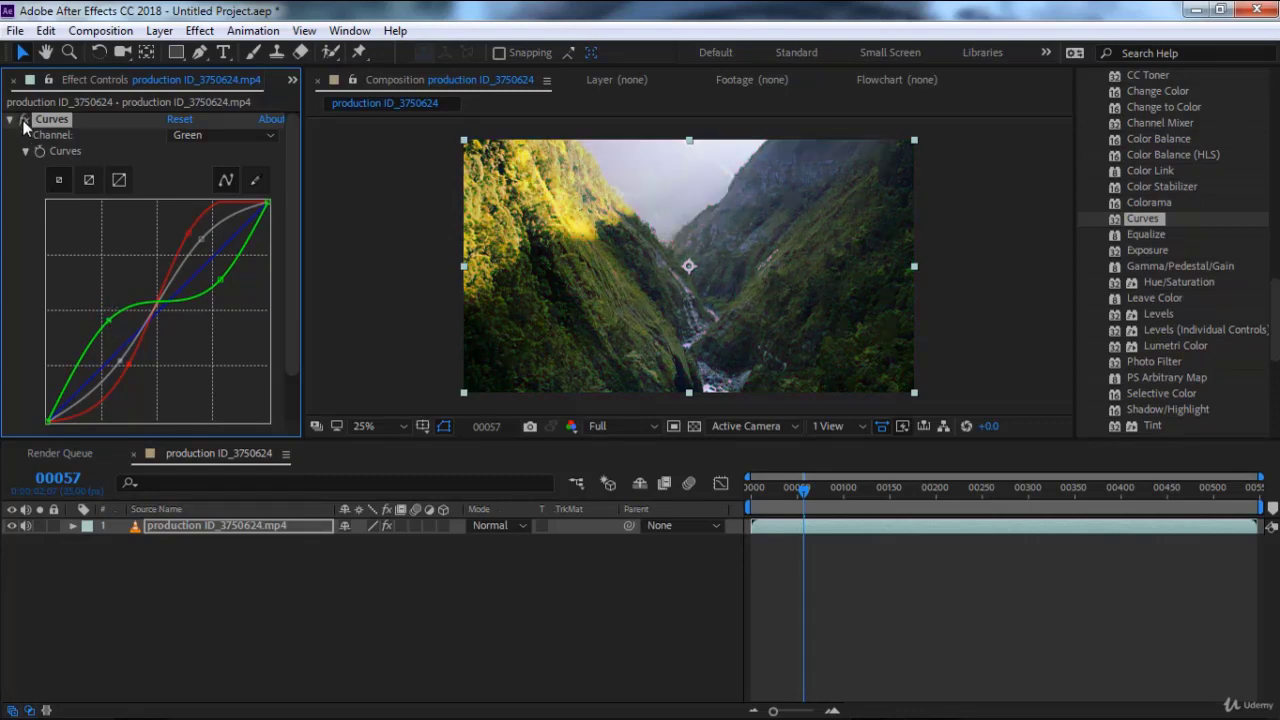
{"action": "left_click", "coordinate": [23, 120]}
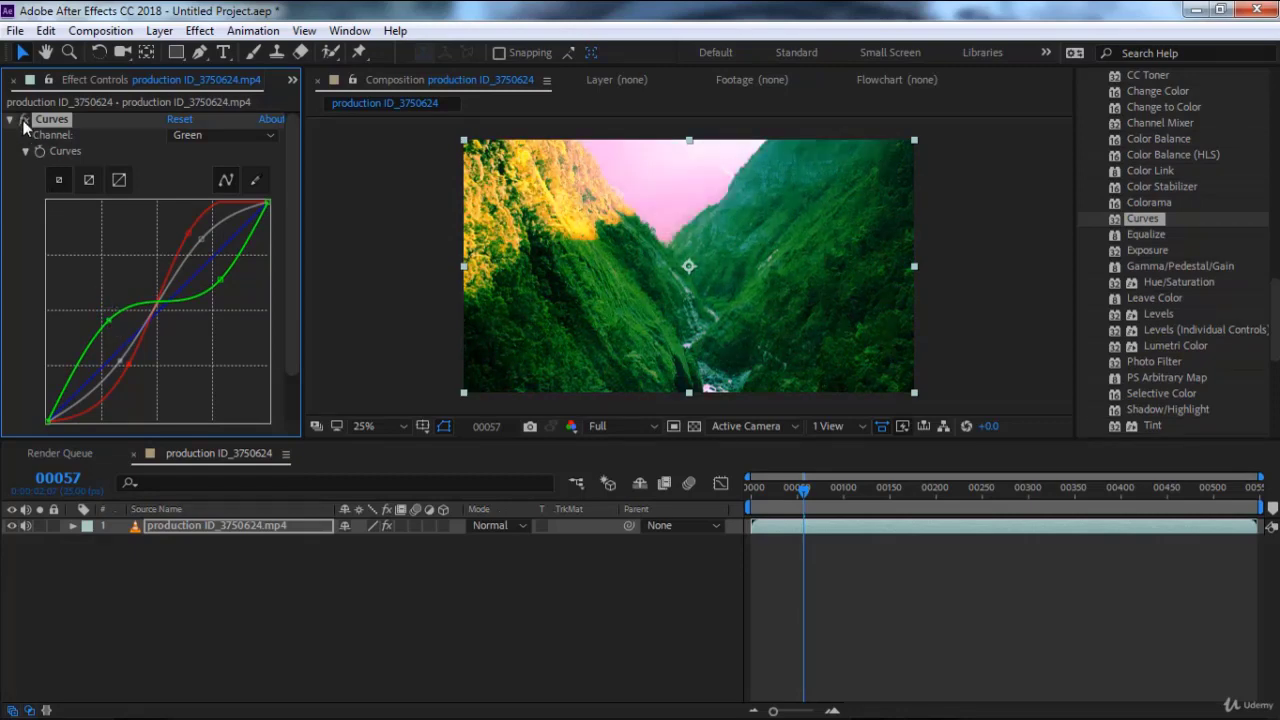
{"action": "left_click", "coordinate": [23, 120]}
{"action": "left_click", "coordinate": [23, 120]}
{"action": "key", "text": "Delete"}
Step: Apply Equalize at 93%, try Brightness then RGB methods, then delete it
{"action": "double_click", "coordinate": [1152, 234]}
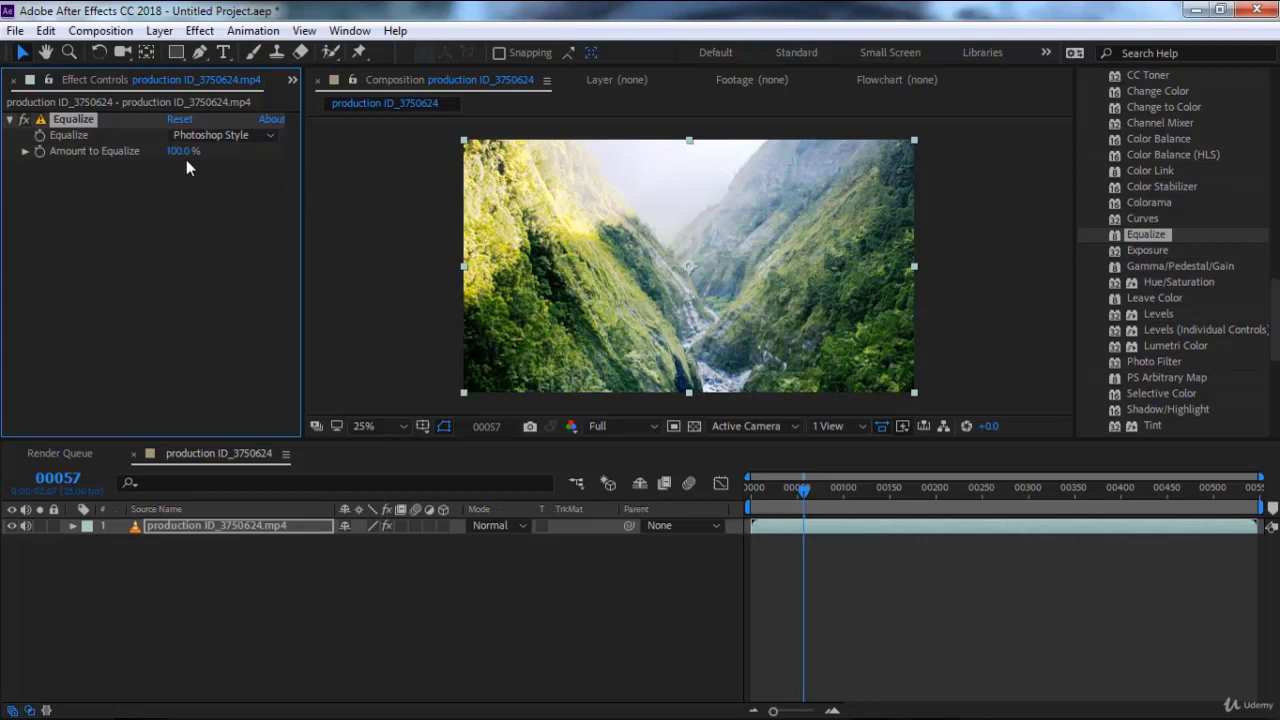
{"action": "mouse_move", "coordinate": [182, 152]}
{"action": "left_mouse_down"}
{"action": "mouse_move", "coordinate": [168, 168]}
{"action": "mouse_move", "coordinate": [268, 165]}
{"action": "mouse_move", "coordinate": [134, 167]}
{"action": "mouse_move", "coordinate": [271, 150]}
{"action": "left_mouse_up"}
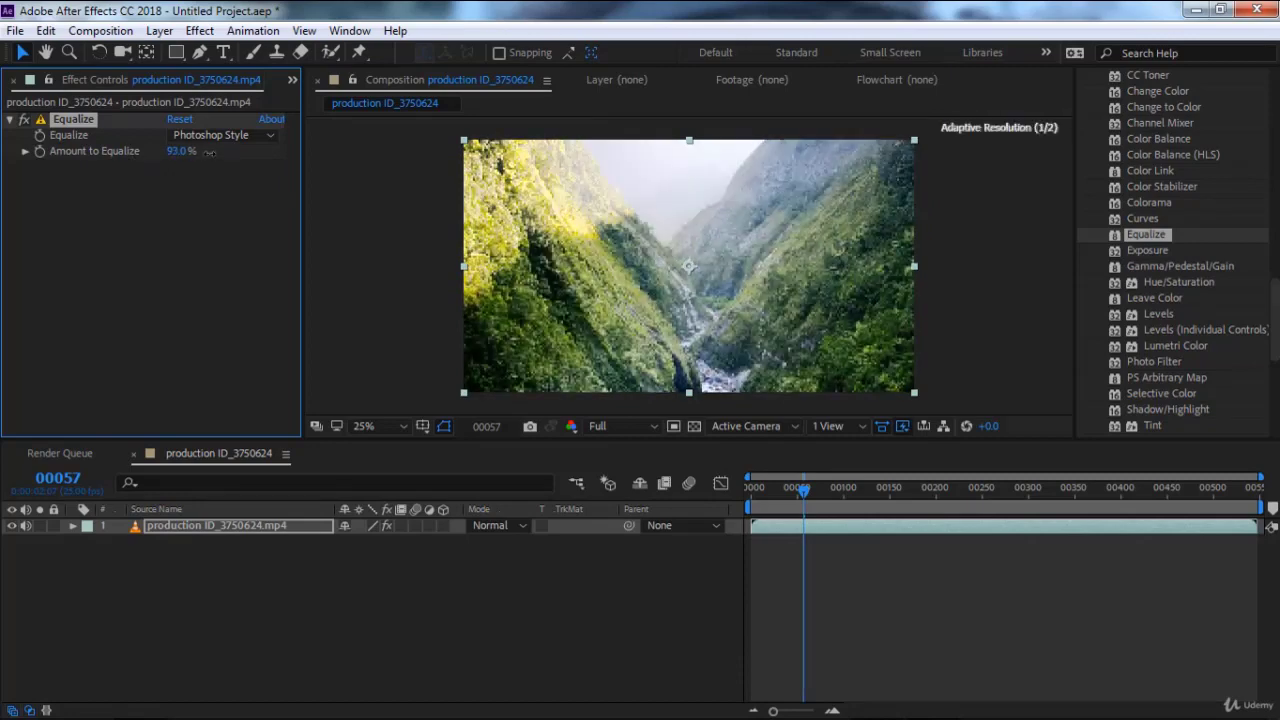
{"action": "left_click", "coordinate": [268, 135]}
{"action": "left_click", "coordinate": [255, 177]}
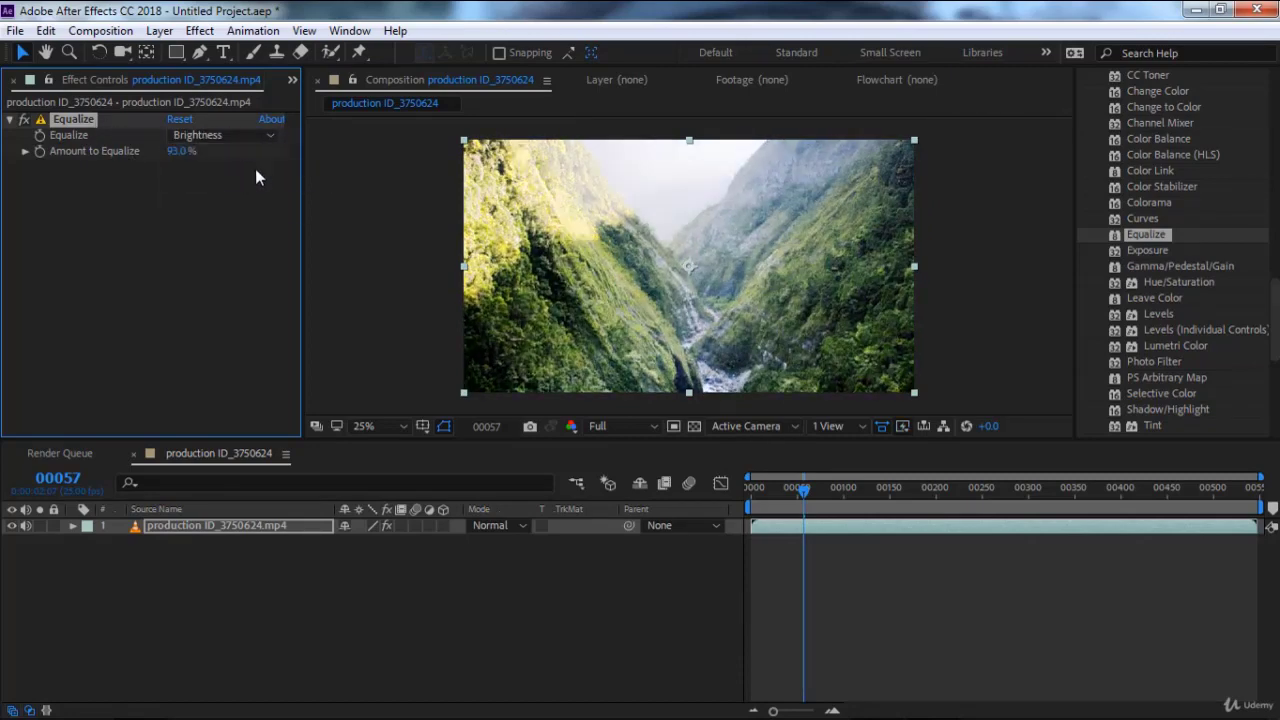
{"action": "left_click", "coordinate": [252, 135]}
{"action": "left_click", "coordinate": [254, 157]}
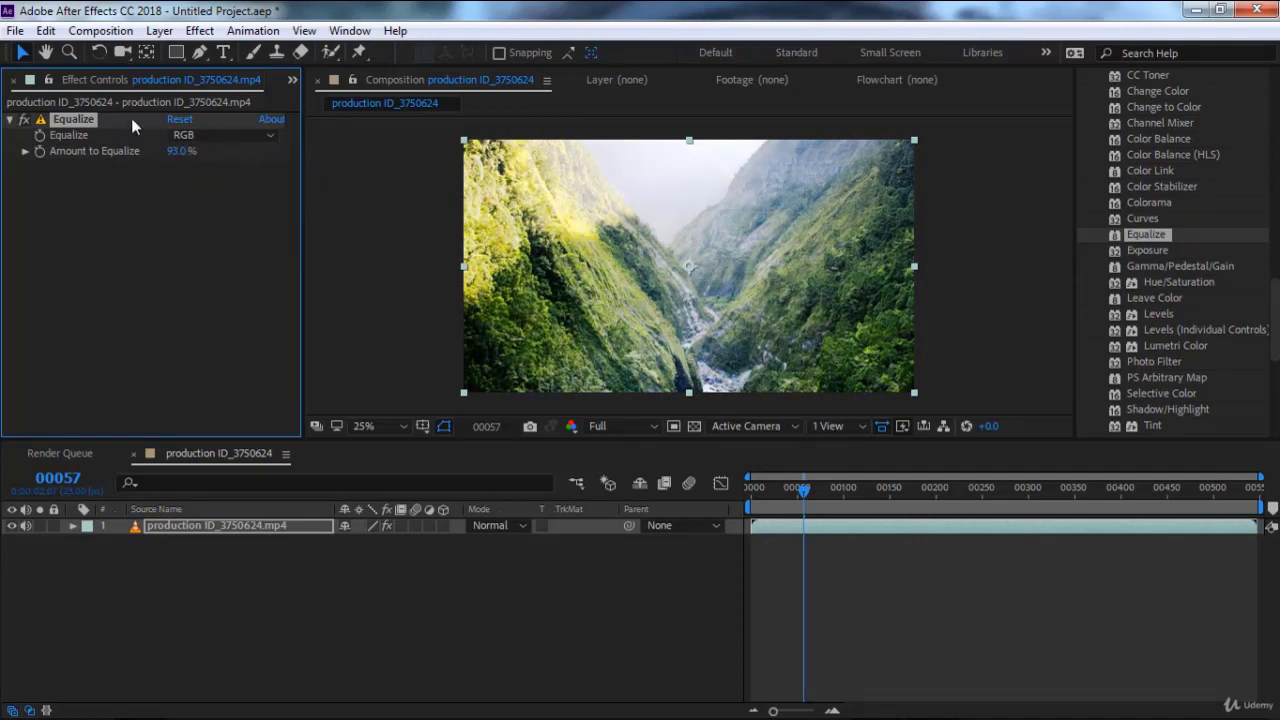
{"action": "key", "text": "Delete"}
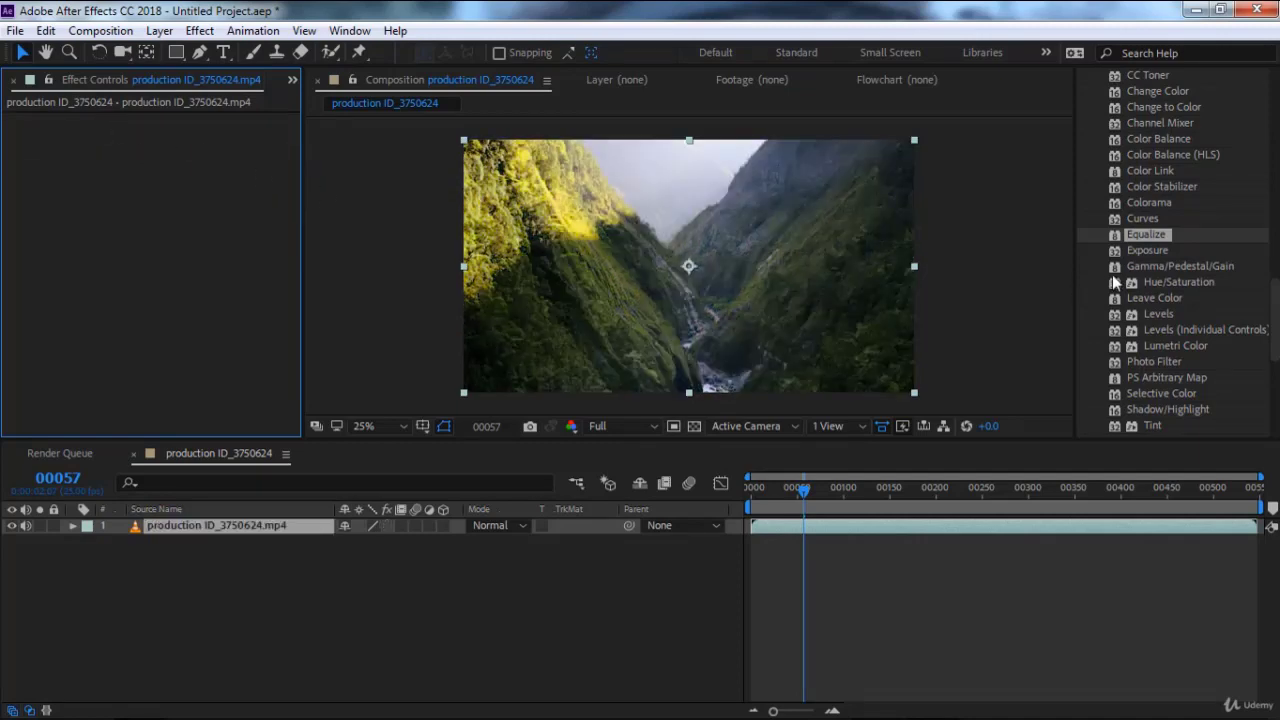
Step: Apply Exposure at 1.54, Offset 0.0200, Gamma 1.10, and raise the viewer's preview exposure
{"action": "left_click_drag", "start_coordinate": [1143, 252], "coordinate": [695, 272]}
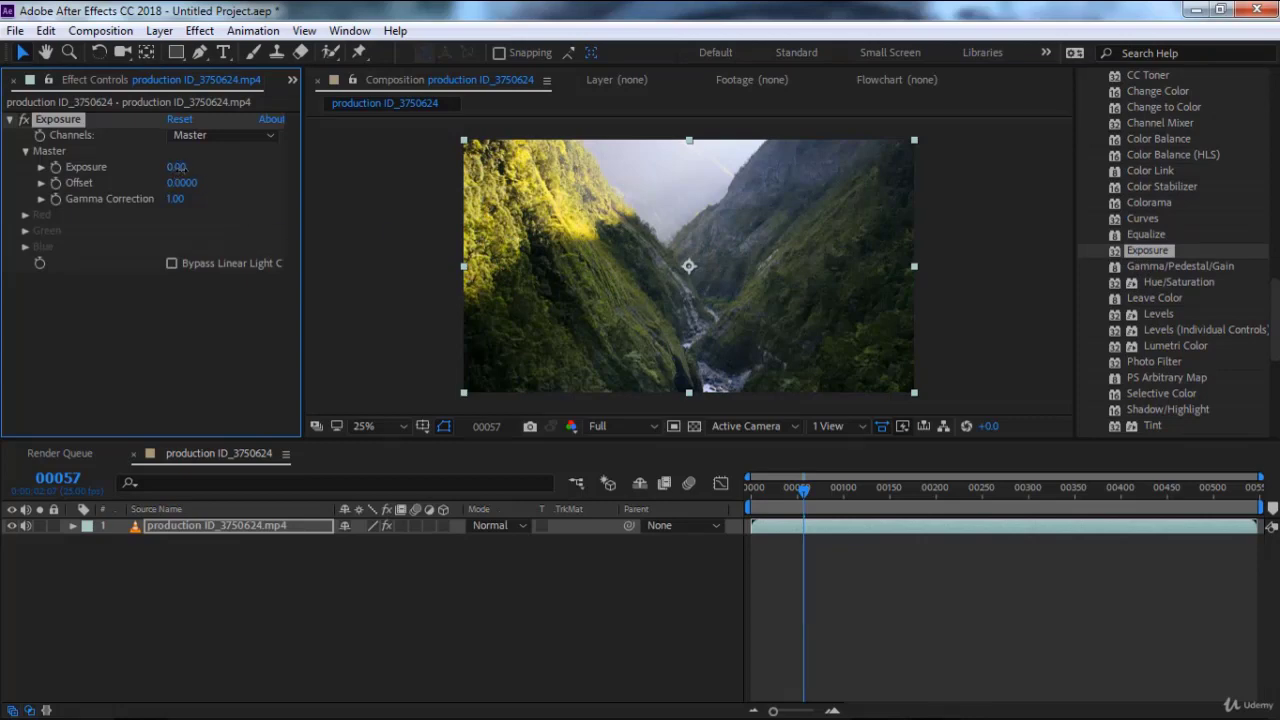
{"action": "left_click_drag", "start_coordinate": [176, 167], "coordinate": [298, 170]}
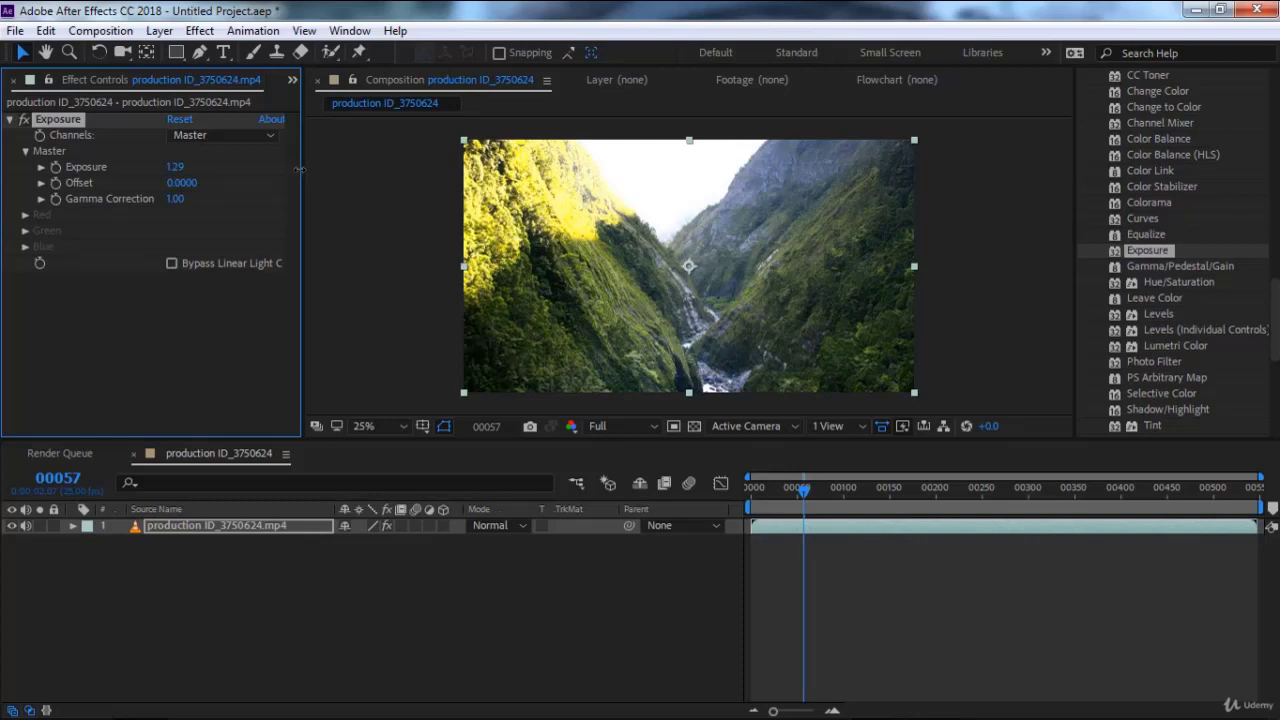
{"action": "left_click_drag", "start_coordinate": [298, 170], "coordinate": [323, 172]}
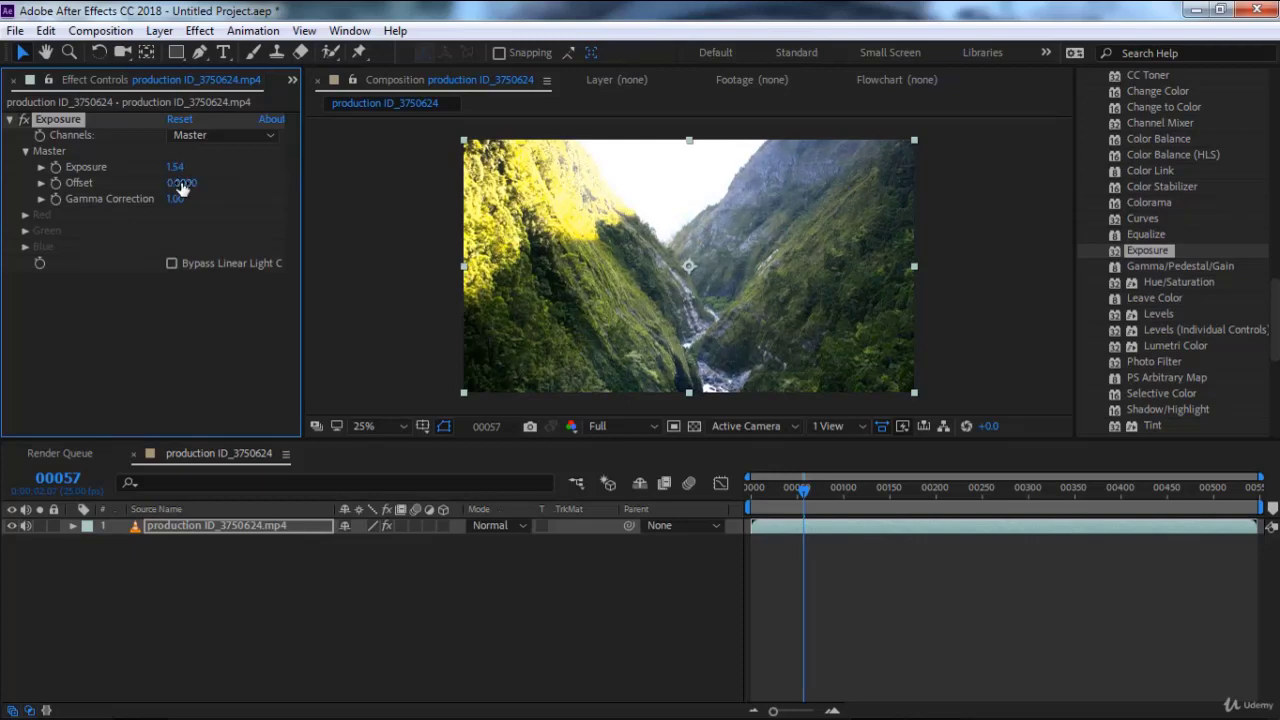
{"action": "mouse_move", "coordinate": [195, 182]}
{"action": "left_mouse_down"}
{"action": "mouse_move", "coordinate": [206, 185]}
{"action": "mouse_move", "coordinate": [169, 184]}
{"action": "mouse_move", "coordinate": [183, 184]}
{"action": "left_mouse_up"}
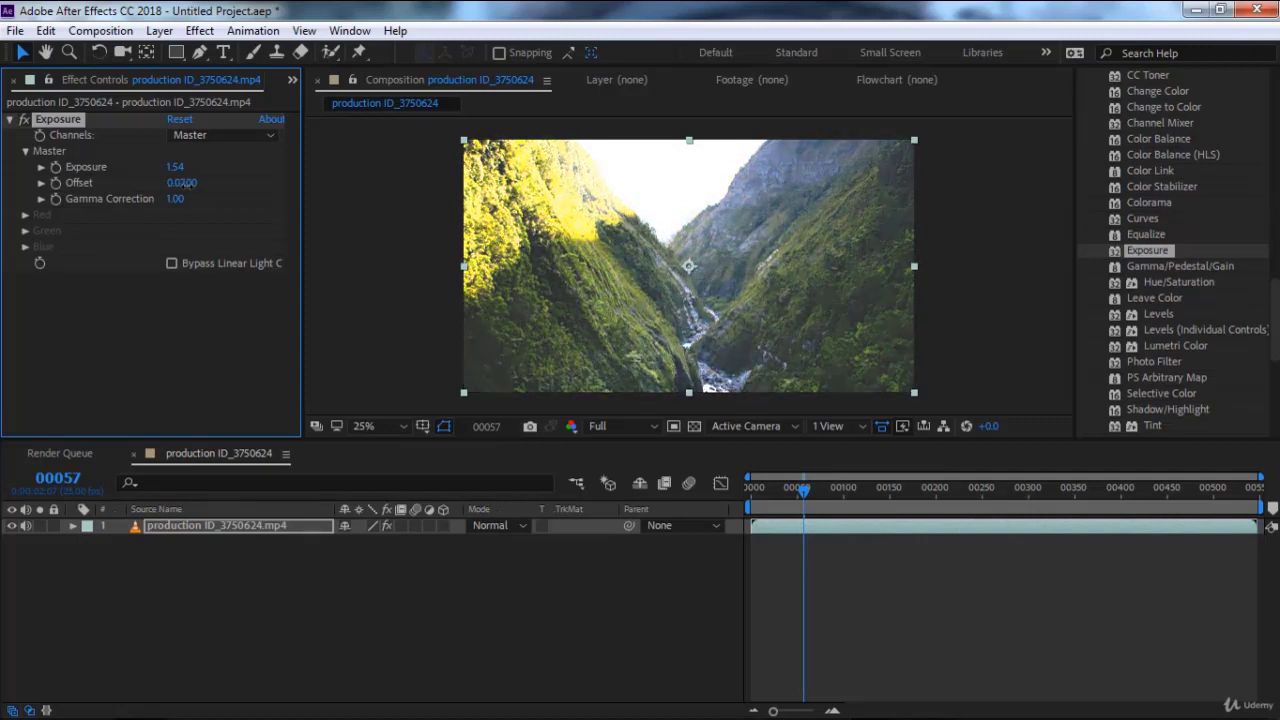
{"action": "mouse_move", "coordinate": [175, 199]}
{"action": "left_mouse_down"}
{"action": "mouse_move", "coordinate": [207, 201]}
{"action": "mouse_move", "coordinate": [148, 206]}
{"action": "mouse_move", "coordinate": [193, 207]}
{"action": "left_mouse_up"}
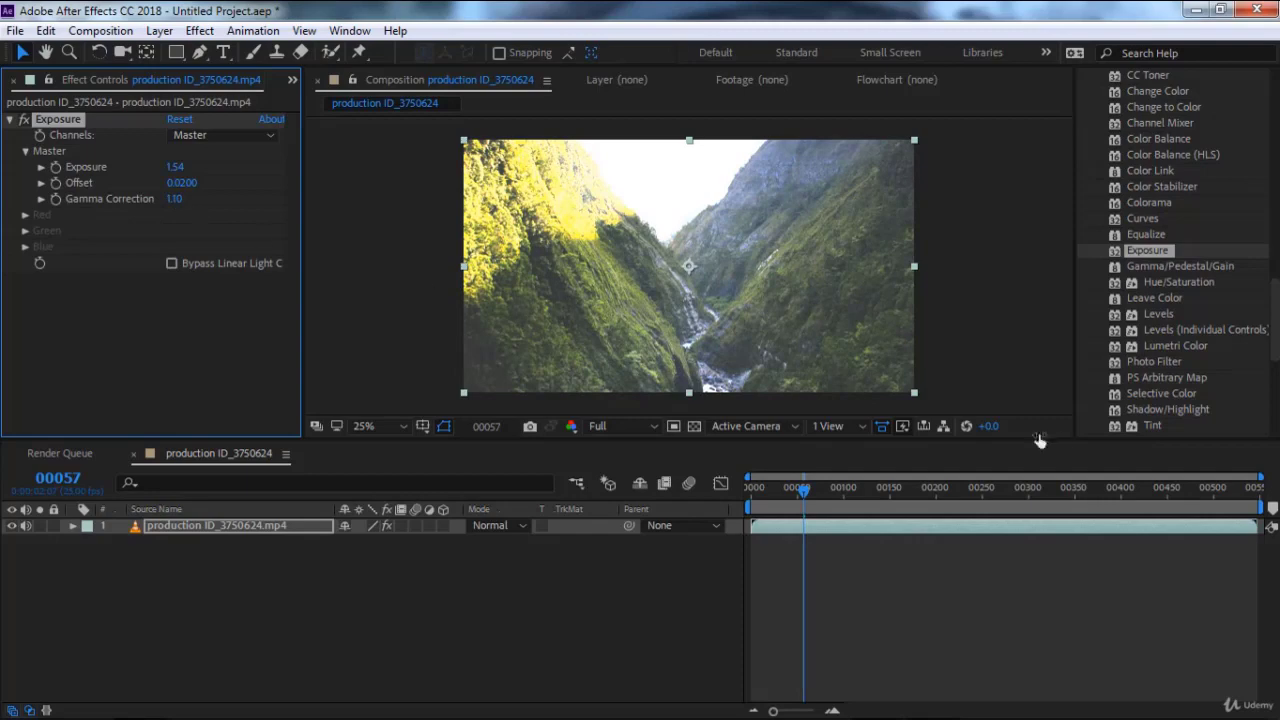
{"action": "left_click_drag", "start_coordinate": [994, 433], "coordinate": [995, 427]}
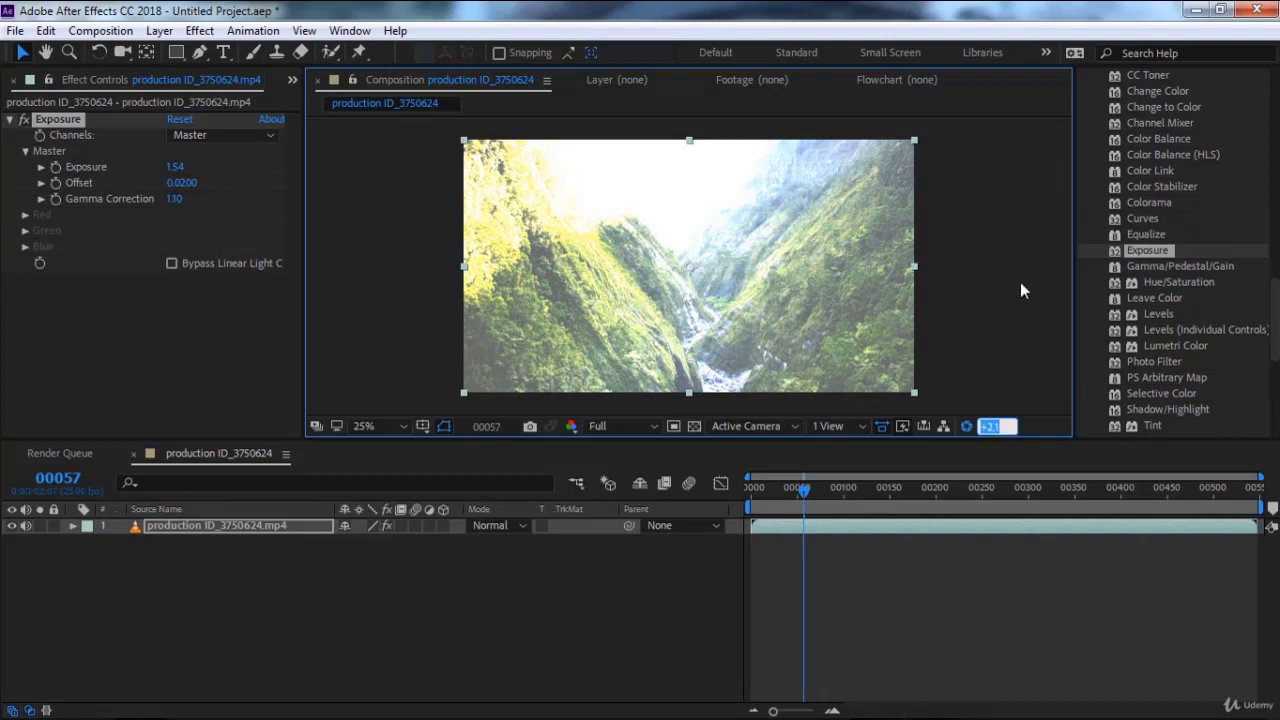
Step: Reset the viewer exposure to +0.0 after trying +1.0, then delete the Exposure effect from the clip
{"action": "type", "text": "0"}
{"action": "key", "text": "Return"}
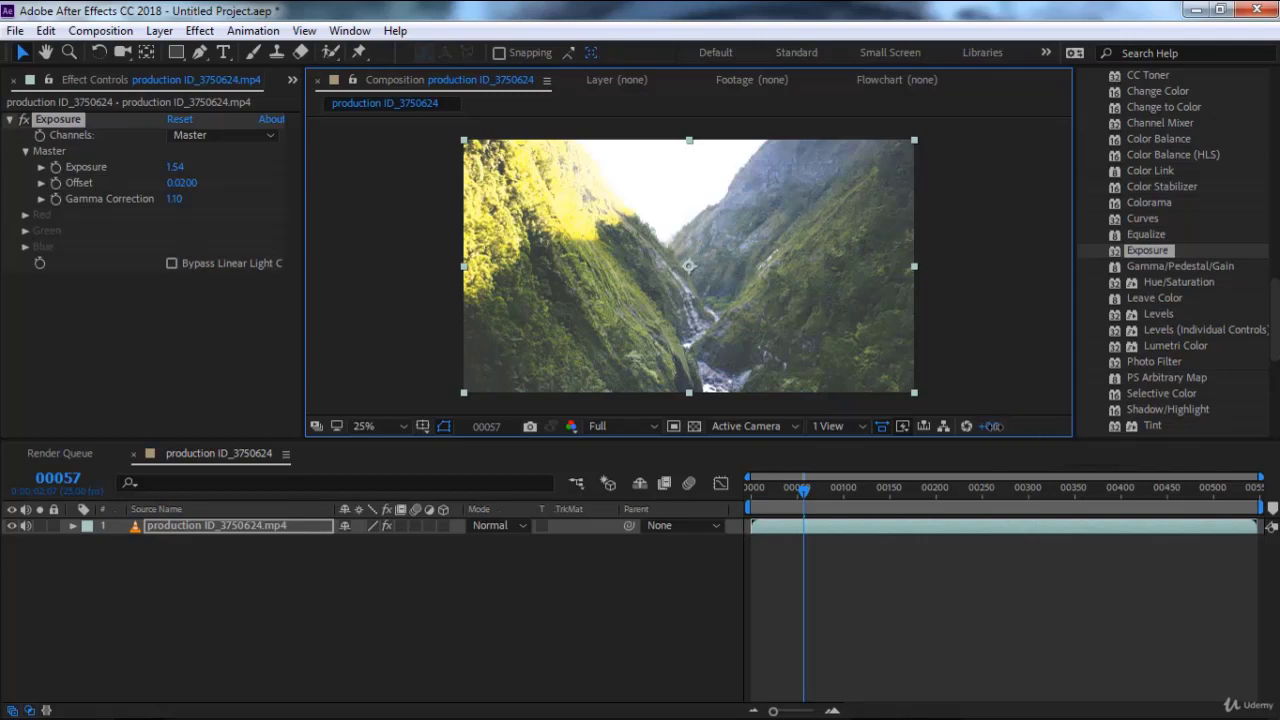
{"action": "left_click_drag", "start_coordinate": [993, 426], "coordinate": [1003, 426]}
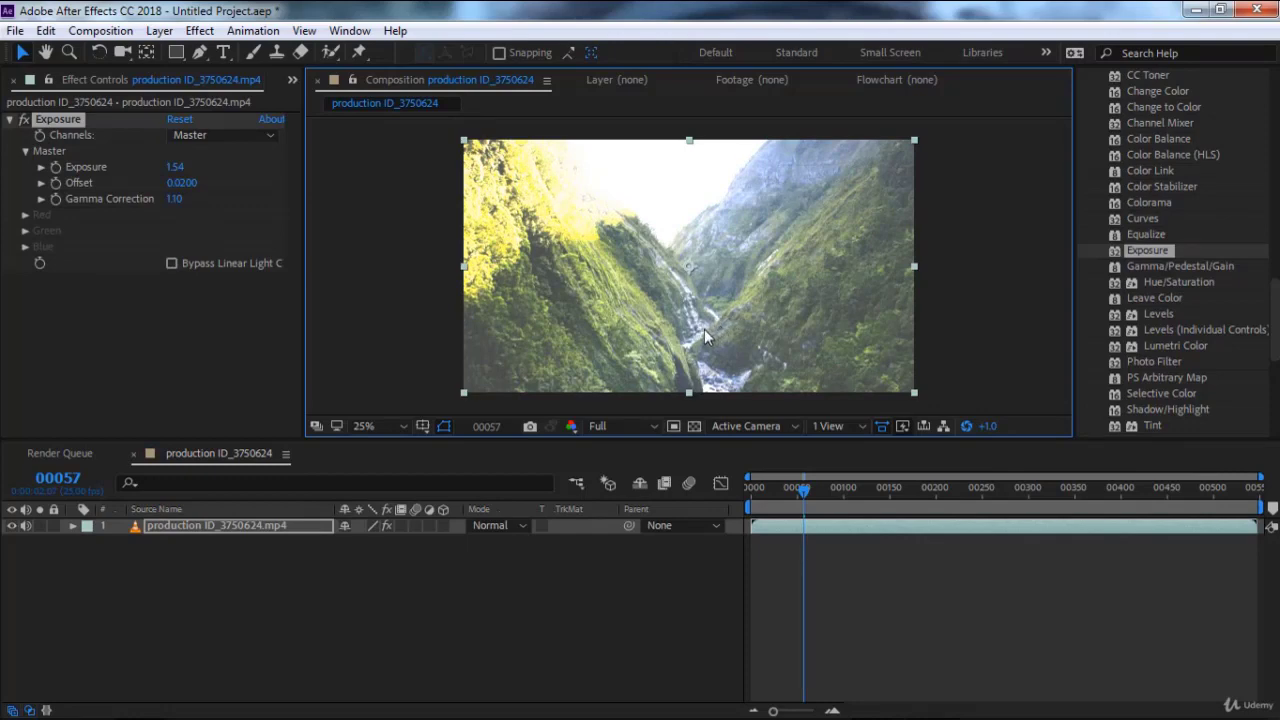
{"action": "left_click", "coordinate": [981, 426]}
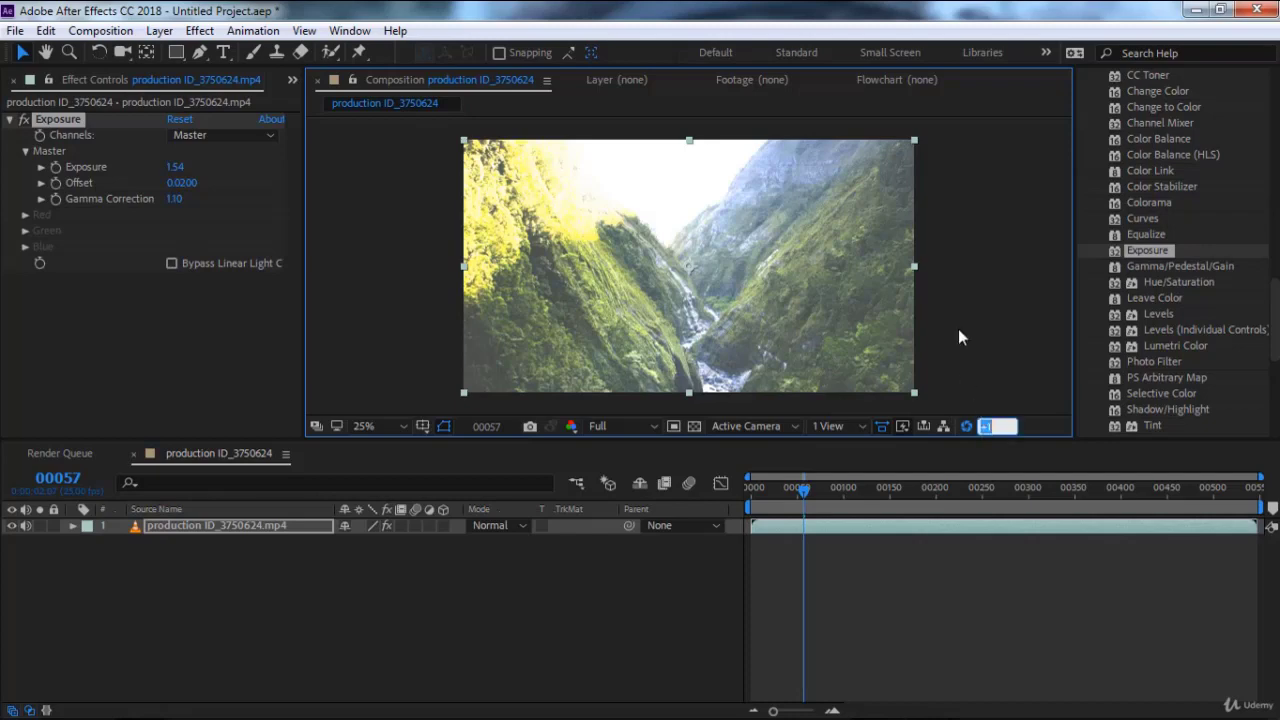
{"action": "type", "text": "0"}
{"action": "key", "text": "Return"}
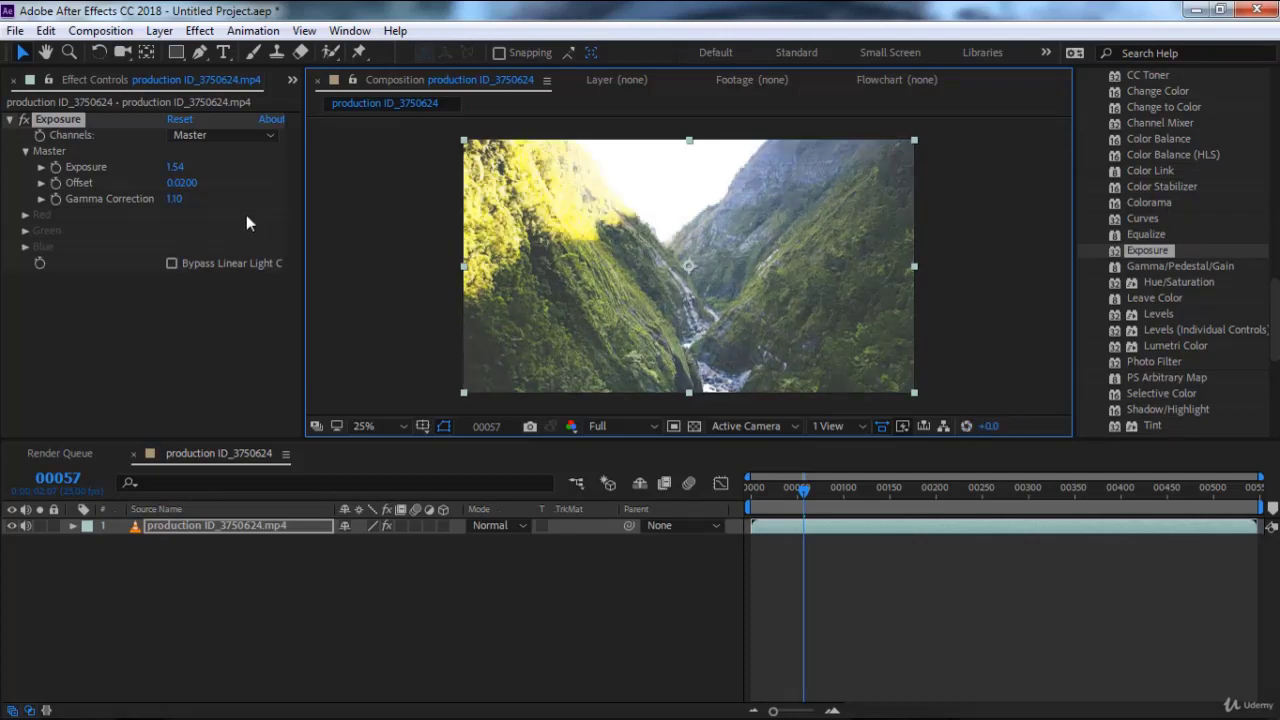
{"action": "left_click", "coordinate": [58, 120]}
{"action": "key", "text": "Delete"}
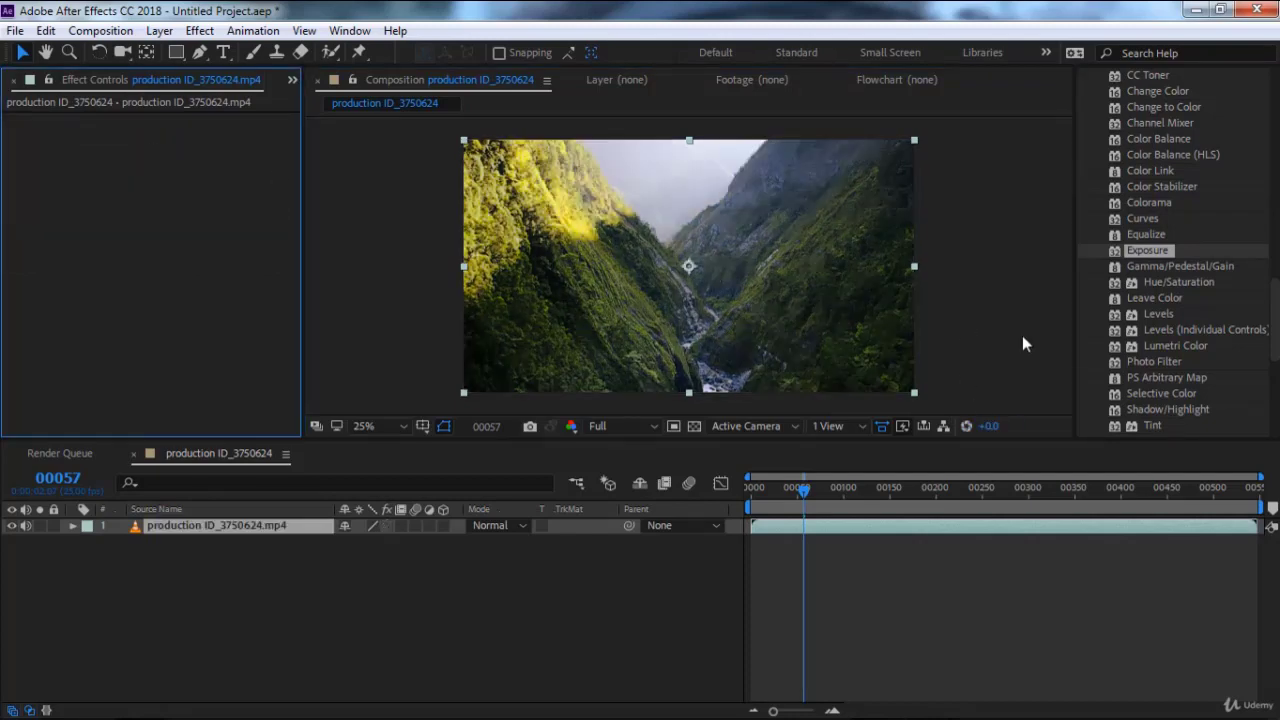
Step: Apply Gamma/Pedestal/Gain at default values and dismiss the 8-bit colour warning
{"action": "left_click", "coordinate": [1178, 267]}
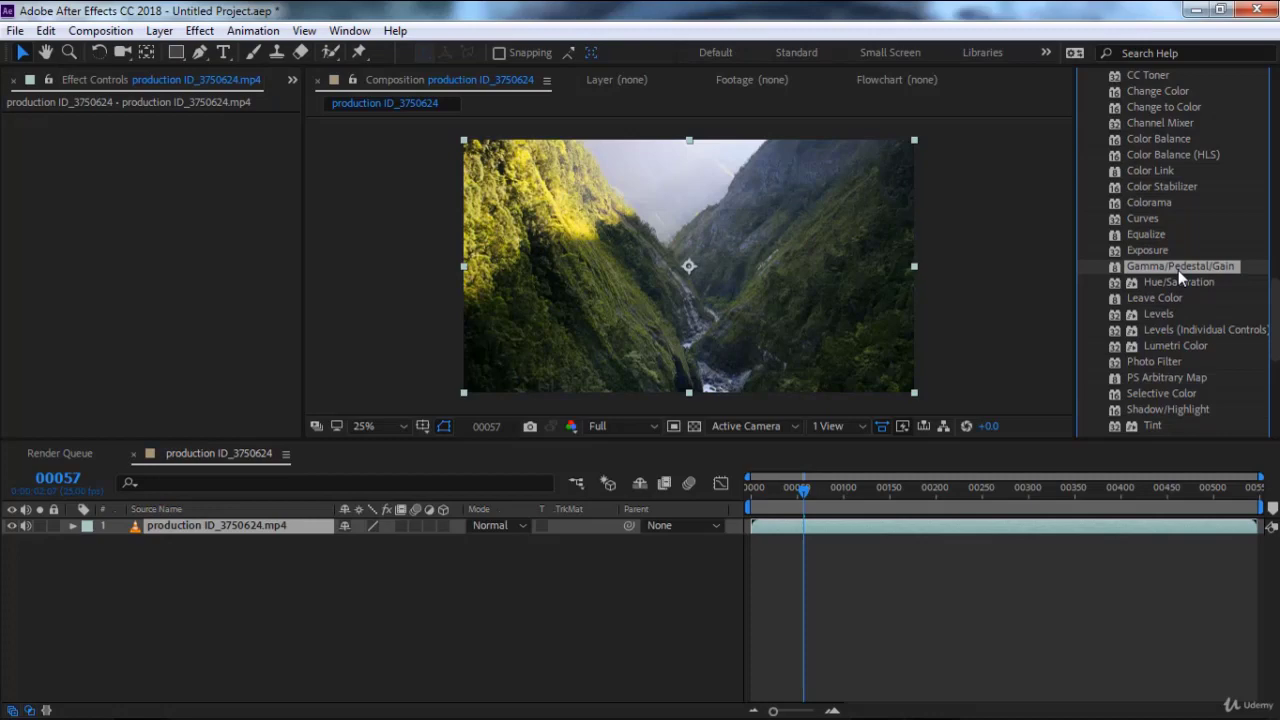
{"action": "double_click", "coordinate": [1178, 268]}
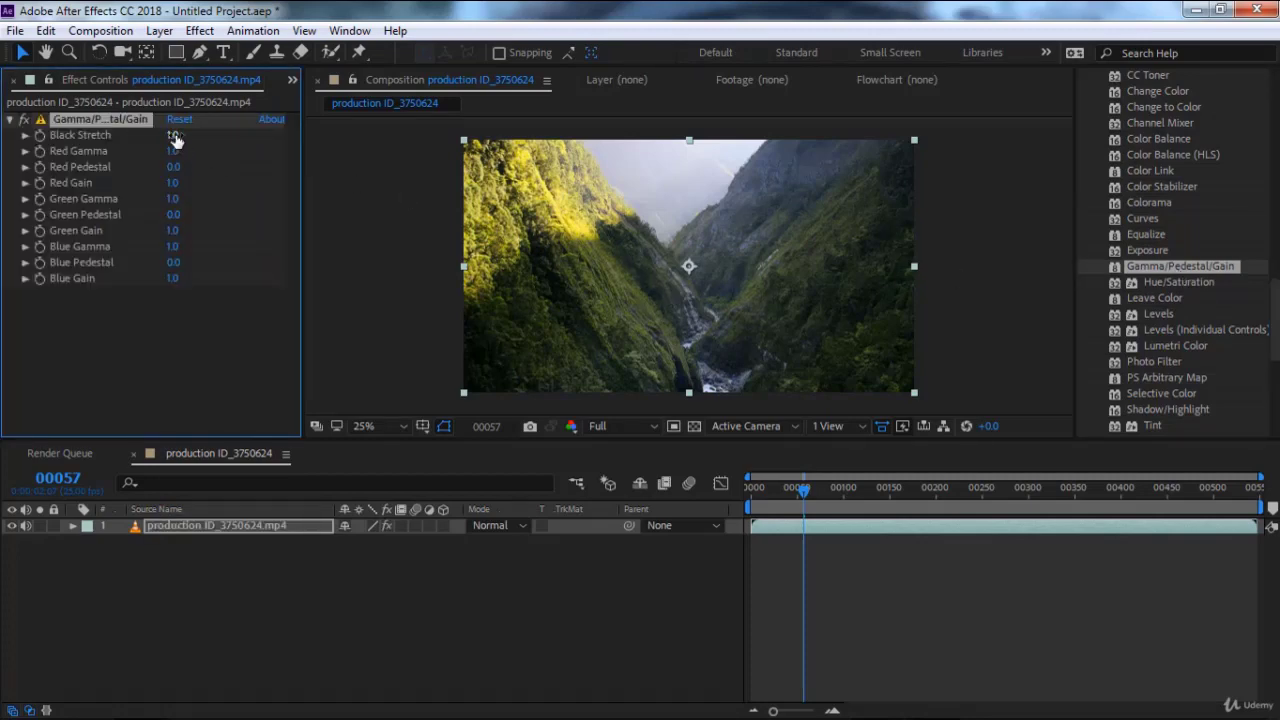
{"action": "left_click", "coordinate": [40, 121]}
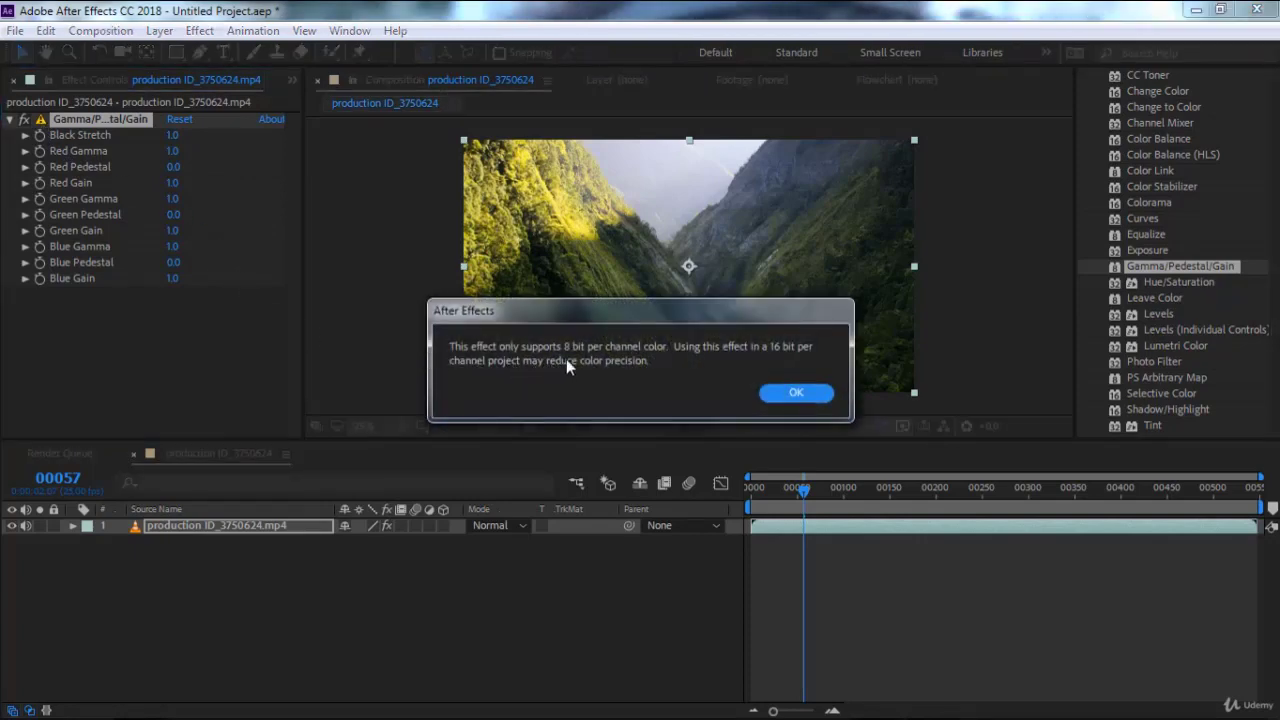
{"action": "left_click", "coordinate": [778, 392]}
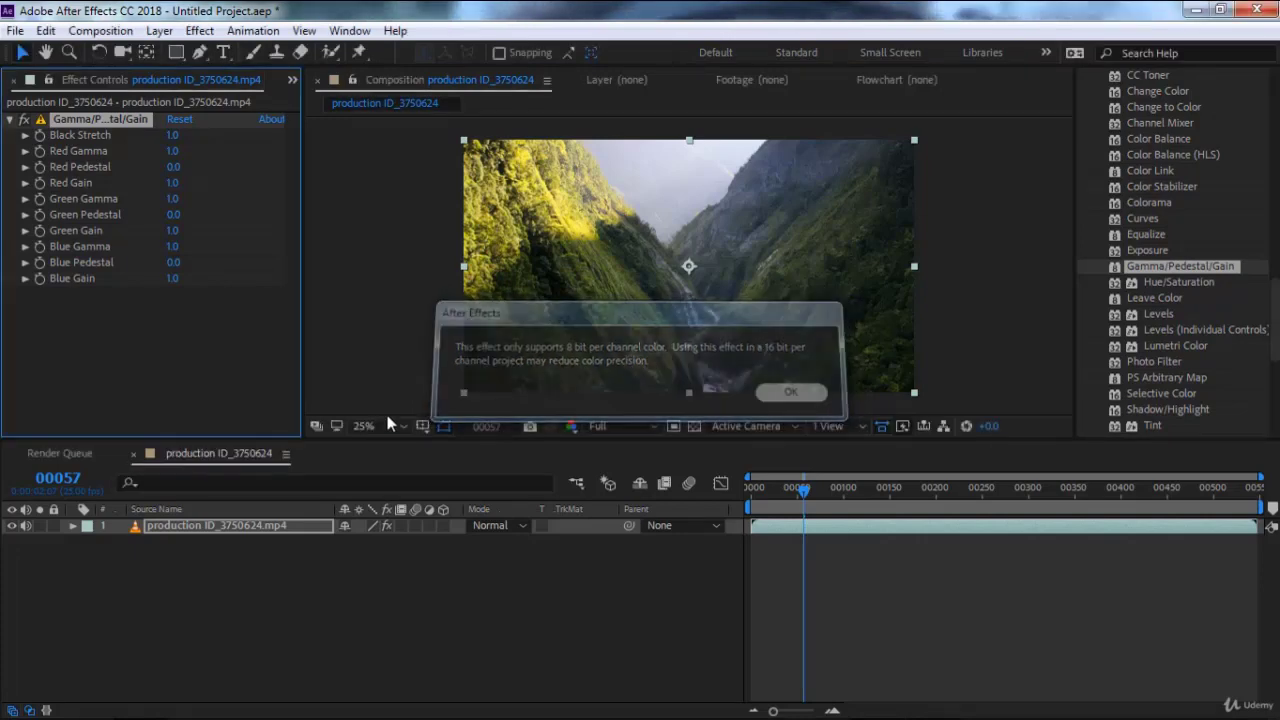
{"action": "left_click", "coordinate": [12, 80]}
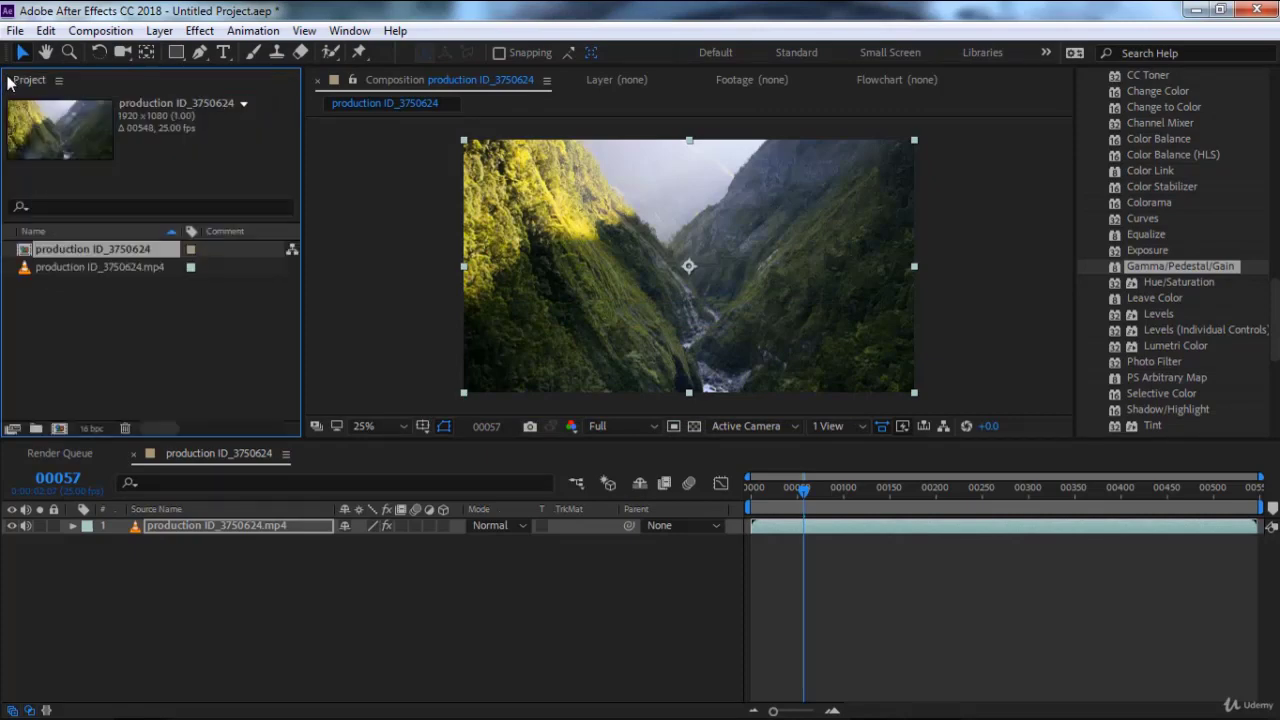
Step: Set the project colour Depth to 8 bits per channel, down from 16, in Project Settings
{"action": "left_click", "coordinate": [92, 429]}
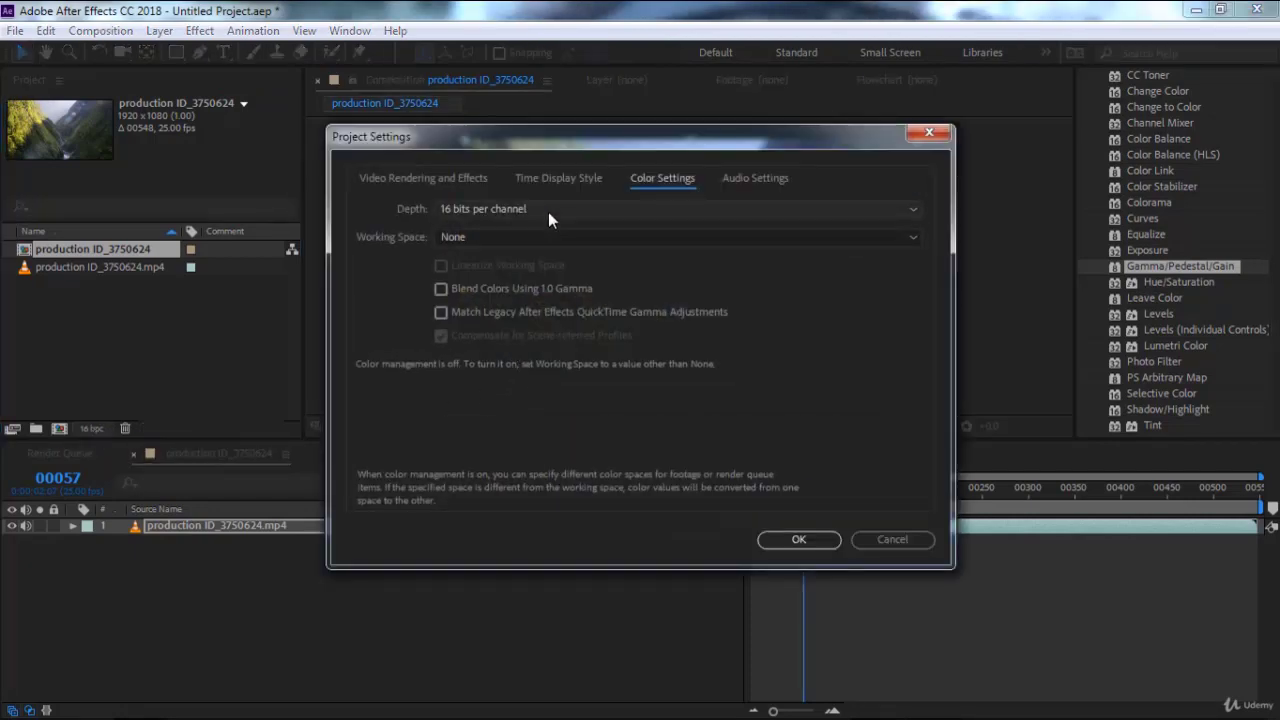
{"action": "left_click", "coordinate": [548, 211]}
{"action": "left_click", "coordinate": [548, 232]}
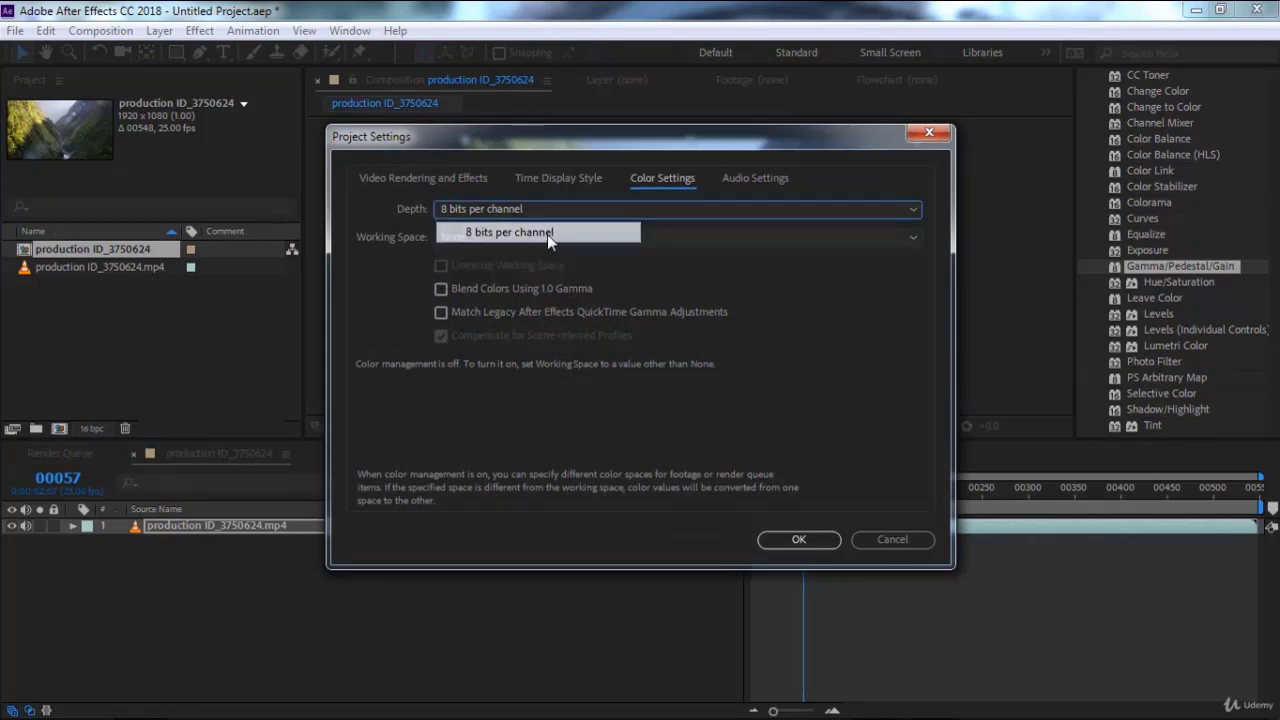
{"action": "left_click", "coordinate": [796, 540]}
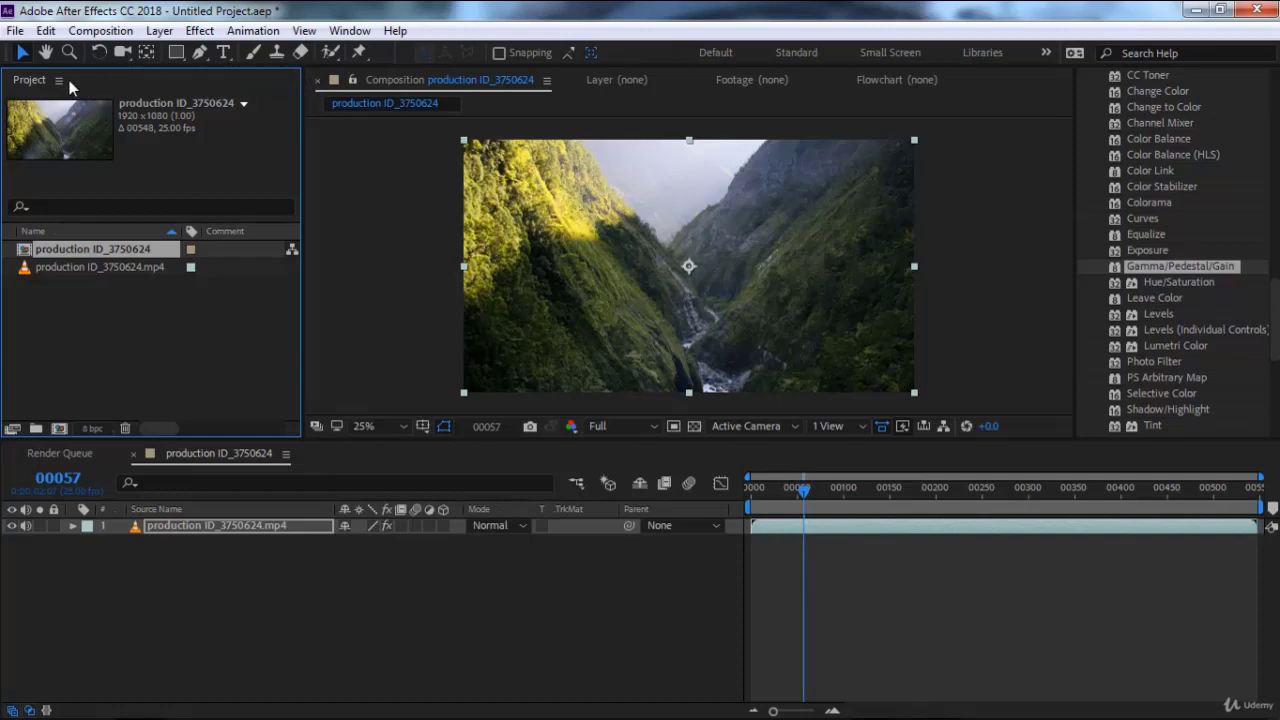
{"action": "left_click", "coordinate": [349, 33]}
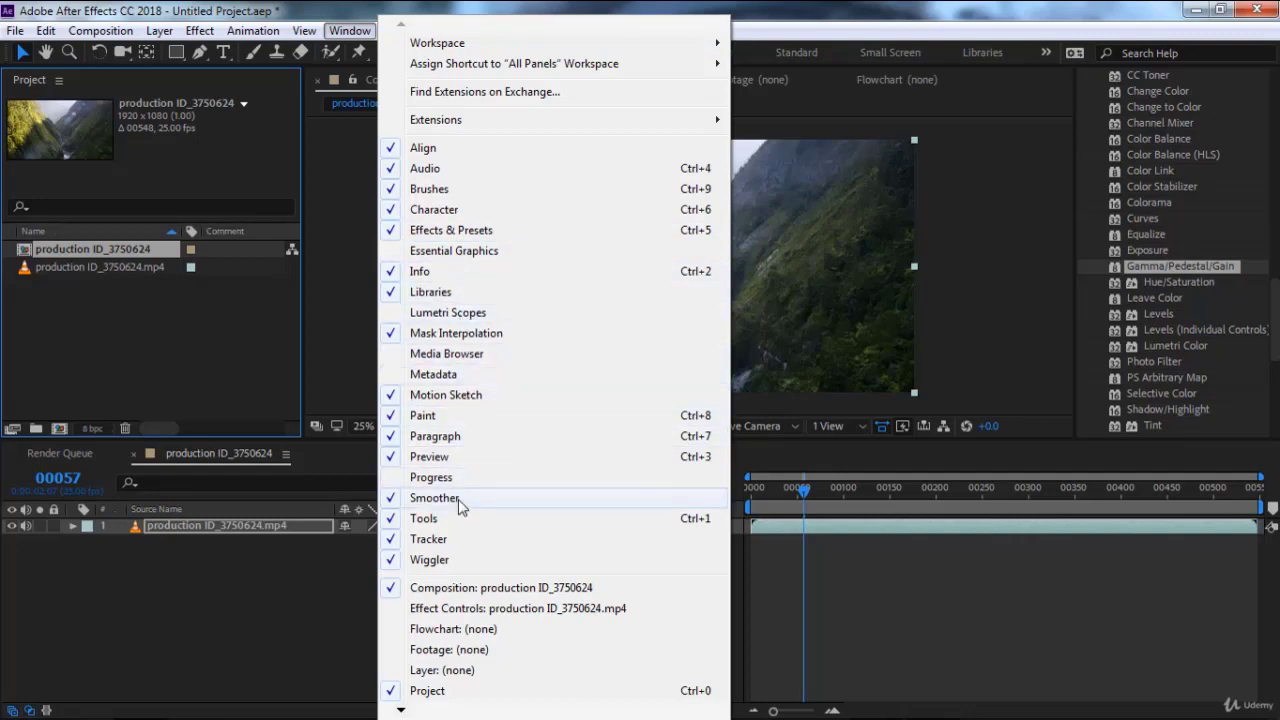
{"action": "left_click", "coordinate": [188, 167]}
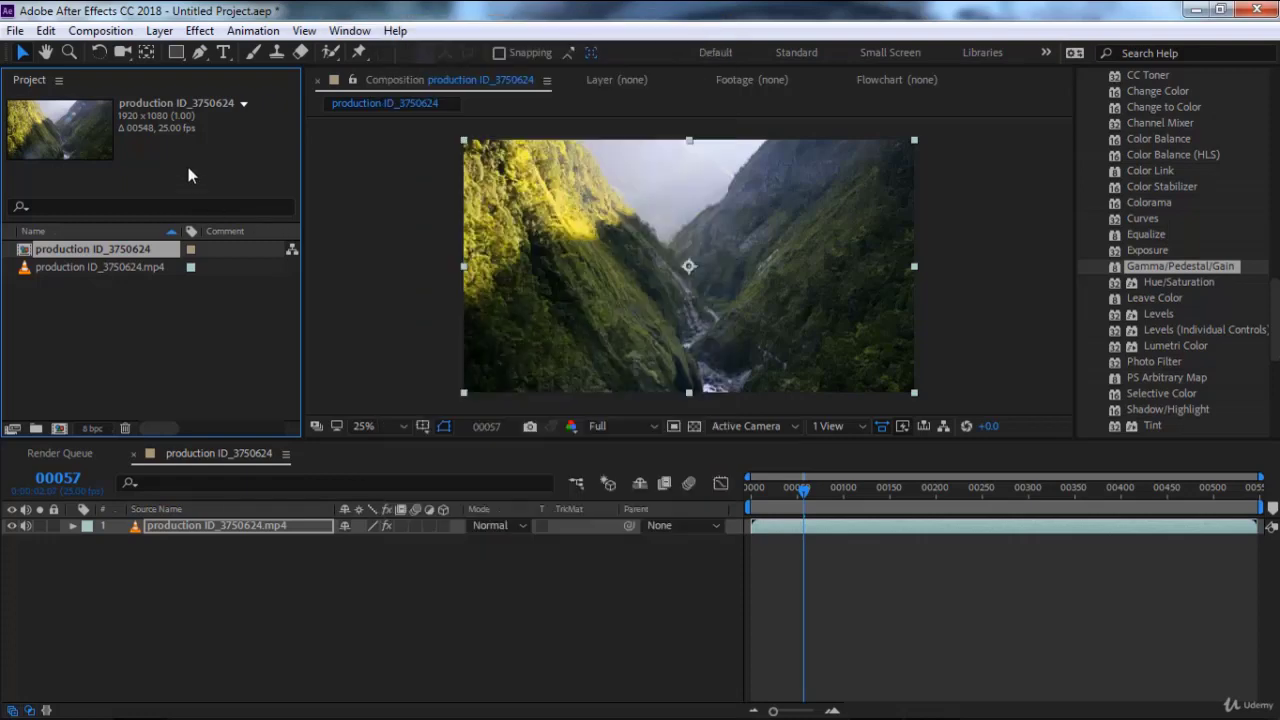
{"action": "left_click", "coordinate": [59, 80]}
{"action": "left_click", "coordinate": [47, 99]}
Step: Narrow the Project panel, undock it into a floating window, and redock it as a left column
{"action": "mouse_move", "coordinate": [300, 80]}
{"action": "left_mouse_down"}
{"action": "mouse_move", "coordinate": [221, 78]}
{"action": "mouse_move", "coordinate": [325, 78]}
{"action": "left_mouse_up"}
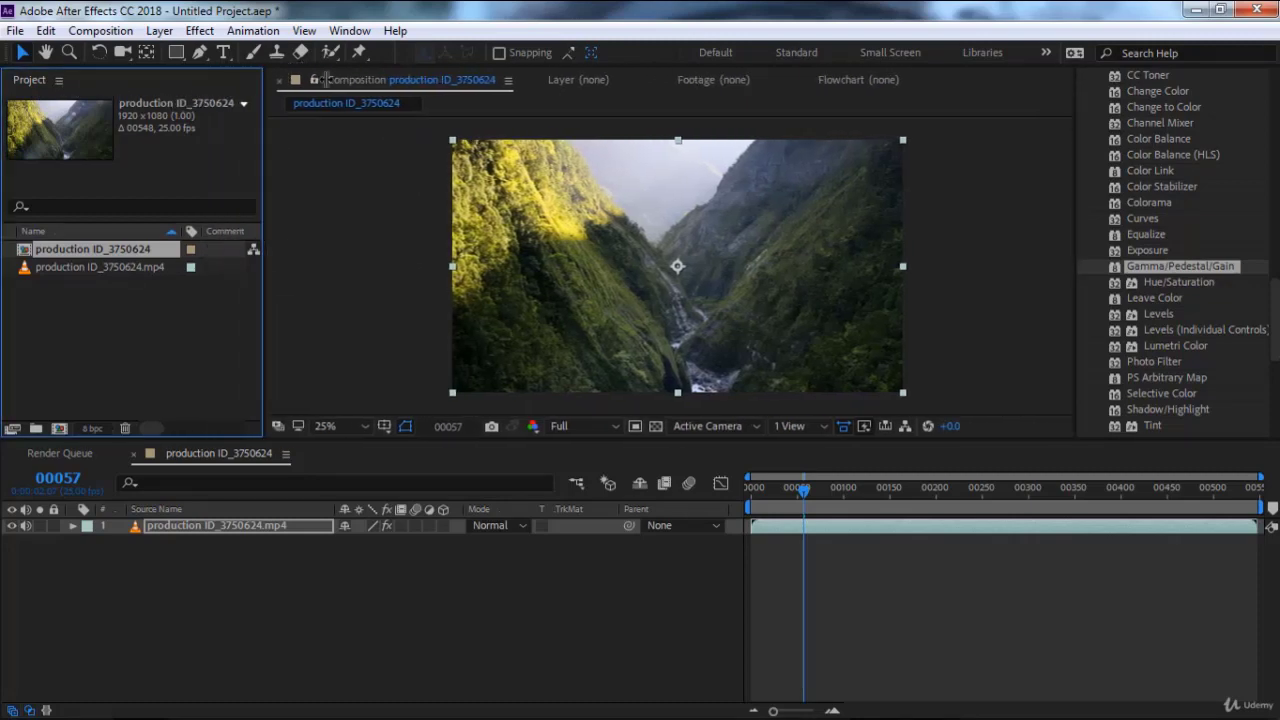
{"action": "left_click", "coordinate": [58, 80]}
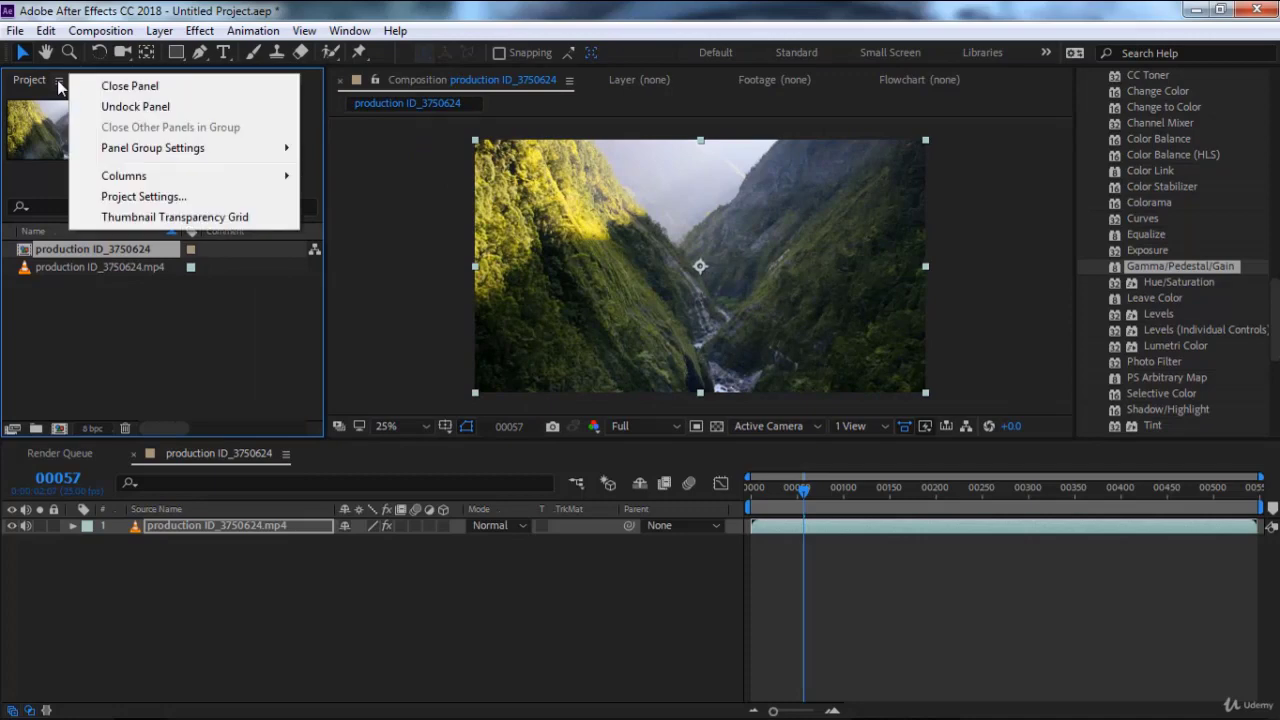
{"action": "left_click", "coordinate": [111, 106]}
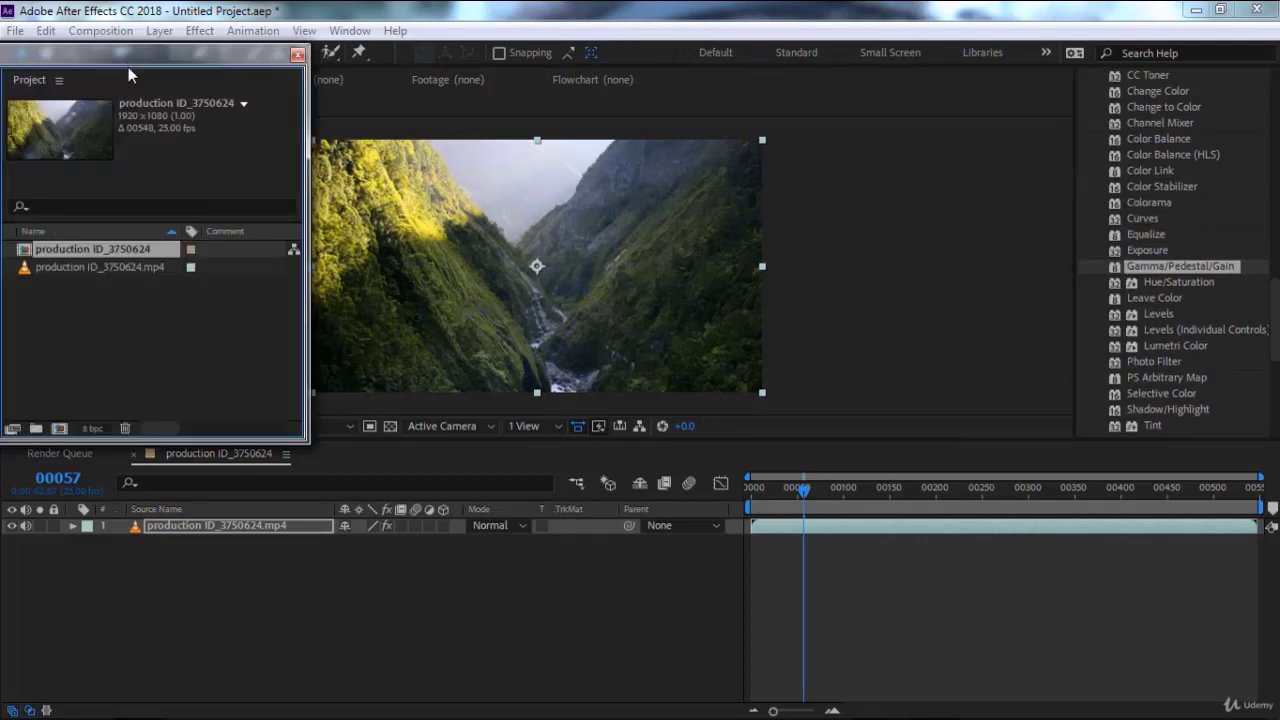
{"action": "left_click_drag", "start_coordinate": [127, 62], "coordinate": [119, 185]}
{"action": "mouse_move", "coordinate": [21, 203]}
{"action": "left_mouse_down"}
{"action": "mouse_move", "coordinate": [20, 167]}
{"action": "mouse_move", "coordinate": [75, 92]}
{"action": "left_mouse_up"}
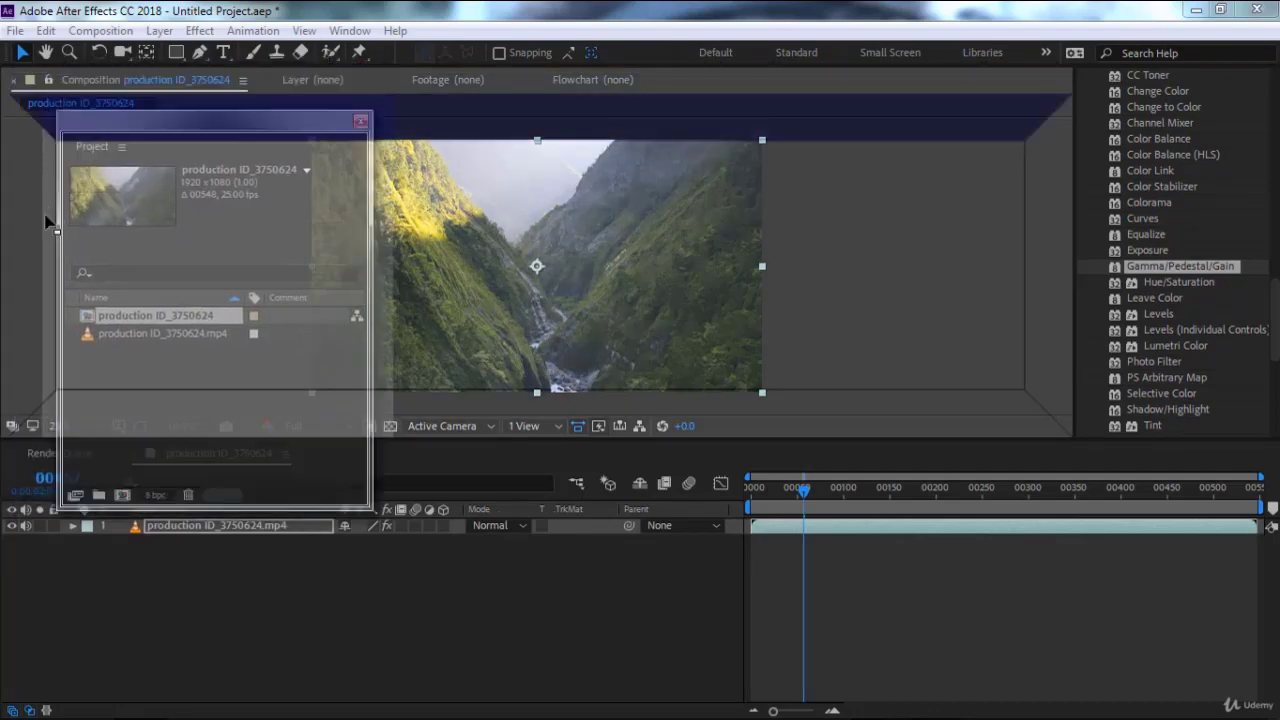
{"action": "left_click_drag", "start_coordinate": [75, 92], "coordinate": [30, 230]}
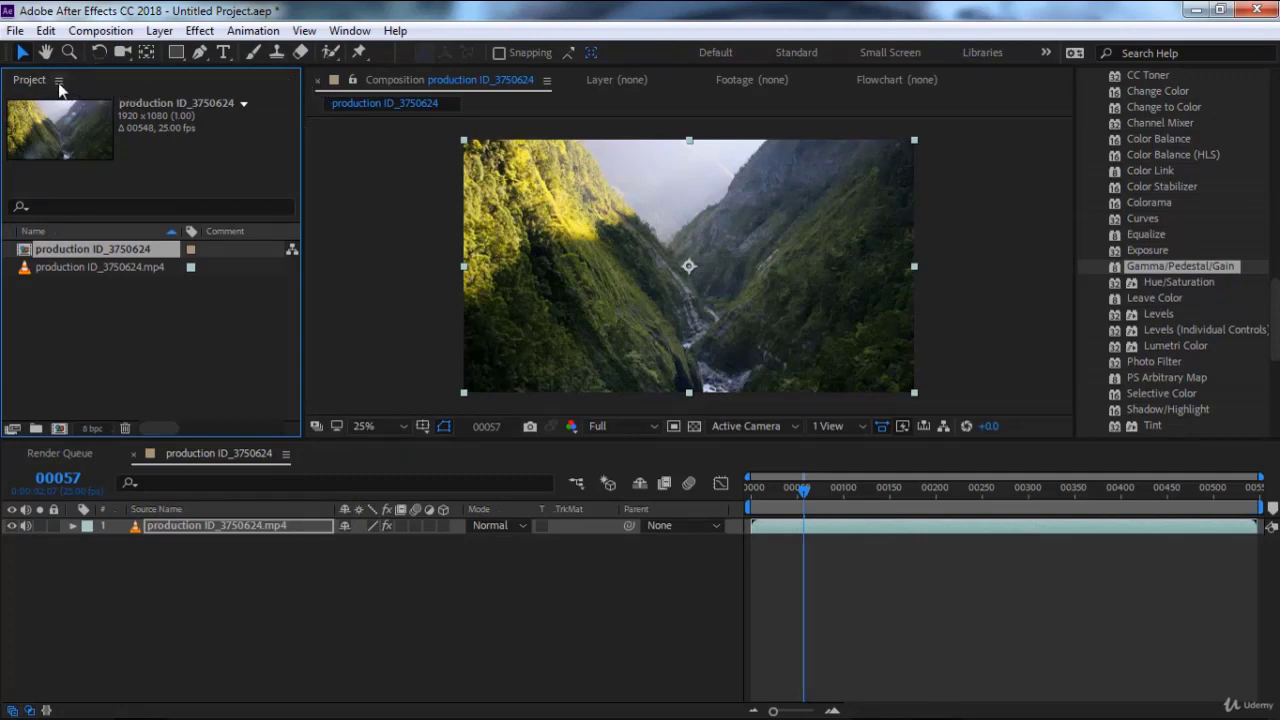
Step: Close the Project panel and the composition viewer, then begin creating a new project
{"action": "left_click", "coordinate": [58, 80]}
{"action": "left_click", "coordinate": [115, 87]}
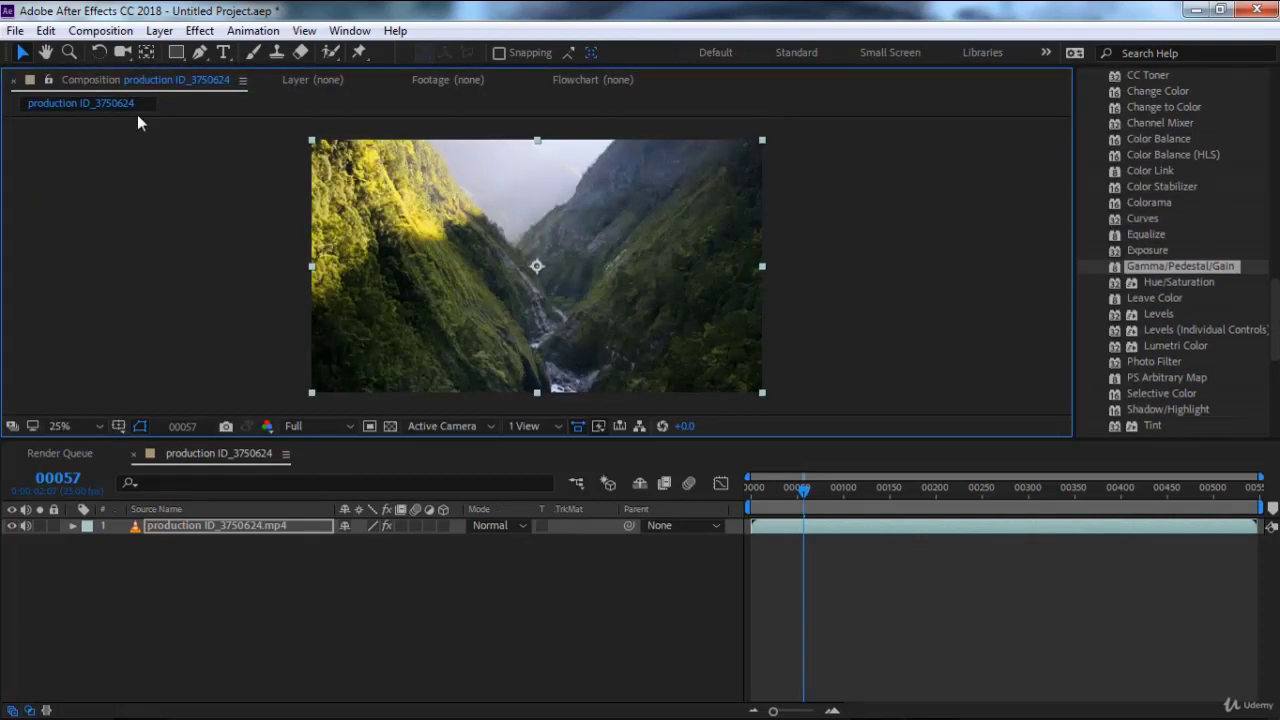
{"action": "left_click", "coordinate": [151, 77]}
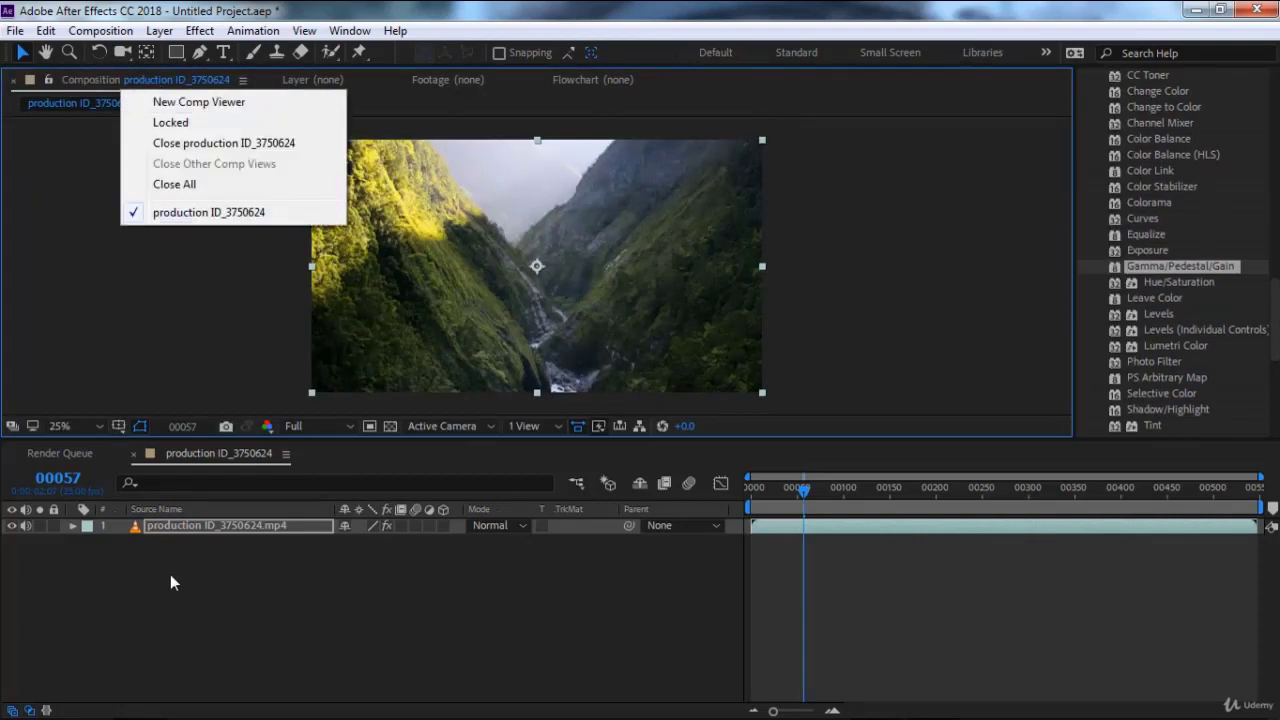
{"action": "left_click", "coordinate": [170, 574]}
{"action": "left_click", "coordinate": [195, 536]}
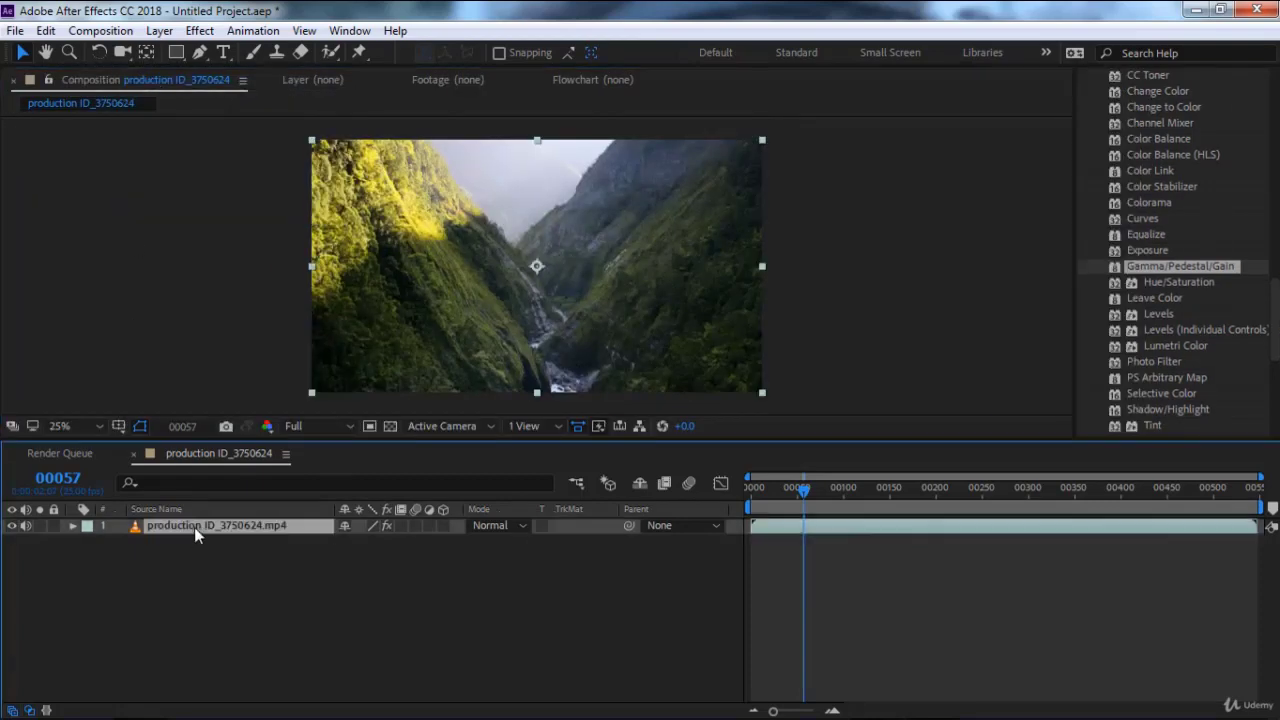
{"action": "left_click", "coordinate": [12, 79]}
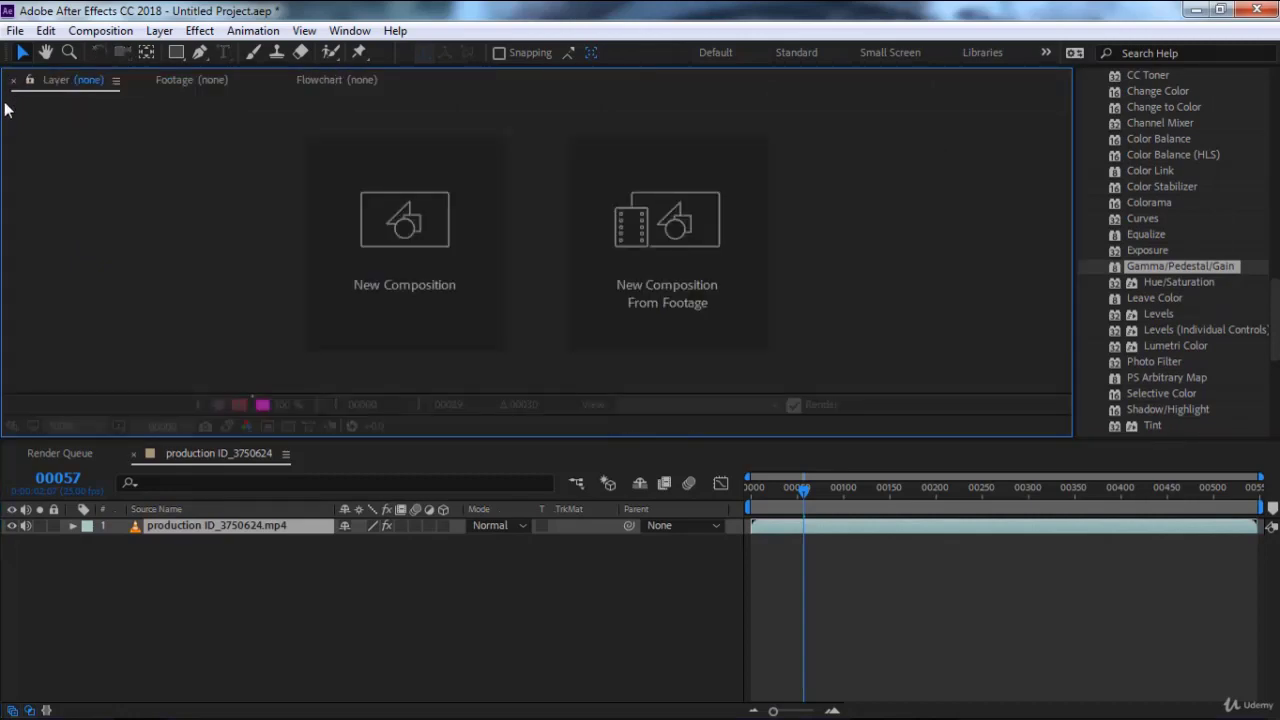
{"action": "left_click", "coordinate": [257, 532]}
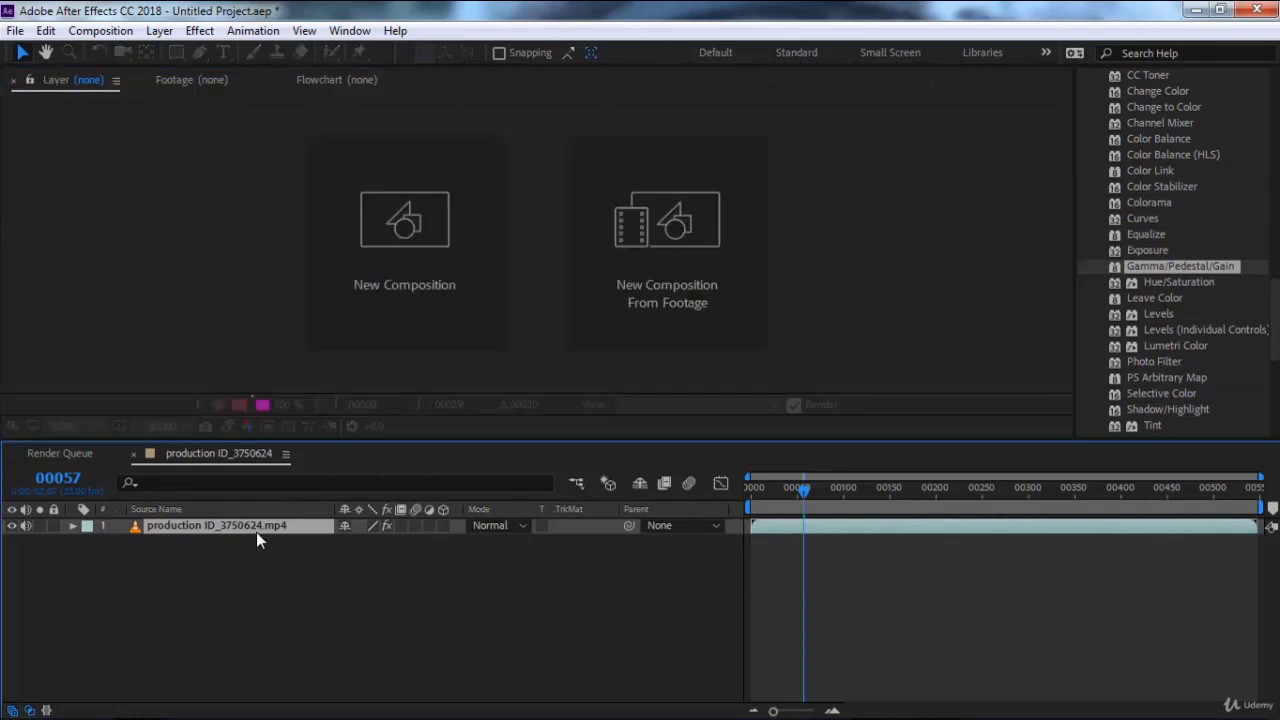
{"action": "left_click", "coordinate": [202, 78]}
{"action": "left_click", "coordinate": [336, 79]}
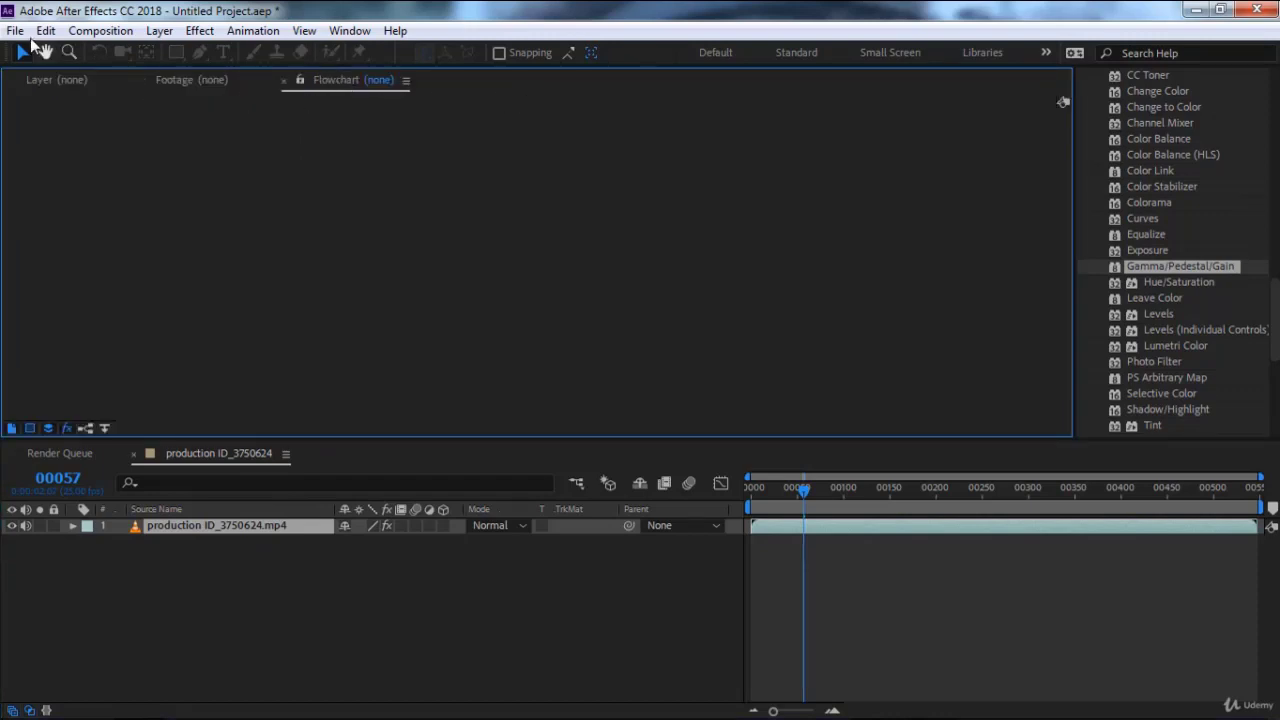
{"action": "left_click", "coordinate": [15, 30]}
Step: Start a new project, discarding unsaved changes to the current one
{"action": "mouse_move", "coordinate": [35, 50]}
{"action": "left_click", "coordinate": [313, 62]}
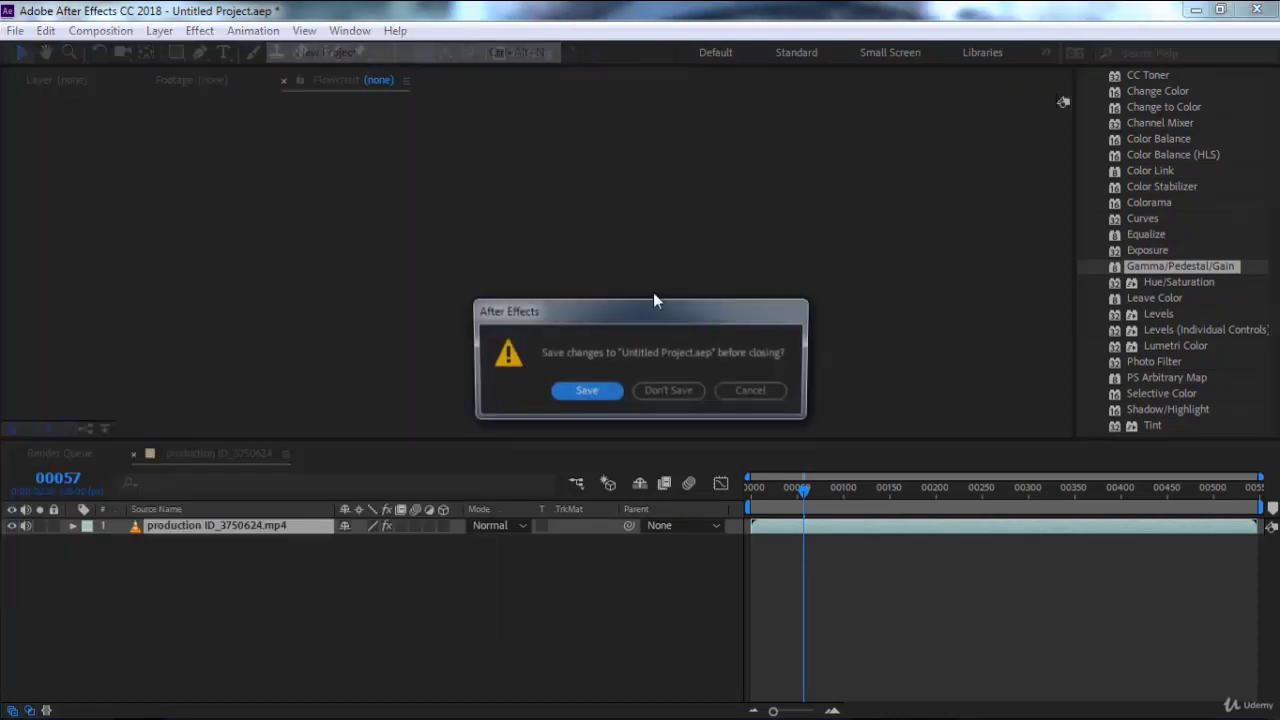
{"action": "left_click", "coordinate": [673, 395]}
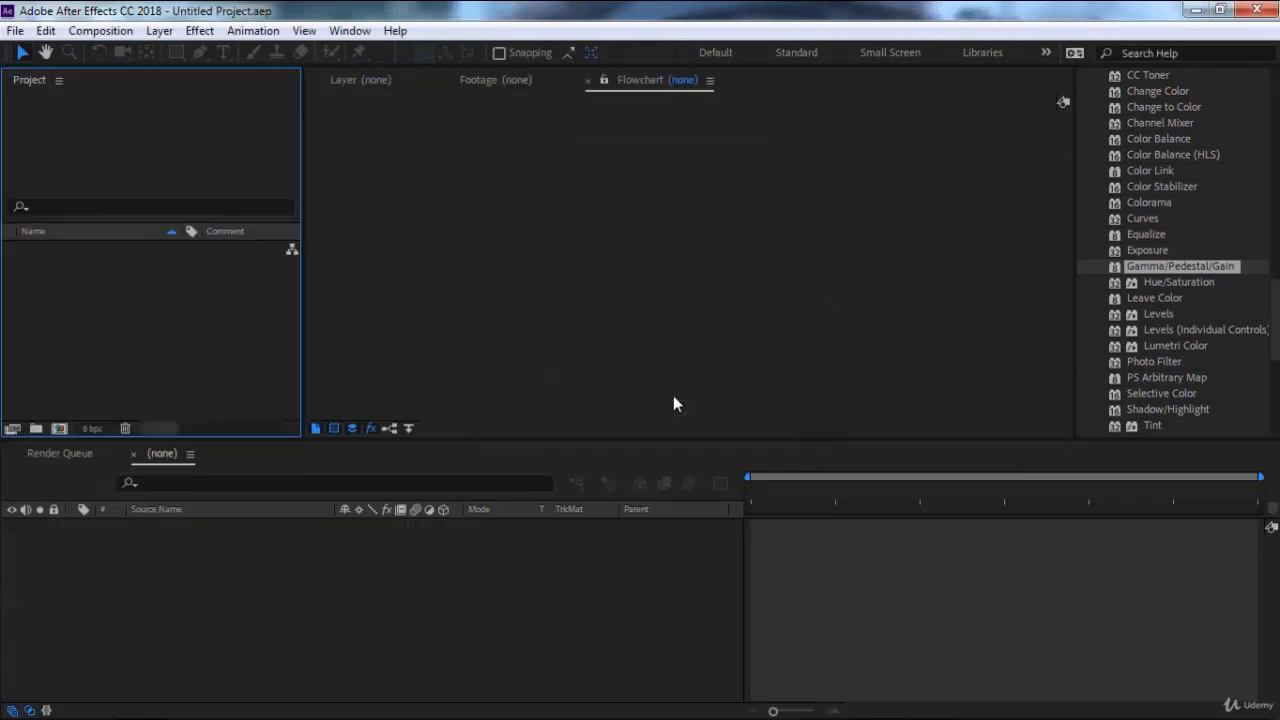
Step: Switch workspaces to Animation, then All Panels, and select the production ID_3750624 clip in Explorer
{"action": "left_click", "coordinate": [350, 30]}
{"action": "mouse_move", "coordinate": [435, 50]}
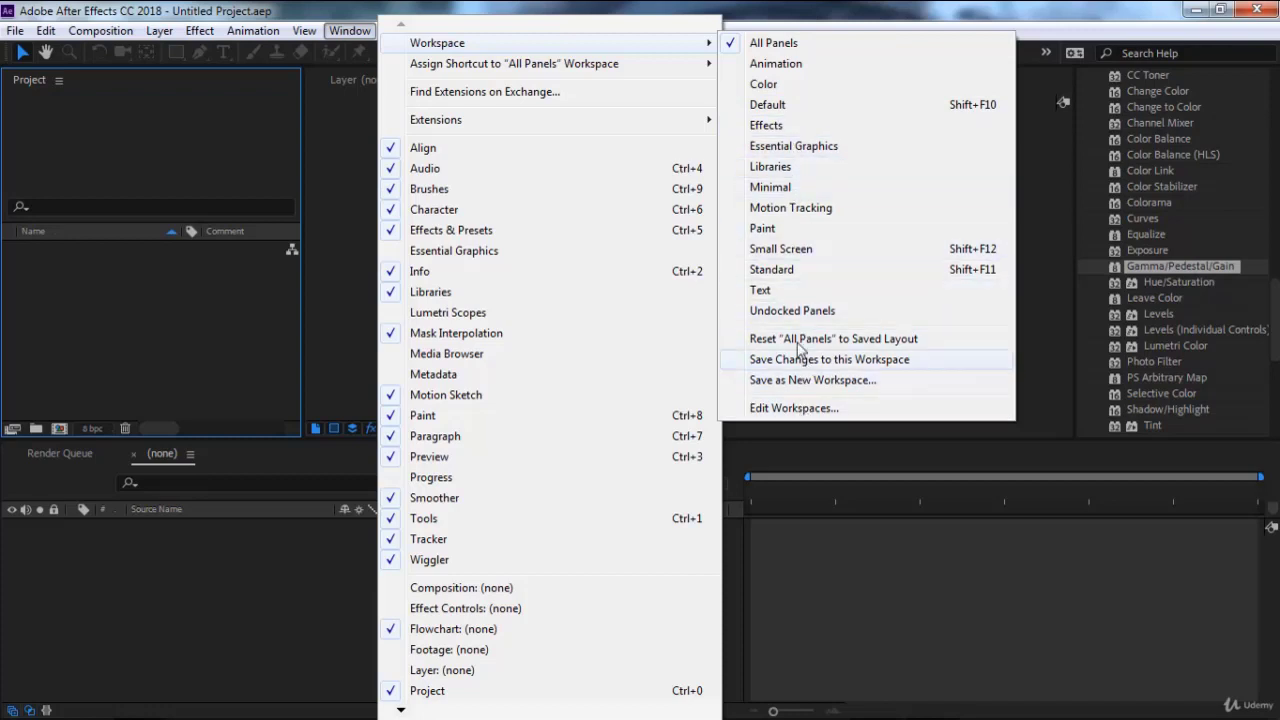
{"action": "left_click", "coordinate": [786, 70]}
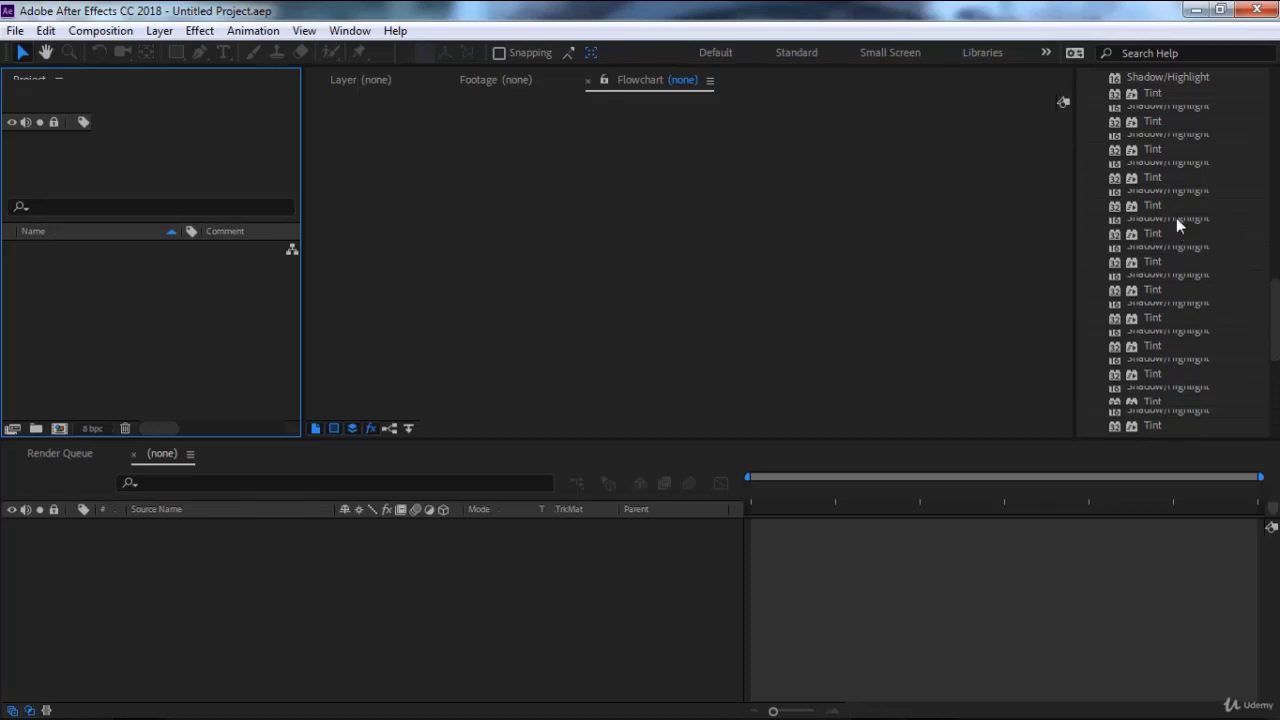
{"action": "left_click", "coordinate": [355, 31]}
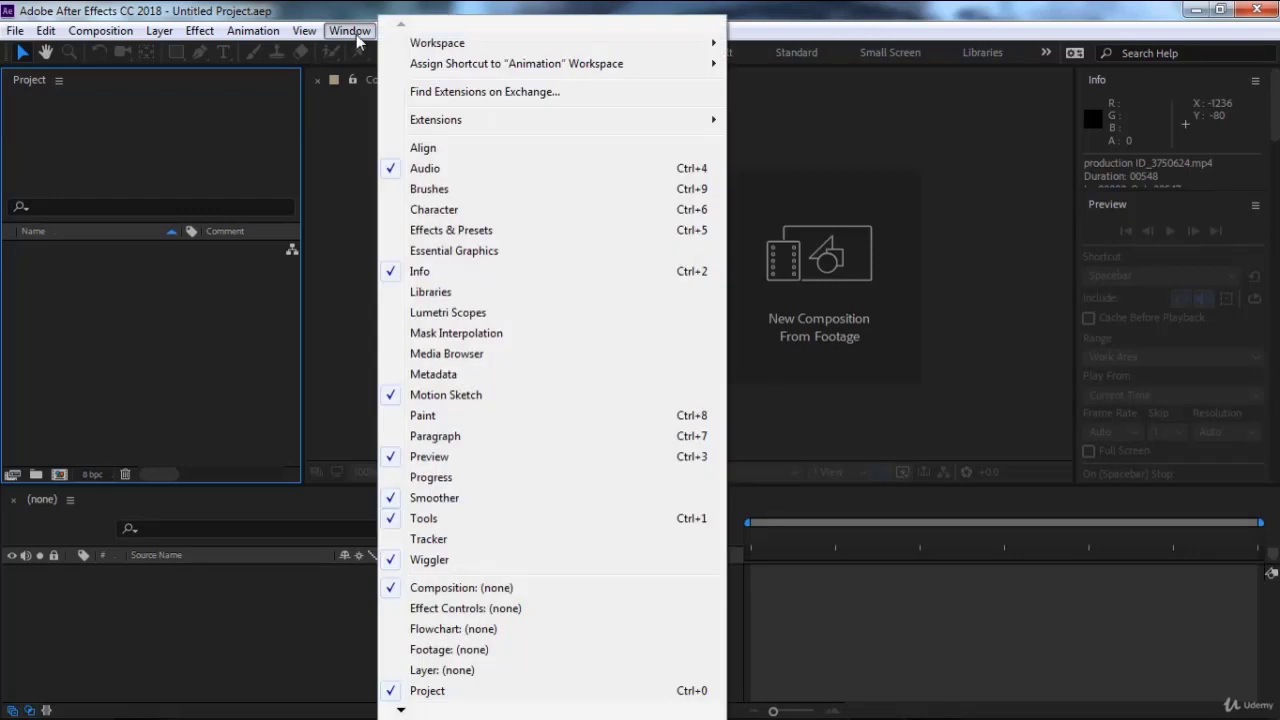
{"action": "mouse_move", "coordinate": [503, 45]}
{"action": "left_click", "coordinate": [768, 45]}
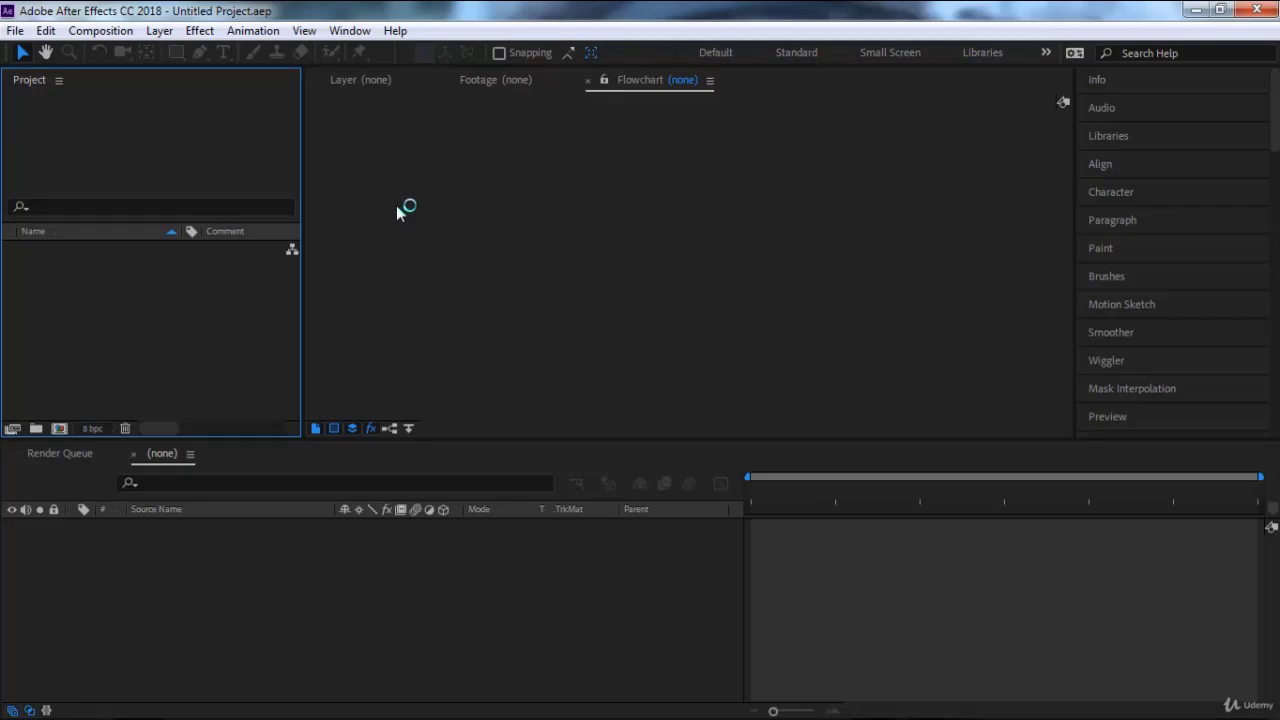
{"action": "left_click", "coordinate": [140, 702]}
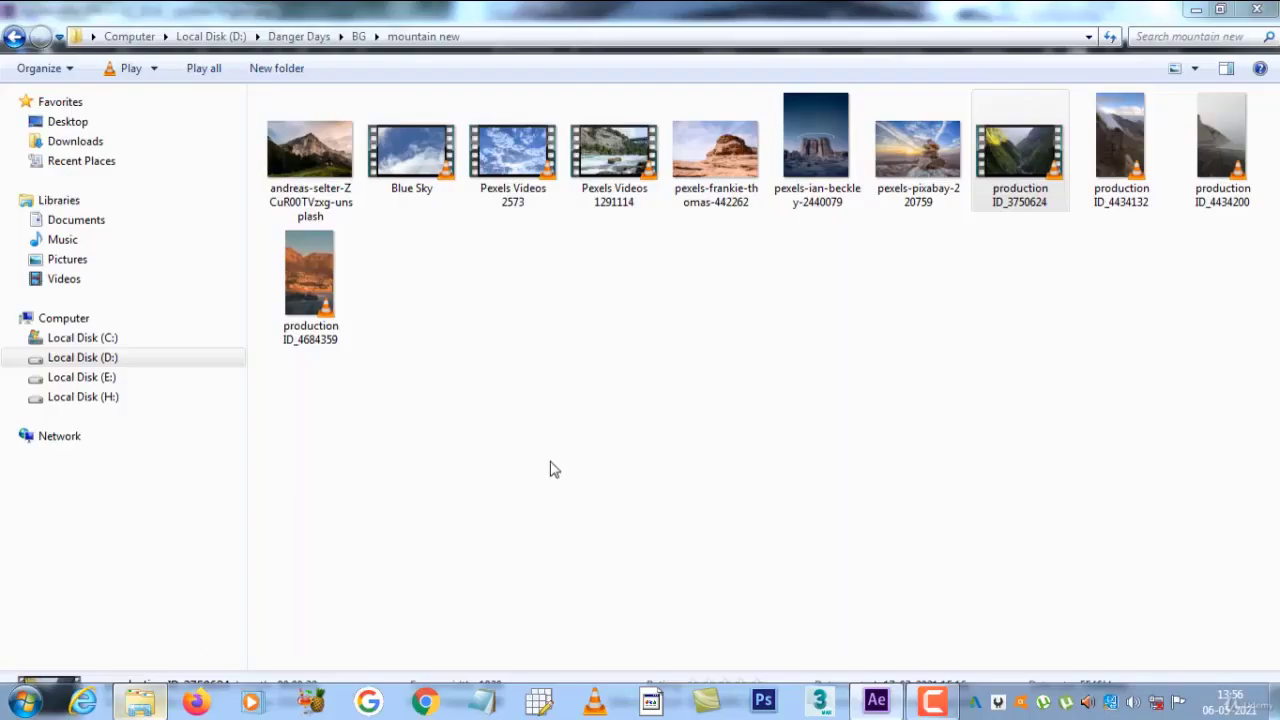
{"action": "left_click", "coordinate": [1025, 160]}
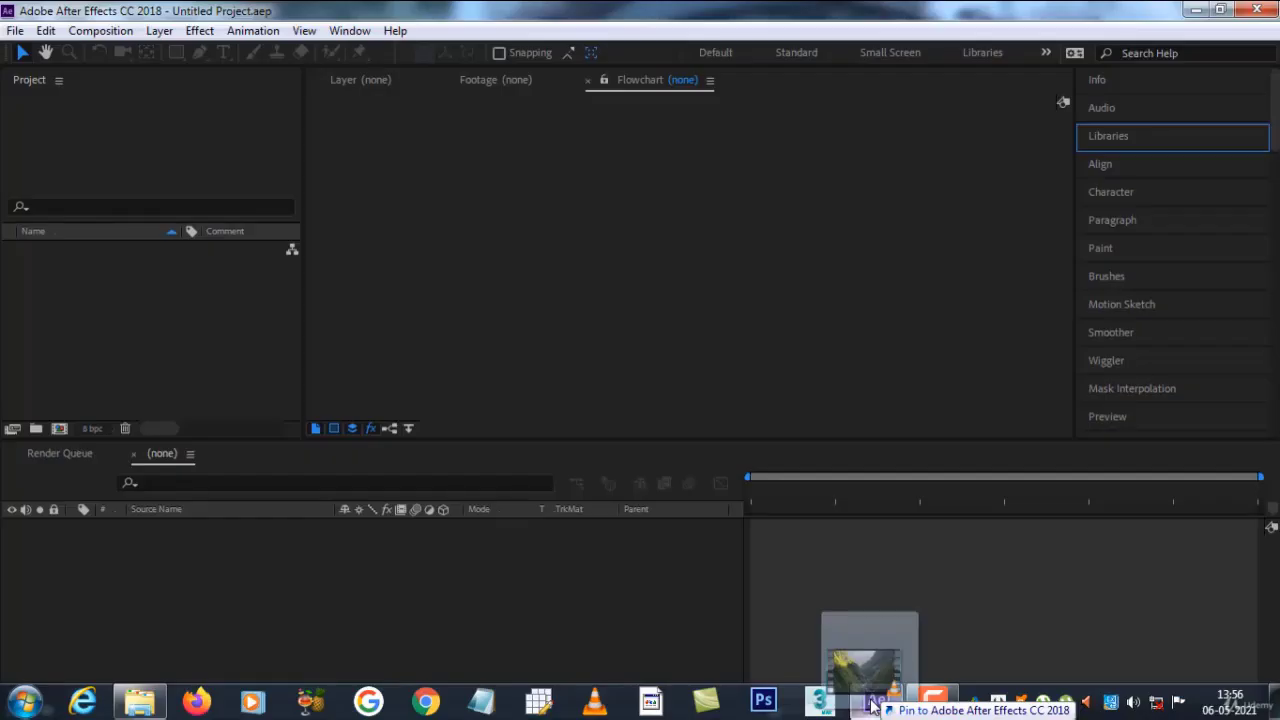
Step: Import production ID_3750624.mp4, make a composition from it, and scroll Effects & Presets to Color Correction
{"action": "mouse_move", "coordinate": [875, 705]}
{"action": "left_mouse_down"}
{"action": "mouse_move", "coordinate": [124, 341]}
{"action": "mouse_move", "coordinate": [137, 309]}
{"action": "left_mouse_up"}
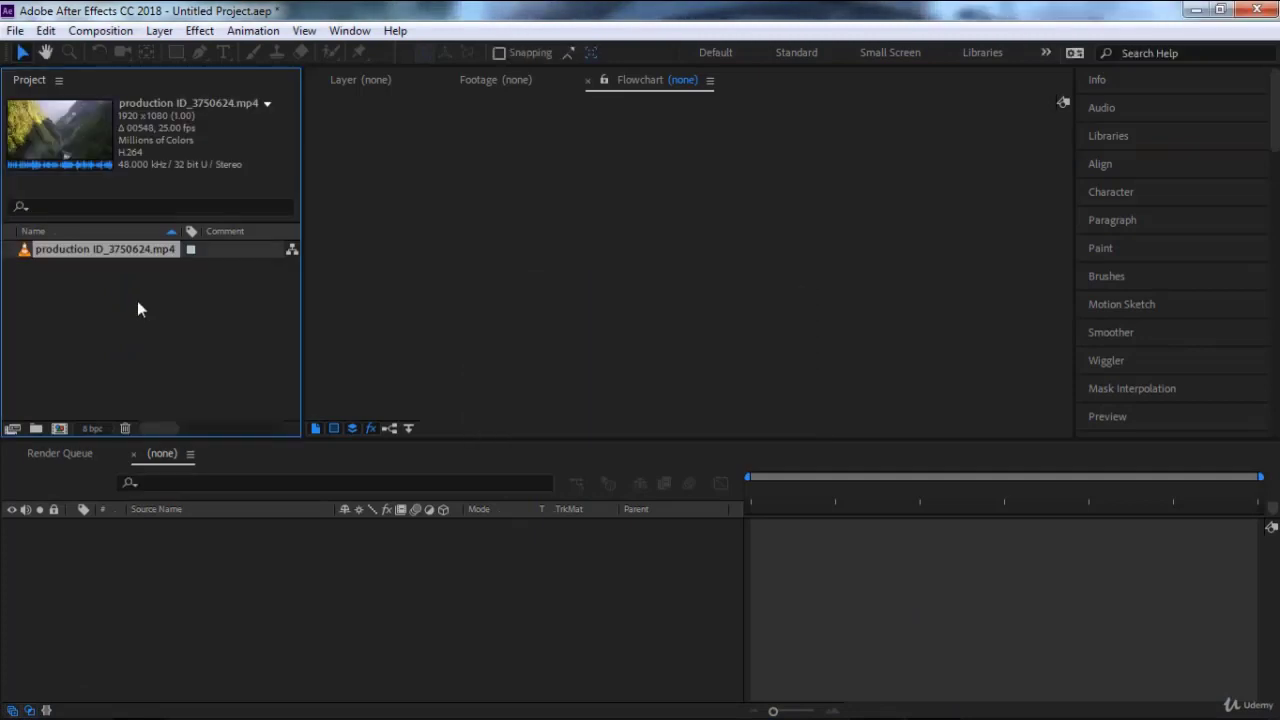
{"action": "left_click_drag", "start_coordinate": [105, 254], "coordinate": [170, 590]}
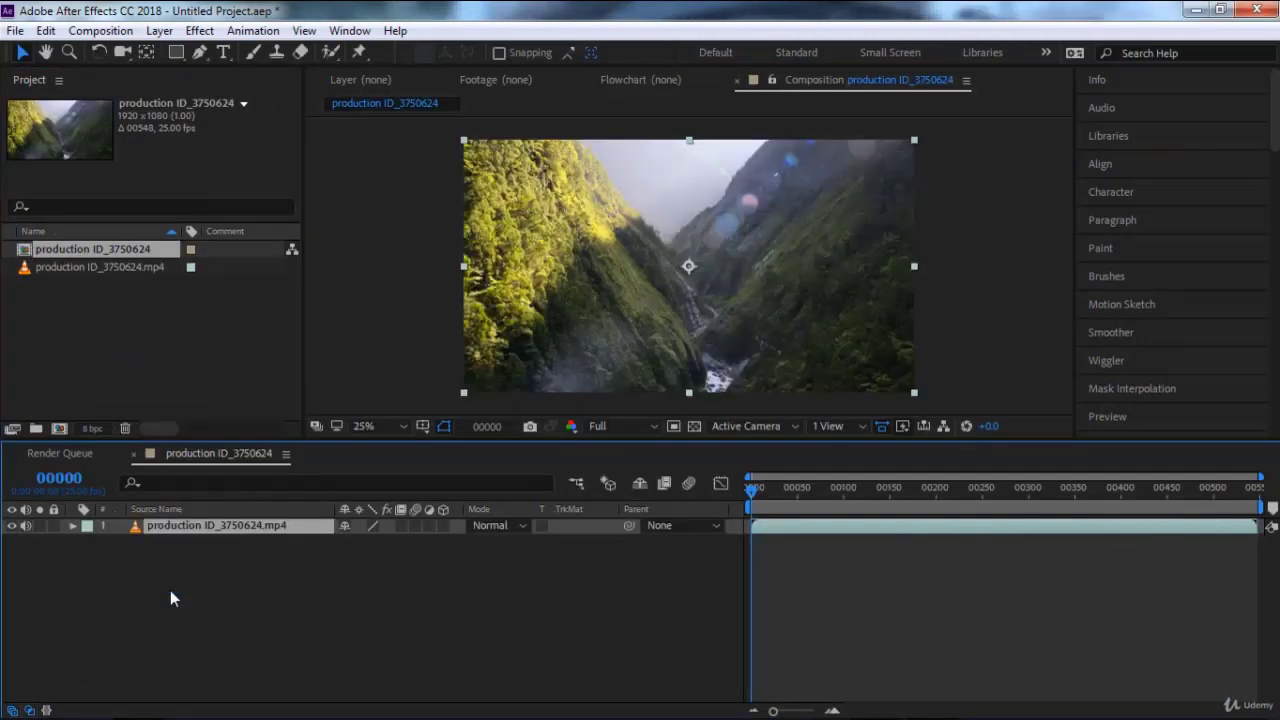
{"action": "scroll", "coordinate": [1133, 285], "scroll_direction": "down", "scroll_amount": 5}
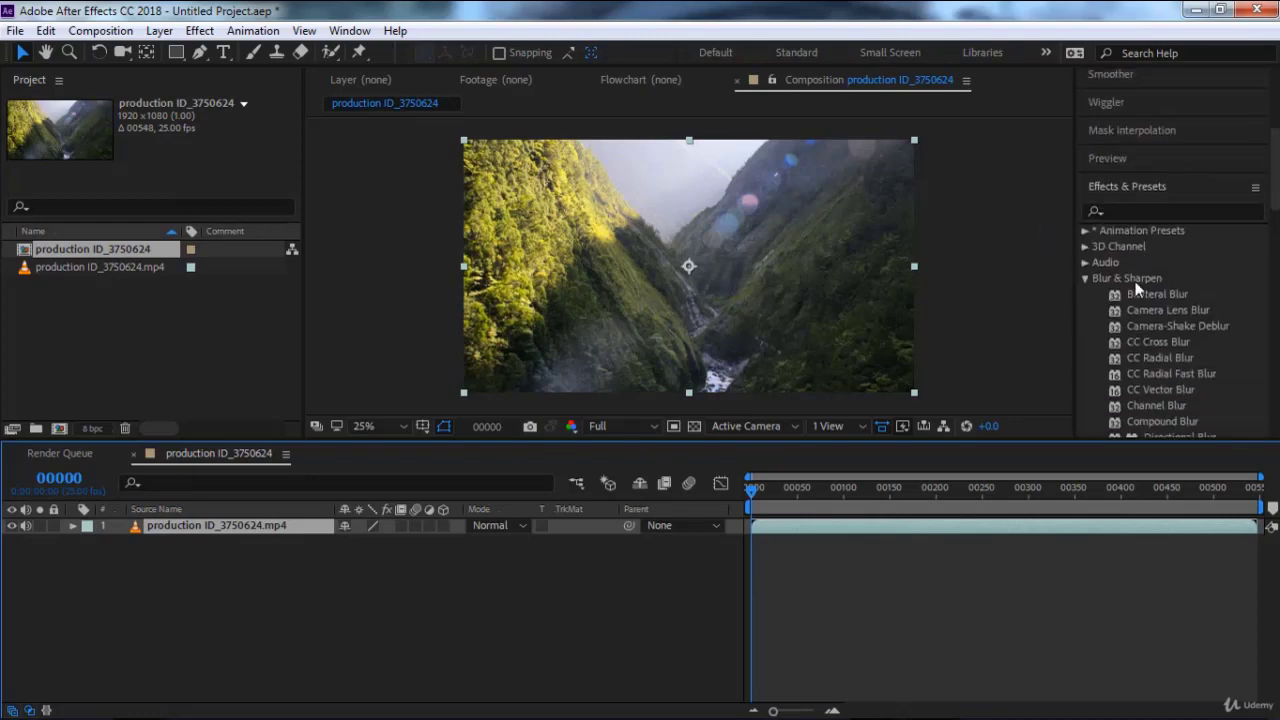
{"action": "scroll", "coordinate": [1135, 283], "scroll_direction": "down", "scroll_amount": 2}
{"action": "scroll", "coordinate": [1135, 283], "scroll_direction": "down", "scroll_amount": 4}
{"action": "scroll", "coordinate": [1135, 283], "scroll_direction": "down", "scroll_amount": 4}
{"action": "scroll", "coordinate": [1137, 285], "scroll_direction": "down", "scroll_amount": 5}
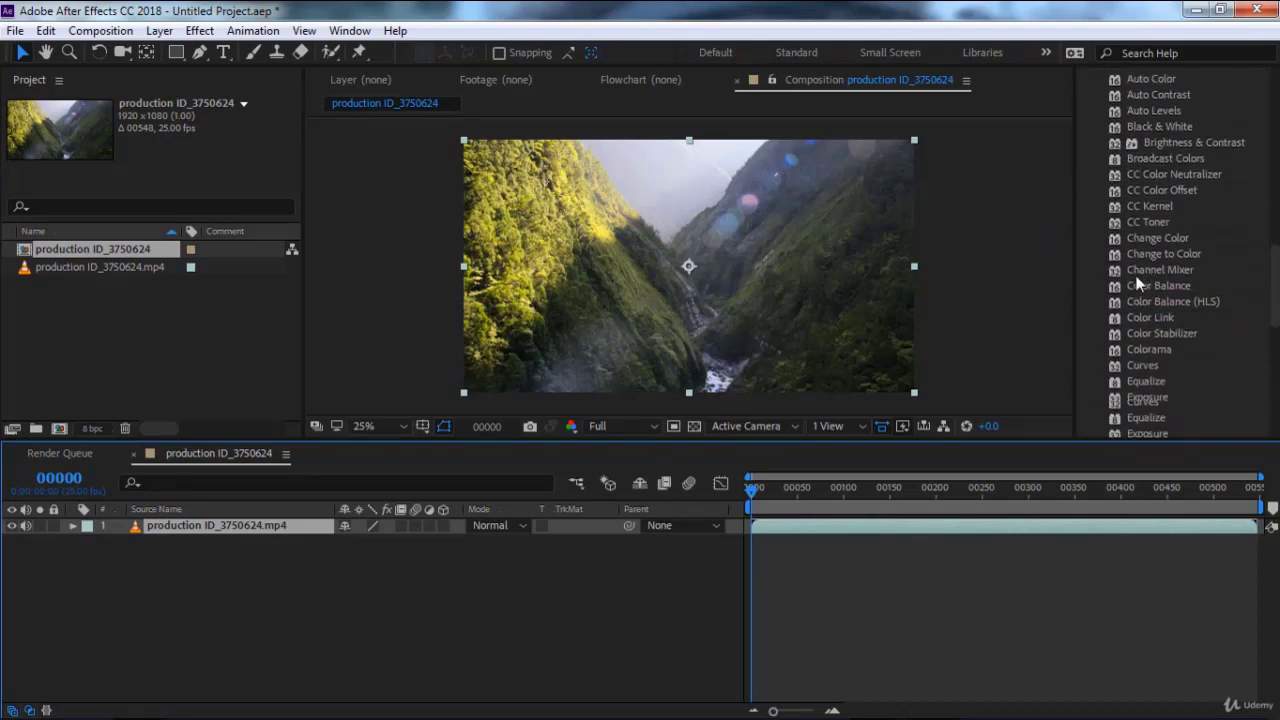
{"action": "scroll", "coordinate": [1137, 285], "scroll_direction": "down", "scroll_amount": 2}
{"action": "scroll", "coordinate": [1137, 285], "scroll_direction": "down", "scroll_amount": 3}
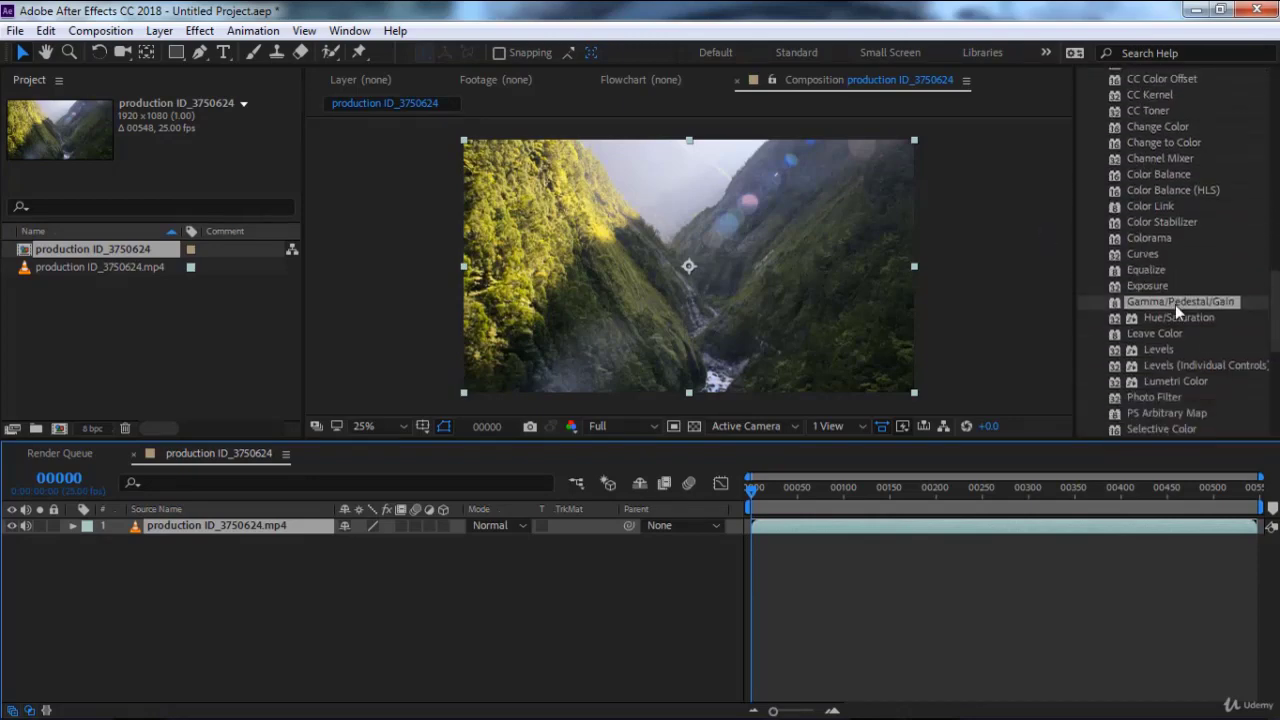
{"action": "scroll", "coordinate": [1175, 304], "scroll_direction": "down", "scroll_amount": 1}
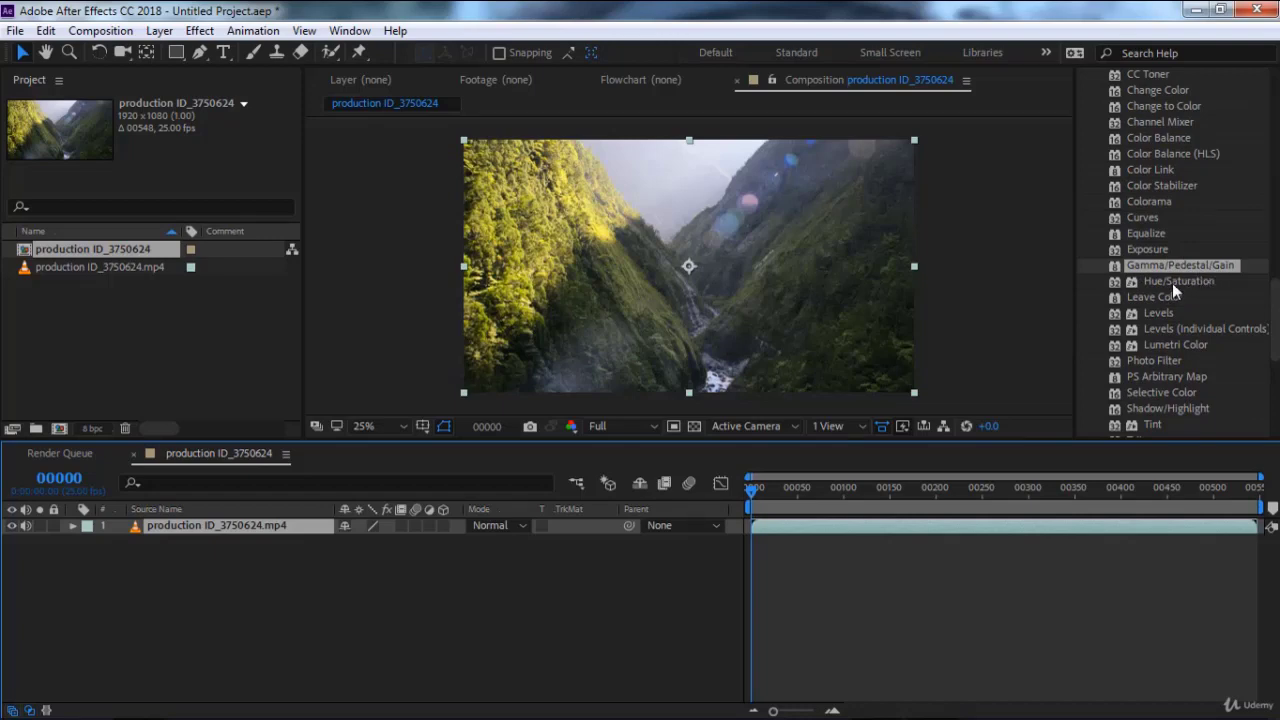
Step: Apply Hue/Saturation to the drone clip and dock its Effect Controls above the project list
{"action": "double_click", "coordinate": [1178, 283]}
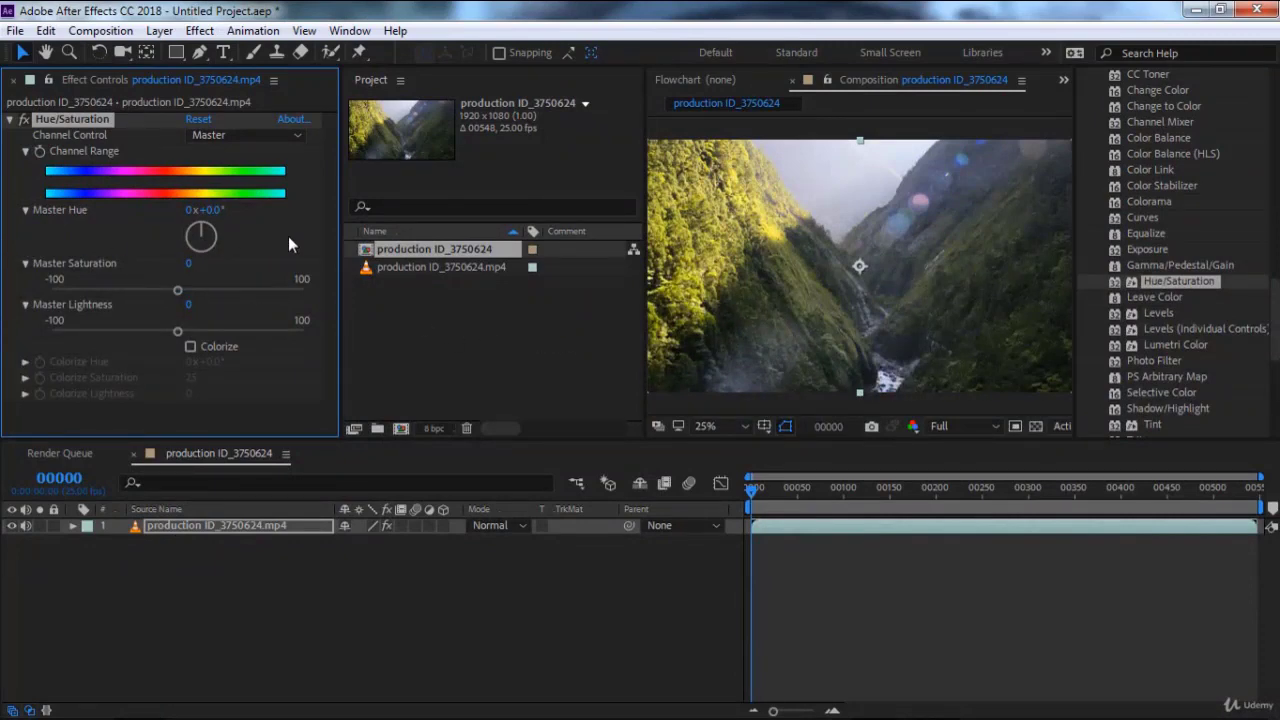
{"action": "mouse_move", "coordinate": [340, 224]}
{"action": "left_mouse_down"}
{"action": "mouse_move", "coordinate": [186, 224]}
{"action": "mouse_move", "coordinate": [341, 235]}
{"action": "left_mouse_up"}
{"action": "mouse_move", "coordinate": [376, 87]}
{"action": "left_mouse_down"}
{"action": "mouse_move", "coordinate": [88, 104]}
{"action": "mouse_move", "coordinate": [8, 88]}
{"action": "left_mouse_up"}
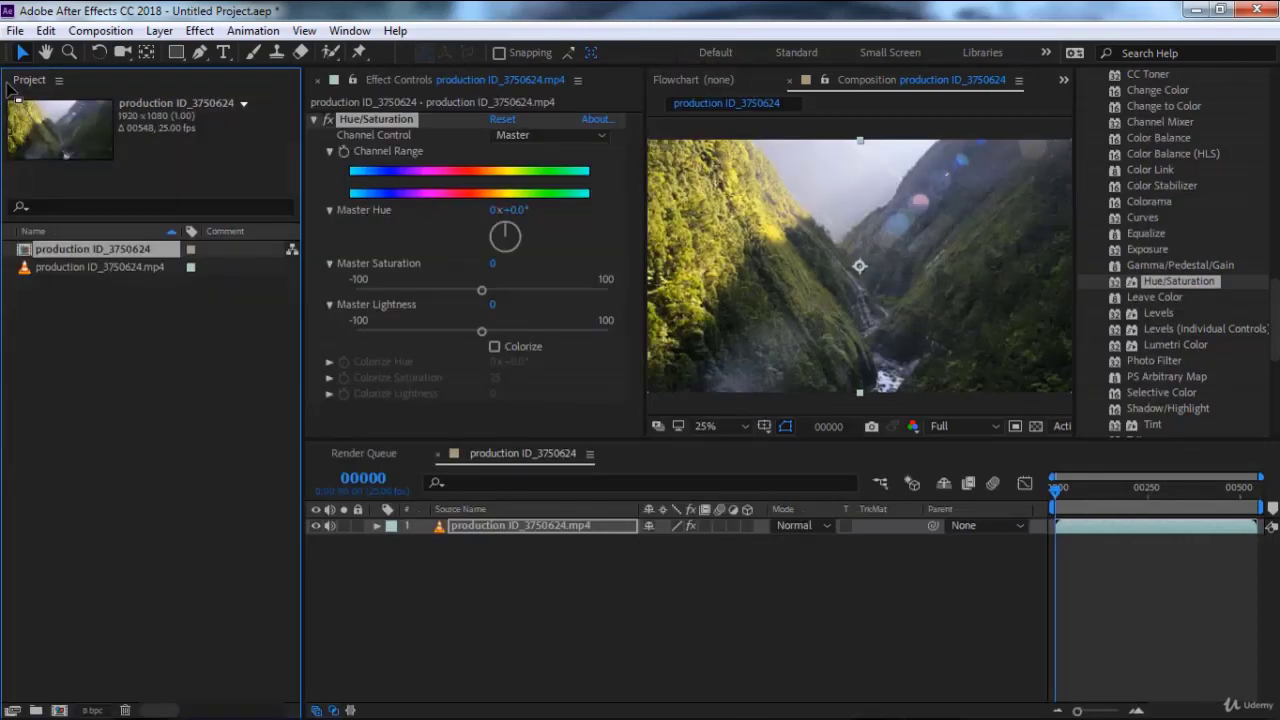
{"action": "left_click", "coordinate": [462, 76]}
{"action": "left_click", "coordinate": [361, 81]}
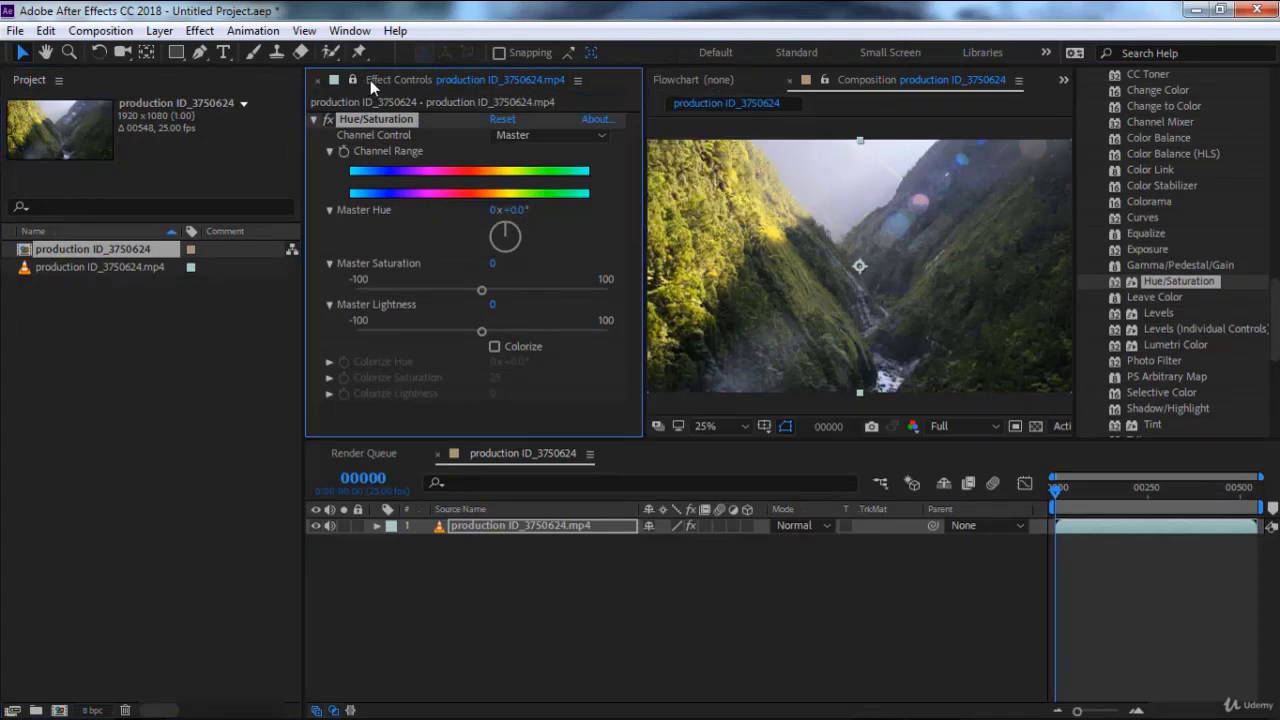
{"action": "left_click_drag", "start_coordinate": [370, 80], "coordinate": [150, 112]}
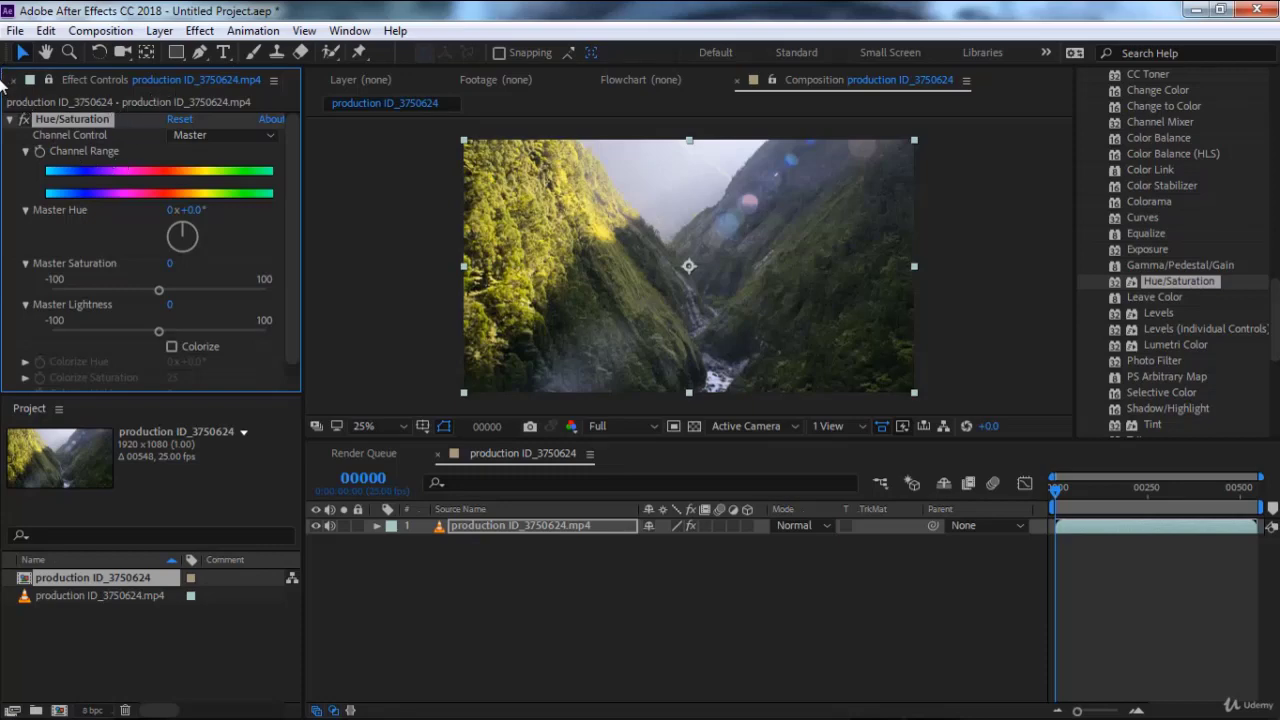
Step: Stack the Effect Controls panel into the Project panel's group on the left
{"action": "left_click_drag", "start_coordinate": [126, 80], "coordinate": [391, 92]}
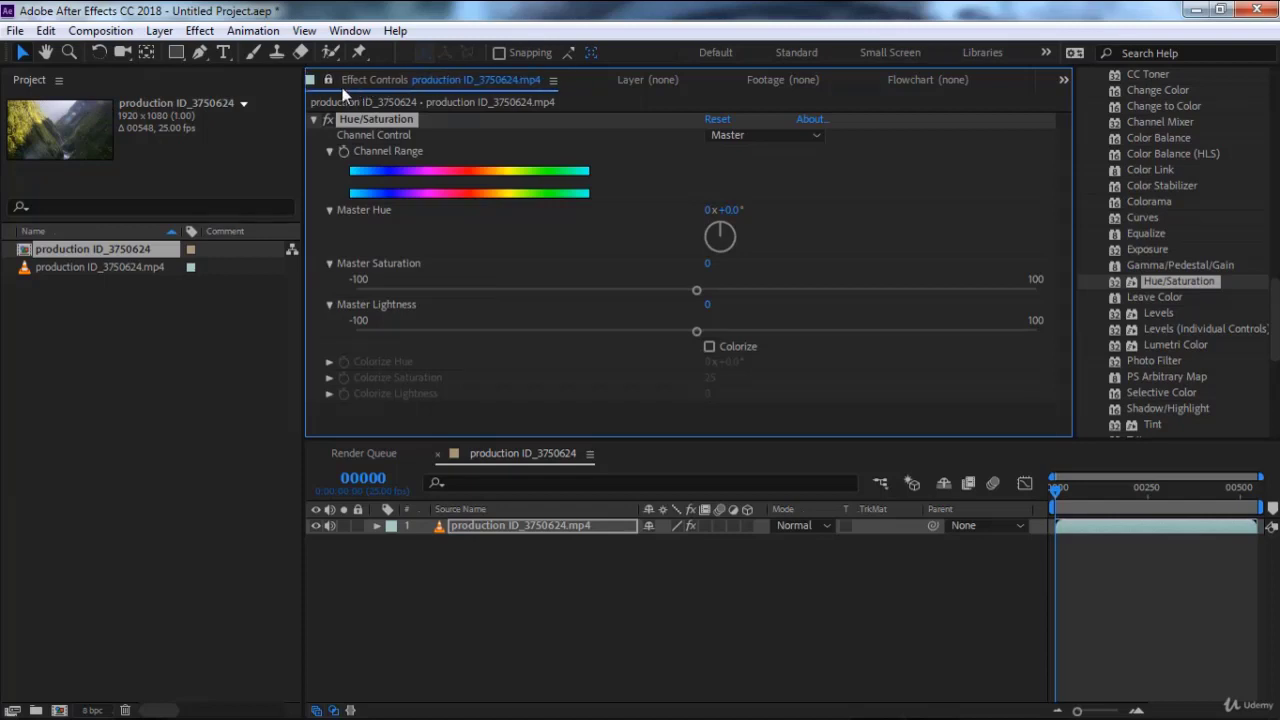
{"action": "mouse_move", "coordinate": [86, 94]}
{"action": "left_mouse_down"}
{"action": "mouse_move", "coordinate": [98, 201]}
{"action": "mouse_move", "coordinate": [266, 199]}
{"action": "mouse_move", "coordinate": [261, 179]}
{"action": "left_mouse_up"}
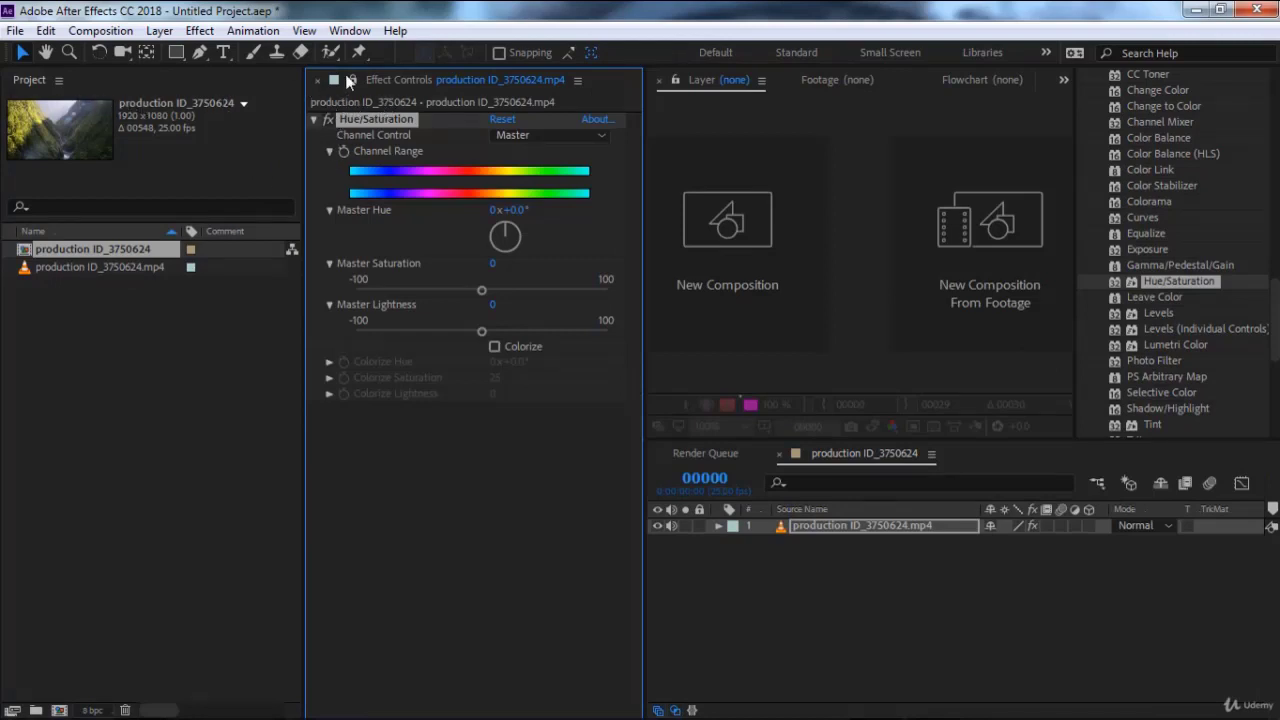
{"action": "left_click_drag", "start_coordinate": [348, 80], "coordinate": [135, 92]}
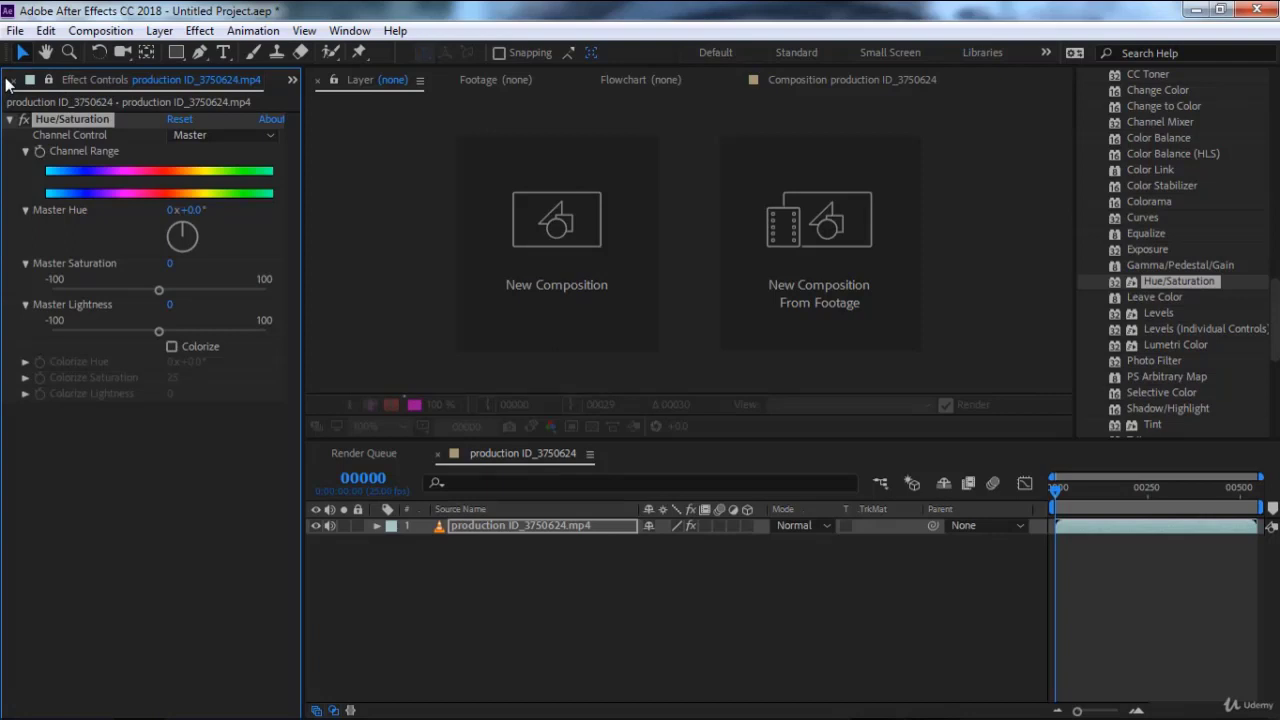
Step: Switch the left panel between Project and Hue/Saturation Effect Controls using the >> overflow list
{"action": "left_click", "coordinate": [291, 80]}
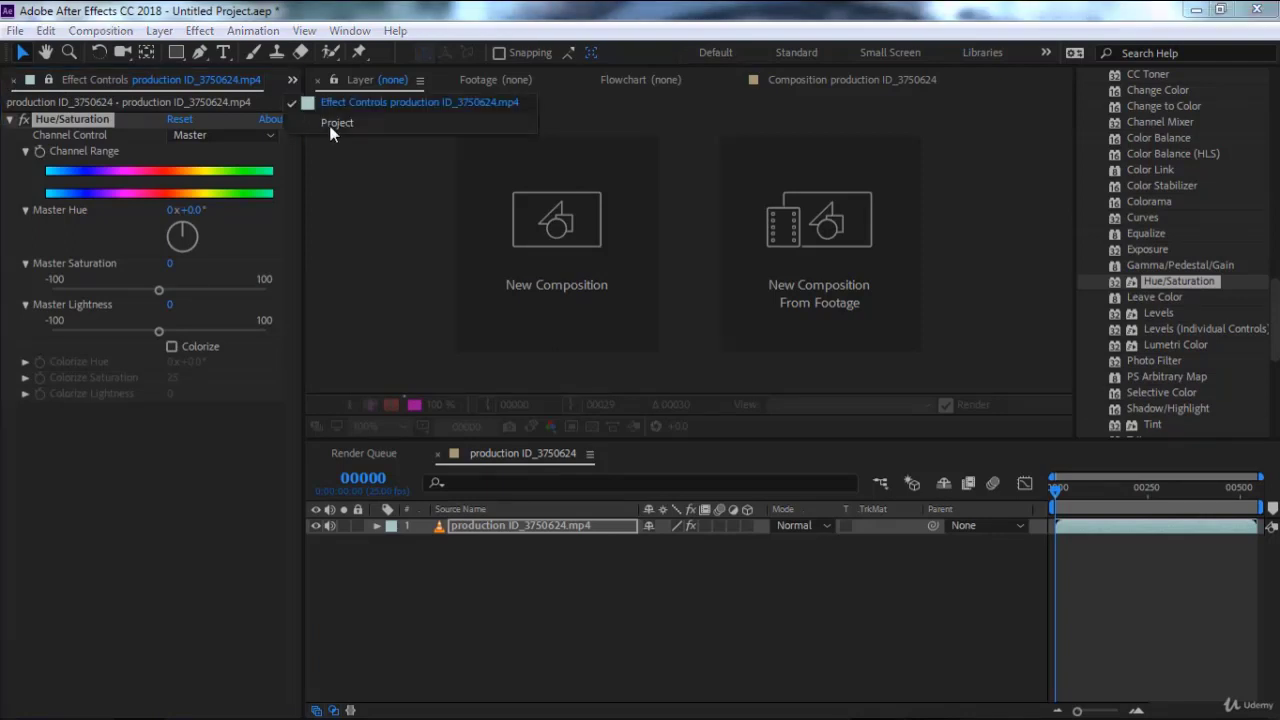
{"action": "left_click", "coordinate": [331, 124]}
{"action": "left_click", "coordinate": [292, 81]}
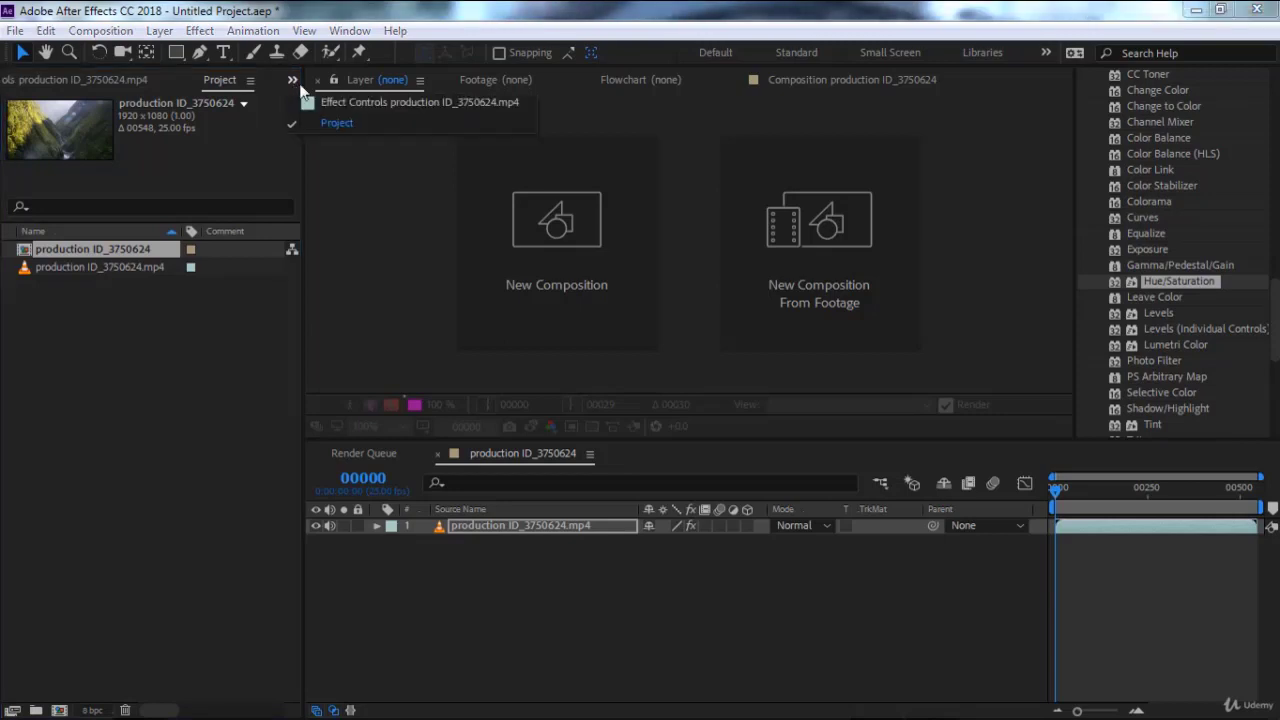
{"action": "left_click", "coordinate": [324, 104]}
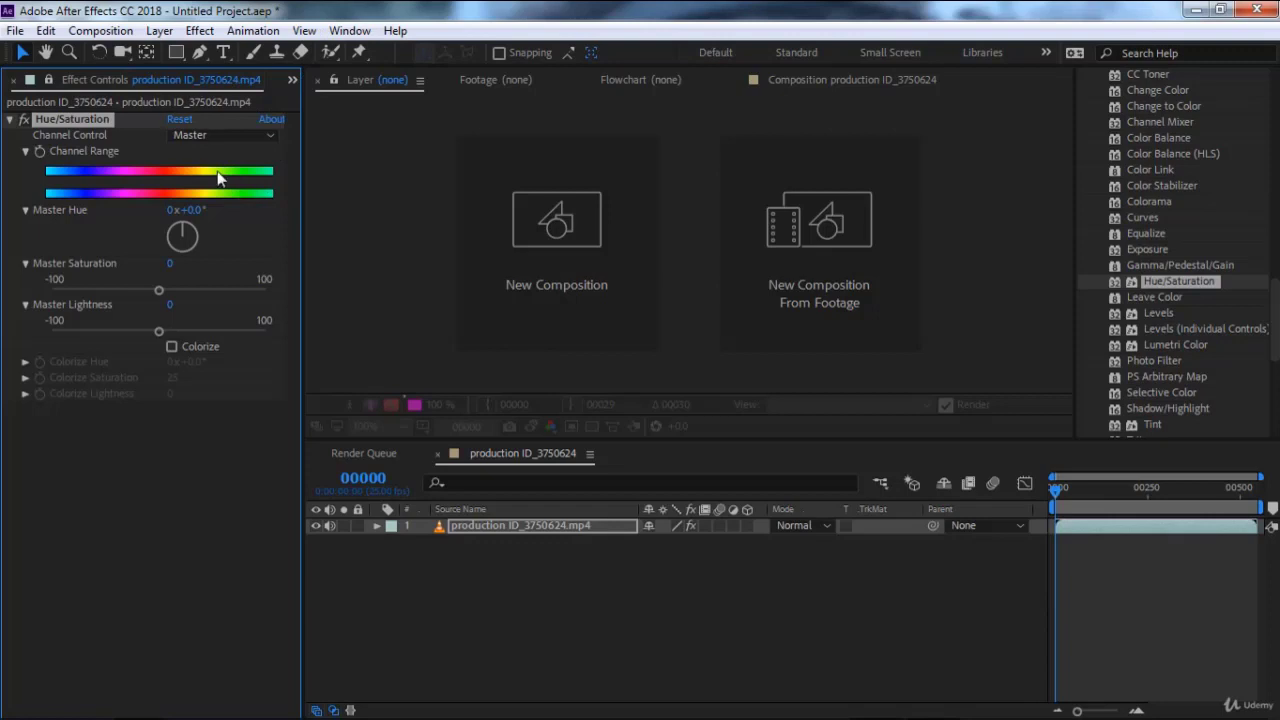
{"action": "left_click", "coordinate": [291, 81]}
{"action": "left_click", "coordinate": [341, 125]}
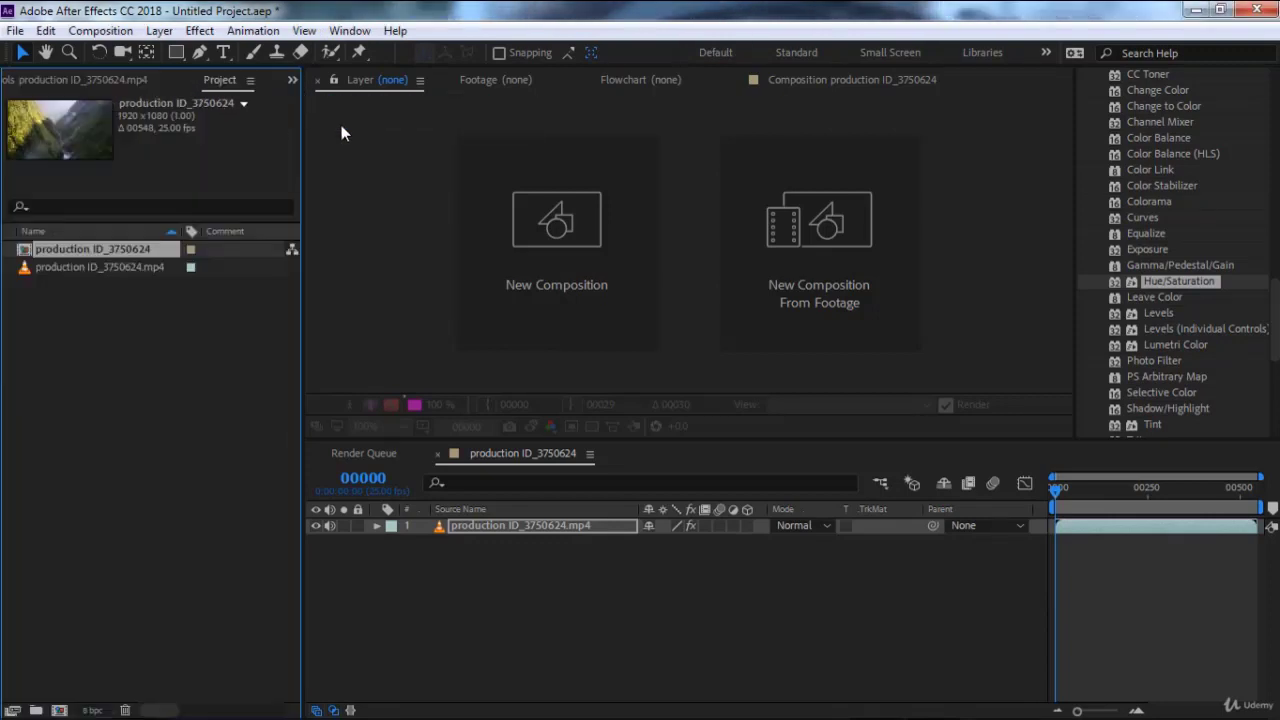
{"action": "left_click", "coordinate": [293, 81]}
{"action": "left_click", "coordinate": [316, 99]}
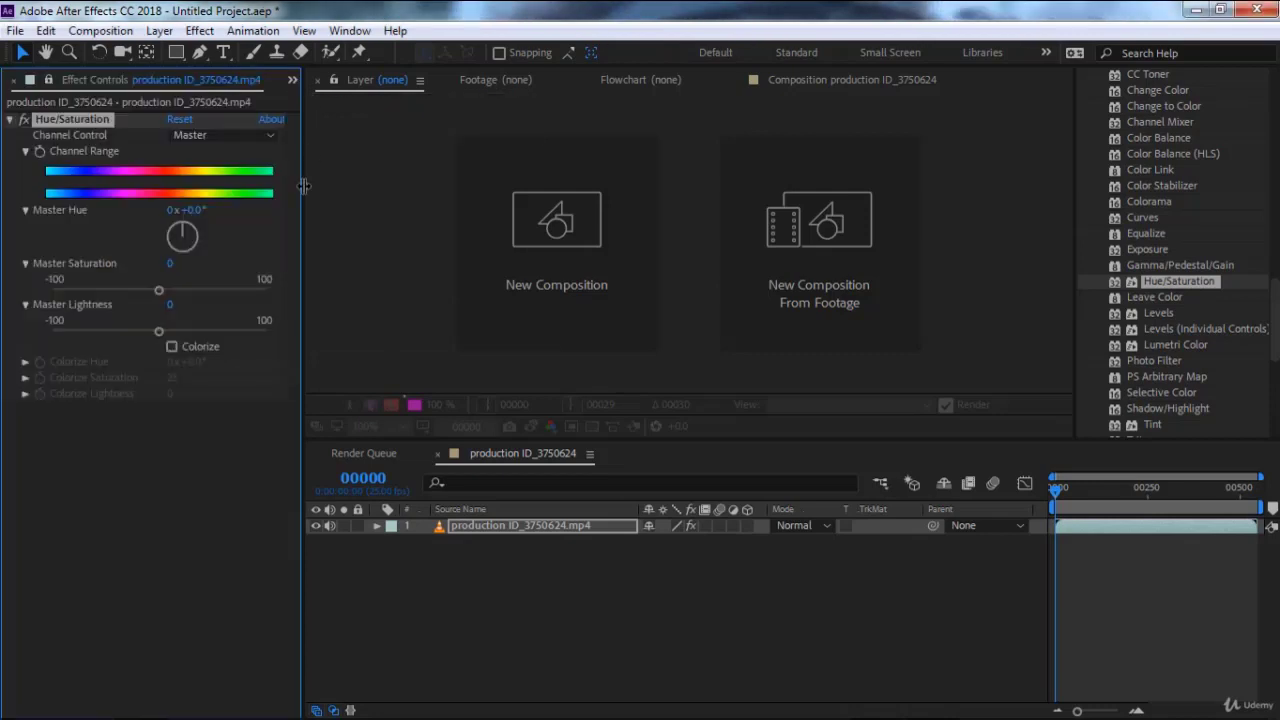
Step: Try Master Hue 1x+322°, Saturation 74 and Lightness 8, then delete Hue/Saturation
{"action": "left_click", "coordinate": [495, 526]}
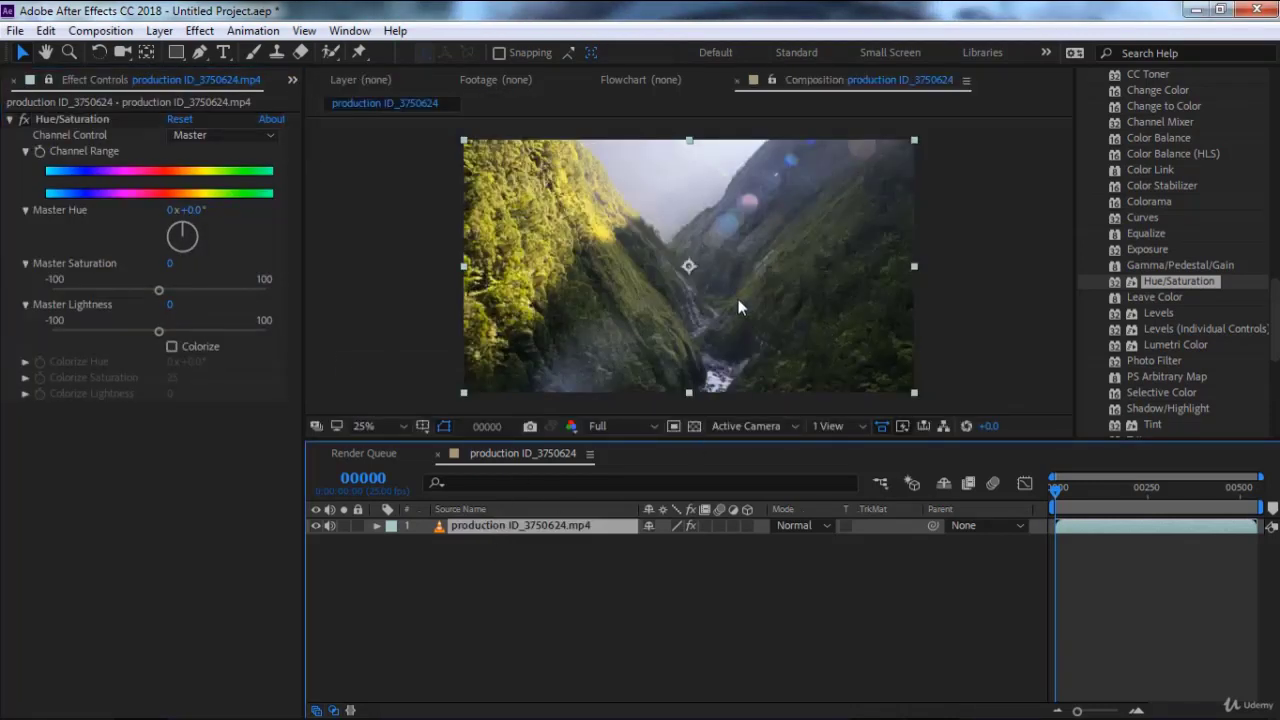
{"action": "mouse_move", "coordinate": [190, 226]}
{"action": "left_mouse_down"}
{"action": "mouse_move", "coordinate": [208, 238]}
{"action": "mouse_move", "coordinate": [207, 218]}
{"action": "mouse_move", "coordinate": [157, 234]}
{"action": "left_mouse_up"}
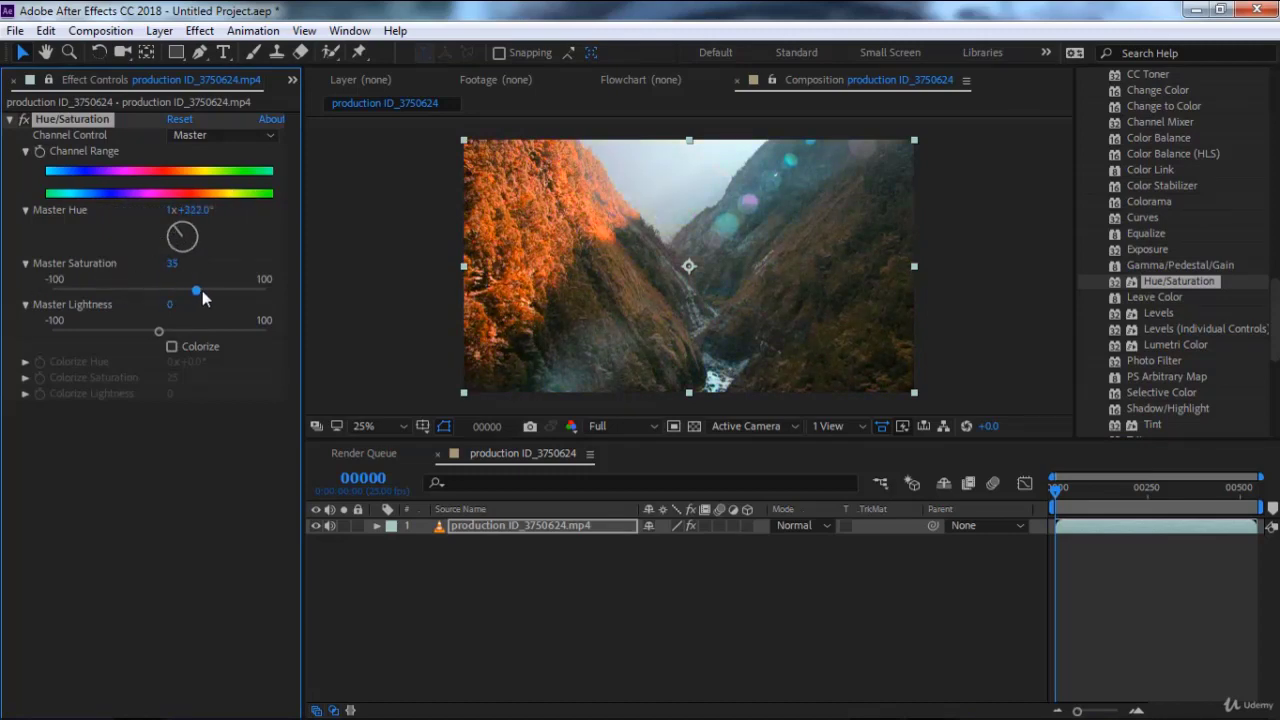
{"action": "left_click_drag", "start_coordinate": [239, 294], "coordinate": [227, 305]}
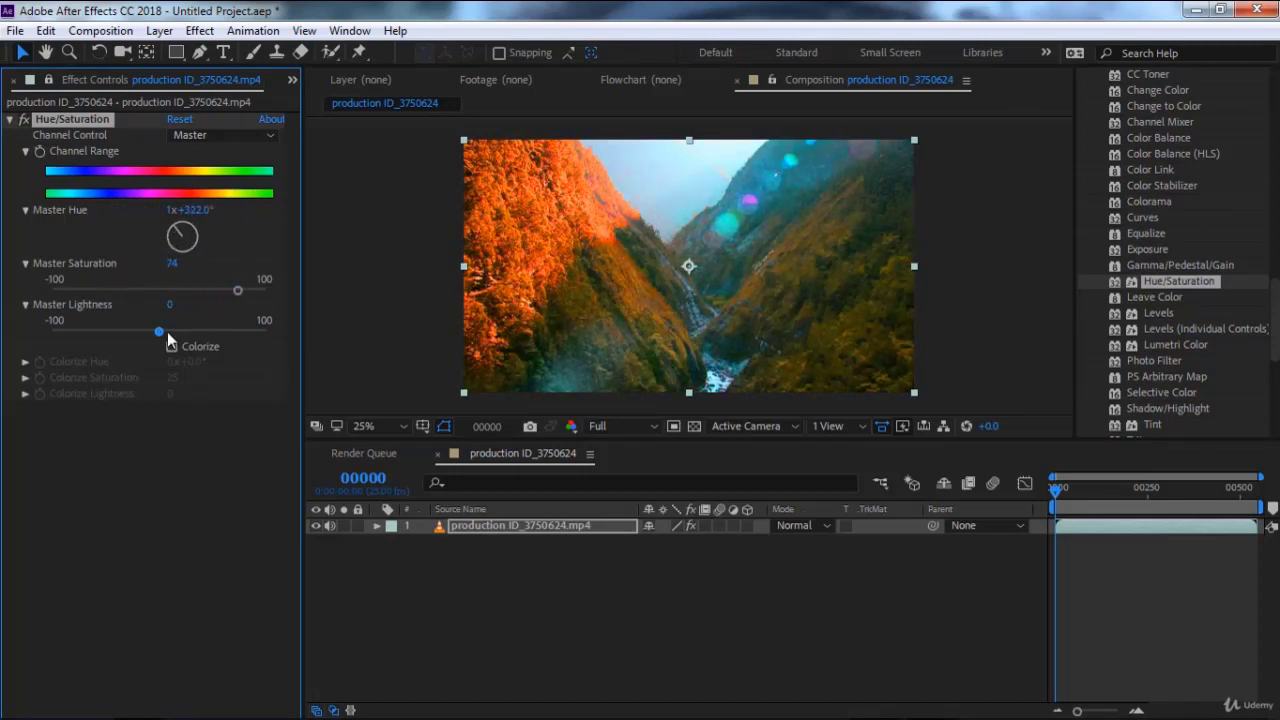
{"action": "mouse_move", "coordinate": [160, 330]}
{"action": "left_mouse_down"}
{"action": "mouse_move", "coordinate": [183, 331]}
{"action": "mouse_move", "coordinate": [168, 335]}
{"action": "left_mouse_up"}
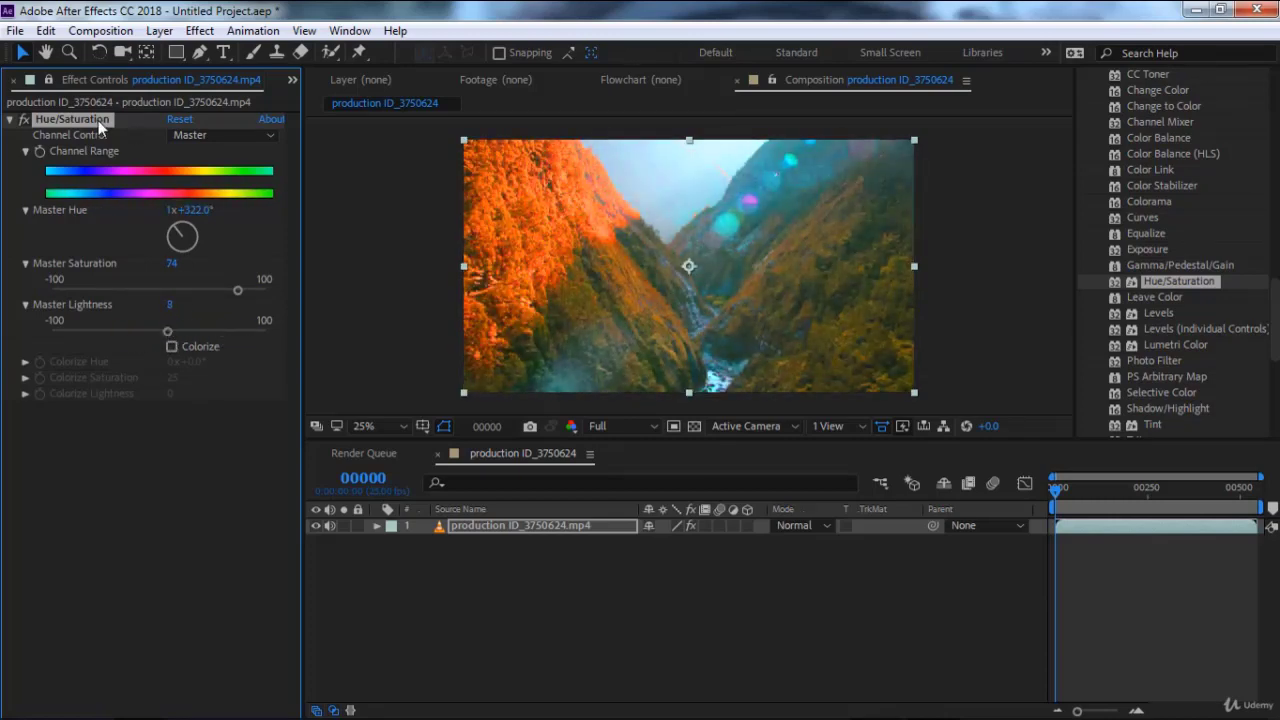
{"action": "key", "text": "Delete"}
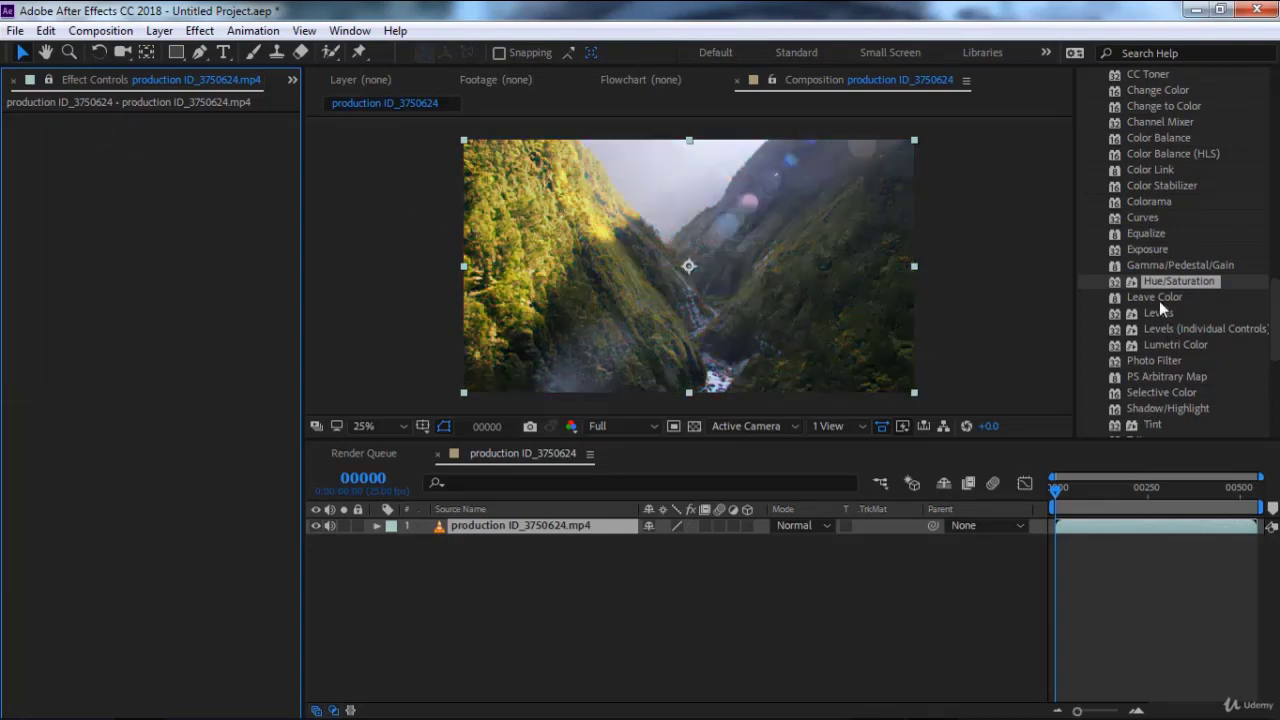
Step: Apply Leave Color, sample the sunlit yellow foliage as Color To Leave, and set Amount to Decolor to 100%
{"action": "double_click", "coordinate": [1159, 301]}
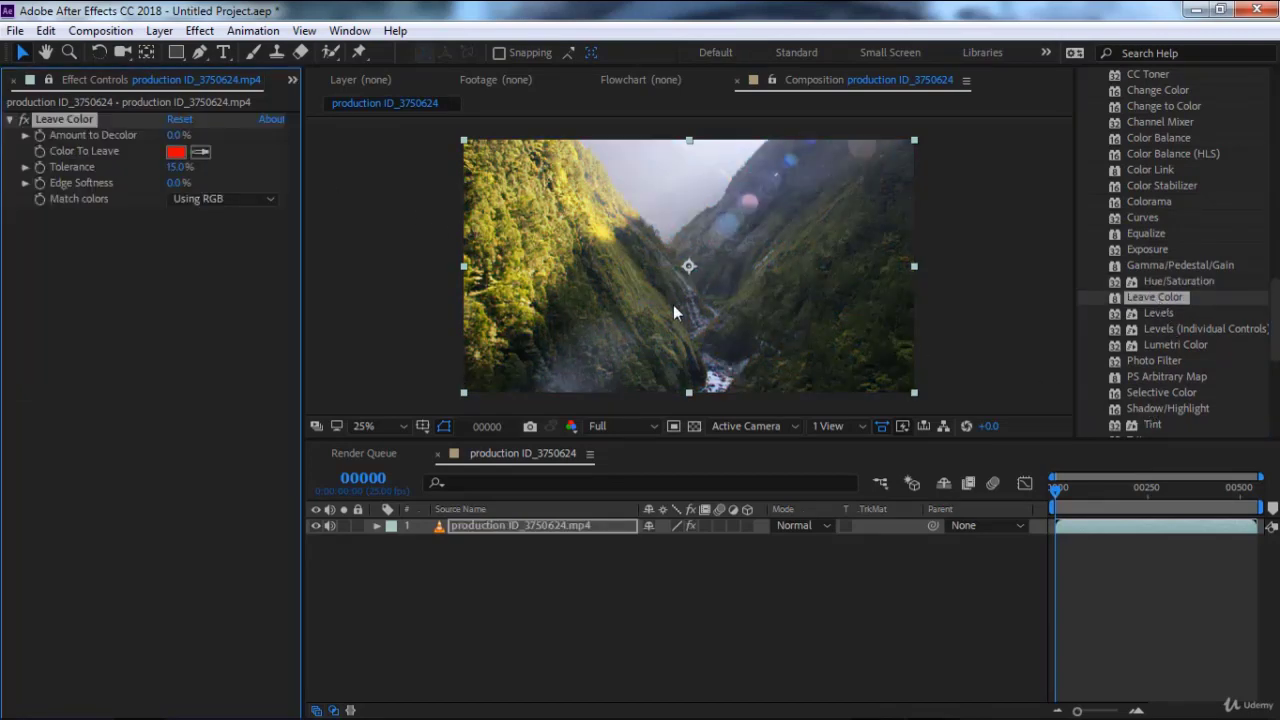
{"action": "left_click", "coordinate": [200, 153]}
{"action": "left_click", "coordinate": [600, 226]}
{"action": "left_click_drag", "start_coordinate": [189, 136], "coordinate": [272, 139]}
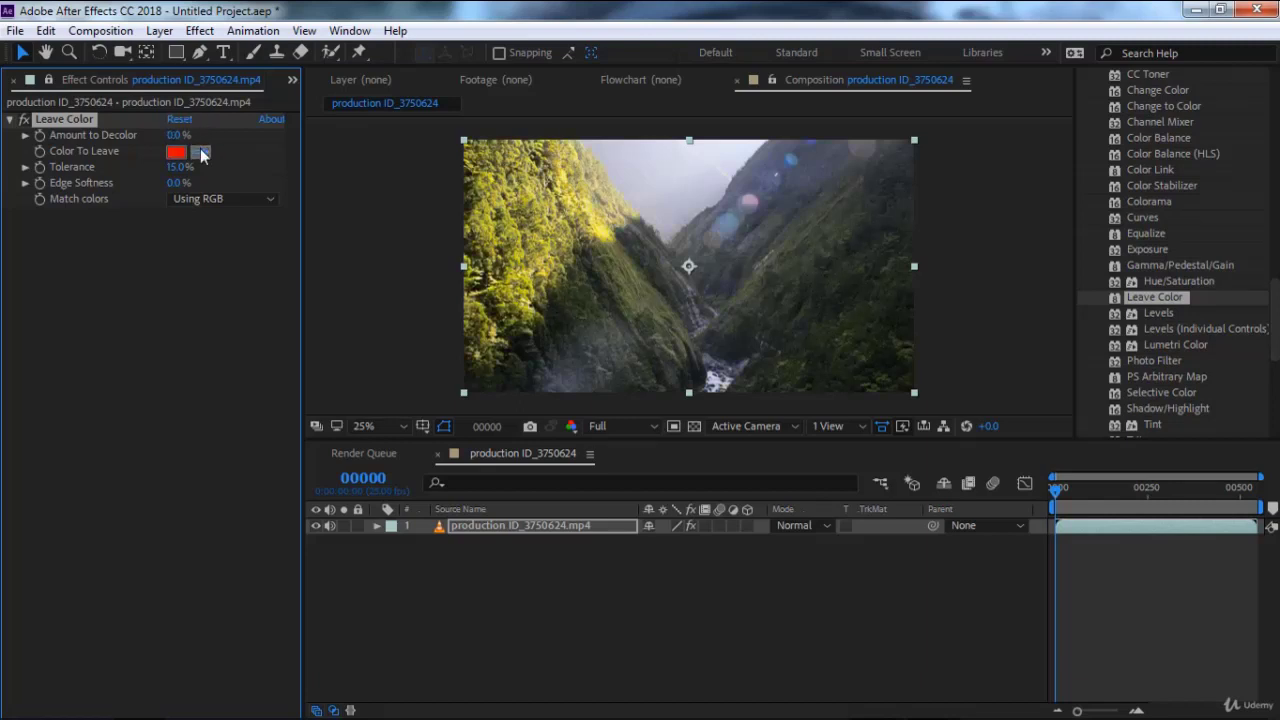
Step: In Leave Color, keep a sampled grey-green and desaturate the rest, then reset Amount to Decolor to 0%
{"action": "left_click", "coordinate": [200, 152]}
{"action": "left_click", "coordinate": [644, 294]}
{"action": "left_click_drag", "start_coordinate": [182, 138], "coordinate": [287, 141]}
{"action": "left_click", "coordinate": [178, 135]}
{"action": "type", "text": "0"}
{"action": "key", "text": "Return"}
Step: Keep the clip's yellow at 76% decolor with a wider tolerance, then delete Leave Color
{"action": "left_click", "coordinate": [604, 218]}
{"action": "left_click_drag", "start_coordinate": [178, 135], "coordinate": [320, 137]}
{"action": "left_click_drag", "start_coordinate": [177, 168], "coordinate": [215, 170]}
{"action": "key", "text": "Delete"}
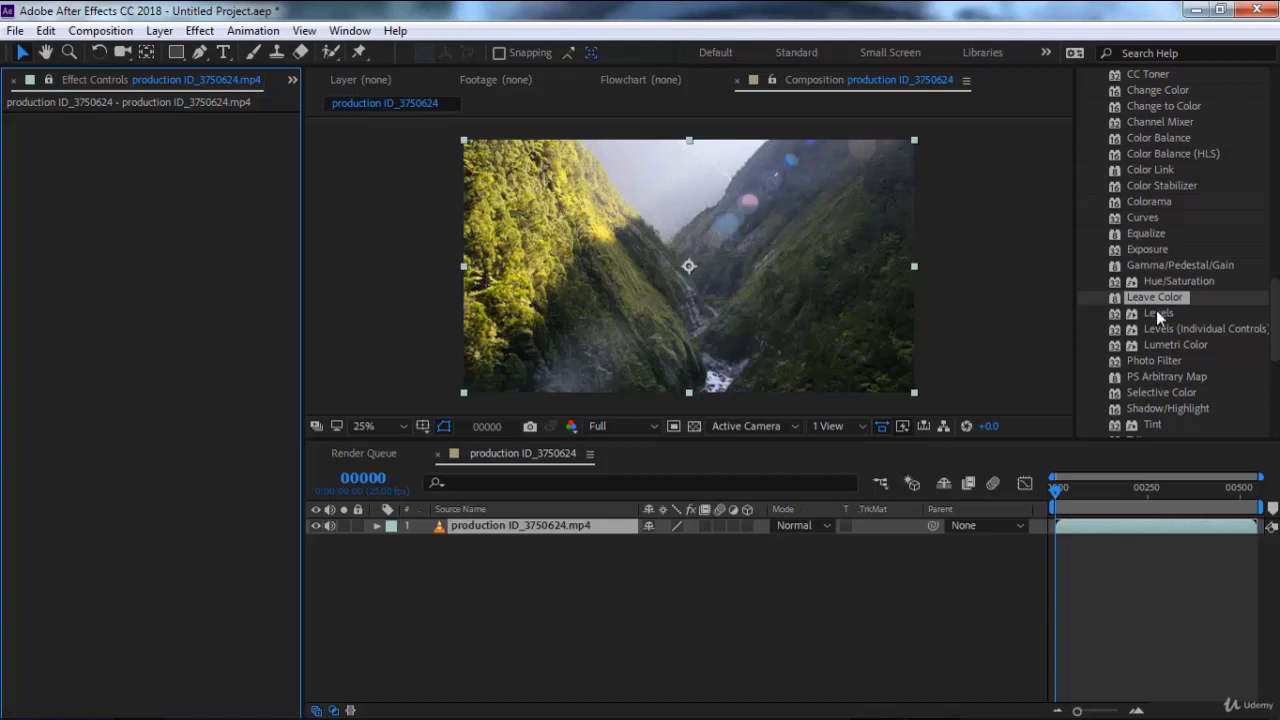
Step: Apply Levels on the RGB channel with Input Black at 1.0 and Gamma raised to 1.17
{"action": "double_click", "coordinate": [1156, 313]}
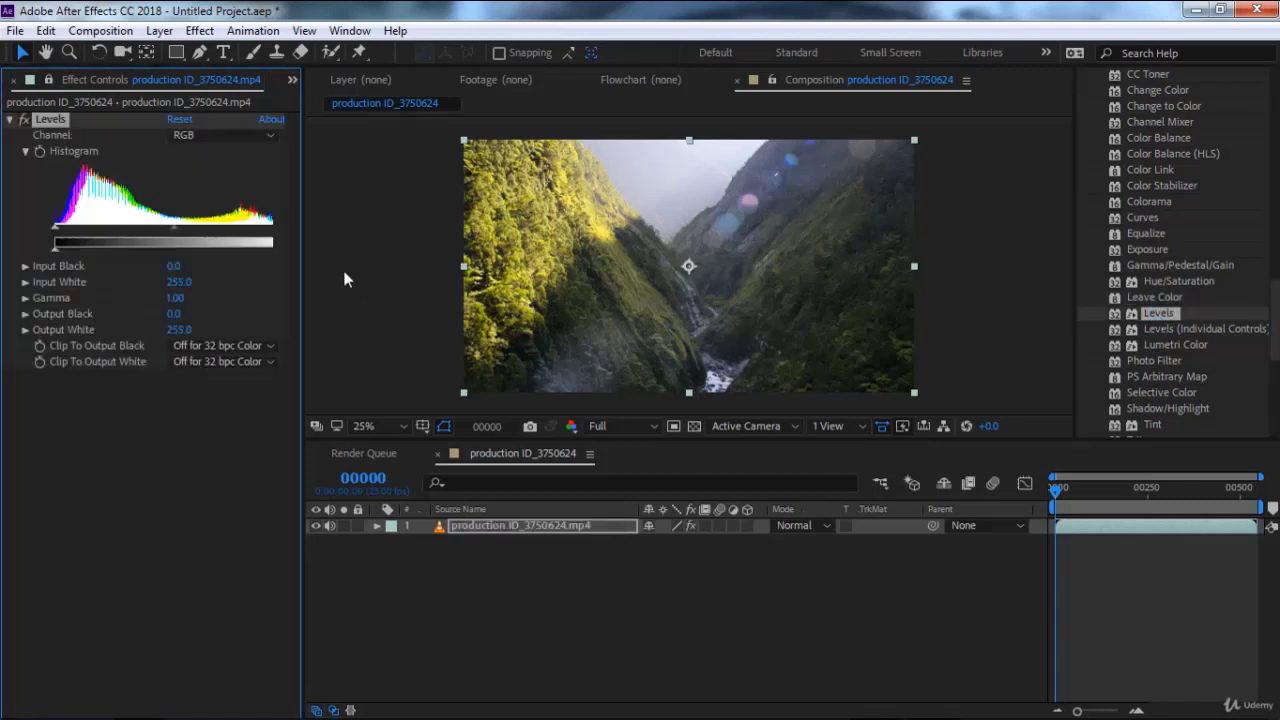
{"action": "left_click", "coordinate": [231, 135]}
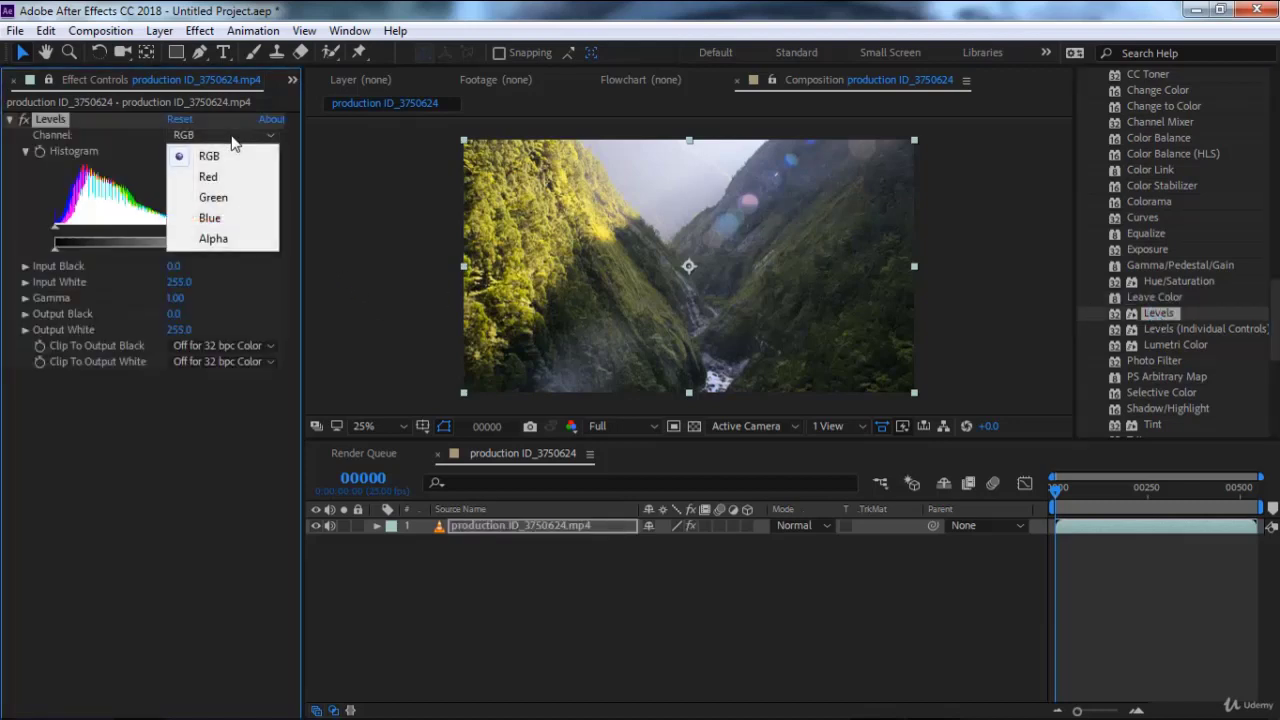
{"action": "left_click", "coordinate": [233, 157]}
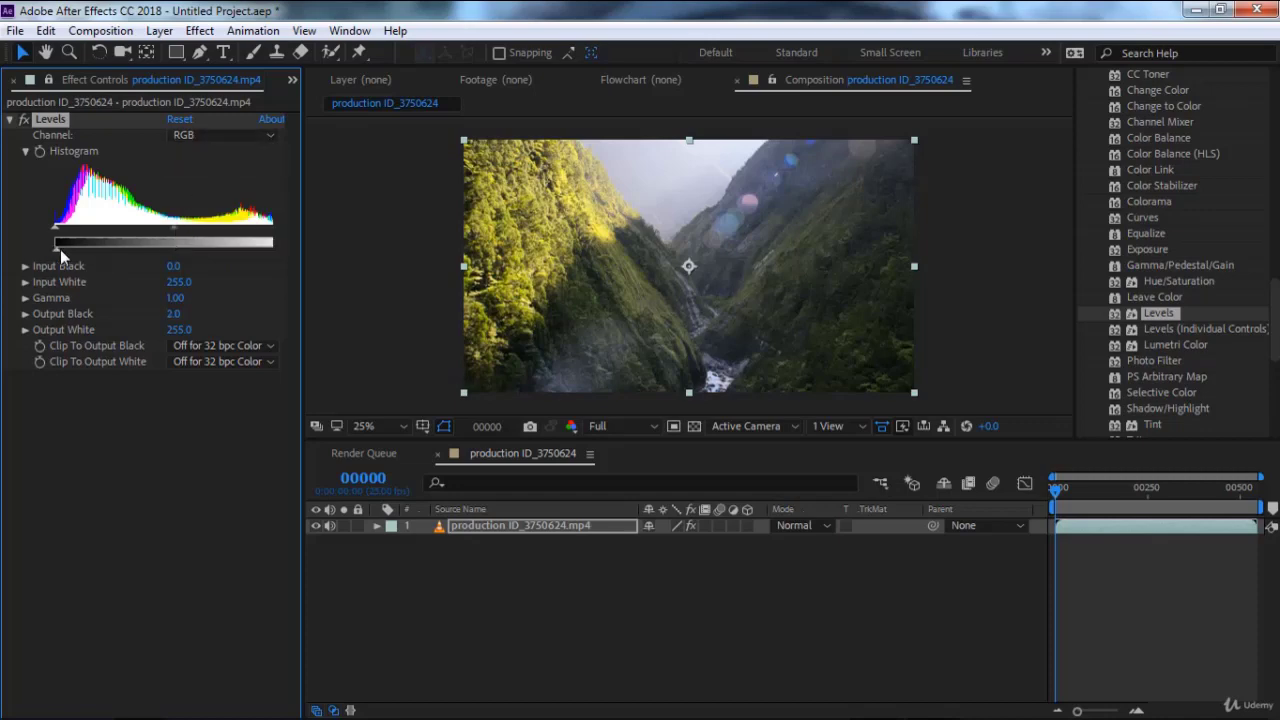
{"action": "mouse_move", "coordinate": [60, 250]}
{"action": "left_mouse_down"}
{"action": "mouse_move", "coordinate": [145, 256]}
{"action": "mouse_move", "coordinate": [48, 254]}
{"action": "mouse_move", "coordinate": [121, 231]}
{"action": "left_mouse_up"}
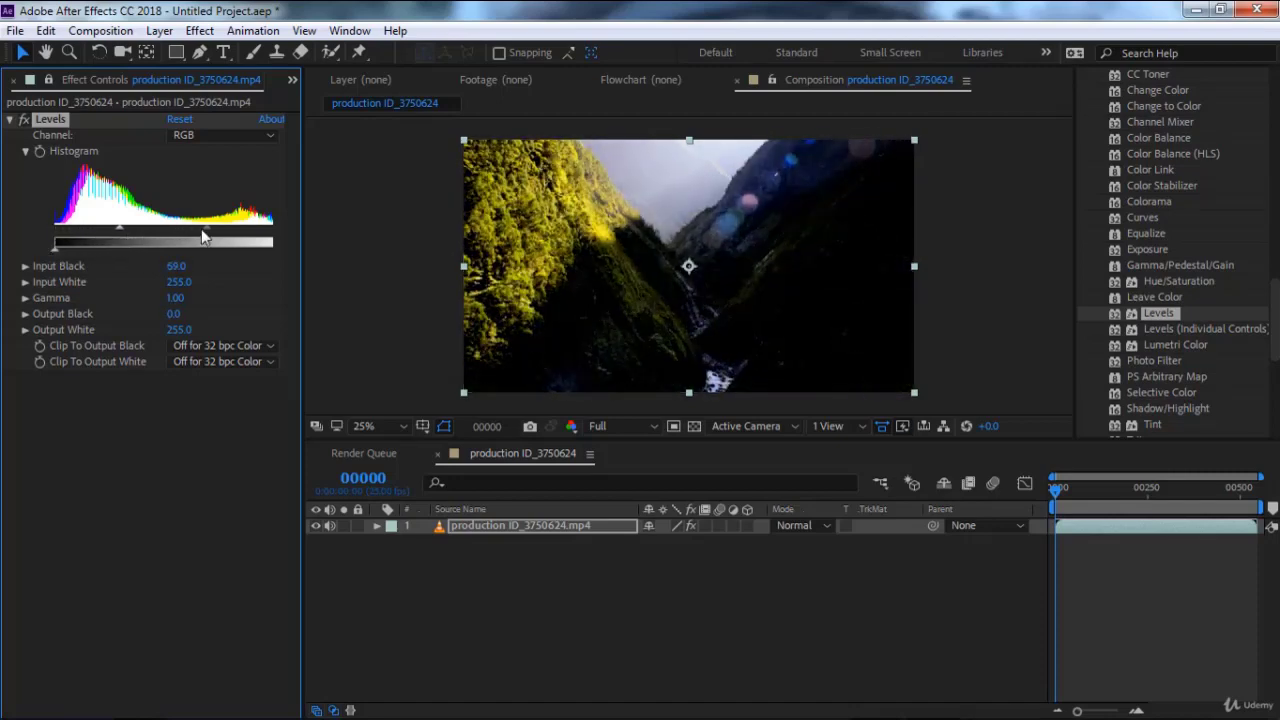
{"action": "mouse_move", "coordinate": [203, 233]}
{"action": "left_mouse_down"}
{"action": "mouse_move", "coordinate": [163, 235]}
{"action": "mouse_move", "coordinate": [176, 244]}
{"action": "mouse_move", "coordinate": [56, 234]}
{"action": "mouse_move", "coordinate": [233, 236]}
{"action": "mouse_move", "coordinate": [168, 232]}
{"action": "left_mouse_up"}
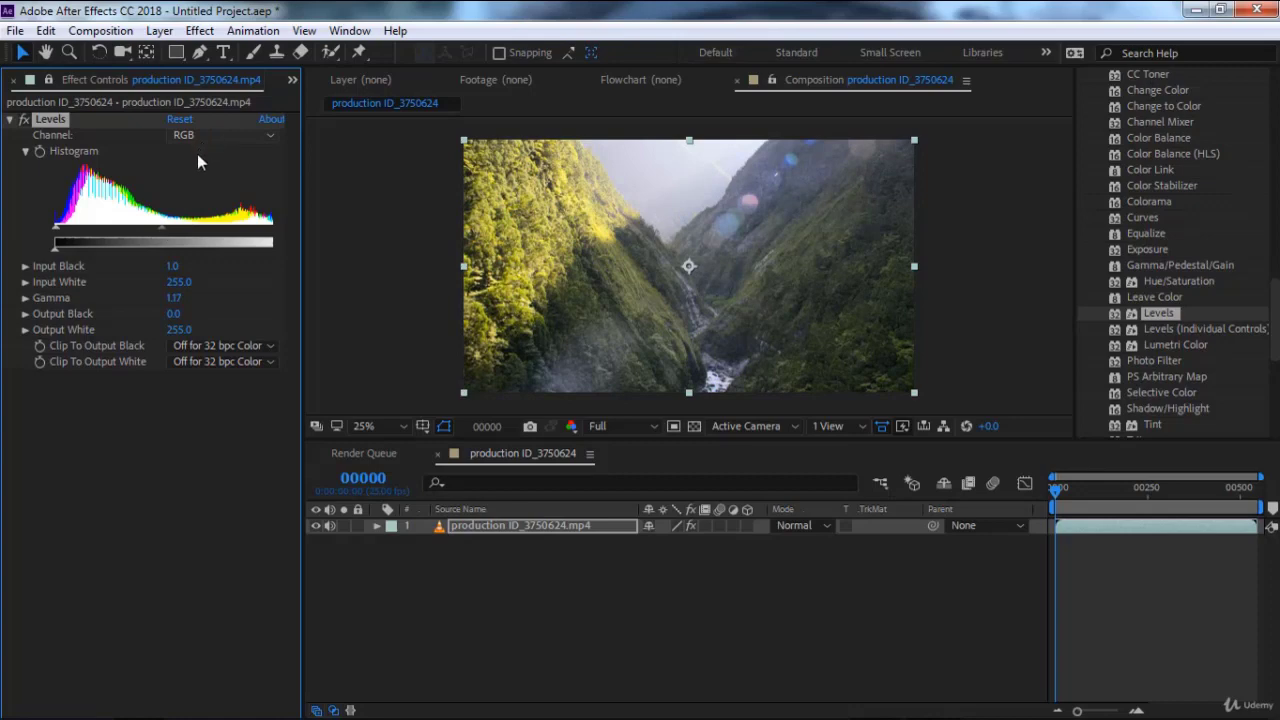
{"action": "left_click", "coordinate": [240, 135]}
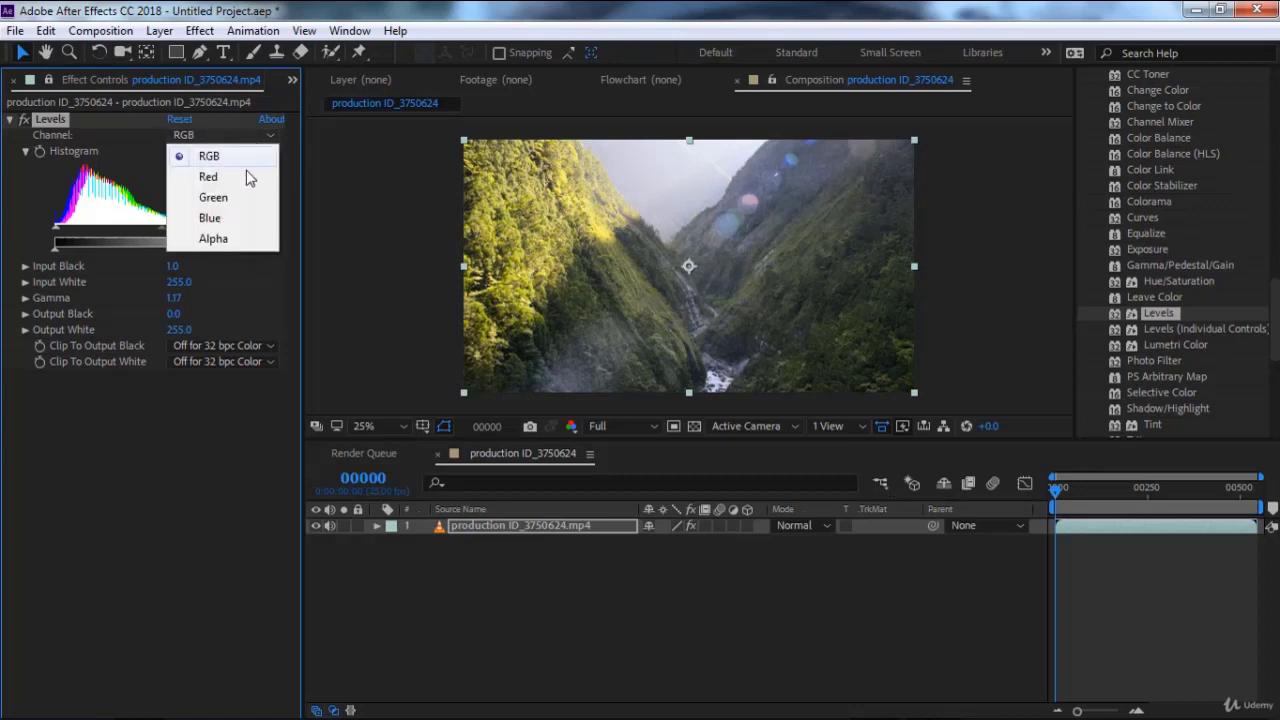
Step: Raise the Levels Red channel gamma to 1.53 to warm the image
{"action": "left_click", "coordinate": [246, 177]}
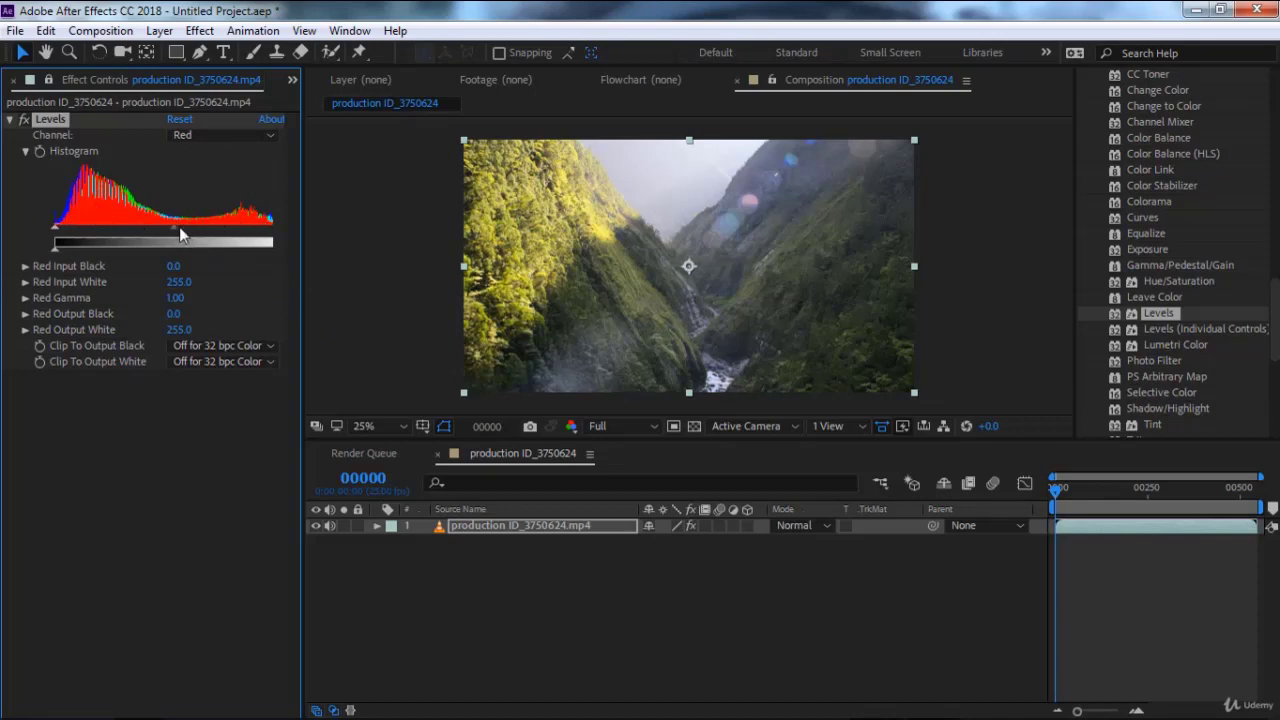
{"action": "mouse_move", "coordinate": [177, 228]}
{"action": "left_mouse_down"}
{"action": "mouse_move", "coordinate": [82, 232]}
{"action": "mouse_move", "coordinate": [265, 243]}
{"action": "left_mouse_up"}
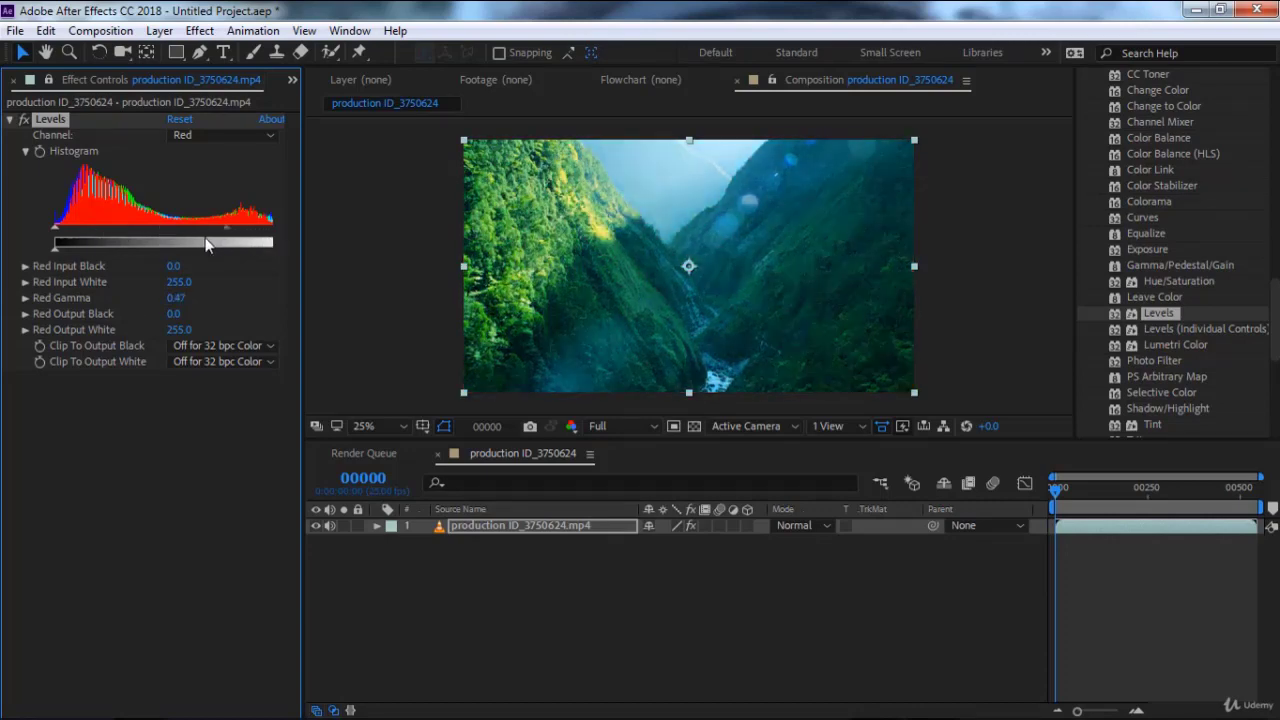
{"action": "left_click_drag", "start_coordinate": [265, 243], "coordinate": [137, 235]}
Step: Set the Levels Blue channel gamma to 1.39 for a purple cast
{"action": "left_click", "coordinate": [200, 135]}
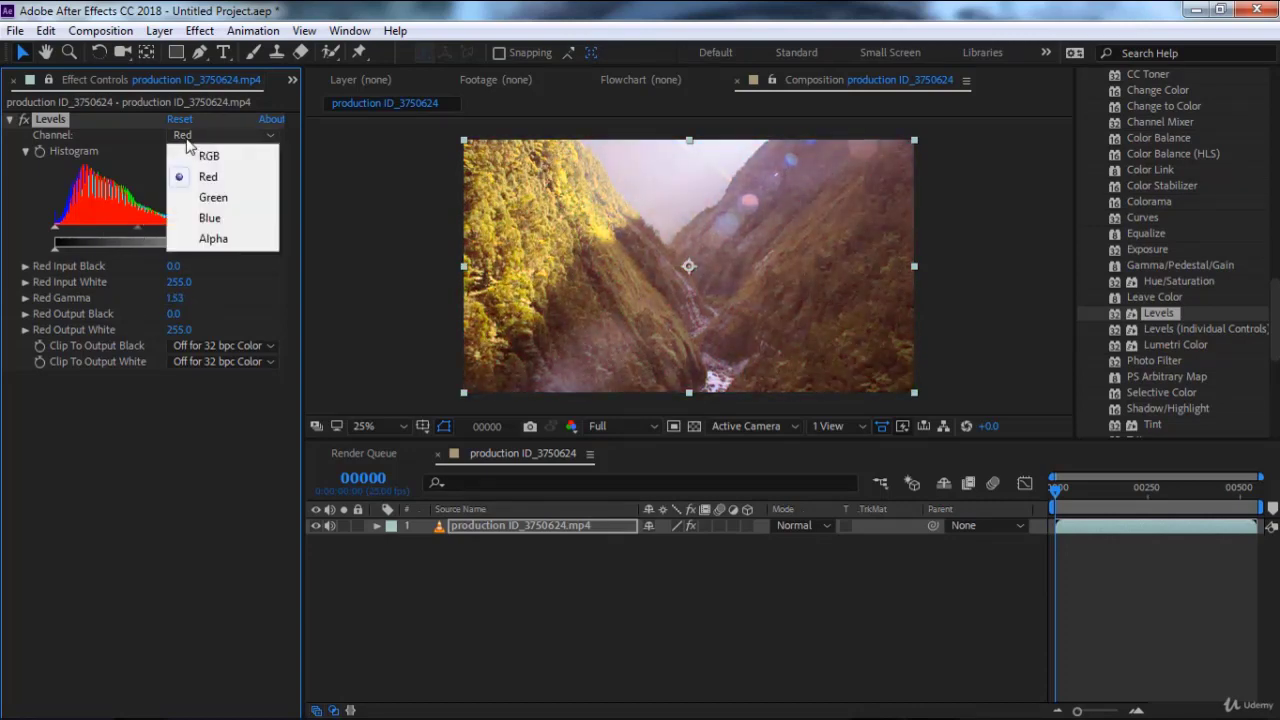
{"action": "left_click", "coordinate": [209, 219]}
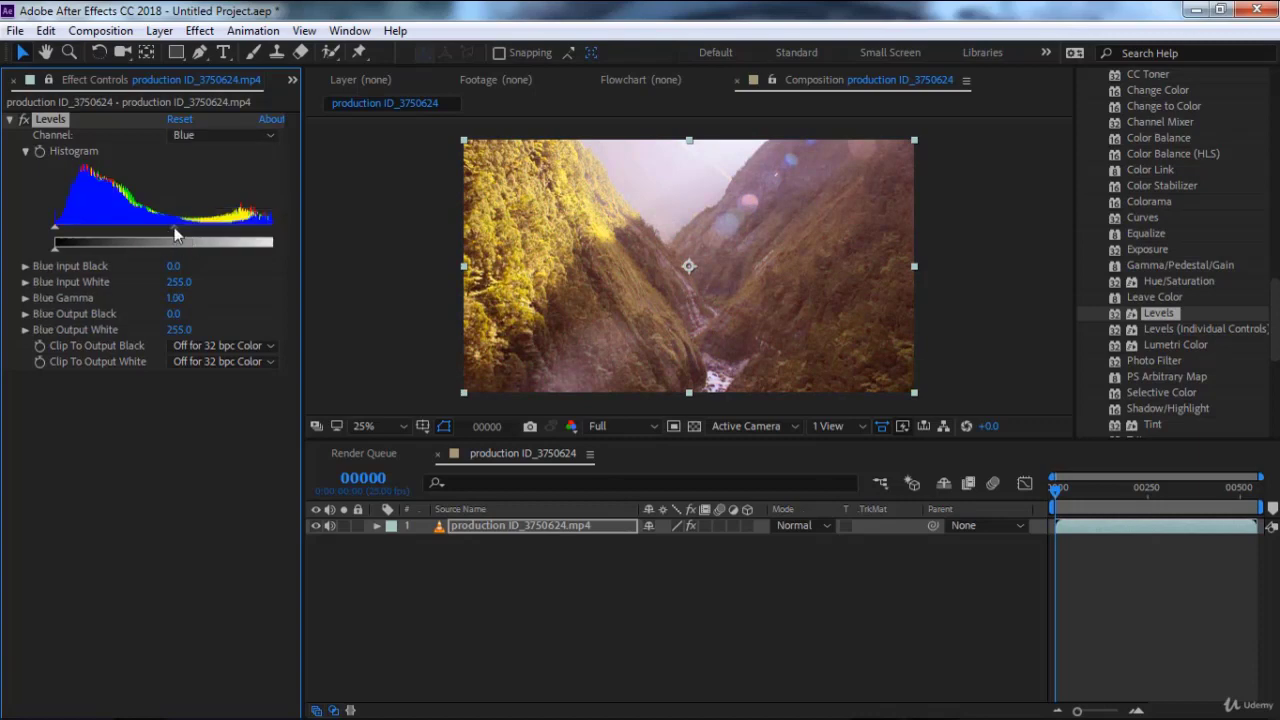
{"action": "mouse_move", "coordinate": [164, 228]}
{"action": "left_mouse_down"}
{"action": "mouse_move", "coordinate": [104, 231]}
{"action": "mouse_move", "coordinate": [269, 243]}
{"action": "mouse_move", "coordinate": [156, 240]}
{"action": "left_mouse_up"}
{"action": "mouse_move", "coordinate": [155, 228]}
{"action": "left_mouse_down"}
{"action": "mouse_move", "coordinate": [177, 230]}
{"action": "mouse_move", "coordinate": [58, 242]}
{"action": "mouse_move", "coordinate": [163, 231]}
{"action": "left_mouse_up"}
{"action": "left_click_drag", "start_coordinate": [148, 236], "coordinate": [145, 234]}
Step: Replace Levels with Levels (Individual Controls), test its RGB and Red gamma, then delete it
{"action": "key", "text": "Delete"}
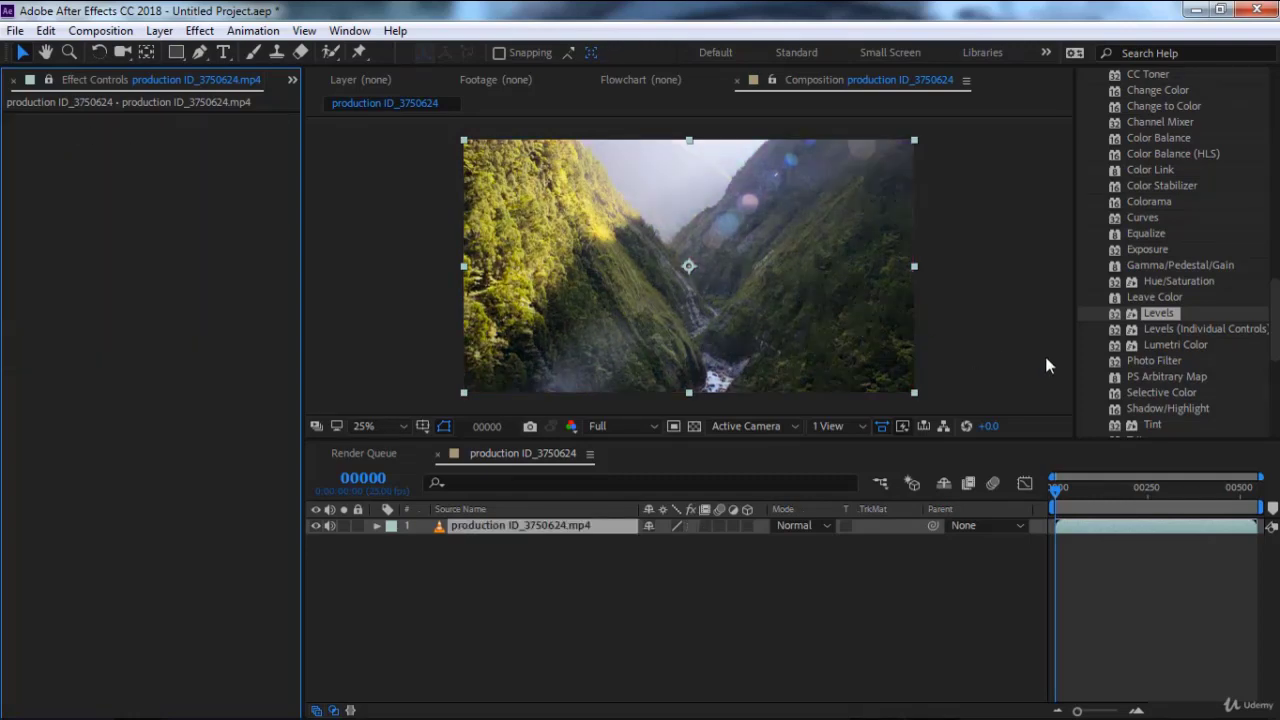
{"action": "double_click", "coordinate": [1181, 328]}
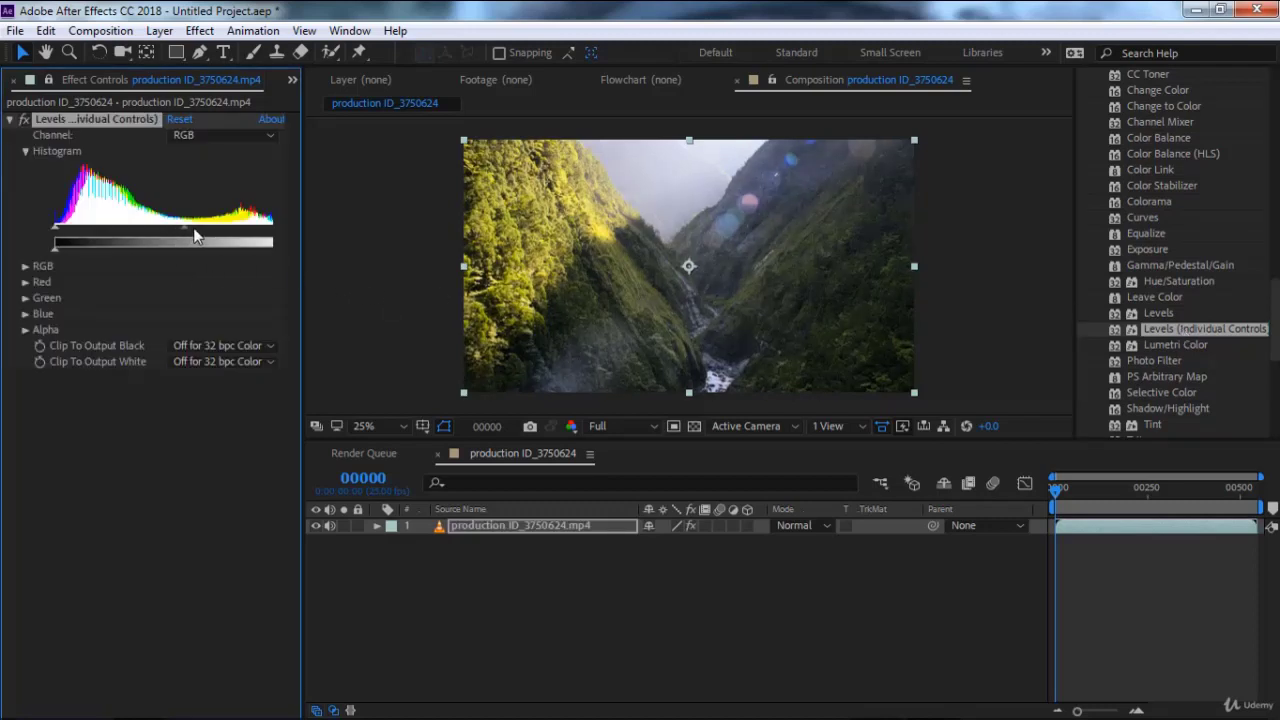
{"action": "left_click_drag", "start_coordinate": [177, 235], "coordinate": [178, 235]}
{"action": "left_click", "coordinate": [205, 135]}
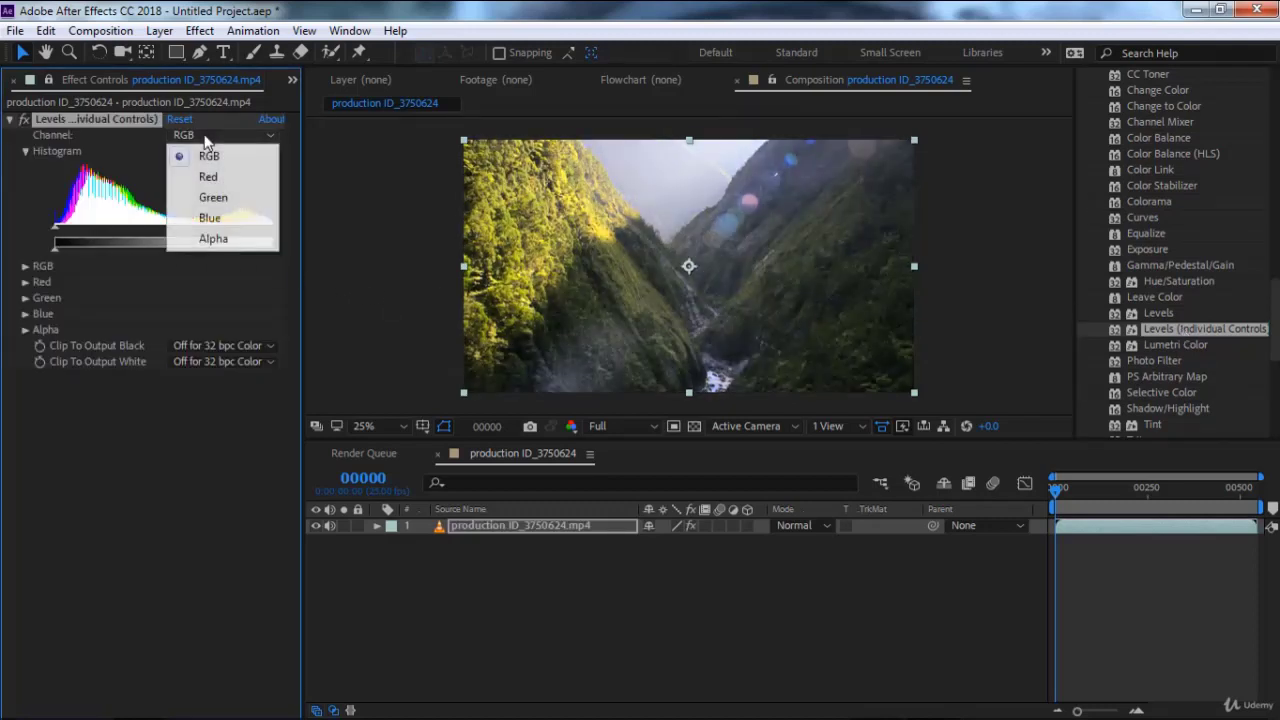
{"action": "left_click", "coordinate": [209, 178]}
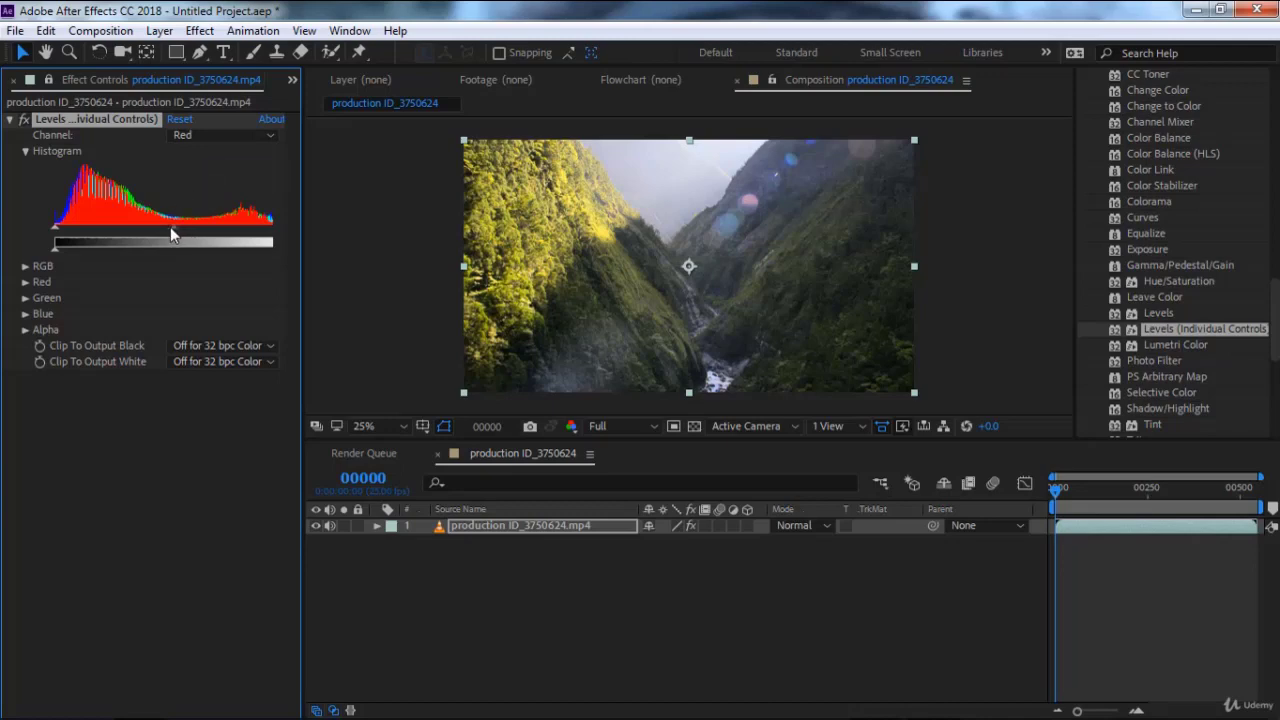
{"action": "left_click_drag", "start_coordinate": [177, 226], "coordinate": [180, 227]}
{"action": "key", "text": "Delete"}
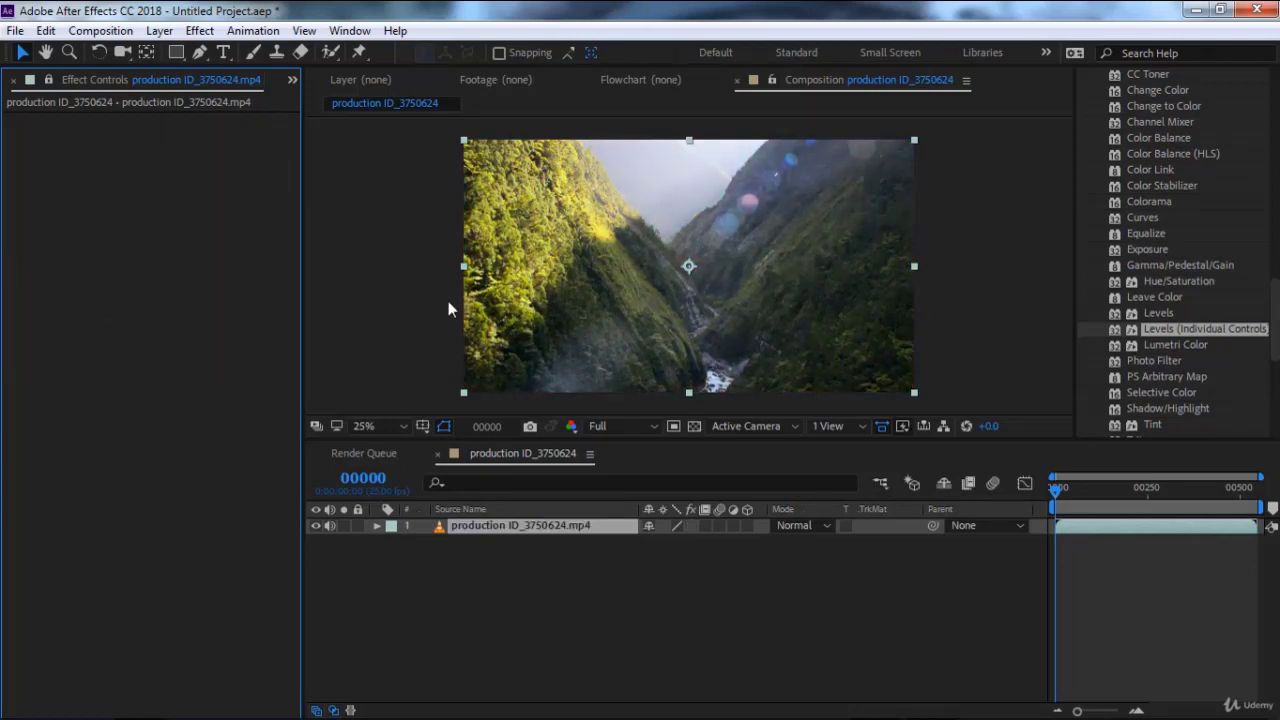
{"action": "left_click", "coordinate": [1164, 348]}
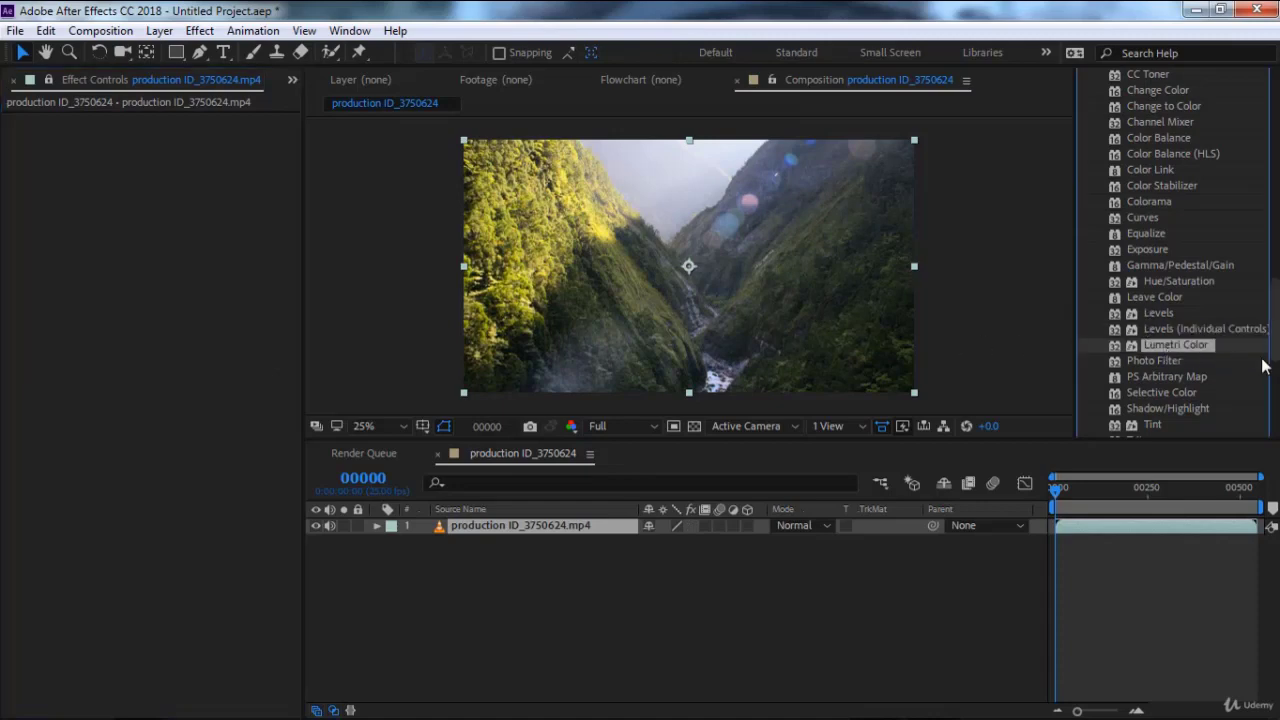
{"action": "left_click_drag", "start_coordinate": [1277, 331], "coordinate": [1277, 346]}
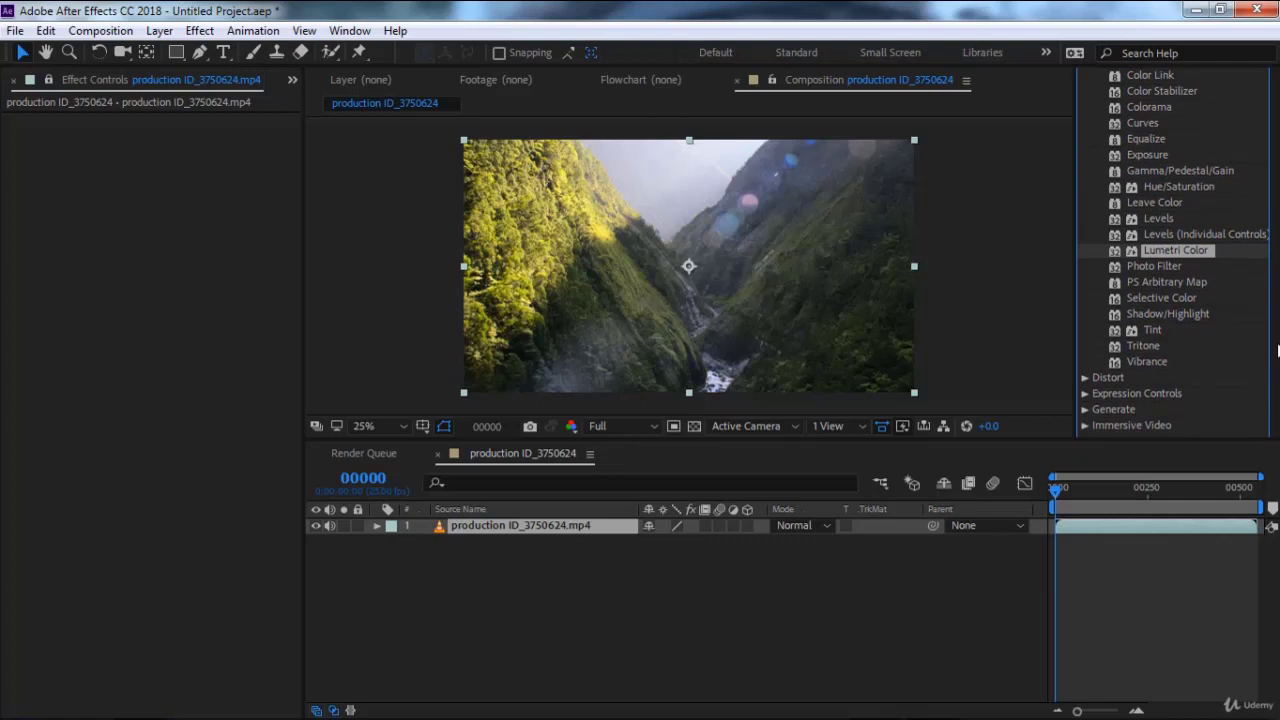
{"action": "double_click", "coordinate": [1163, 268]}
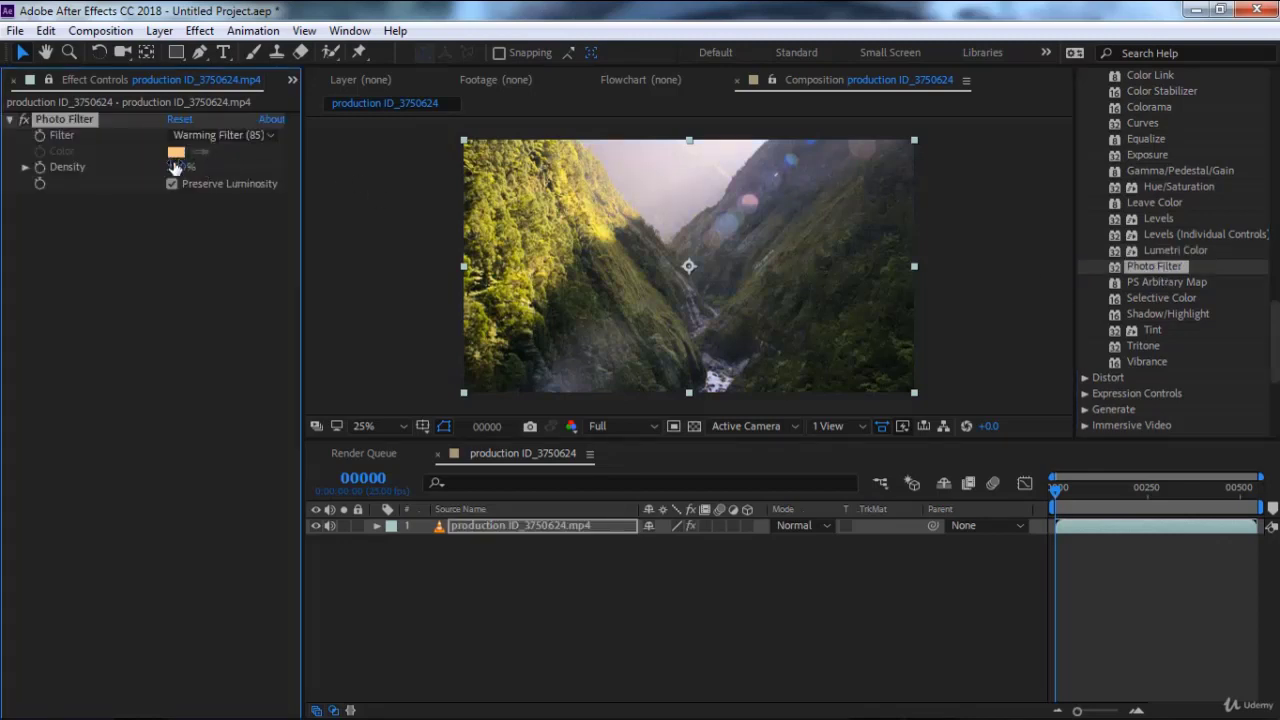
{"action": "left_click_drag", "start_coordinate": [175, 167], "coordinate": [340, 171]}
{"action": "left_click", "coordinate": [254, 135]}
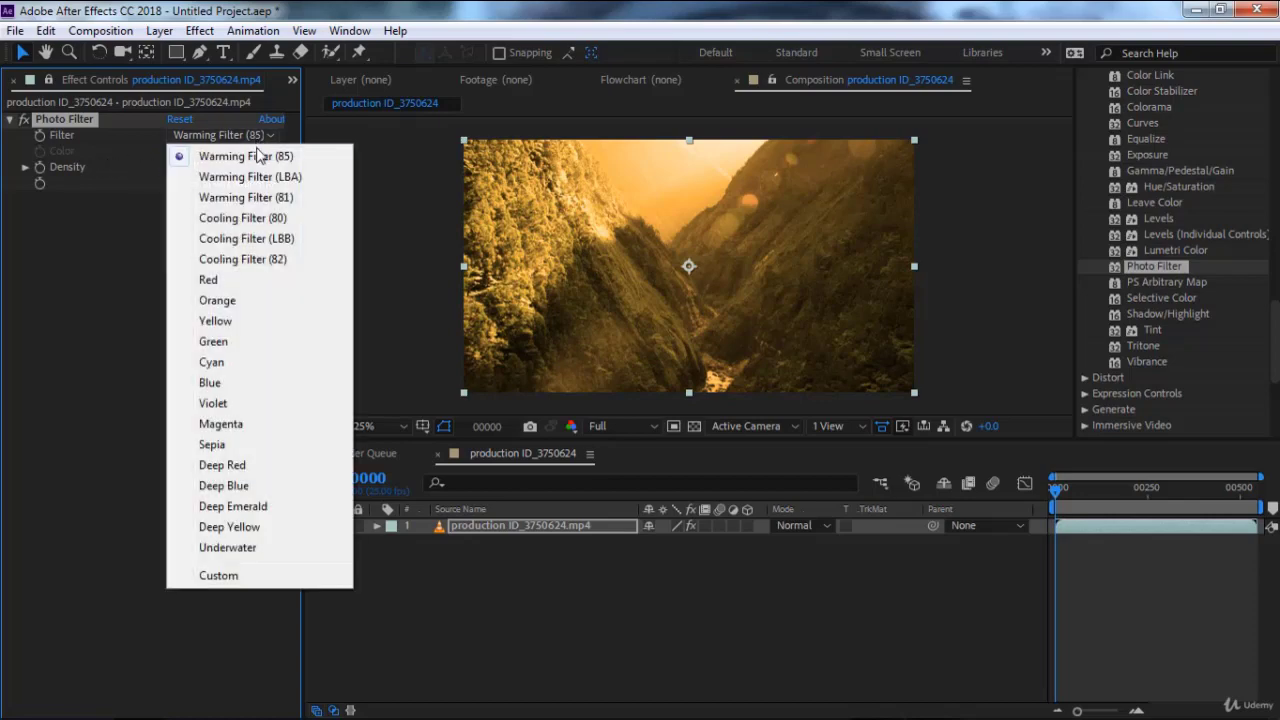
{"action": "left_click", "coordinate": [256, 177]}
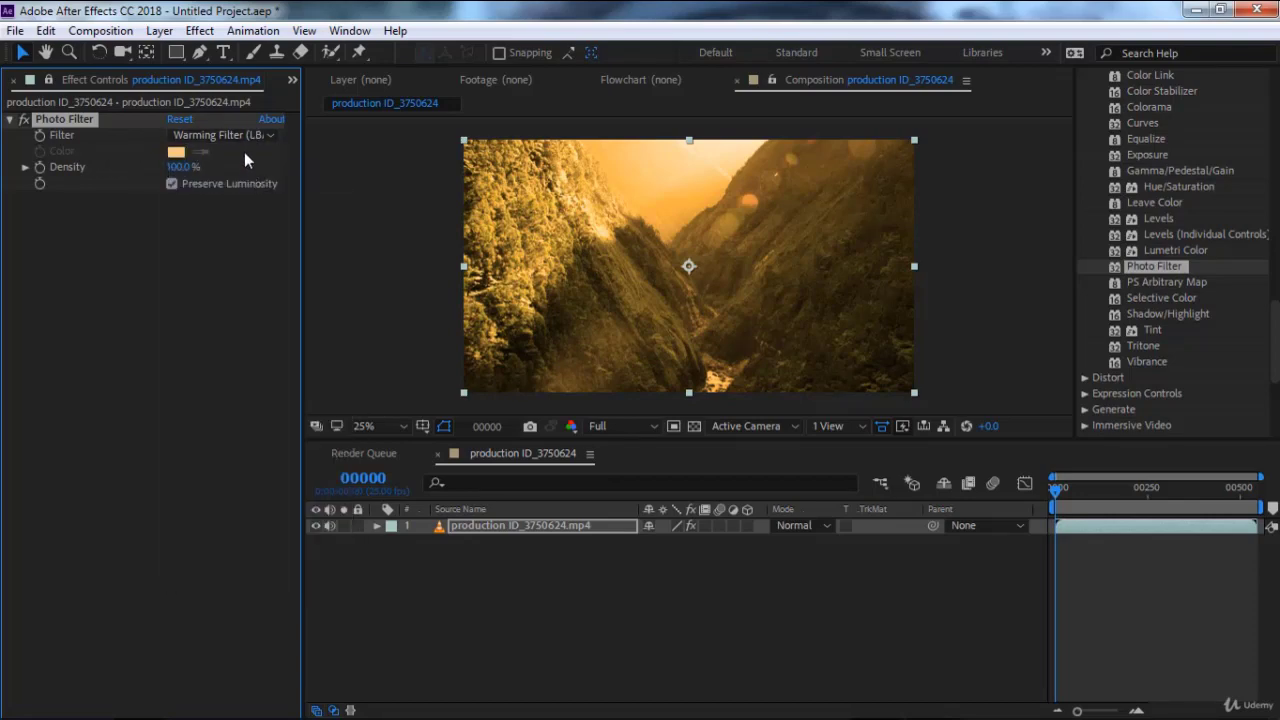
{"action": "left_click", "coordinate": [240, 138]}
{"action": "left_click", "coordinate": [234, 321]}
{"action": "left_click", "coordinate": [240, 136]}
{"action": "left_click", "coordinate": [229, 446]}
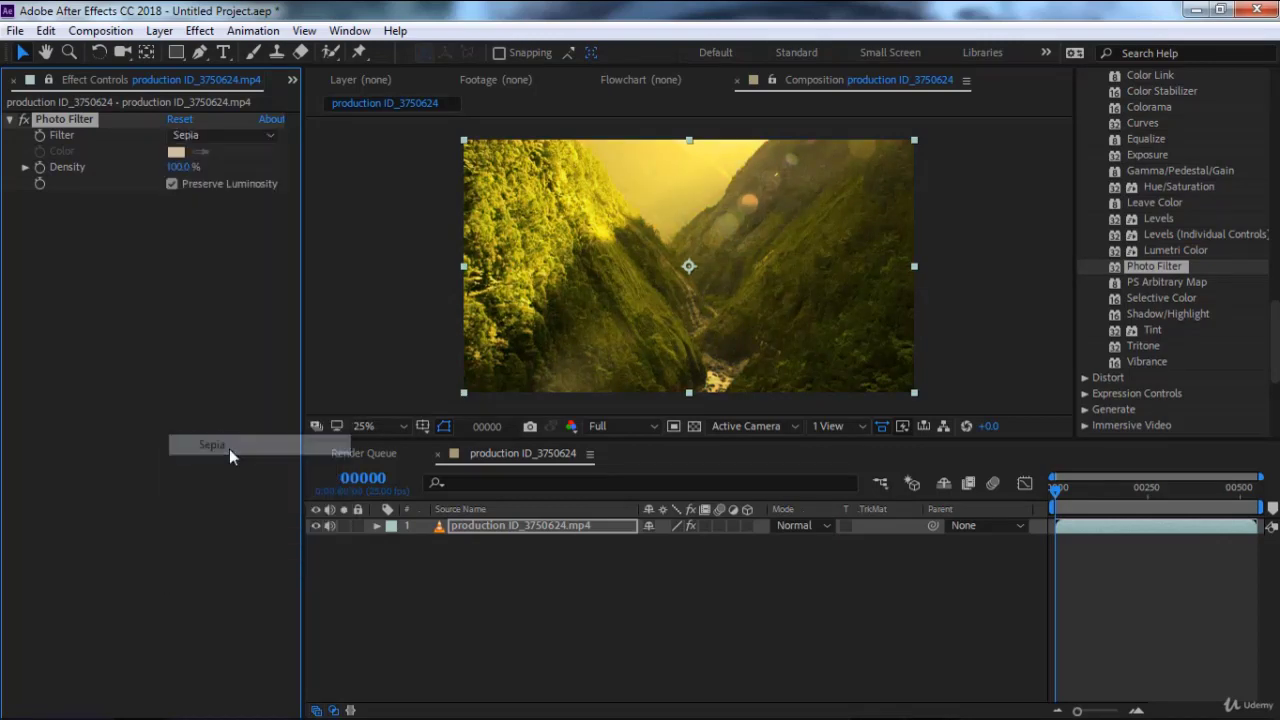
{"action": "left_click", "coordinate": [227, 135]}
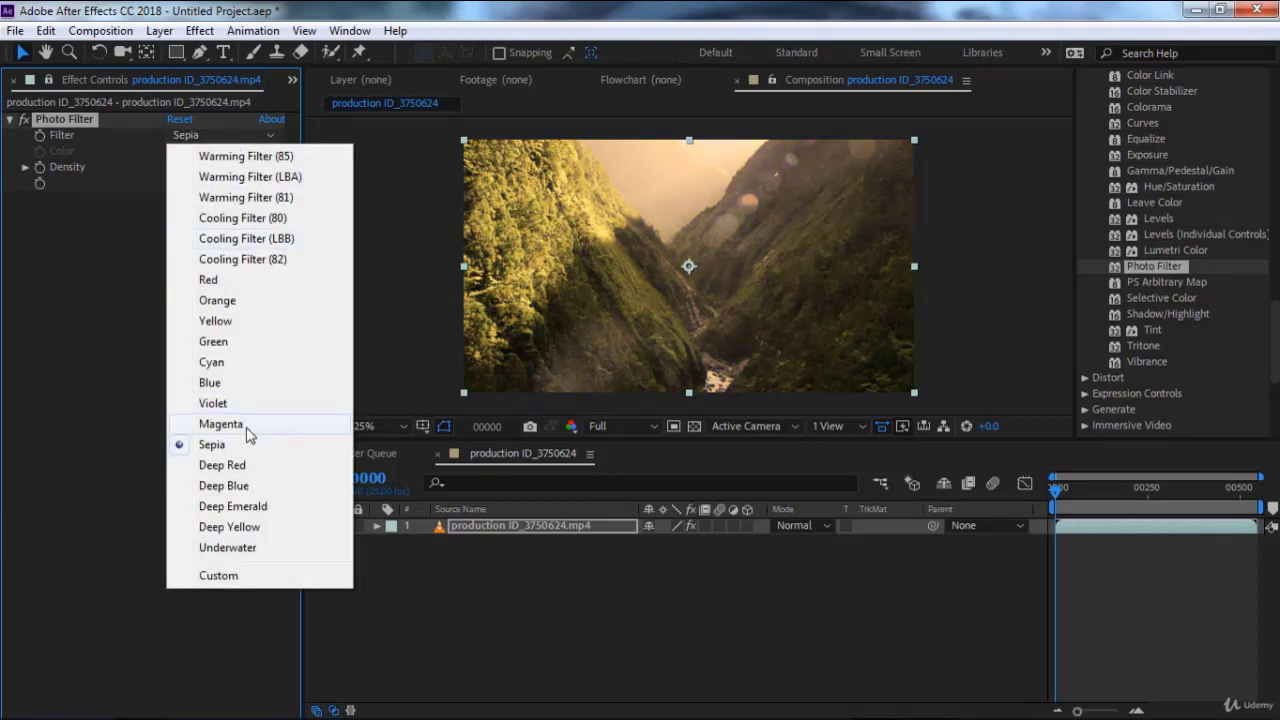
{"action": "left_click", "coordinate": [236, 469]}
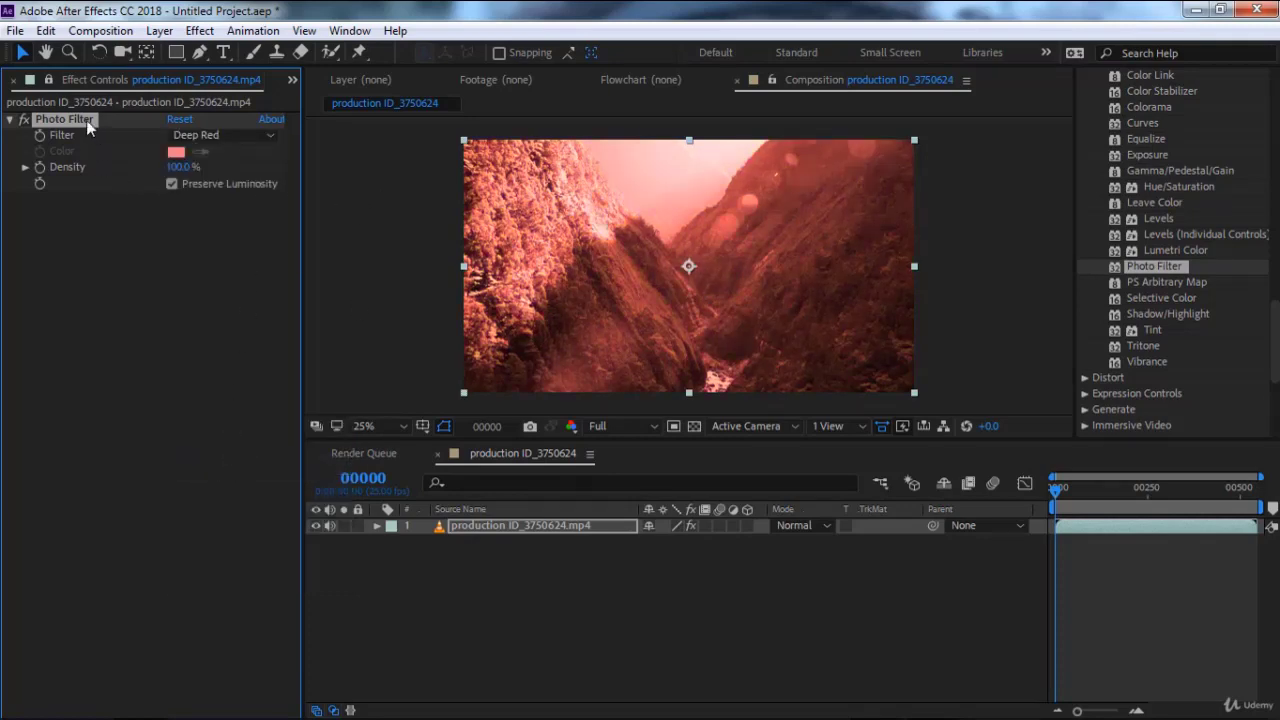
Step: Swap Photo Filter for PS Arbitrary Map with phase at 104°, then remove it
{"action": "key", "text": "Delete"}
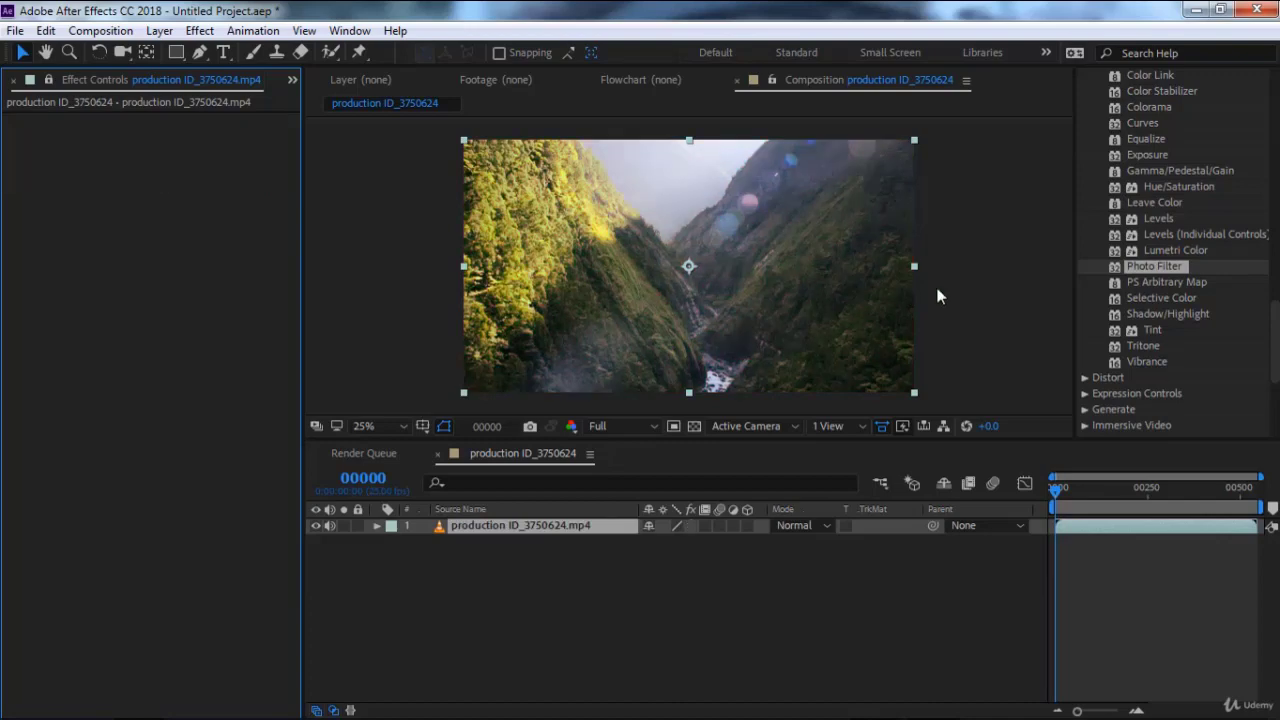
{"action": "double_click", "coordinate": [1158, 284]}
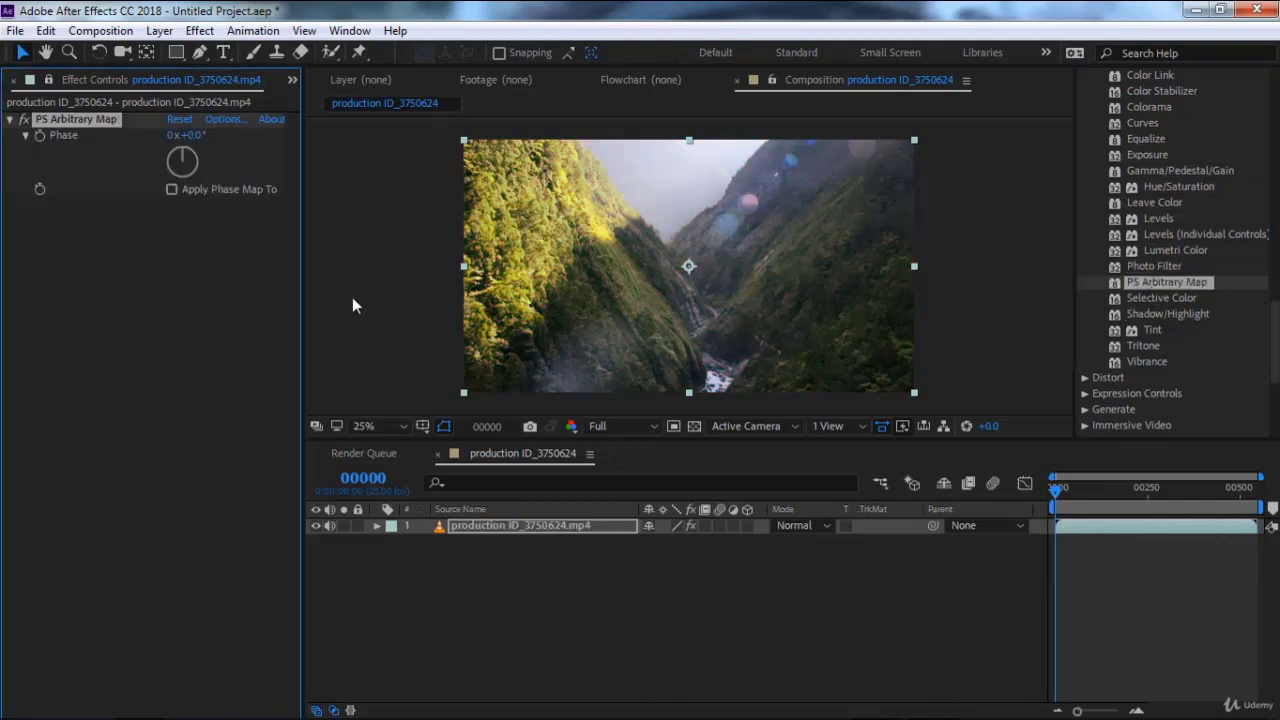
{"action": "mouse_move", "coordinate": [190, 158]}
{"action": "left_mouse_down"}
{"action": "mouse_move", "coordinate": [224, 182]}
{"action": "mouse_move", "coordinate": [112, 168]}
{"action": "mouse_move", "coordinate": [208, 172]}
{"action": "mouse_move", "coordinate": [195, 141]}
{"action": "mouse_move", "coordinate": [194, 159]}
{"action": "left_mouse_up"}
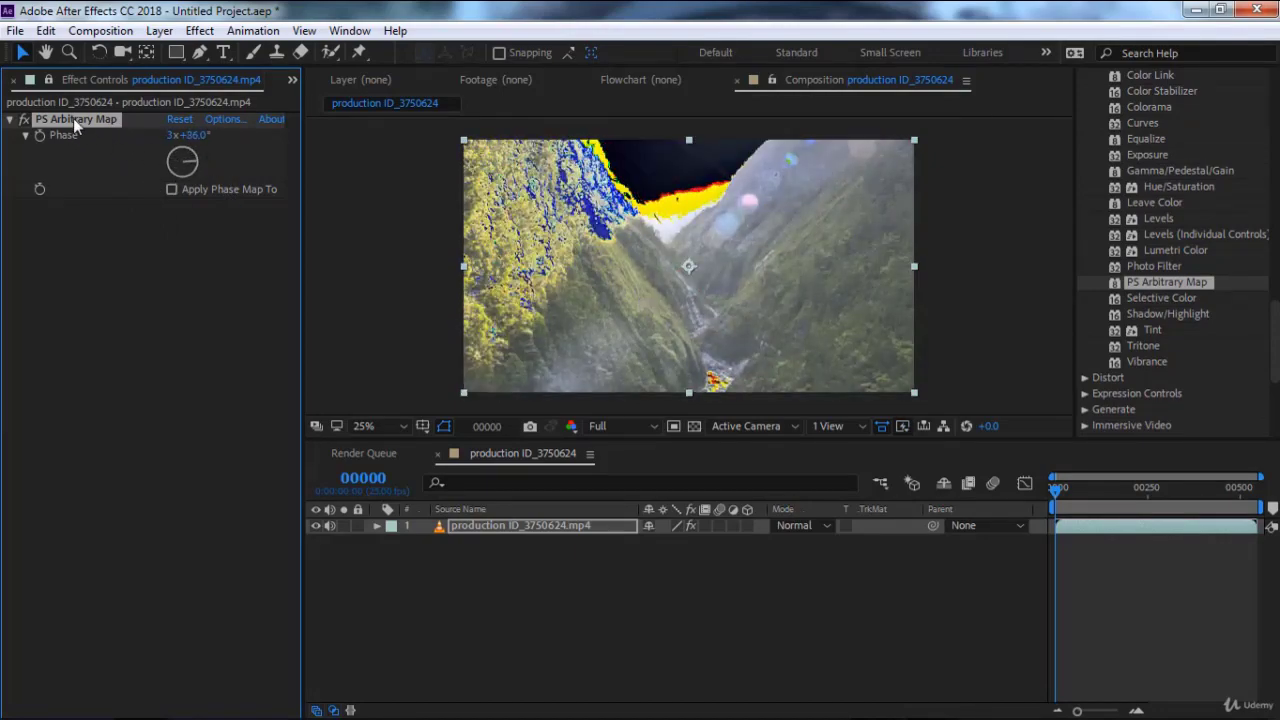
{"action": "key", "text": "Delete"}
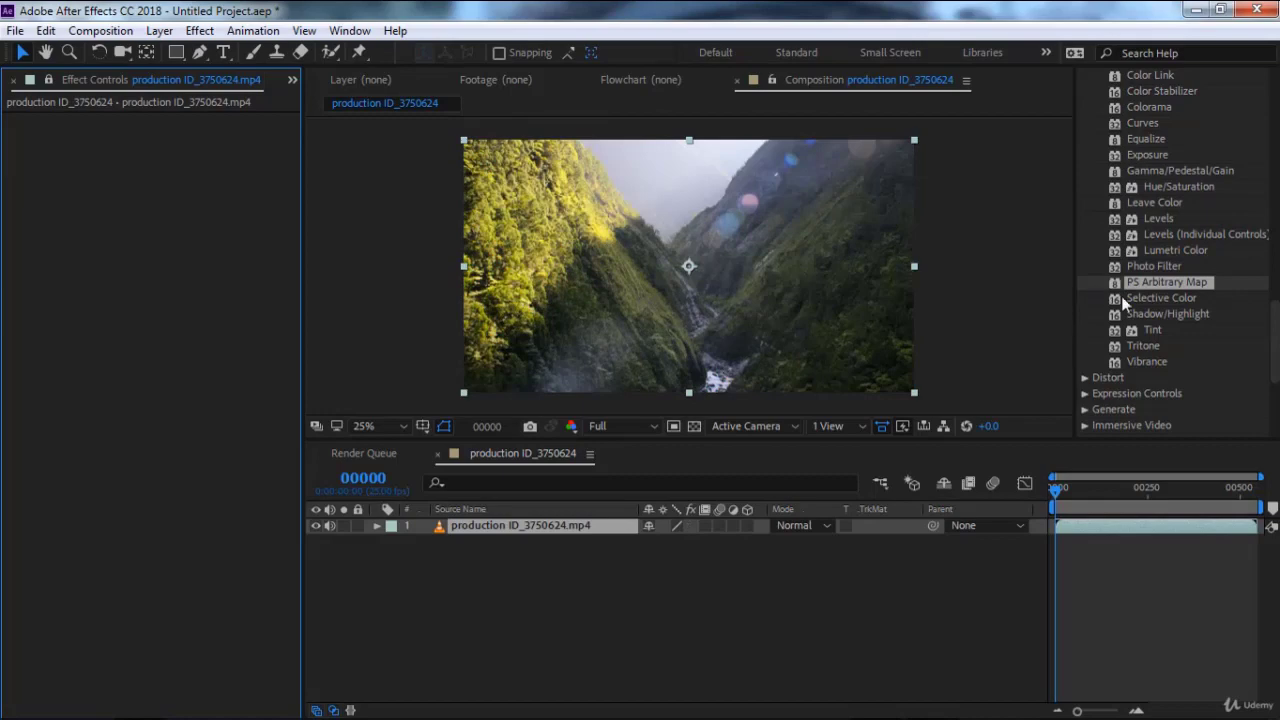
{"action": "double_click", "coordinate": [1155, 299]}
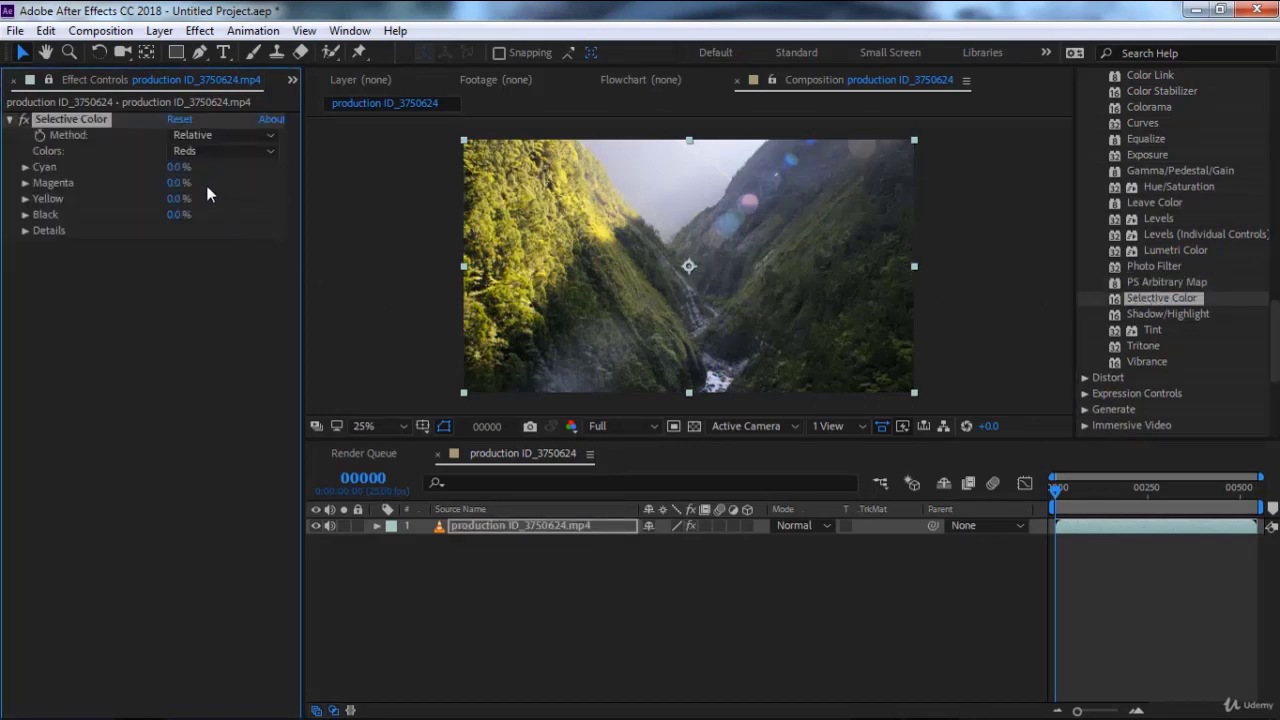
{"action": "left_click_drag", "start_coordinate": [182, 166], "coordinate": [254, 168]}
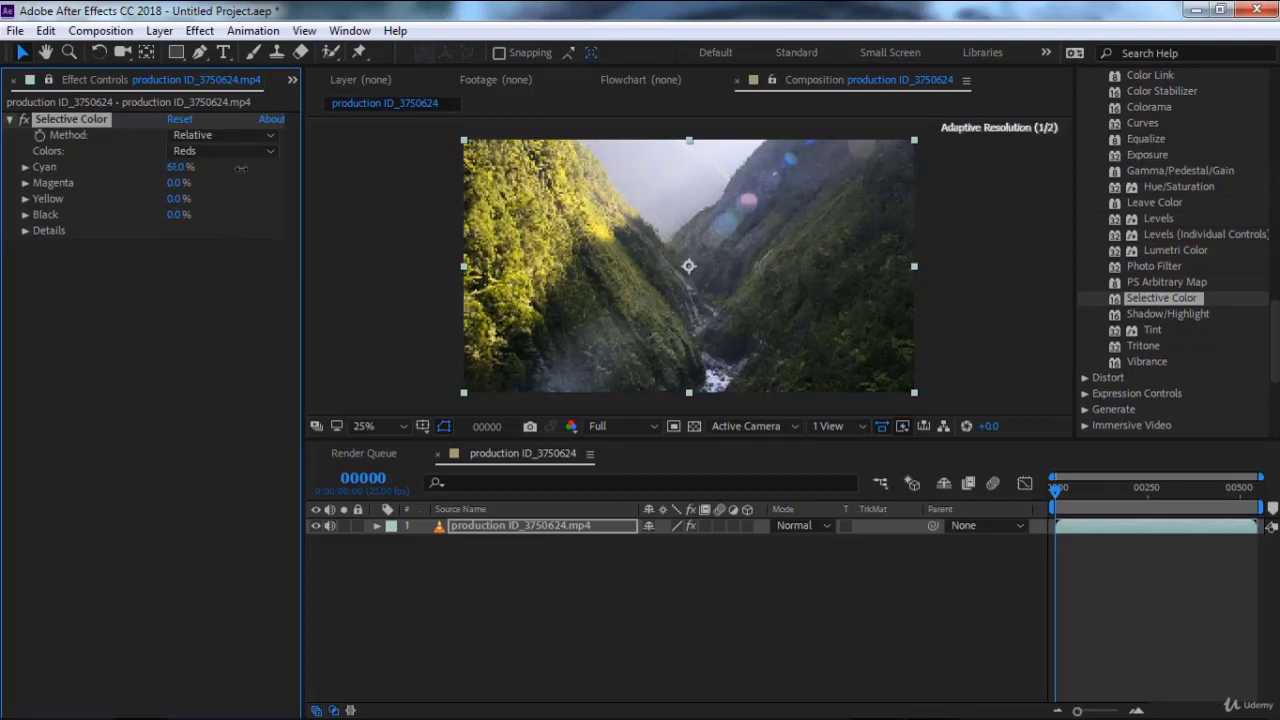
{"action": "left_click_drag", "start_coordinate": [178, 183], "coordinate": [351, 182]}
{"action": "left_click_drag", "start_coordinate": [180, 198], "coordinate": [280, 198]}
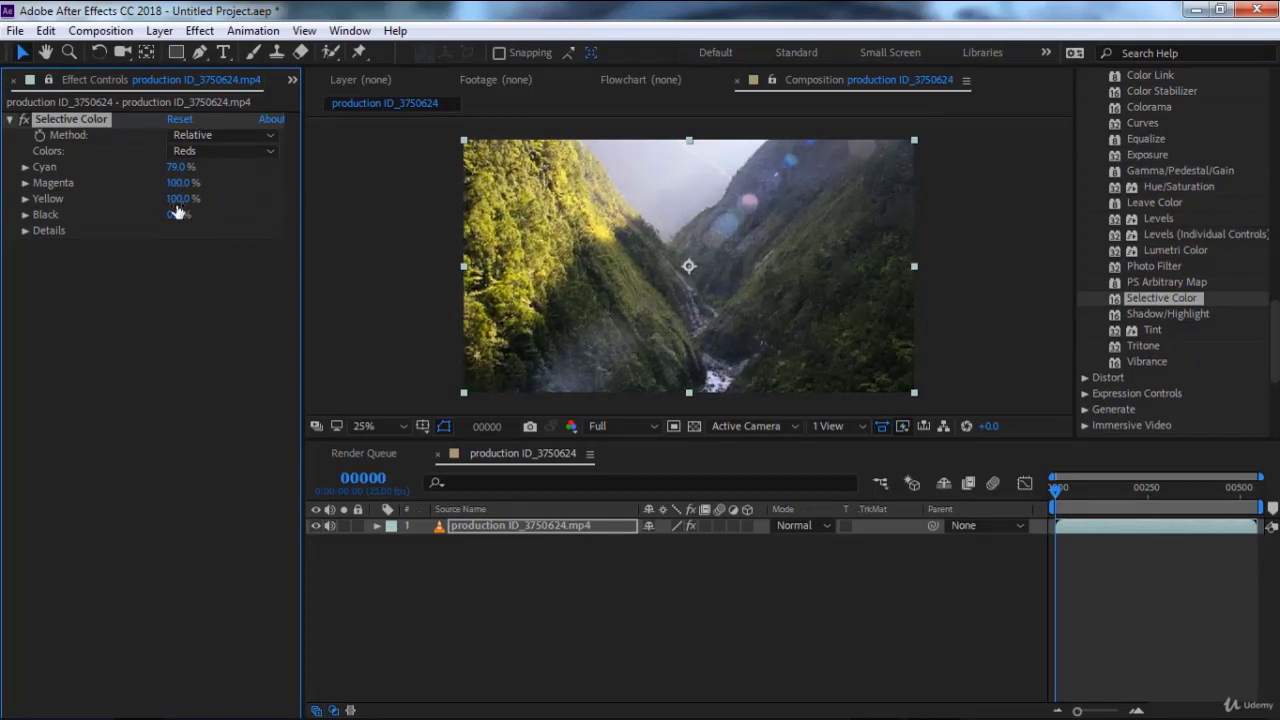
{"action": "left_click_drag", "start_coordinate": [176, 222], "coordinate": [375, 220]}
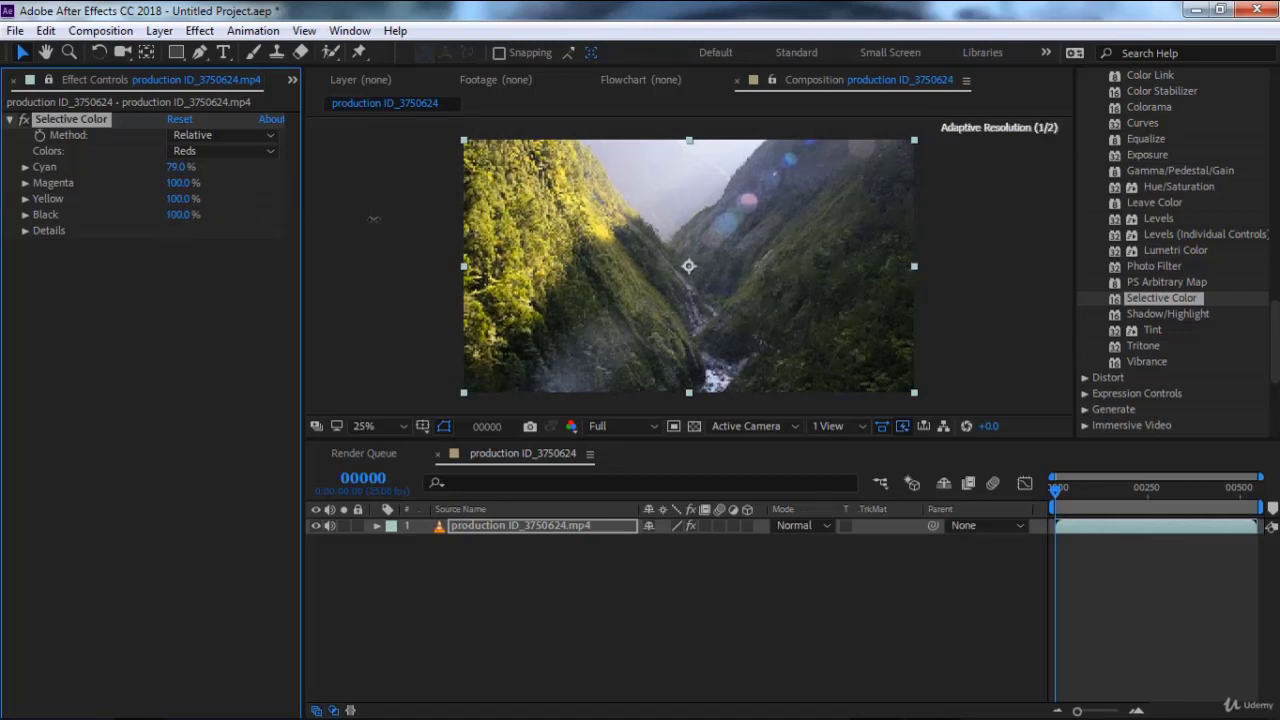
{"action": "left_click", "coordinate": [212, 137]}
{"action": "left_click", "coordinate": [224, 176]}
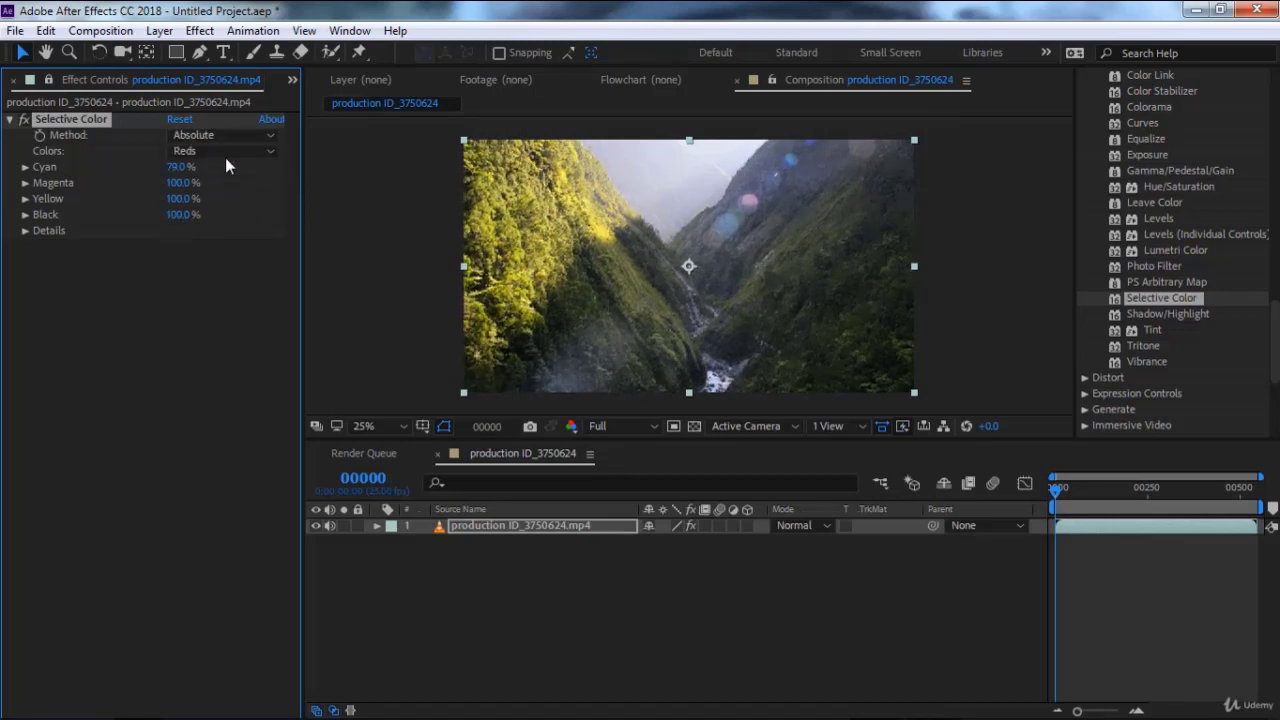
{"action": "left_click", "coordinate": [225, 153]}
{"action": "left_click", "coordinate": [226, 192]}
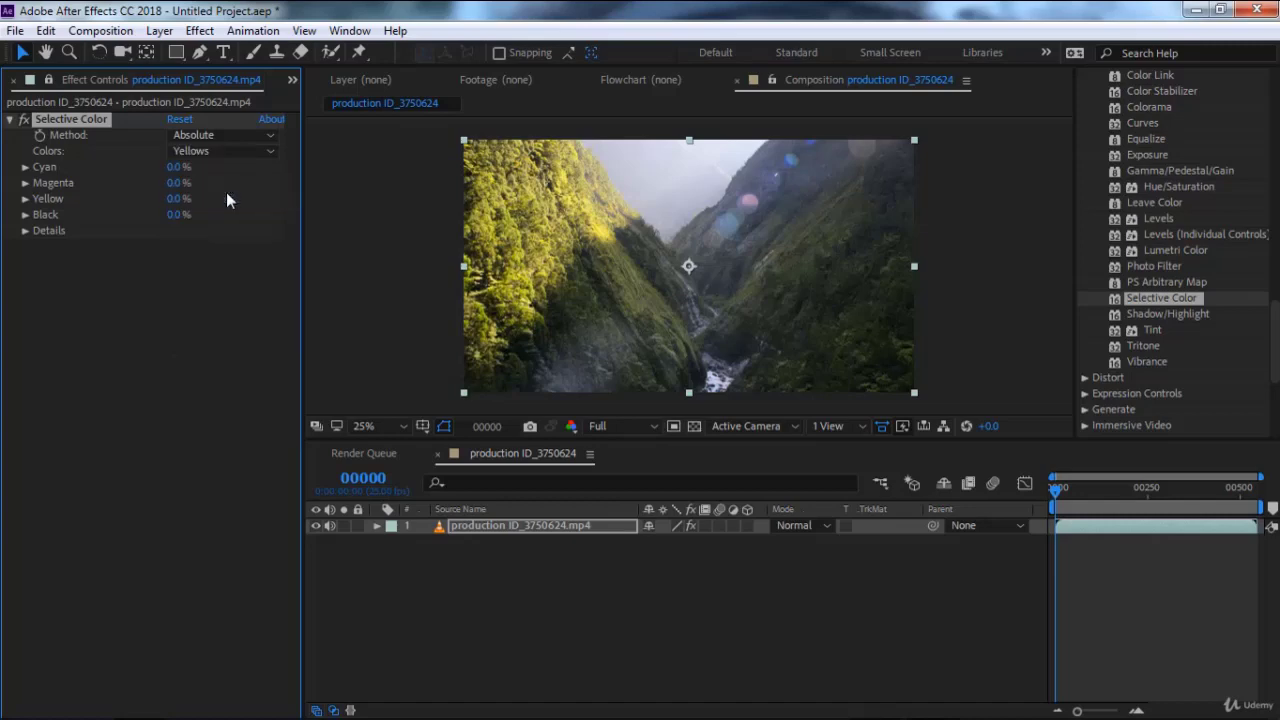
{"action": "left_click", "coordinate": [224, 151]}
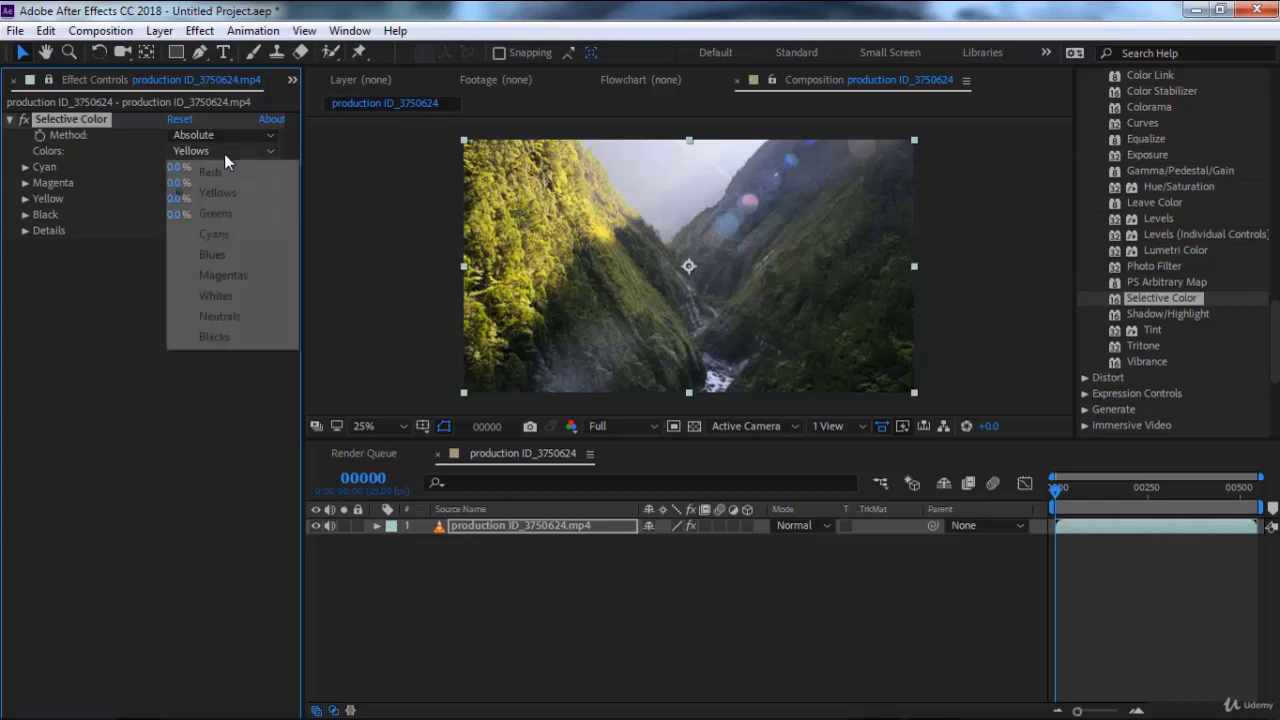
{"action": "left_click", "coordinate": [231, 232]}
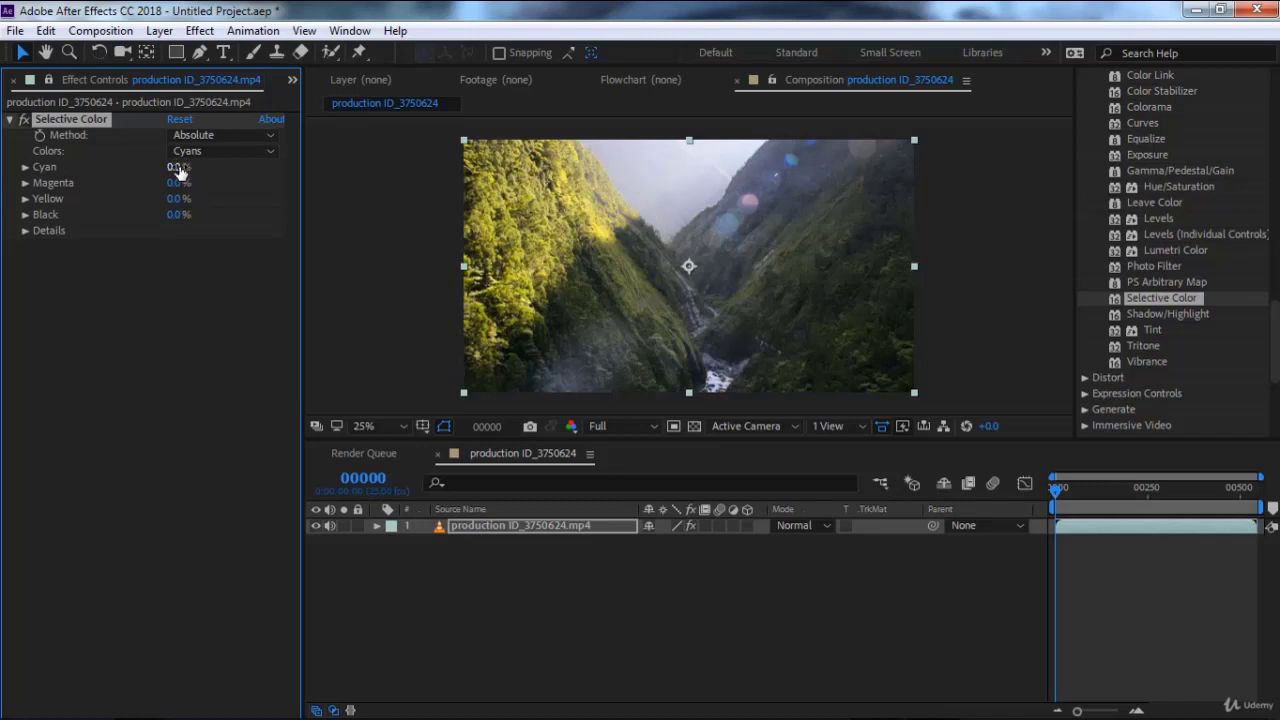
{"action": "left_click_drag", "start_coordinate": [178, 167], "coordinate": [254, 172]}
{"action": "left_click_drag", "start_coordinate": [176, 183], "coordinate": [259, 183]}
{"action": "left_click_drag", "start_coordinate": [173, 199], "coordinate": [279, 220]}
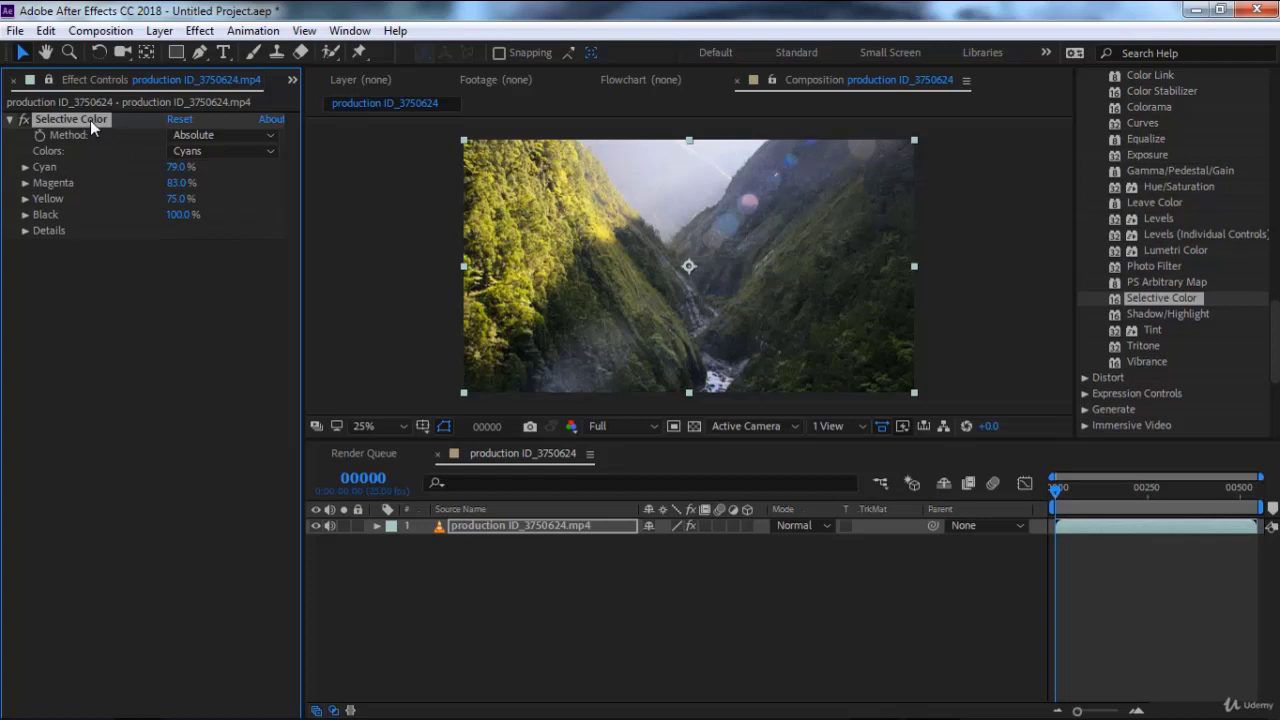
{"action": "key", "text": "Delete"}
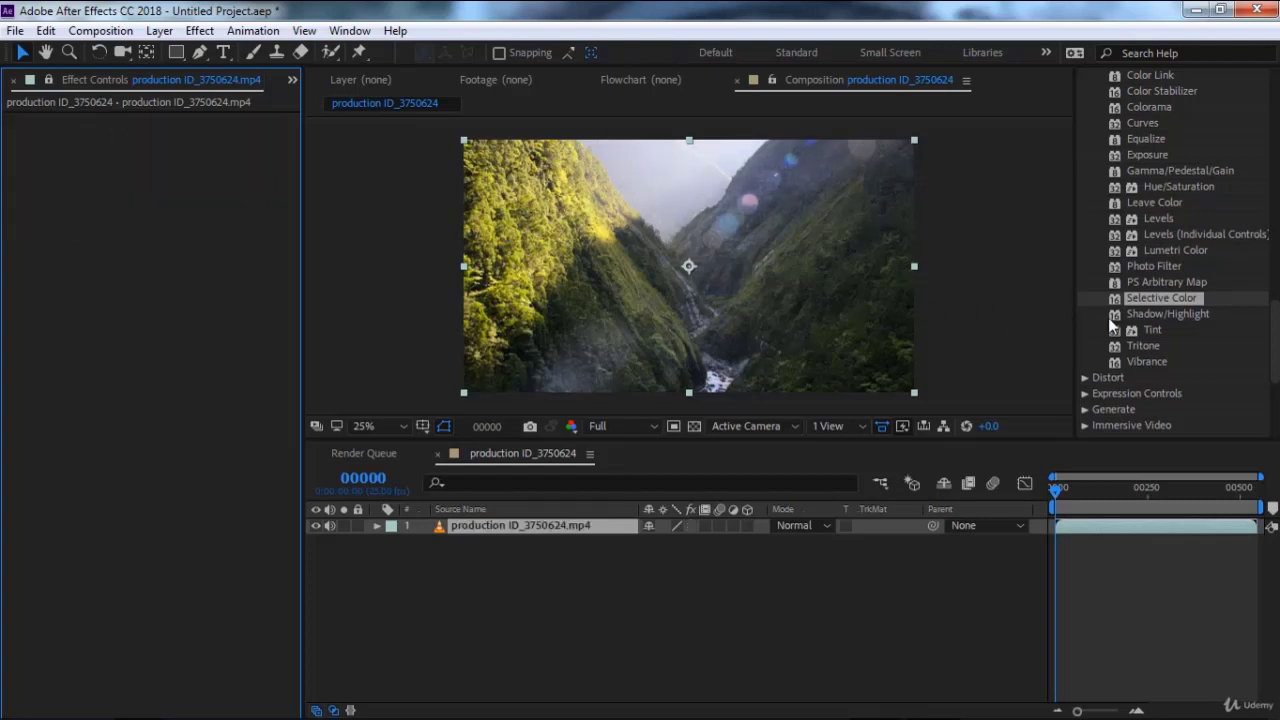
Step: Apply Shadow/Highlight with Auto Amounts on, Temporal Smoothing 10, and trial Blend With Original values
{"action": "double_click", "coordinate": [1152, 315]}
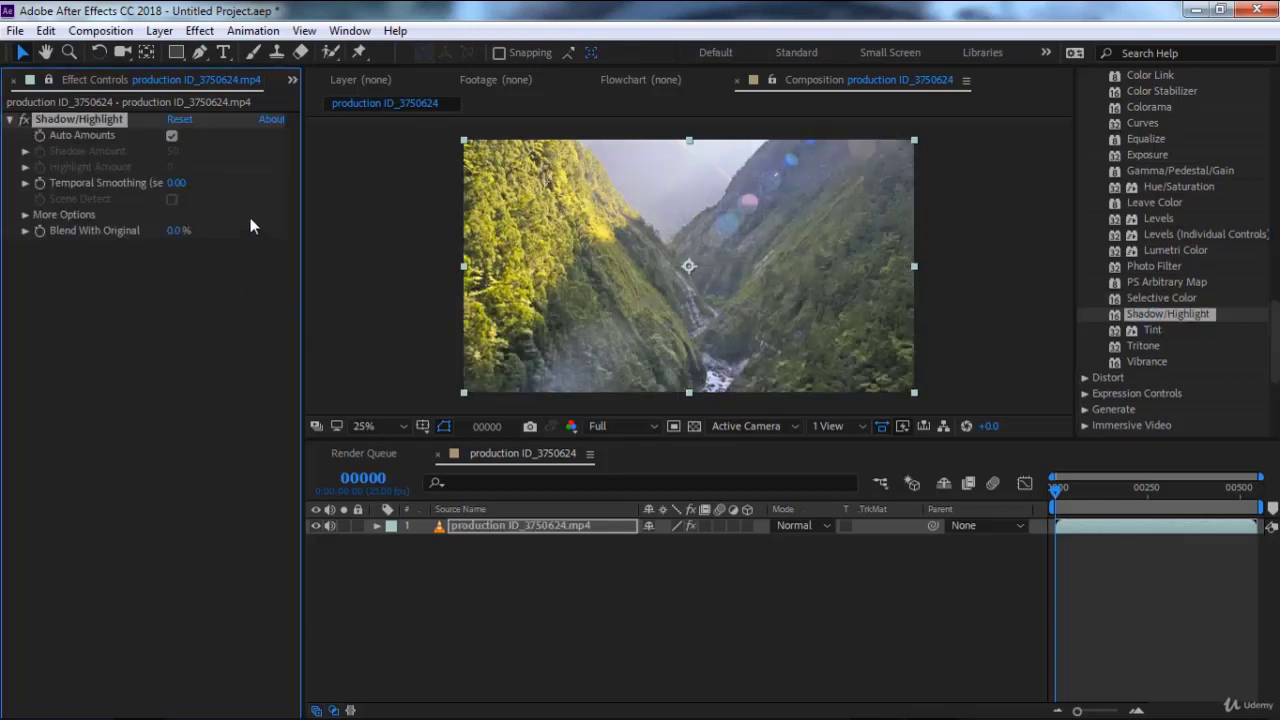
{"action": "left_click", "coordinate": [171, 136]}
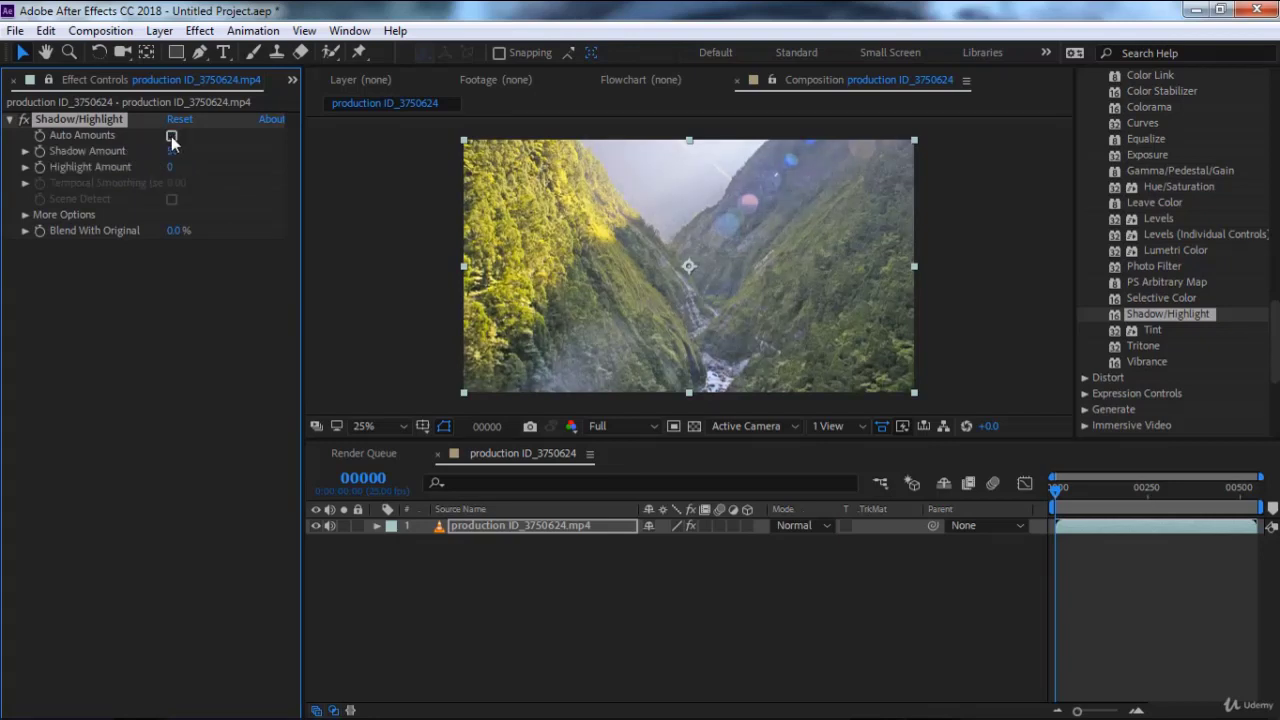
{"action": "left_click", "coordinate": [171, 136]}
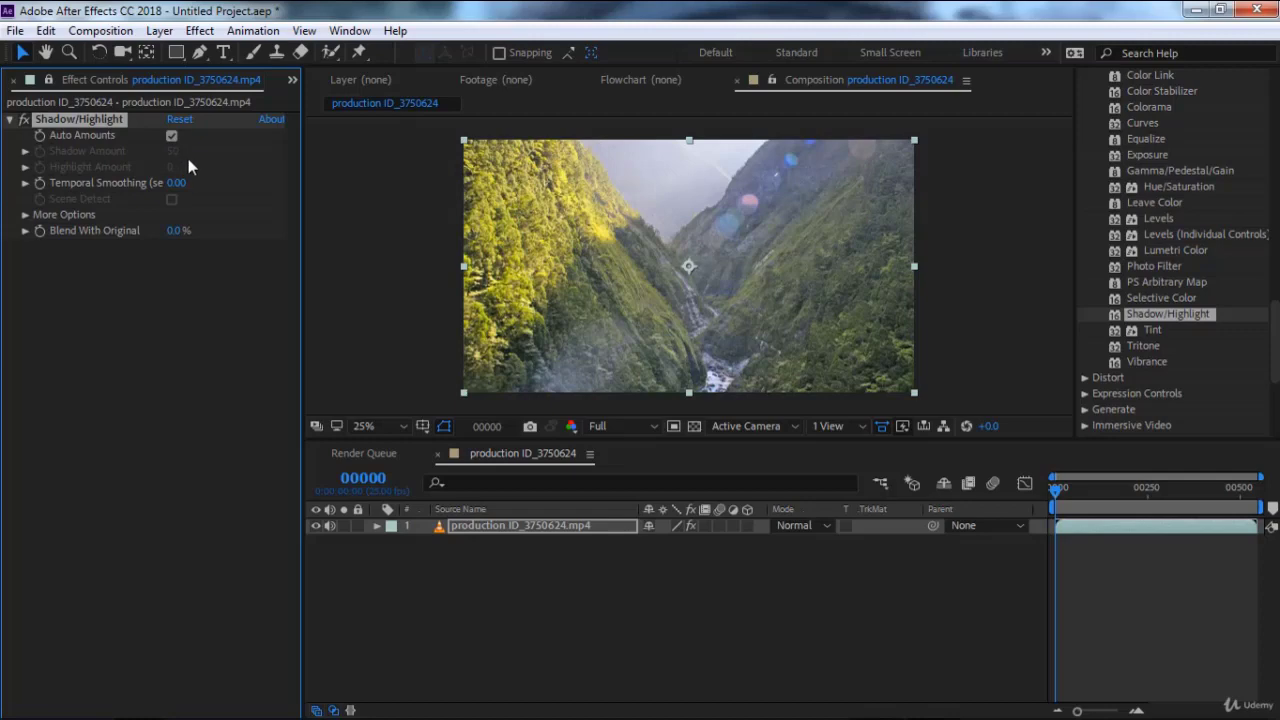
{"action": "left_click_drag", "start_coordinate": [178, 183], "coordinate": [286, 185]}
{"action": "left_click_drag", "start_coordinate": [176, 231], "coordinate": [341, 230]}
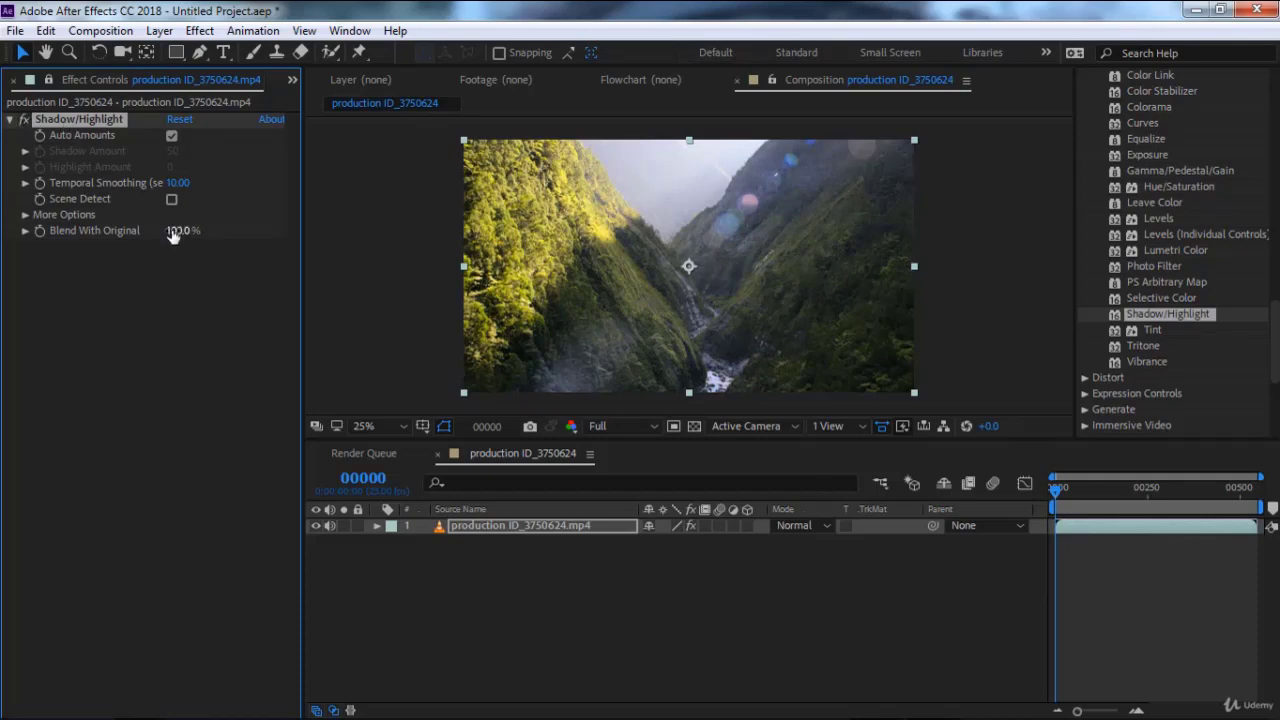
{"action": "left_click_drag", "start_coordinate": [172, 234], "coordinate": [100, 257]}
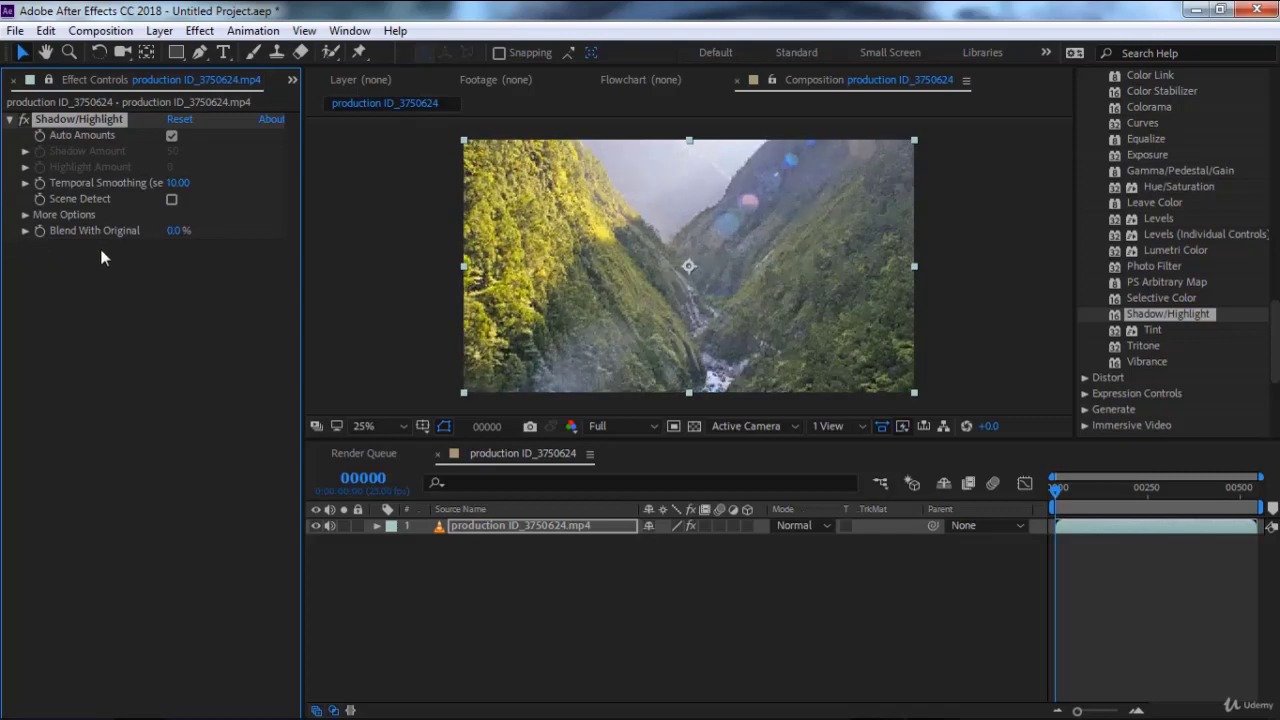
{"action": "mouse_move", "coordinate": [172, 231]}
{"action": "left_mouse_down"}
{"action": "mouse_move", "coordinate": [232, 227]}
{"action": "mouse_move", "coordinate": [217, 224]}
{"action": "left_mouse_up"}
Step: Replace Shadow/Highlight with Tint and set Map Black To a saturated red
{"action": "key", "text": "Delete"}
{"action": "double_click", "coordinate": [1152, 329]}
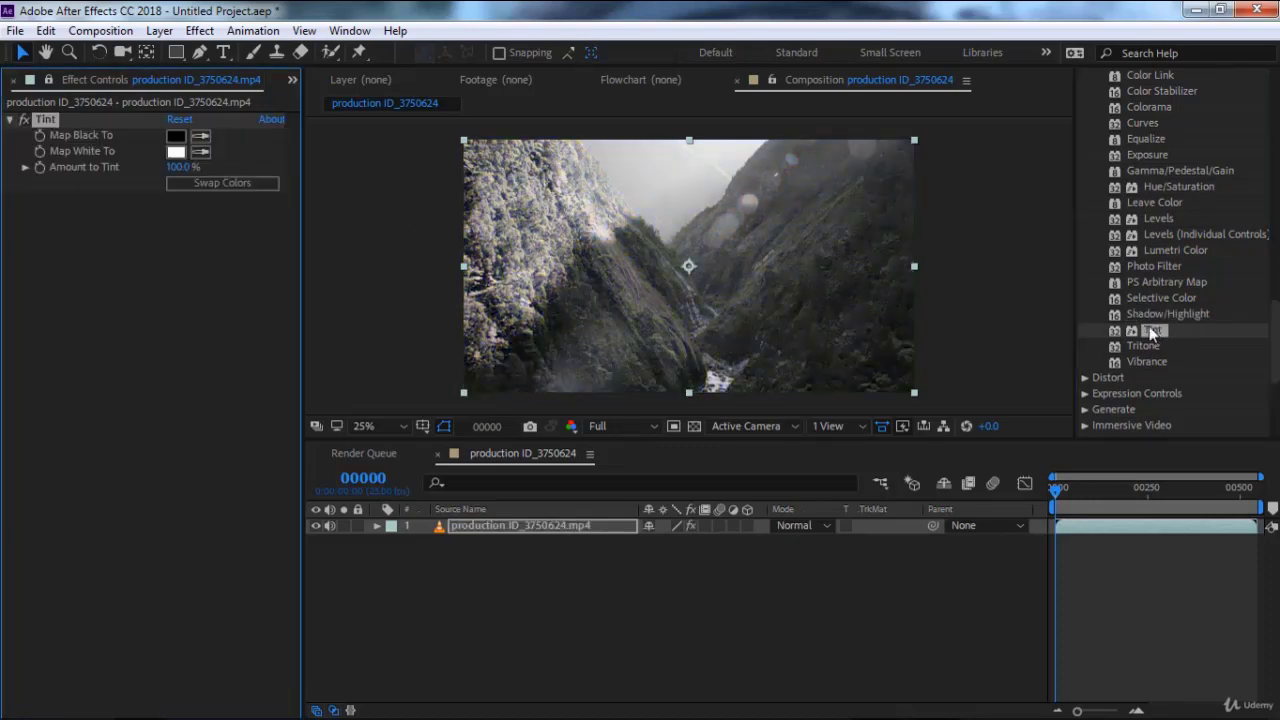
{"action": "left_click", "coordinate": [180, 138]}
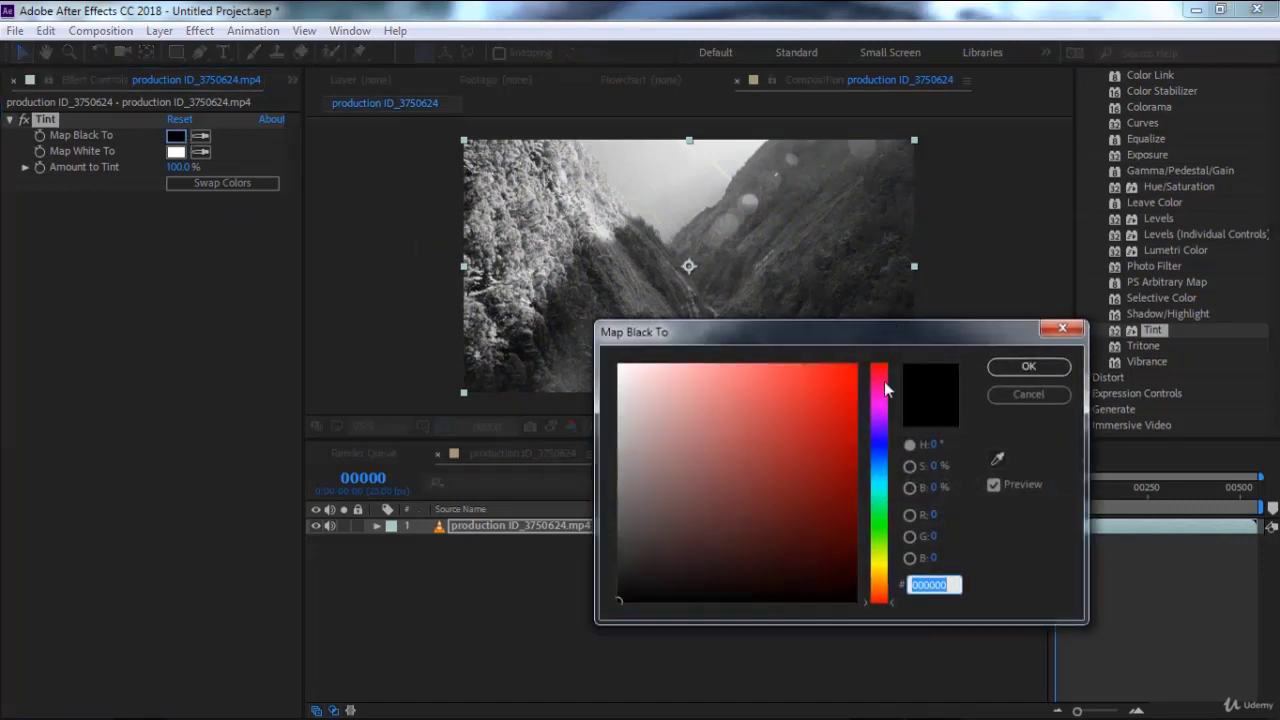
{"action": "left_click_drag", "start_coordinate": [880, 398], "coordinate": [880, 366]}
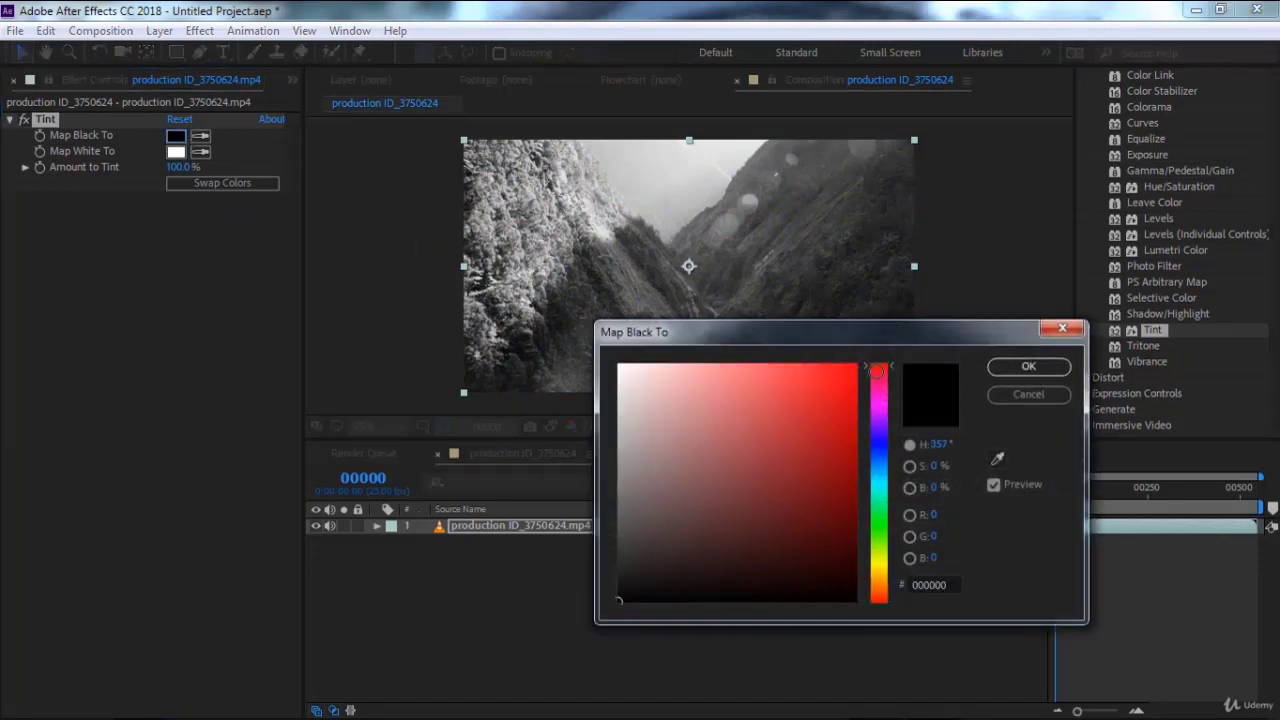
{"action": "left_click", "coordinate": [856, 372]}
{"action": "left_click", "coordinate": [1036, 367]}
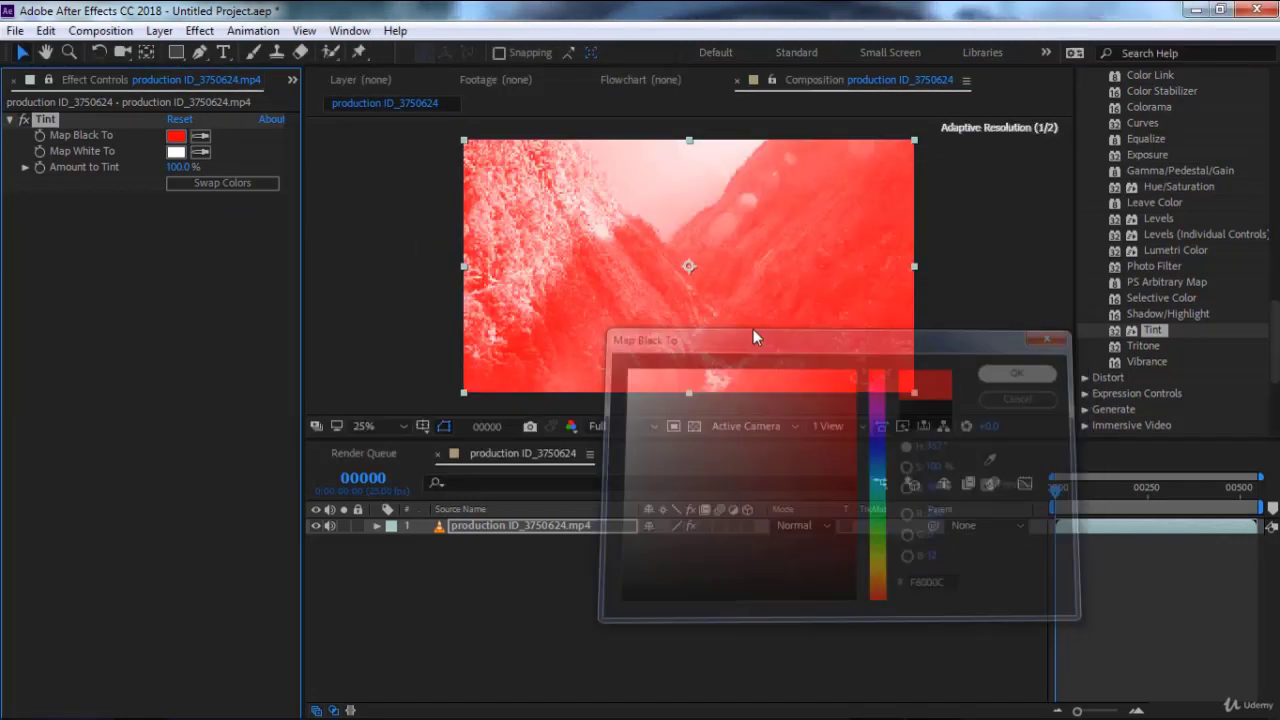
Step: Set Tint's Map White To a saturated blue
{"action": "left_click", "coordinate": [178, 153]}
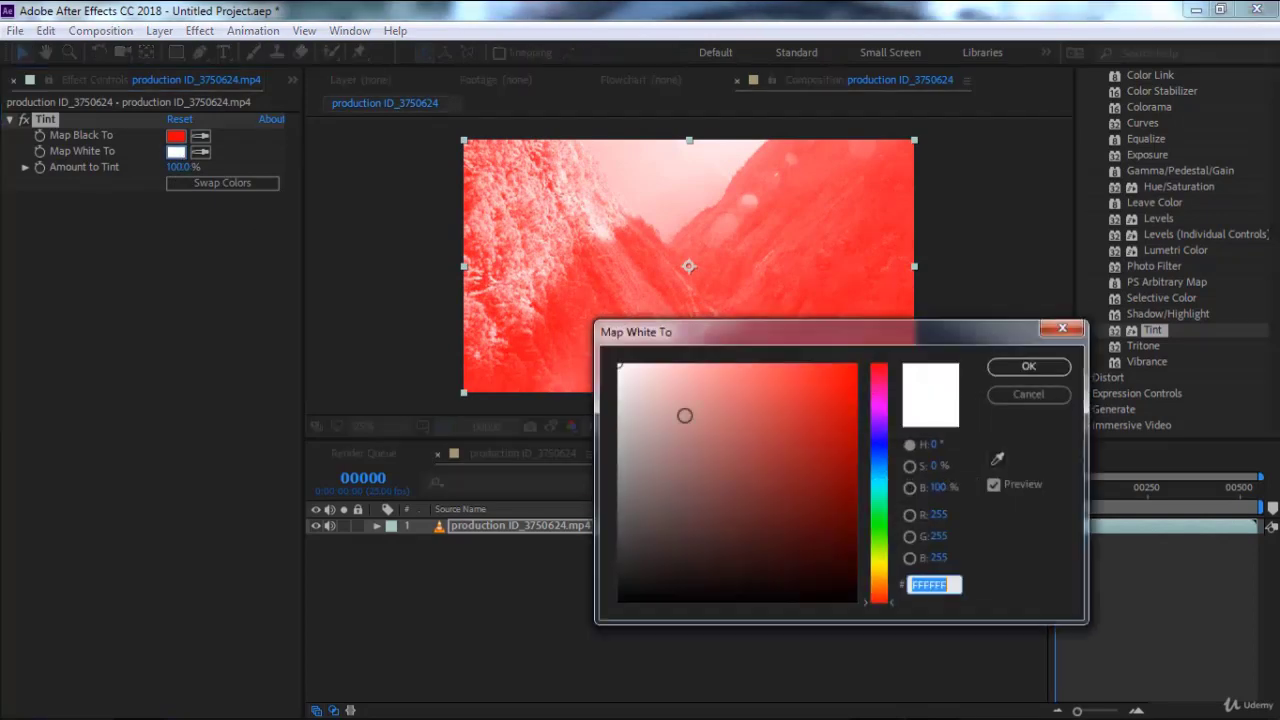
{"action": "left_click", "coordinate": [878, 455]}
{"action": "left_click", "coordinate": [854, 366]}
{"action": "left_click", "coordinate": [1019, 363]}
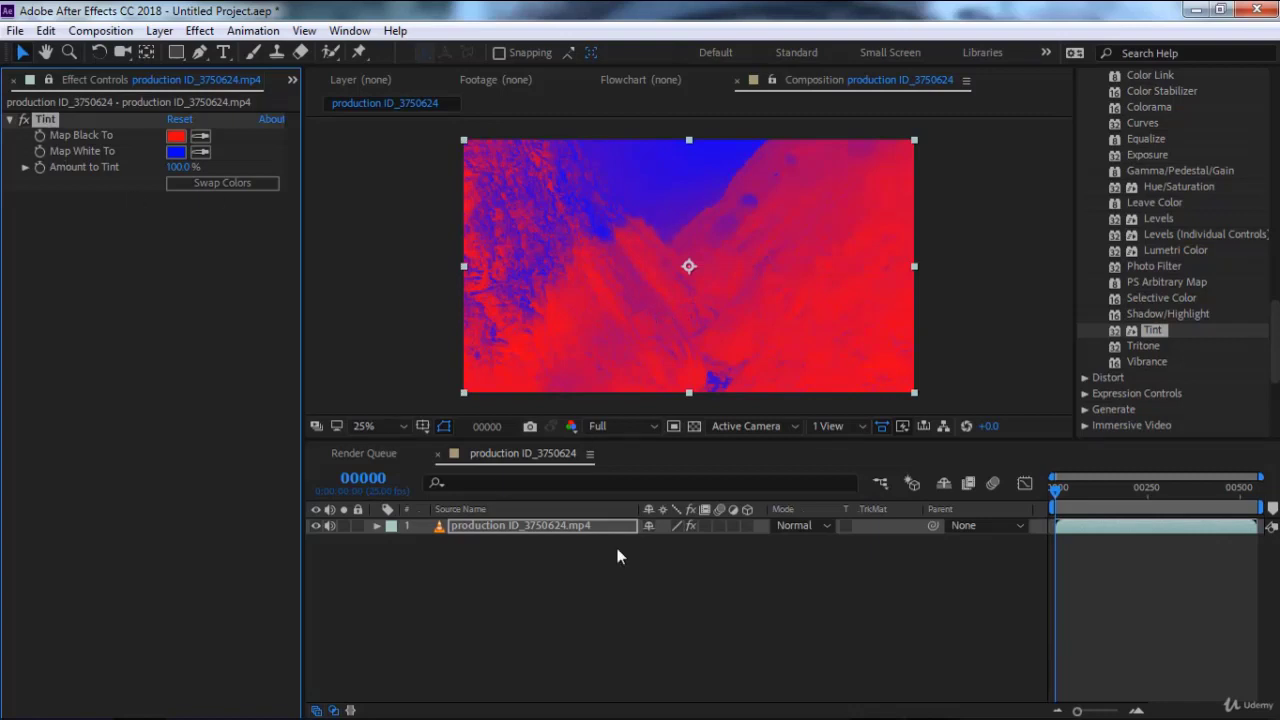
{"action": "left_click", "coordinate": [549, 529]}
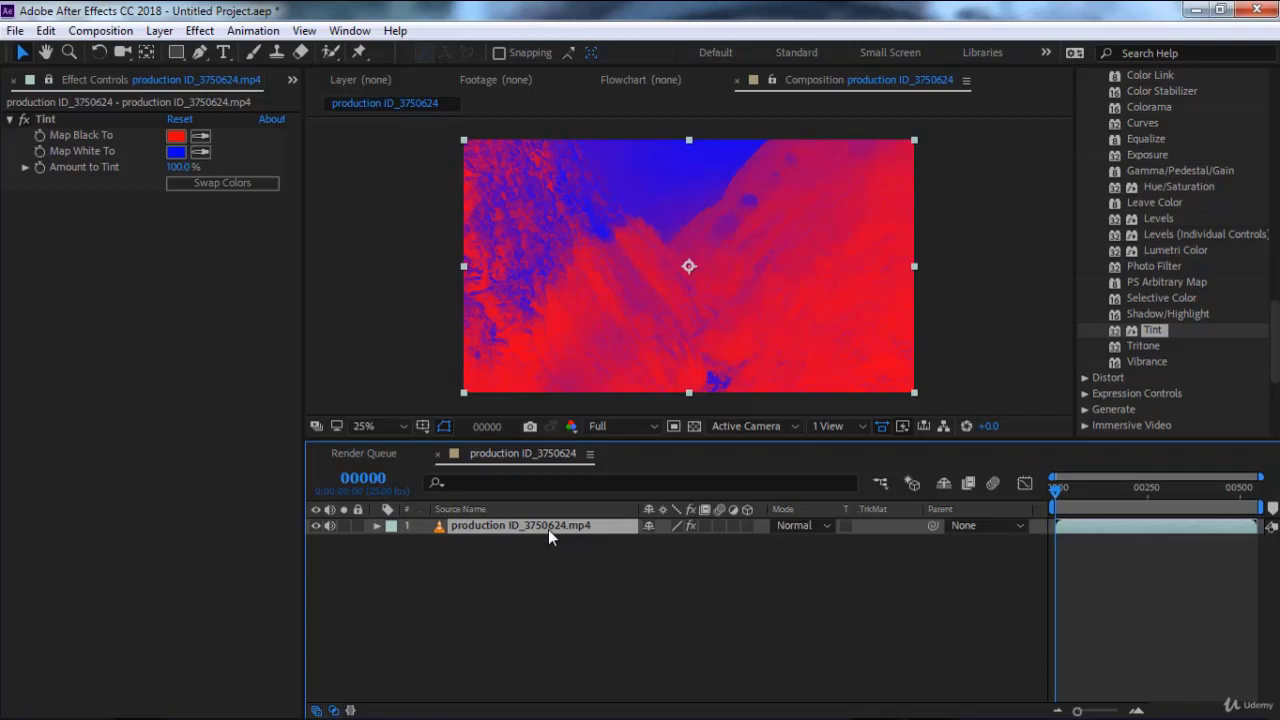
Step: Duplicate the clip layer and paste the Tint effect onto the duplicate
{"action": "key", "text": "ctrl+d"}
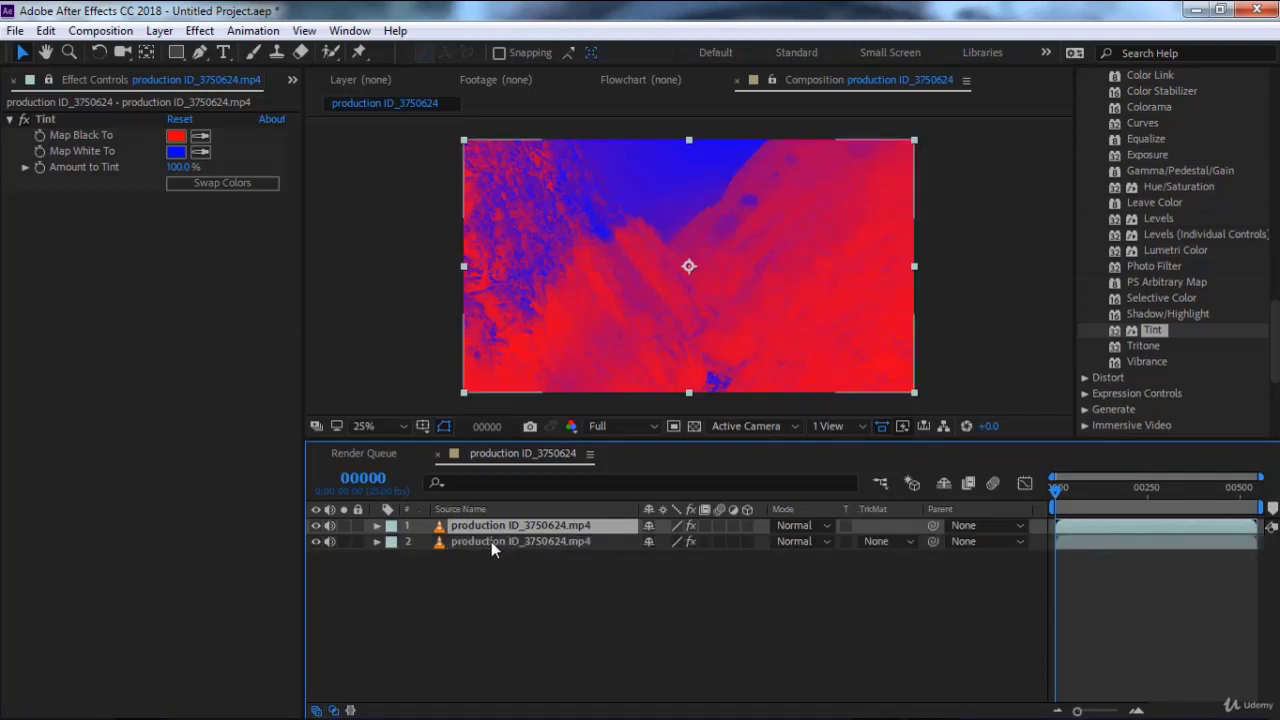
{"action": "left_click", "coordinate": [46, 118]}
{"action": "key", "text": "ctrl+Down"}
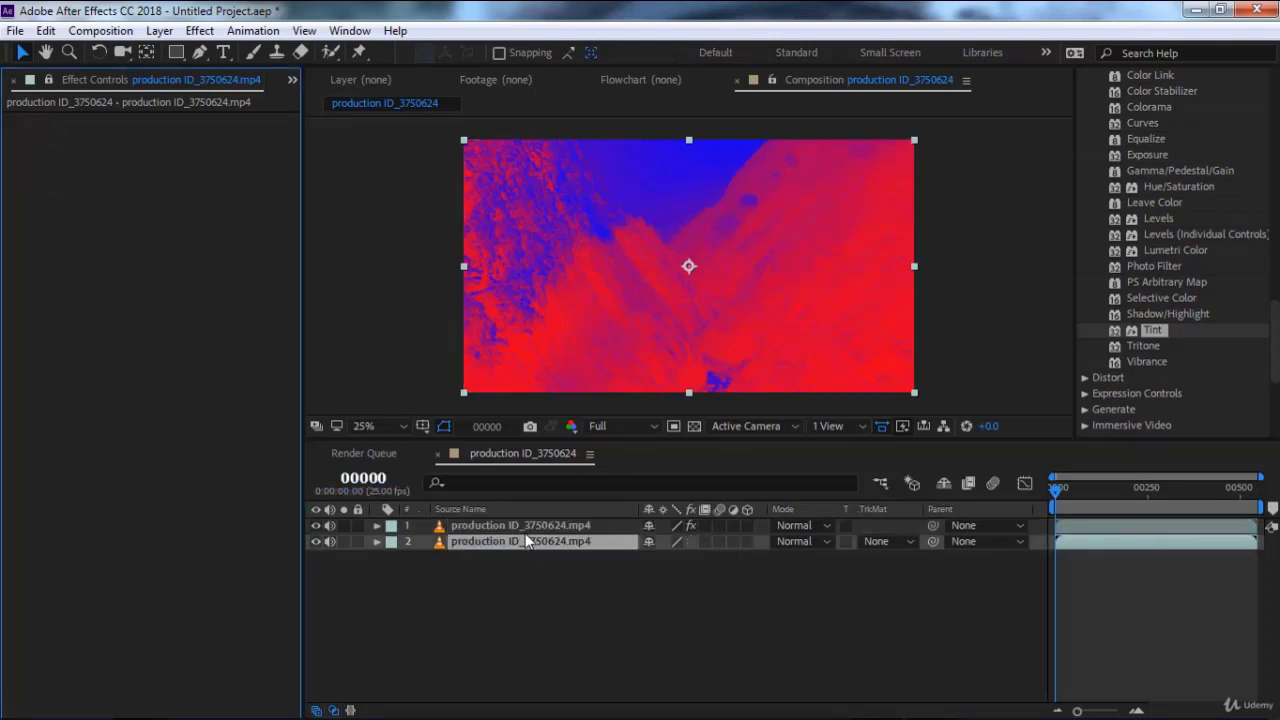
{"action": "left_click", "coordinate": [525, 528]}
{"action": "left_click", "coordinate": [522, 539]}
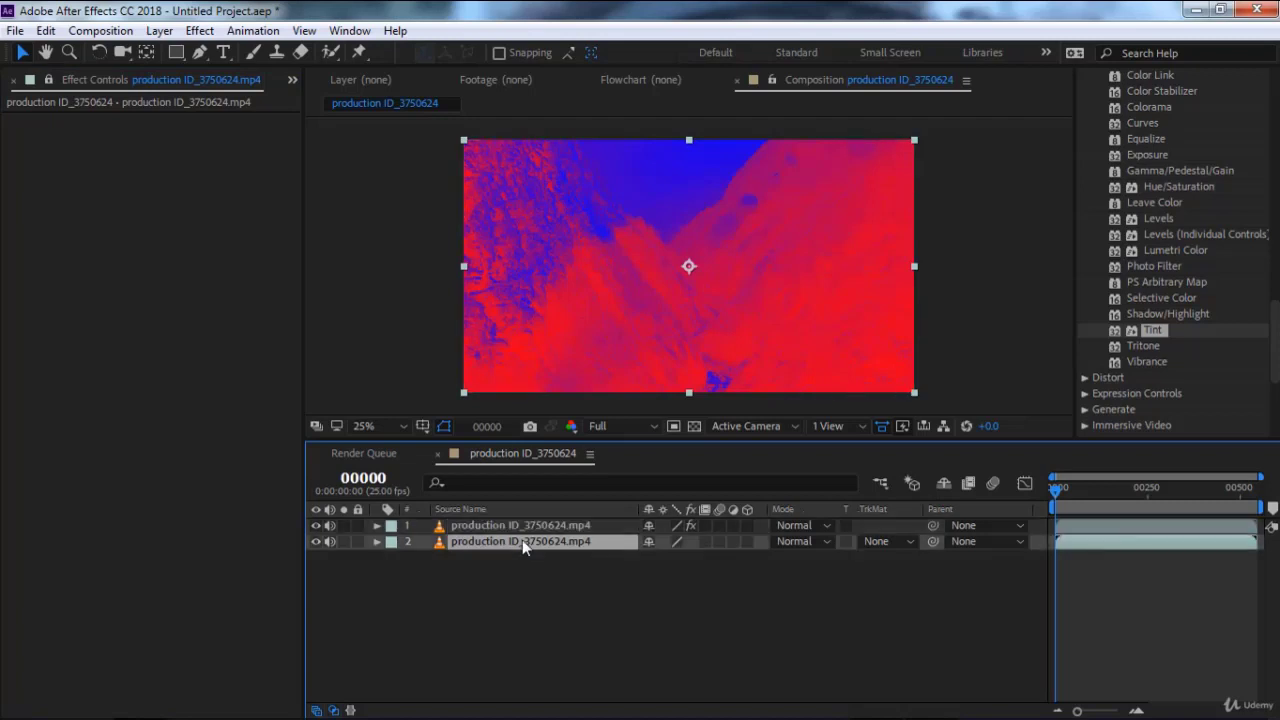
{"action": "key", "text": "ctrl+v"}
Step: Delete the Tint effect from layer 2, then undo the removal
{"action": "left_click", "coordinate": [513, 528]}
{"action": "key", "text": "ctrl+Down"}
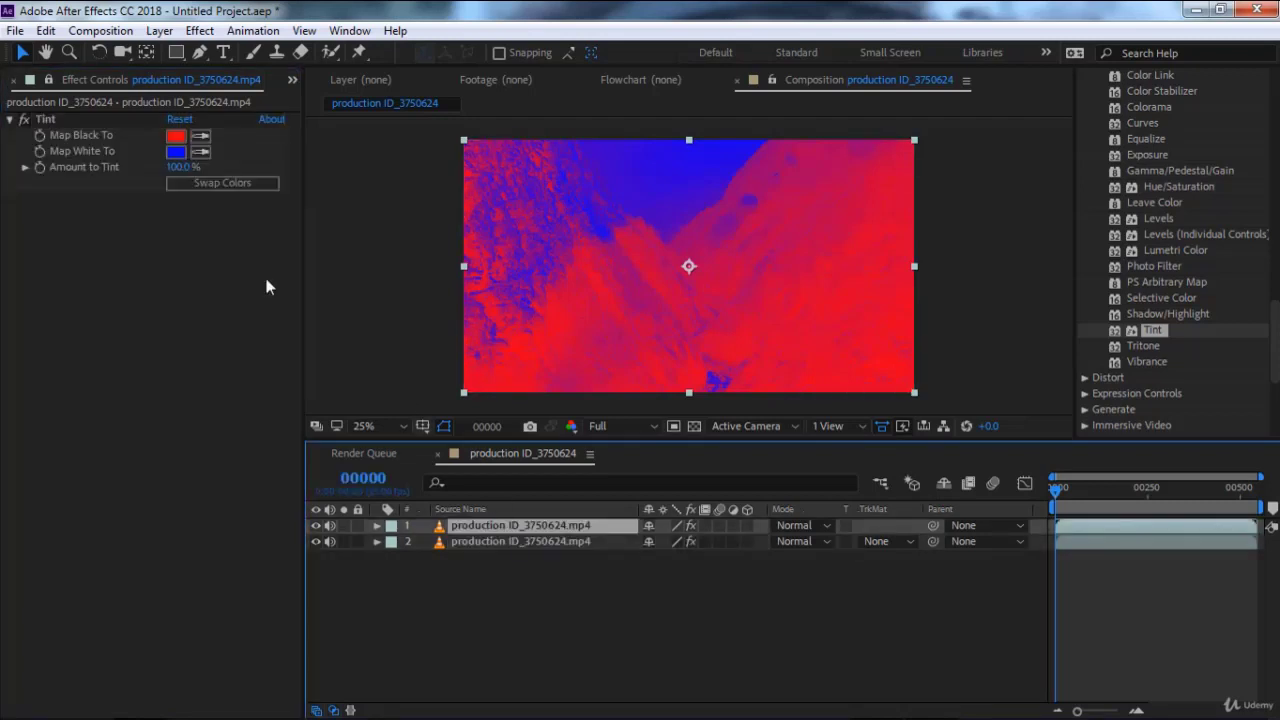
{"action": "left_click", "coordinate": [50, 116]}
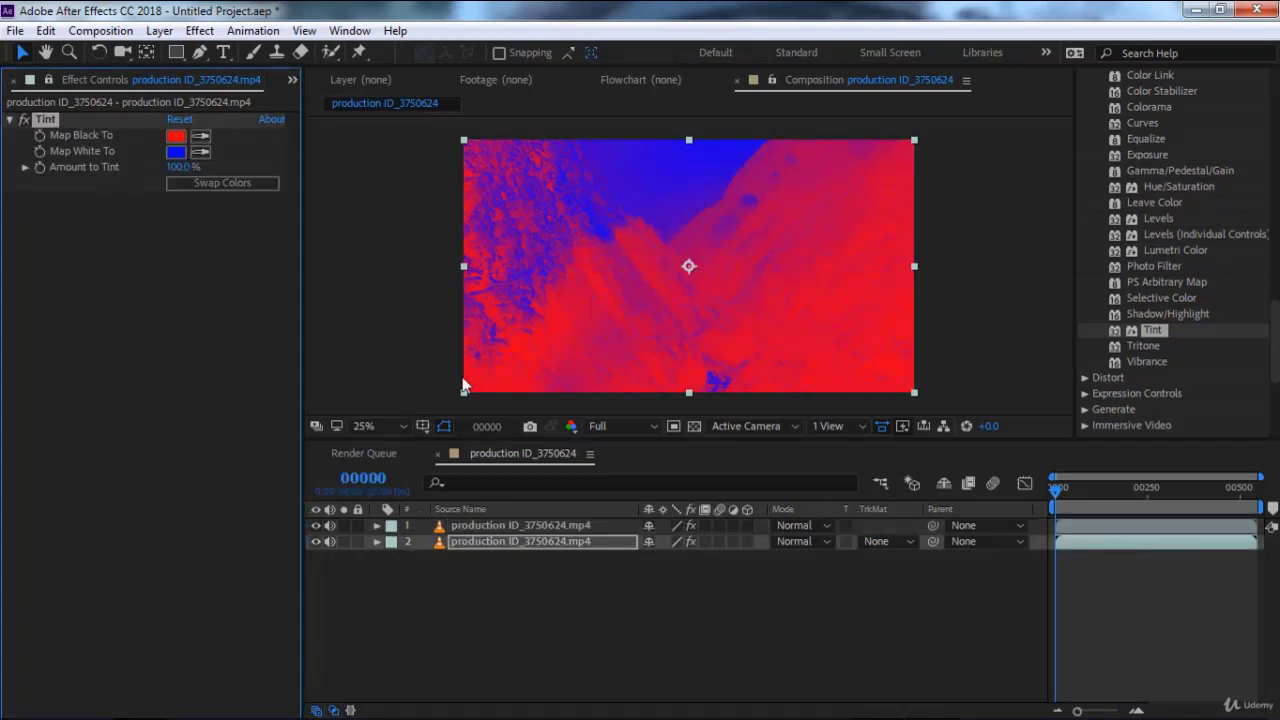
{"action": "left_click", "coordinate": [478, 530]}
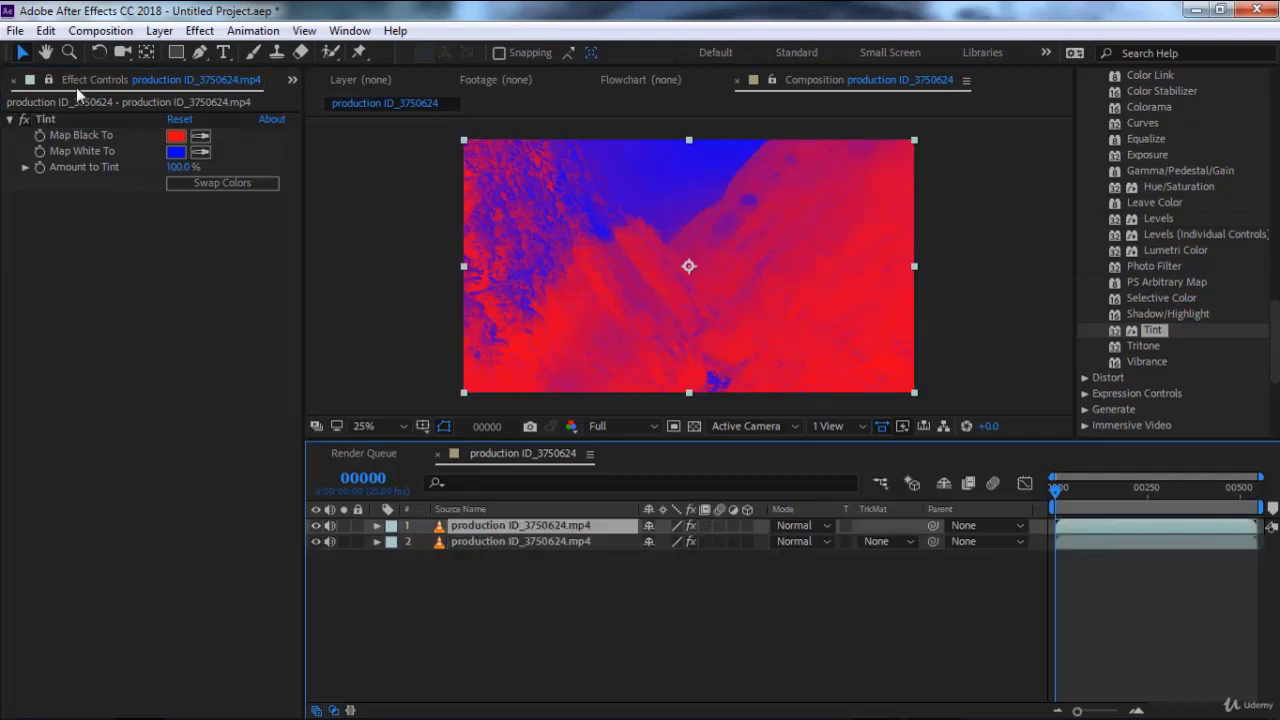
{"action": "left_click", "coordinate": [50, 116]}
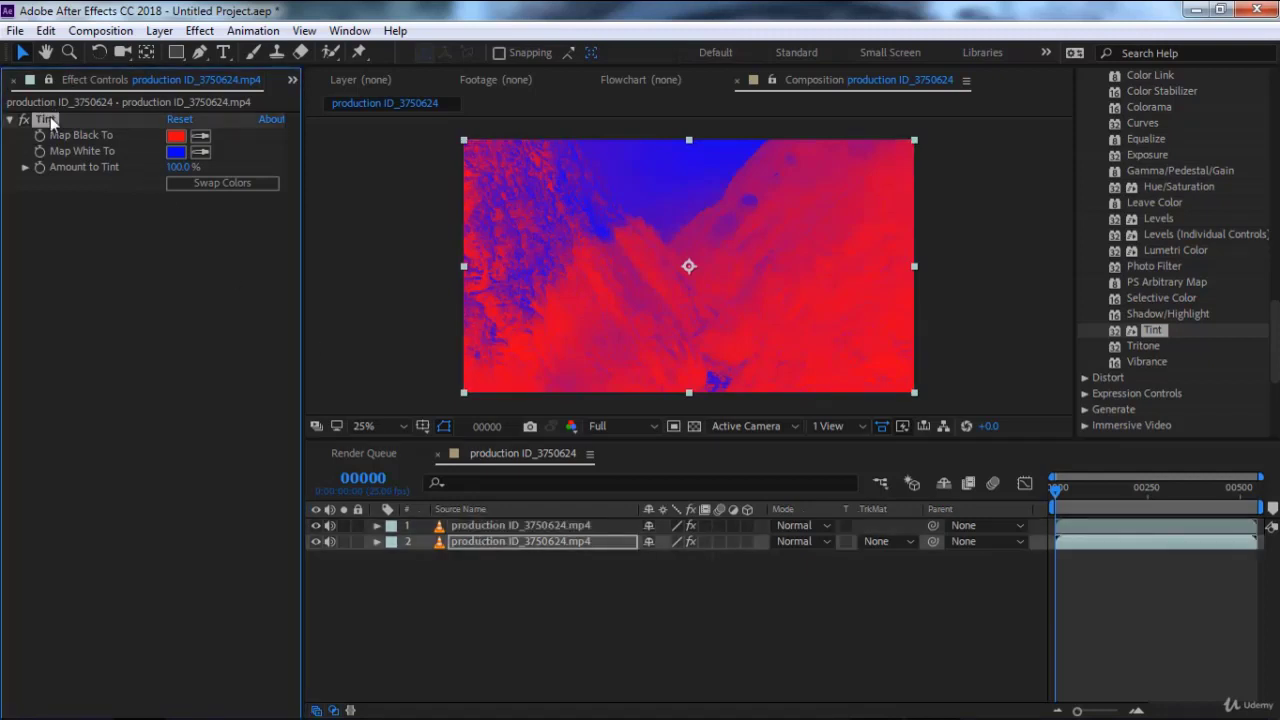
{"action": "key", "text": "Delete"}
{"action": "left_click", "coordinate": [491, 526]}
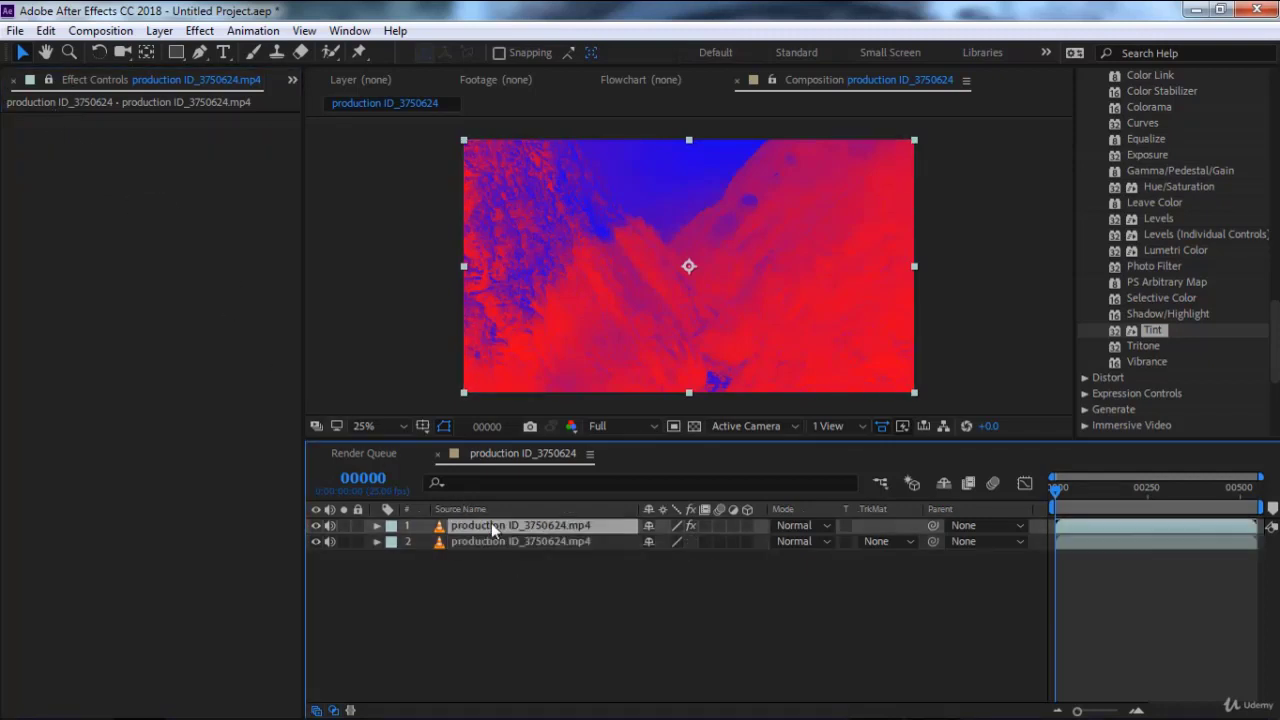
{"action": "left_click", "coordinate": [489, 541]}
{"action": "key", "text": "ctrl+z"}
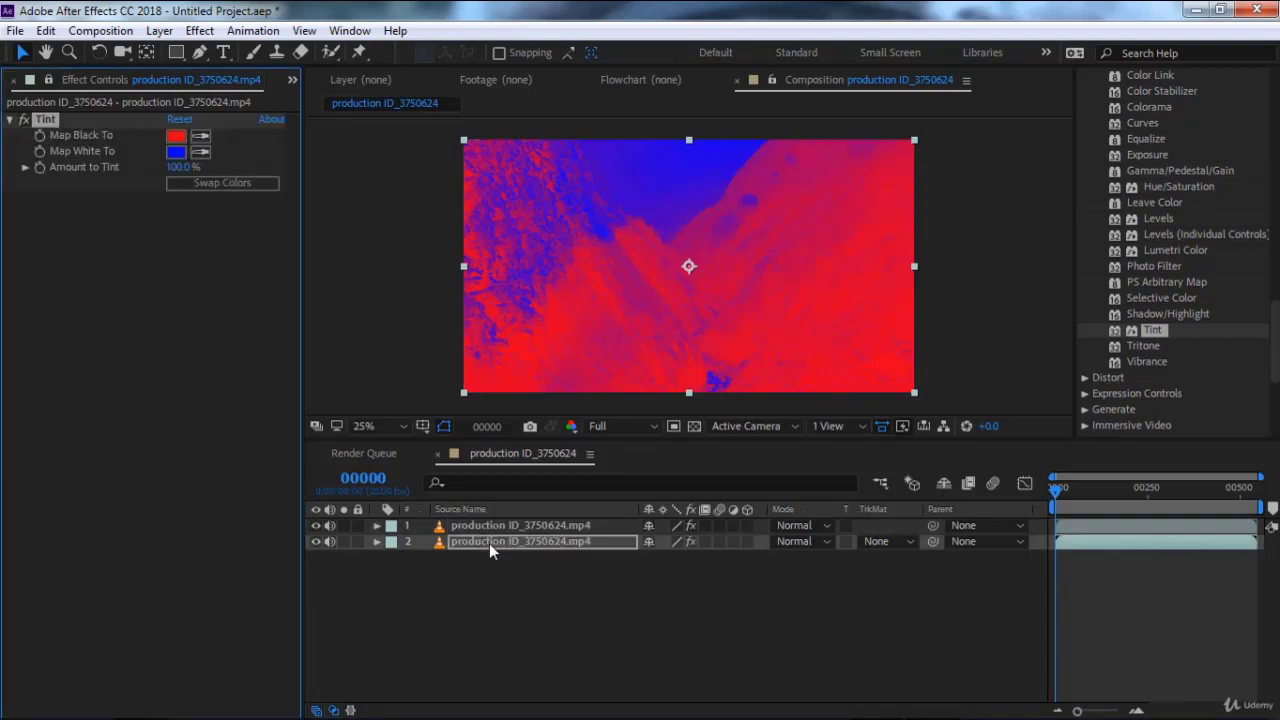
Step: Delete the Tint effect from layer 2 again, leaving layer 1's name unchanged
{"action": "left_click", "coordinate": [491, 522]}
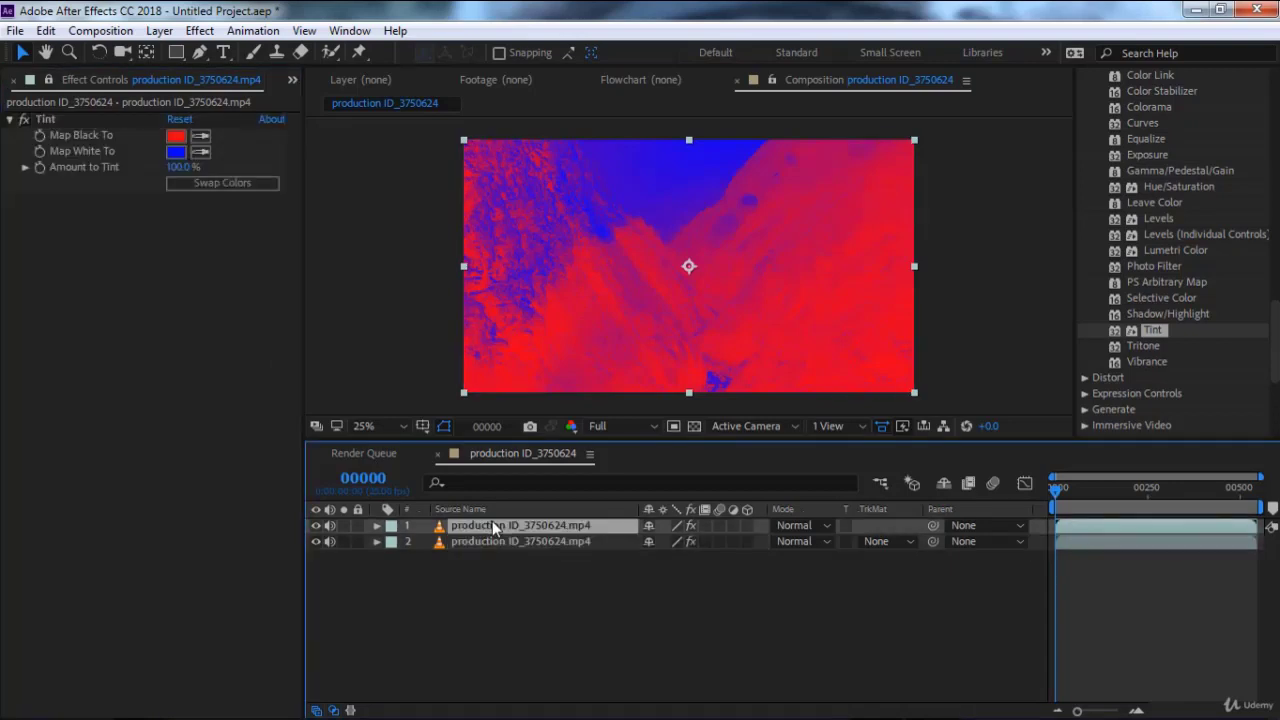
{"action": "left_click", "coordinate": [491, 535]}
{"action": "left_click", "coordinate": [490, 529]}
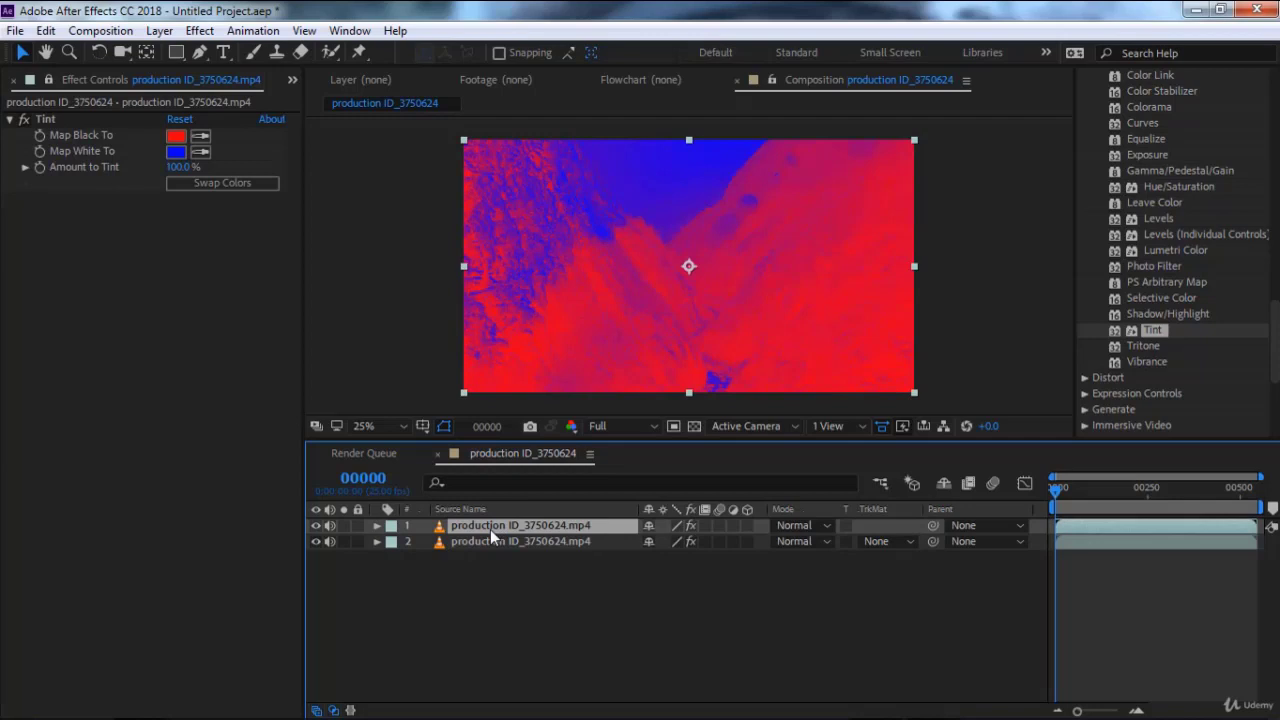
{"action": "left_click", "coordinate": [51, 117]}
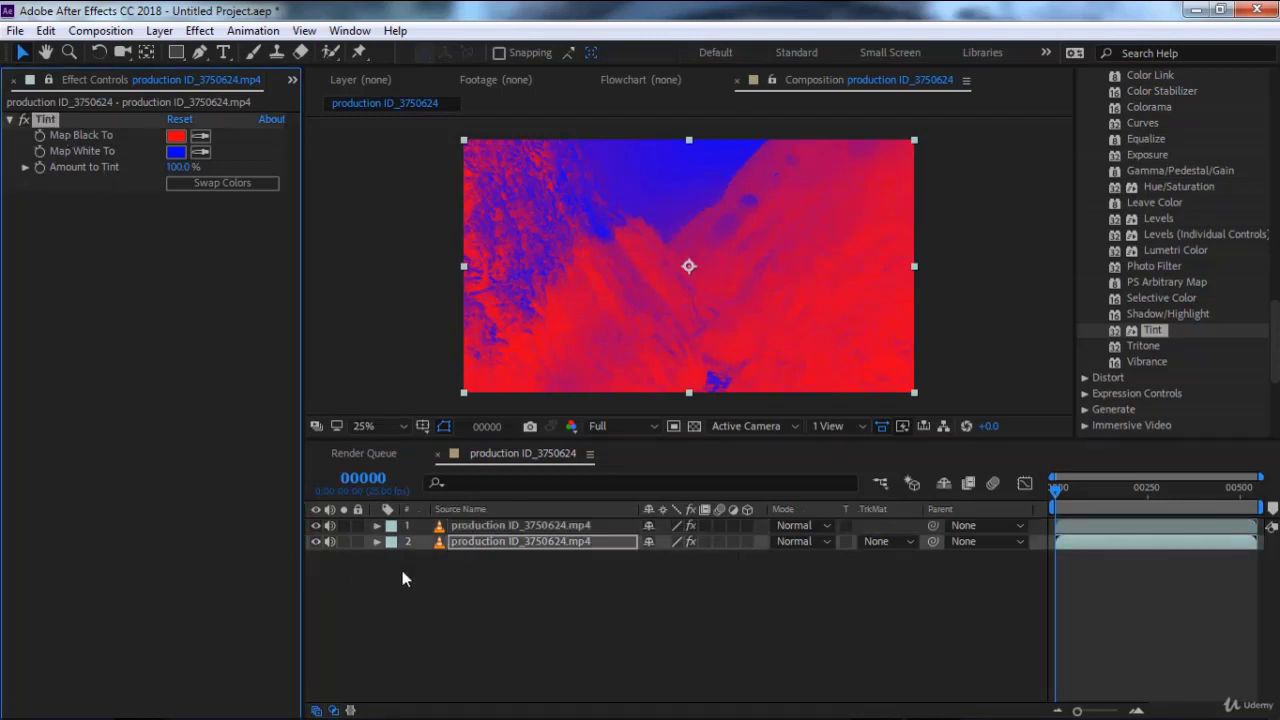
{"action": "left_click", "coordinate": [470, 525]}
{"action": "left_click", "coordinate": [51, 119]}
{"action": "key", "text": "Delete"}
{"action": "left_click", "coordinate": [529, 525]}
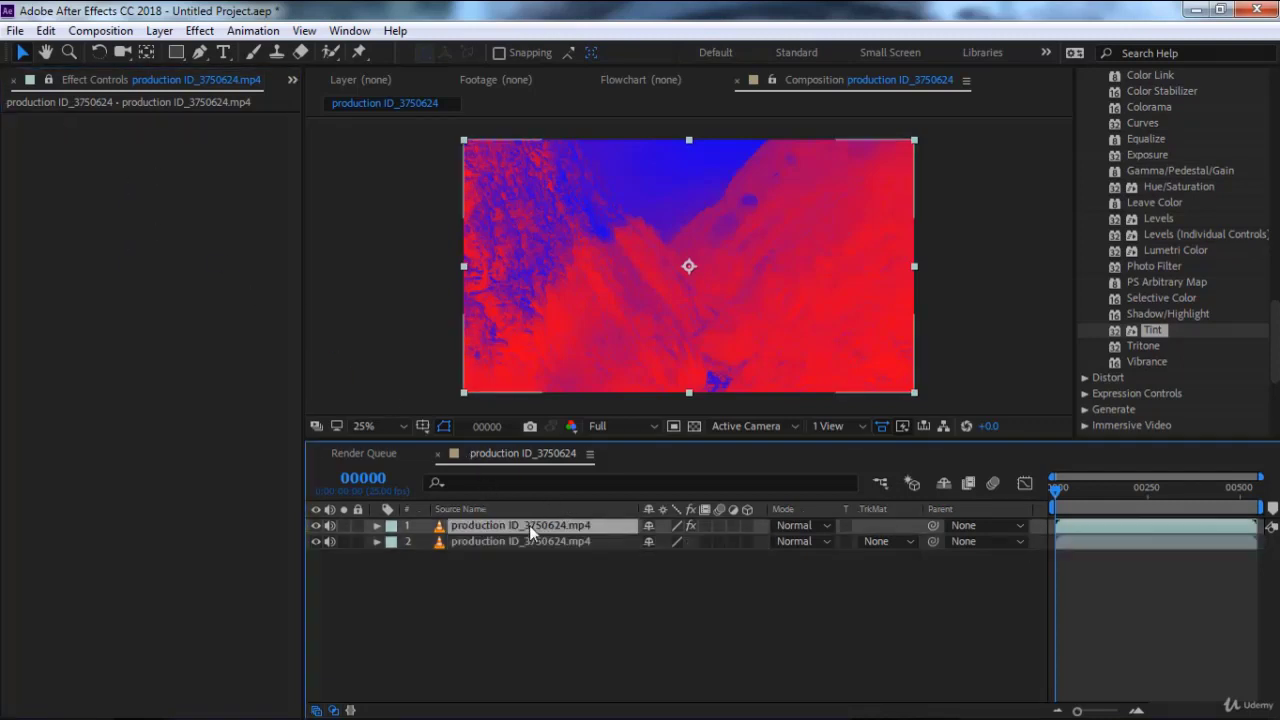
{"action": "key", "text": "Return"}
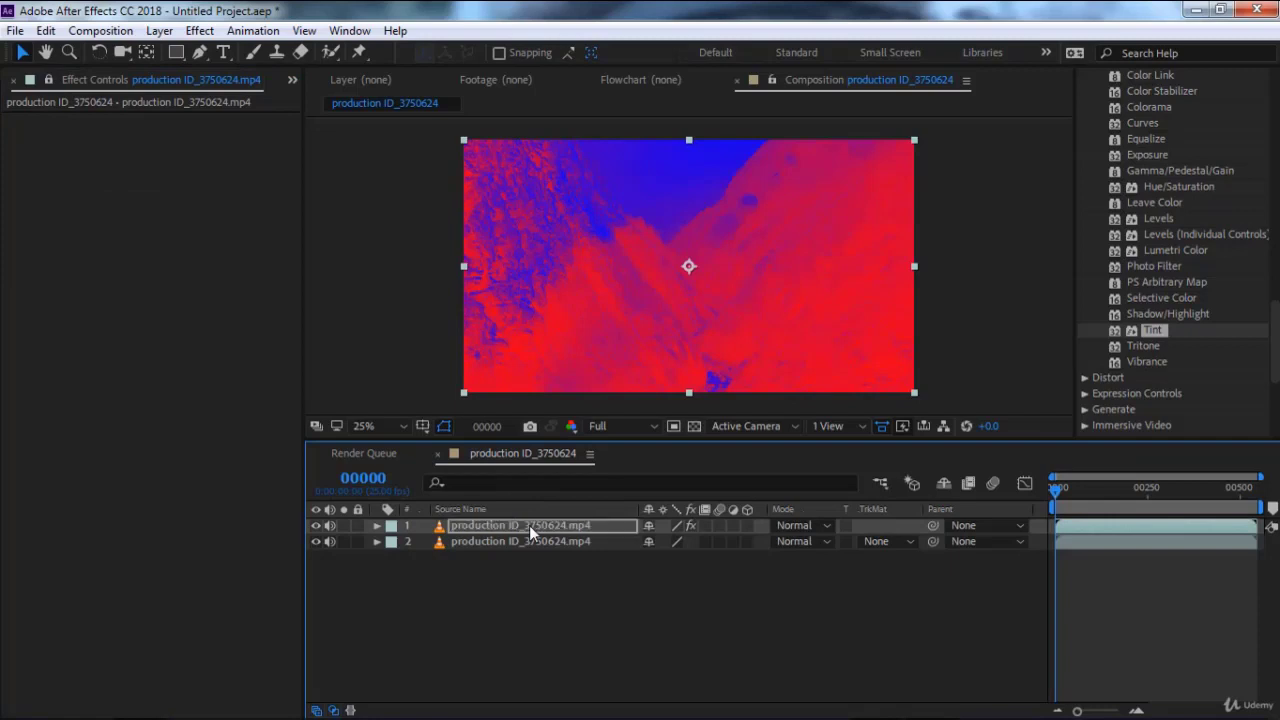
{"action": "key", "text": "Return"}
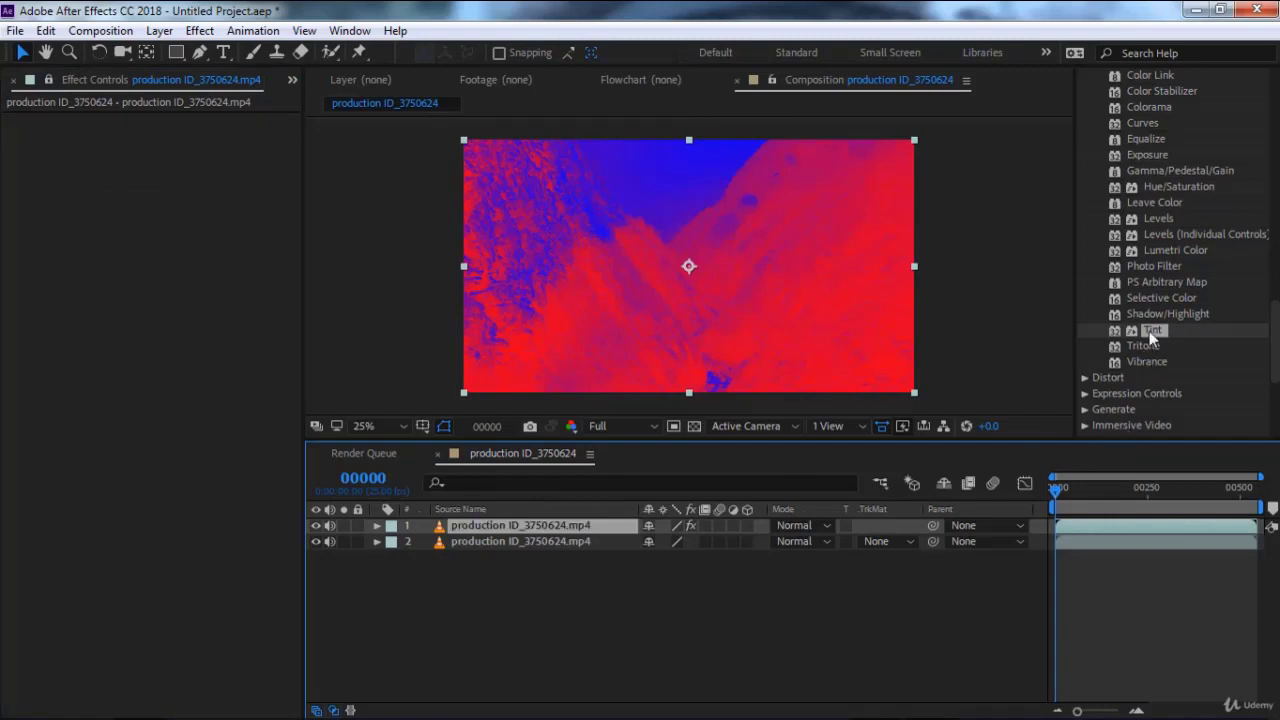
Step: Add a second Tint (Tint 2) to layer 1, then delete it
{"action": "double_click", "coordinate": [1149, 331]}
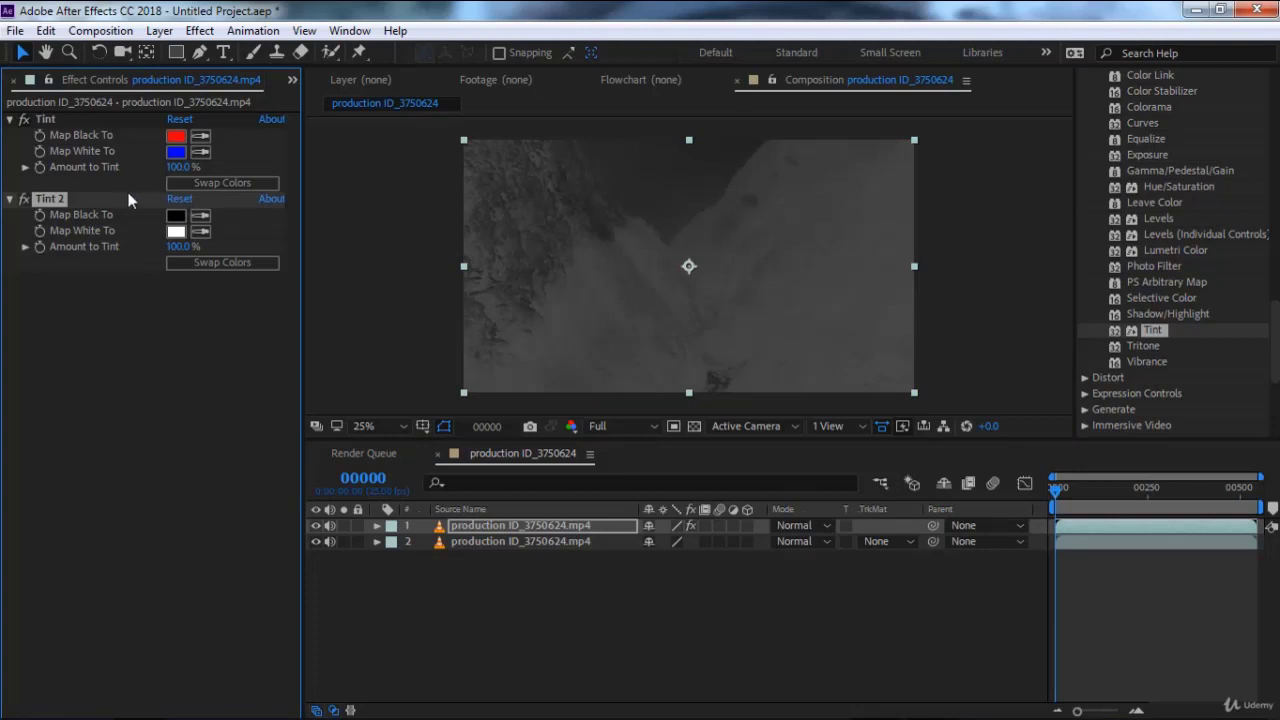
{"action": "key", "text": "Delete"}
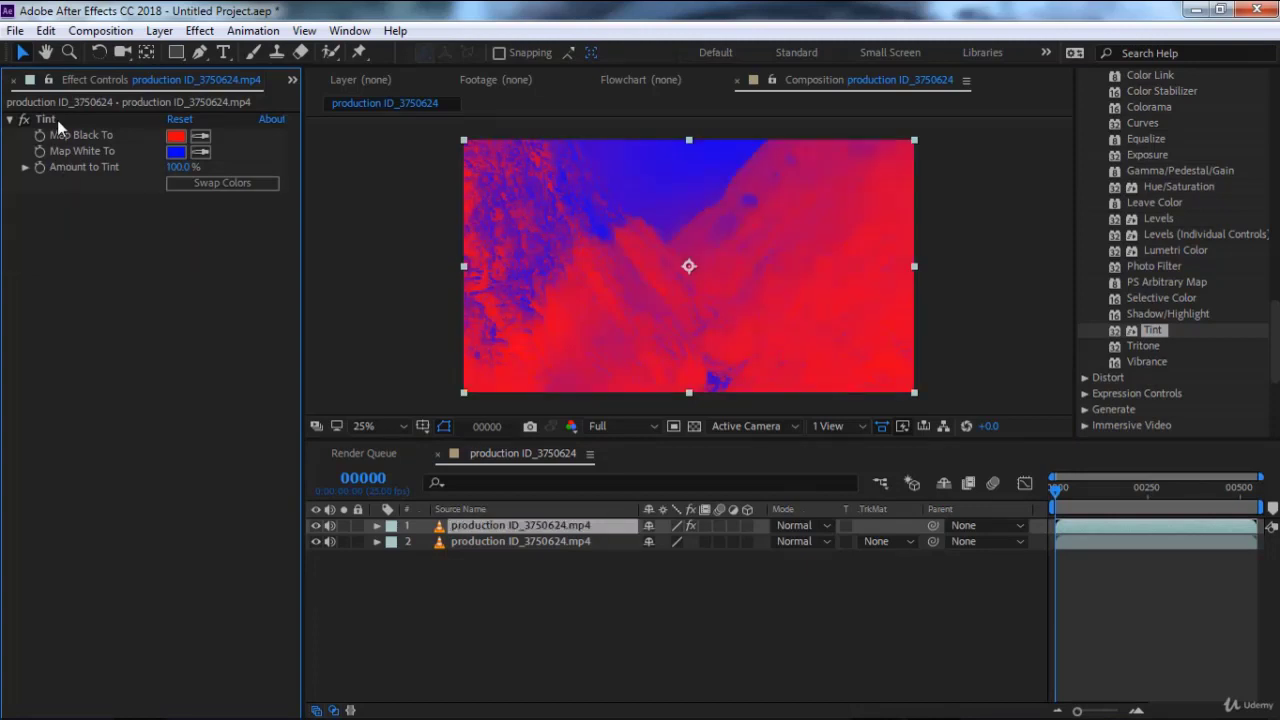
{"action": "left_click", "coordinate": [57, 120]}
{"action": "left_click", "coordinate": [466, 545]}
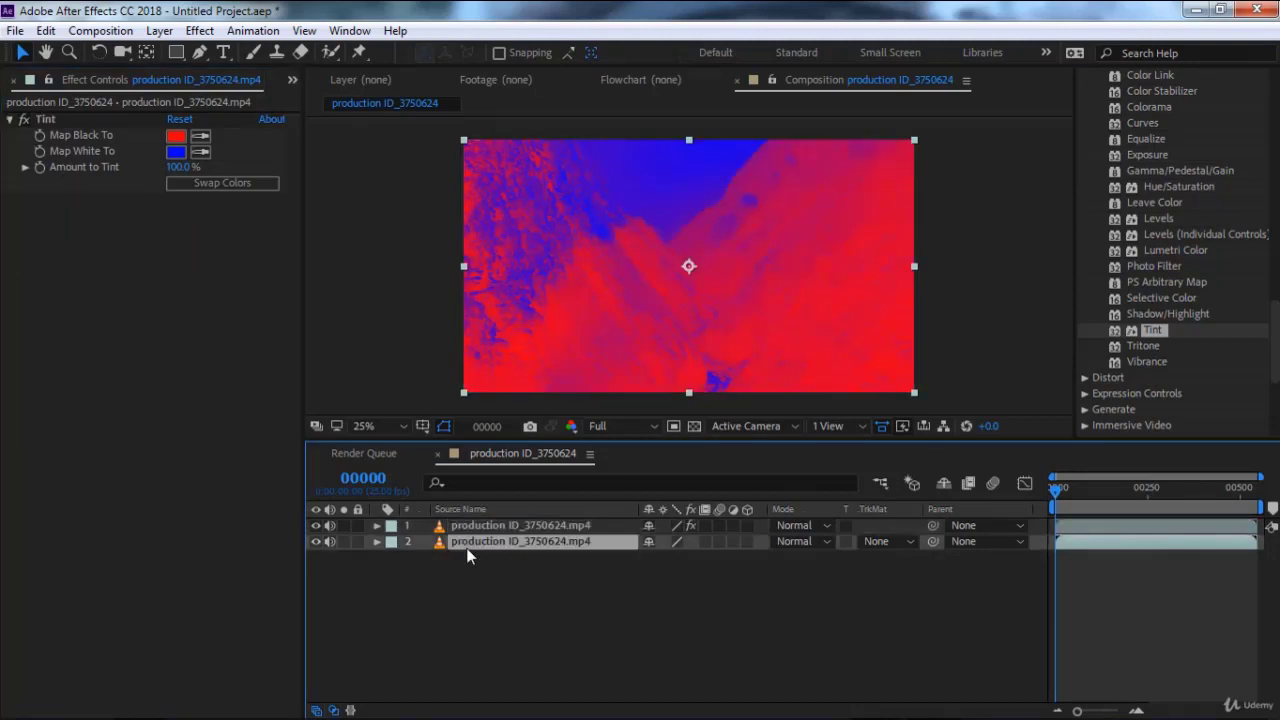
{"action": "left_click", "coordinate": [475, 528]}
{"action": "left_click", "coordinate": [481, 541]}
Step: Create a new project via File > New > New Project, choosing Don't Save
{"action": "left_click", "coordinate": [15, 30]}
{"action": "mouse_move", "coordinate": [40, 46]}
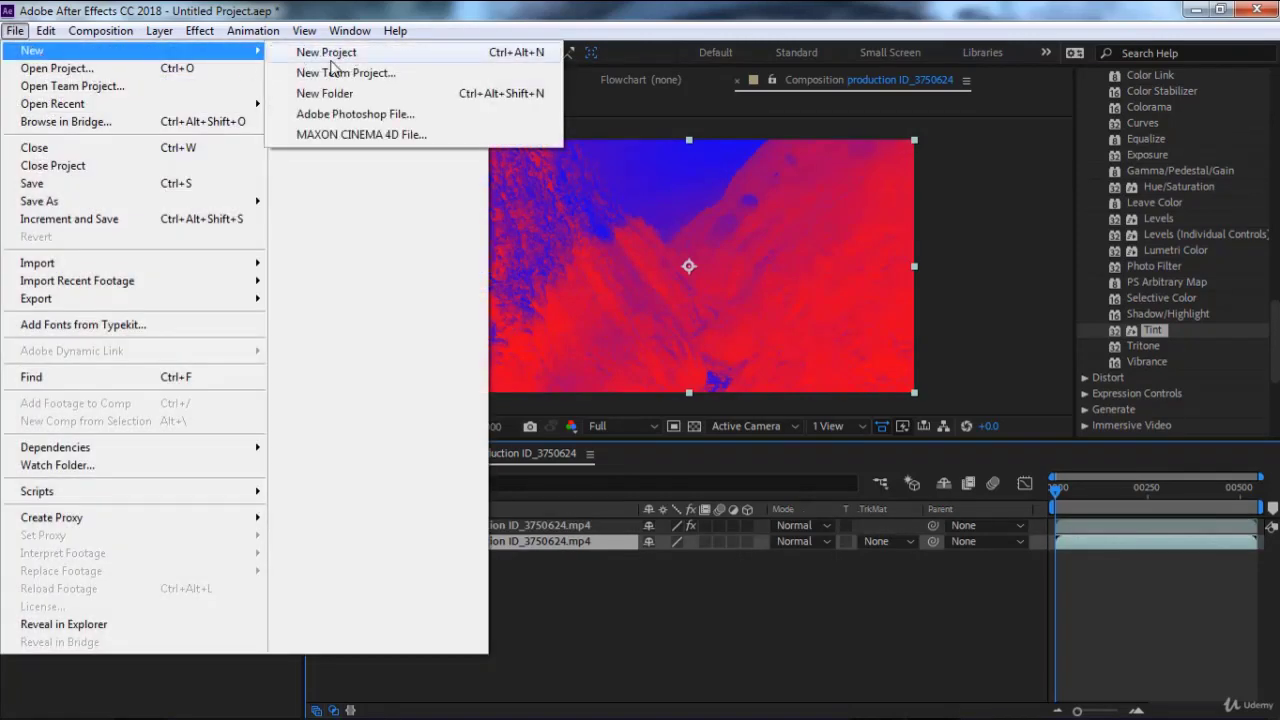
{"action": "left_click", "coordinate": [340, 46]}
{"action": "left_click", "coordinate": [660, 386]}
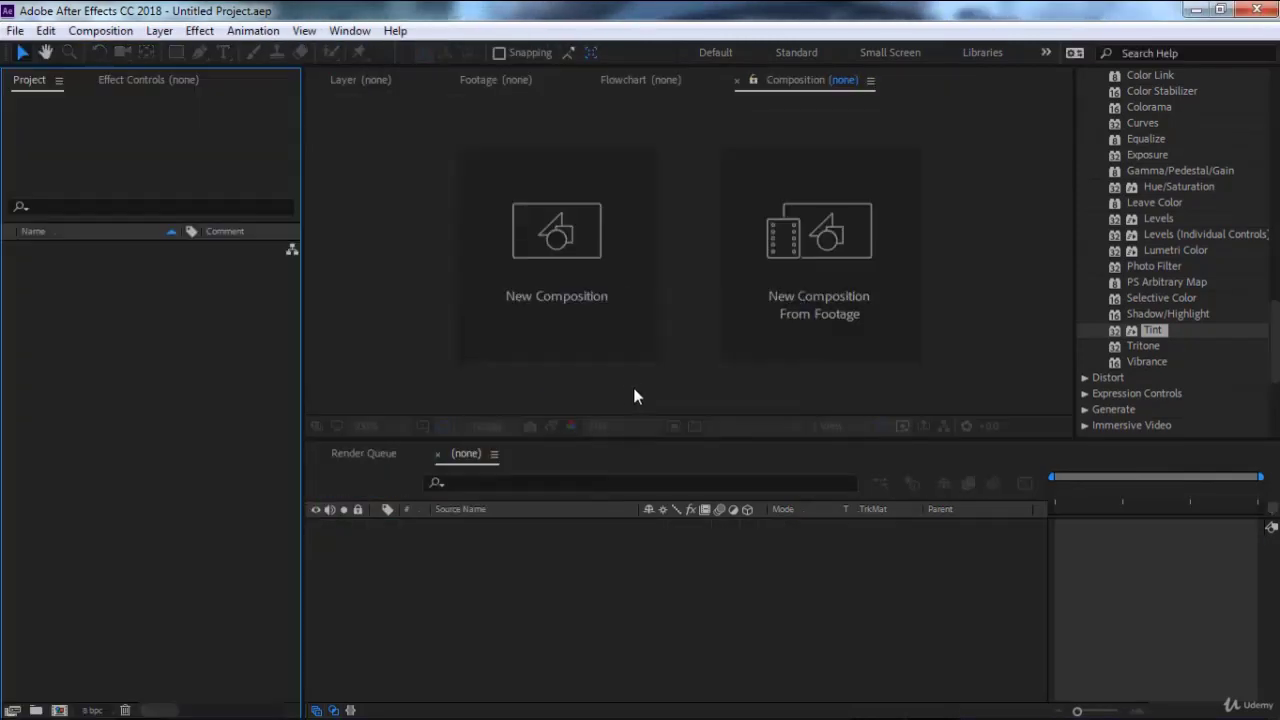
{"action": "mouse_move", "coordinate": [370, 712]}
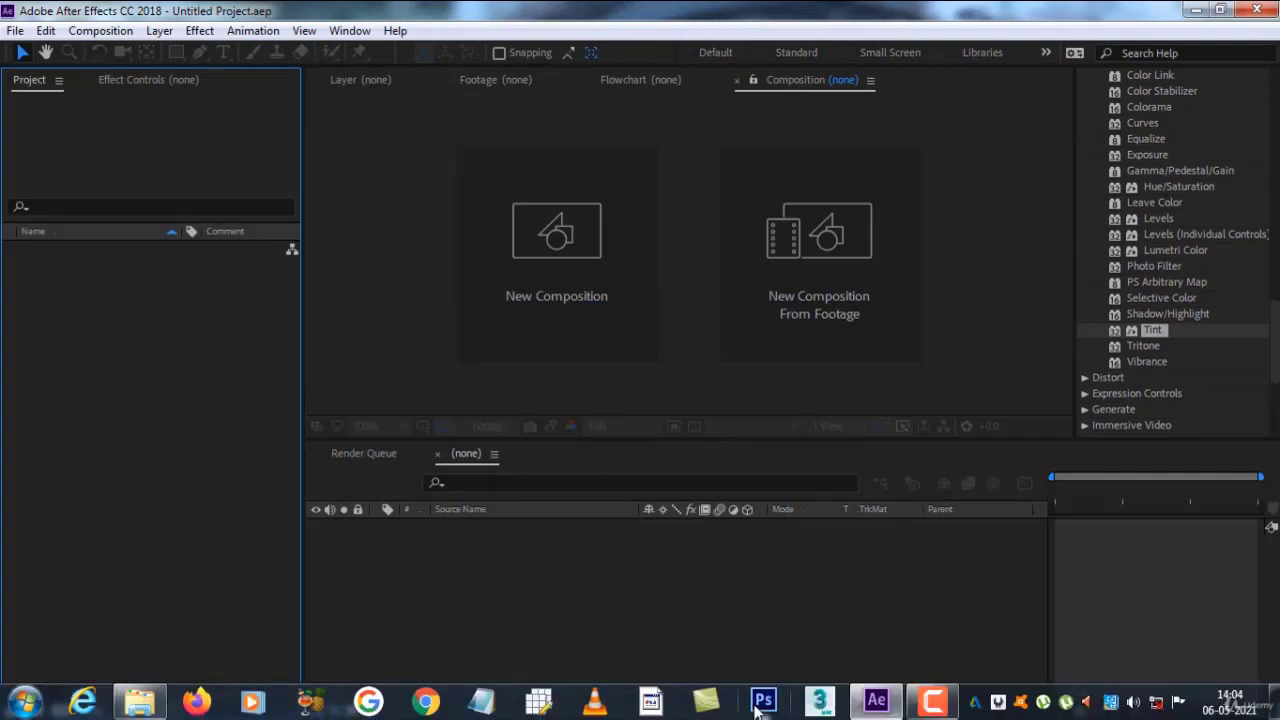
Step: Bring production ID_3750624.mp4 from the mountain new folder into After Effects as a new composition
{"action": "left_click", "coordinate": [139, 702]}
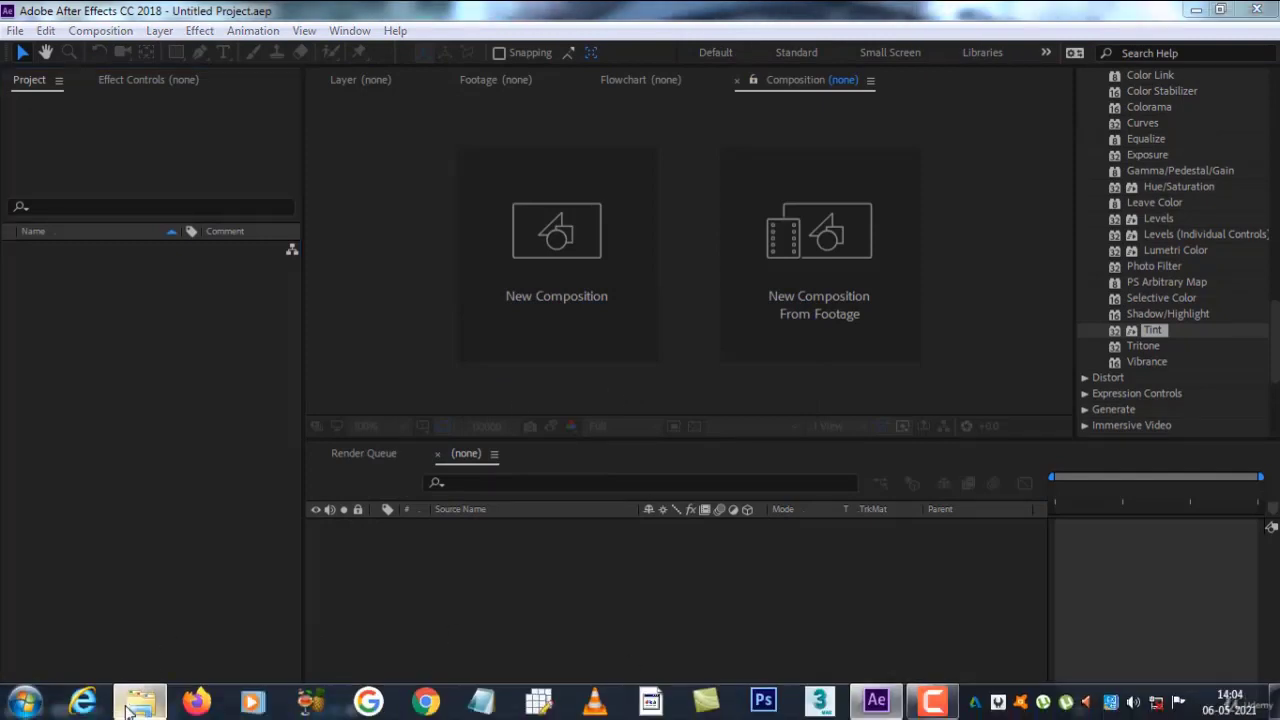
{"action": "left_click_drag", "start_coordinate": [1018, 150], "coordinate": [826, 670]}
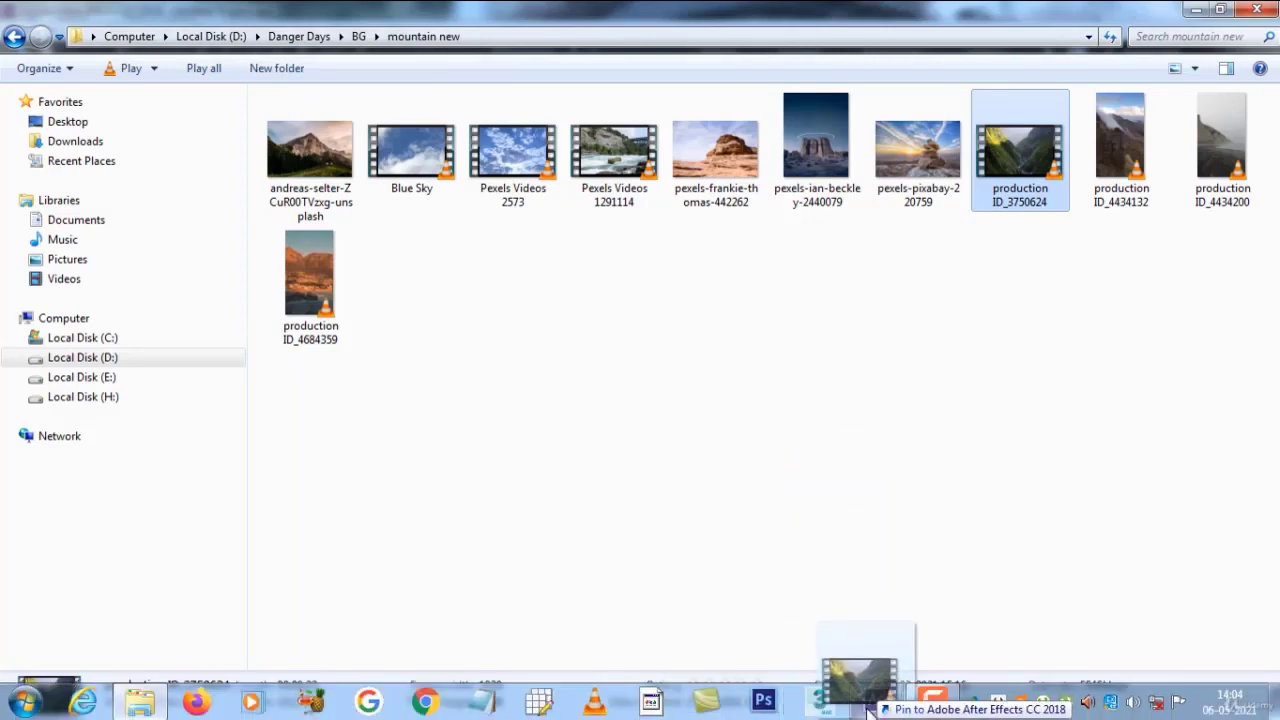
{"action": "mouse_move", "coordinate": [826, 670]}
{"action": "left_mouse_down"}
{"action": "mouse_move", "coordinate": [869, 711]}
{"action": "mouse_move", "coordinate": [245, 258]}
{"action": "left_mouse_up"}
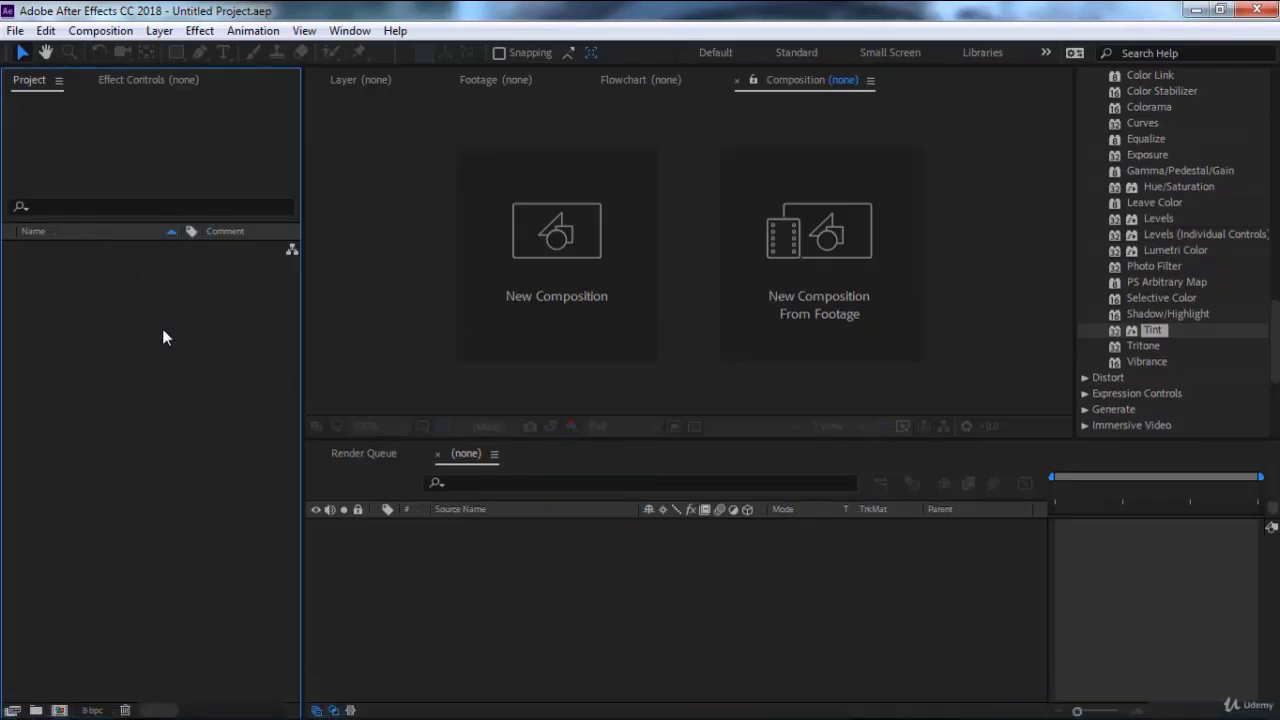
{"action": "left_click_drag", "start_coordinate": [108, 252], "coordinate": [481, 620]}
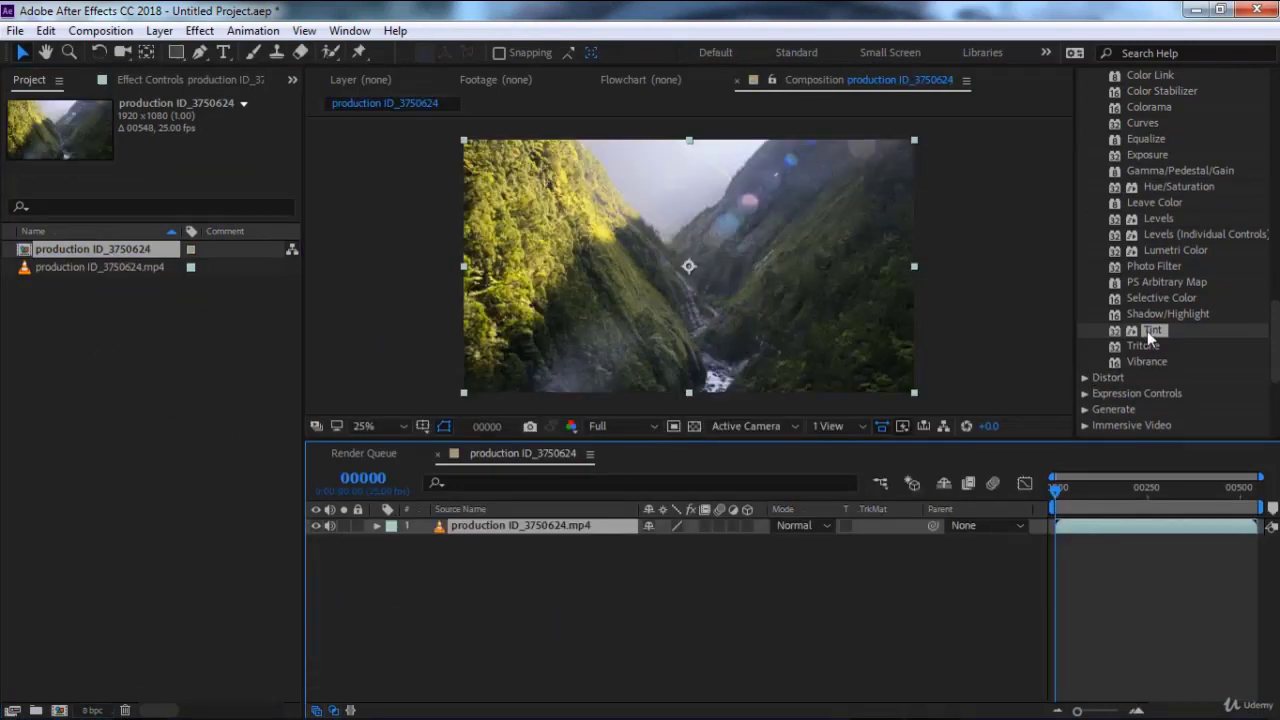
Step: Apply Tint to the valley clip with Map Black To a saturated blue
{"action": "double_click", "coordinate": [1147, 331]}
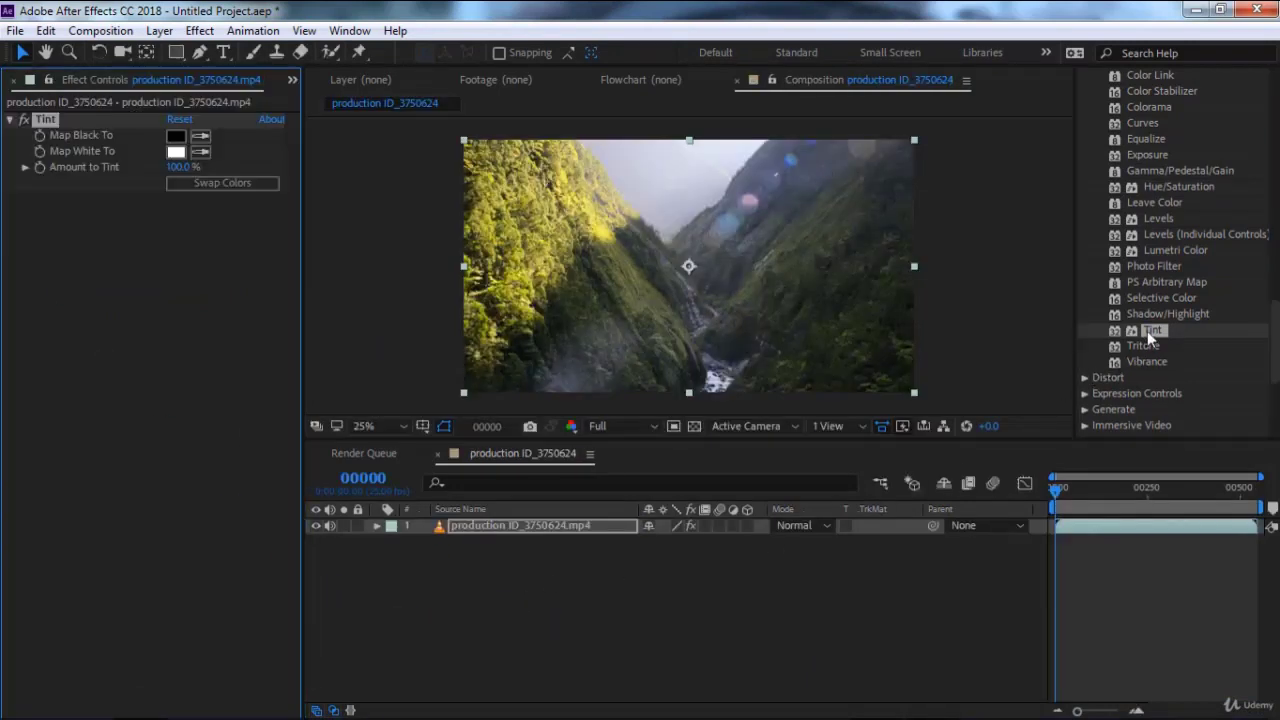
{"action": "left_click", "coordinate": [176, 135]}
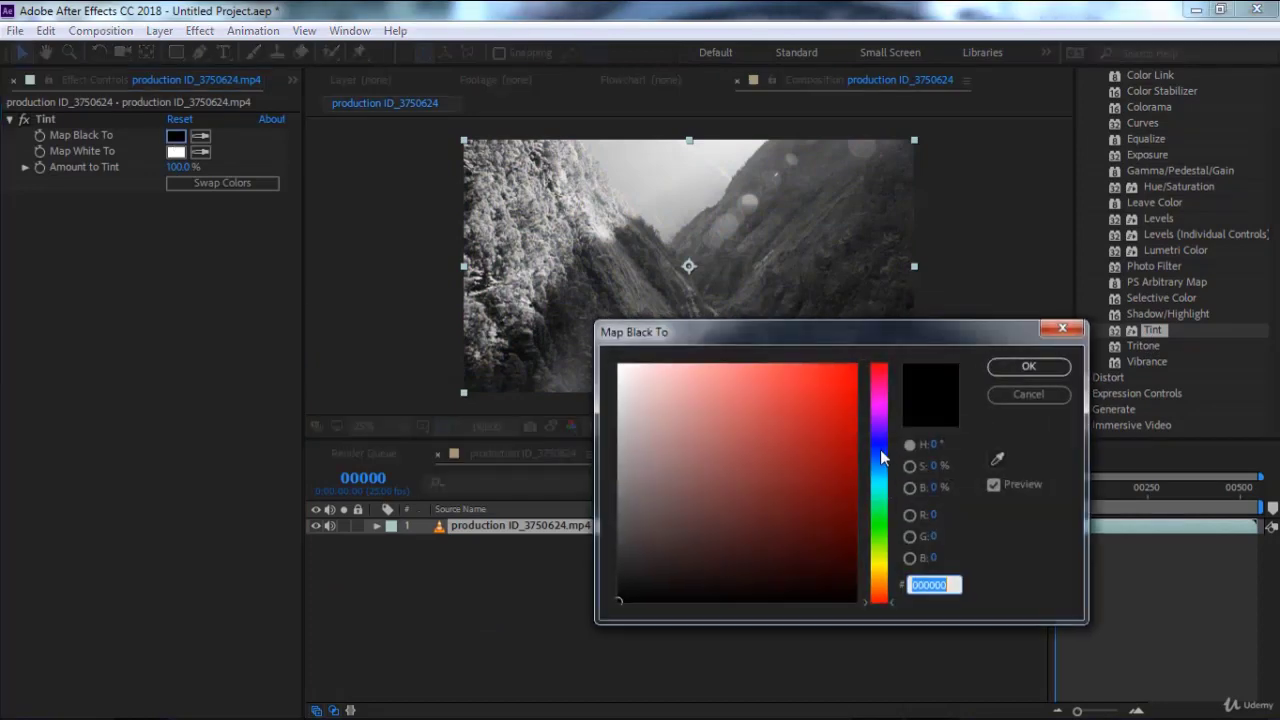
{"action": "left_click", "coordinate": [880, 450]}
{"action": "left_click", "coordinate": [843, 423]}
{"action": "left_click", "coordinate": [1028, 366]}
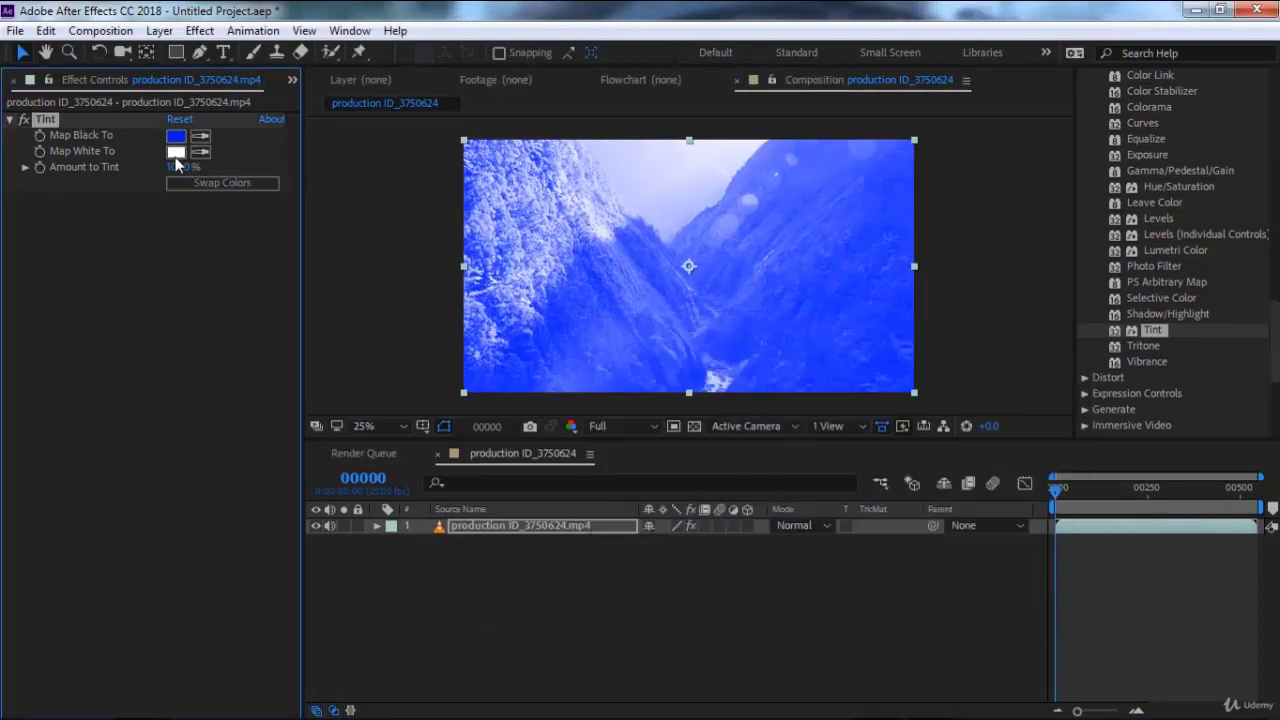
Step: Set Tint's Map White To a saturated yellow and select the tinted layer
{"action": "left_click", "coordinate": [176, 151]}
{"action": "left_click", "coordinate": [878, 556]}
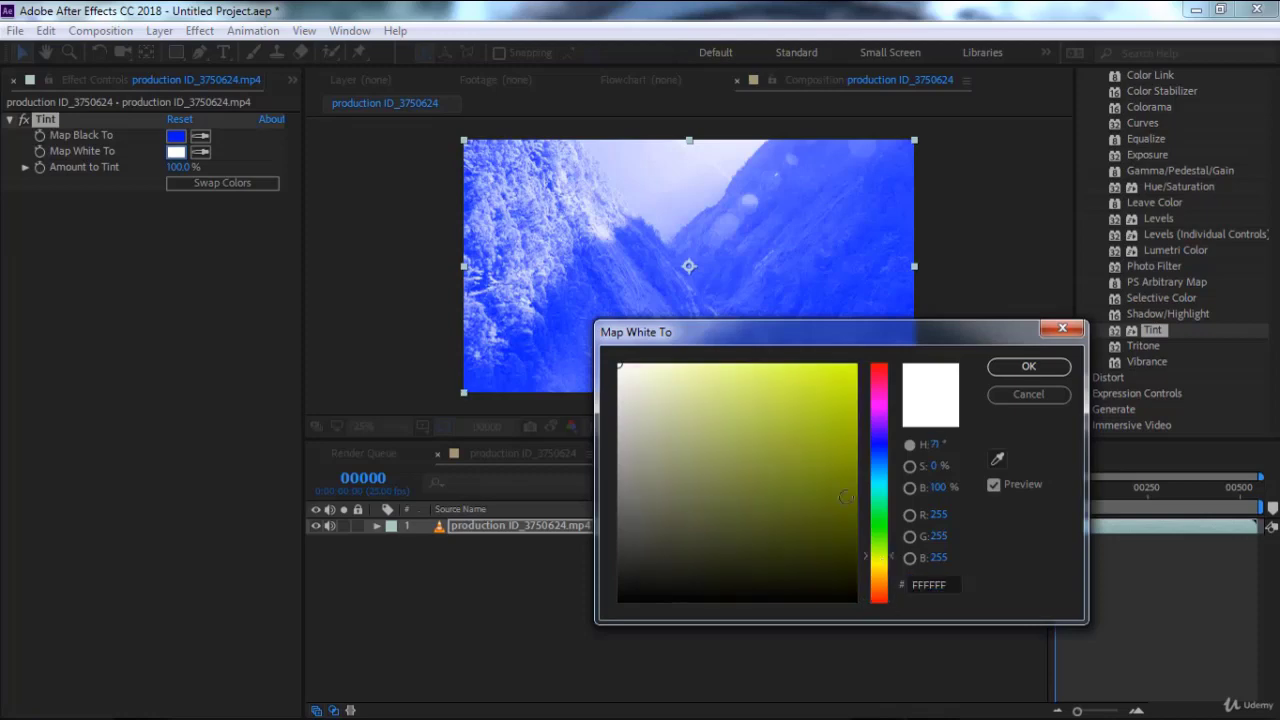
{"action": "left_click", "coordinate": [852, 368]}
{"action": "left_click", "coordinate": [1028, 366]}
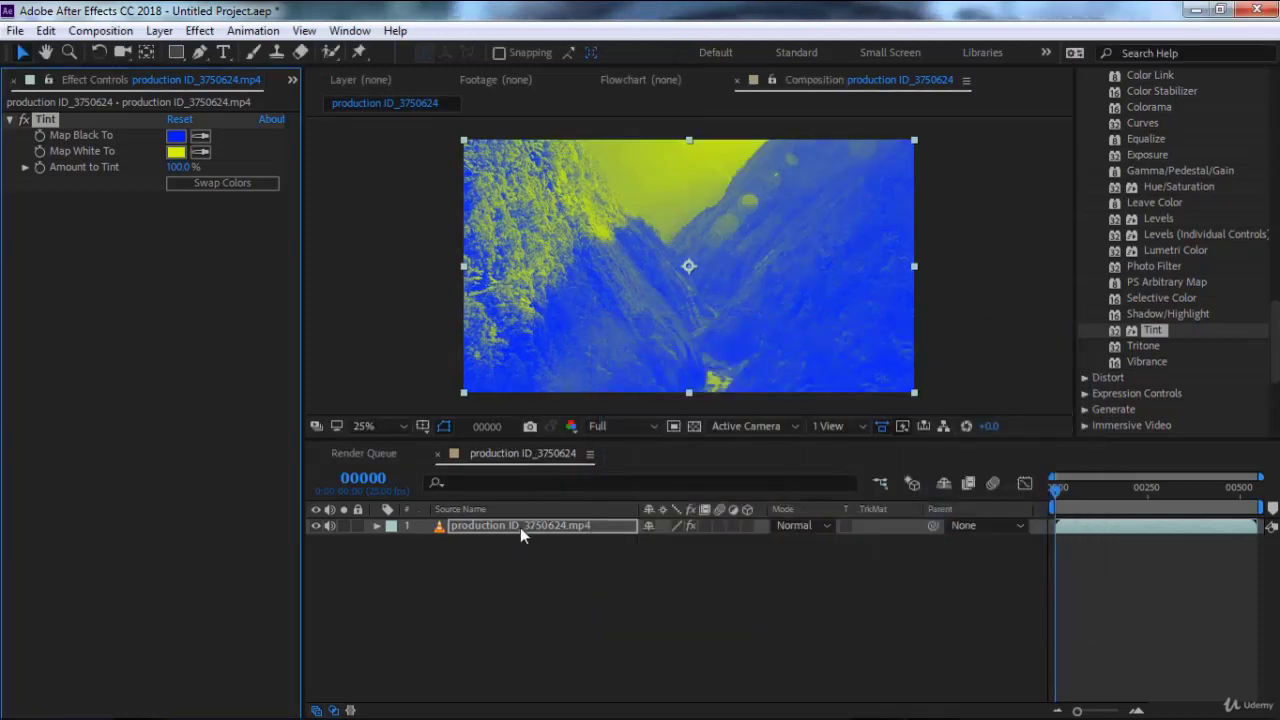
{"action": "left_click", "coordinate": [520, 527]}
Step: Duplicate the tinted valley clip layer and switch off Tint on the top copy
{"action": "key", "text": "ctrl+d"}
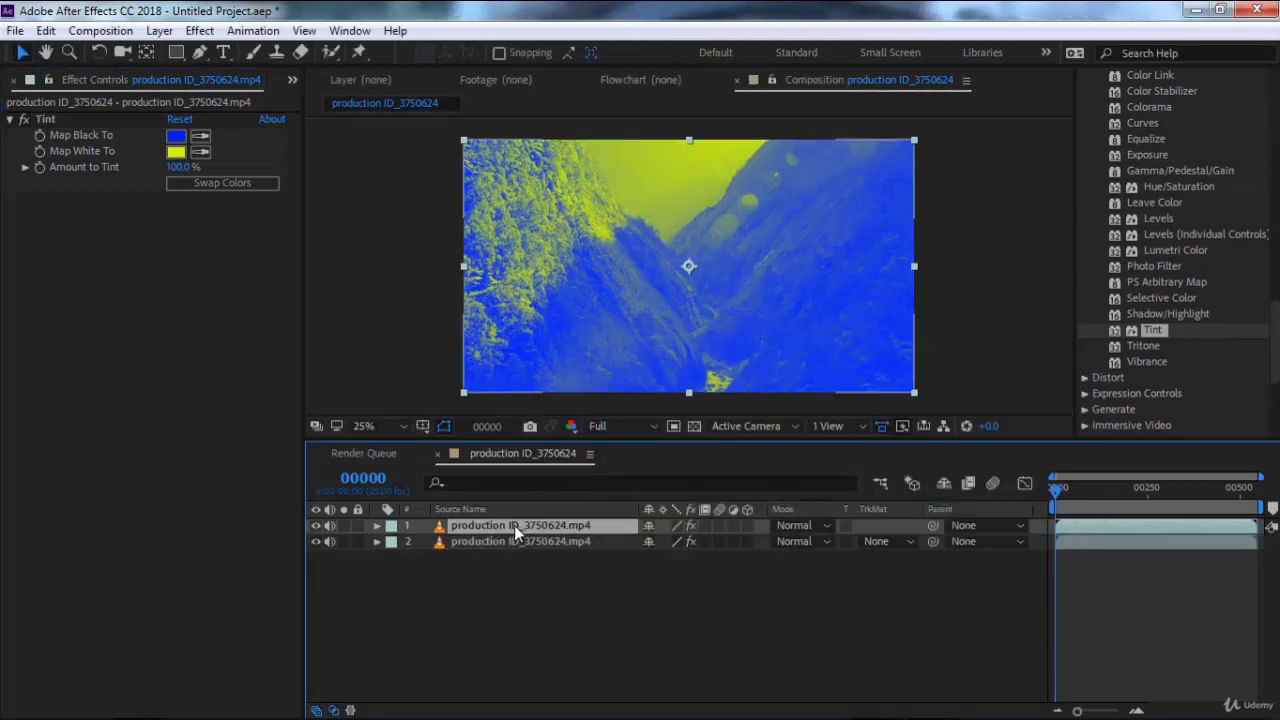
{"action": "left_click", "coordinate": [24, 120]}
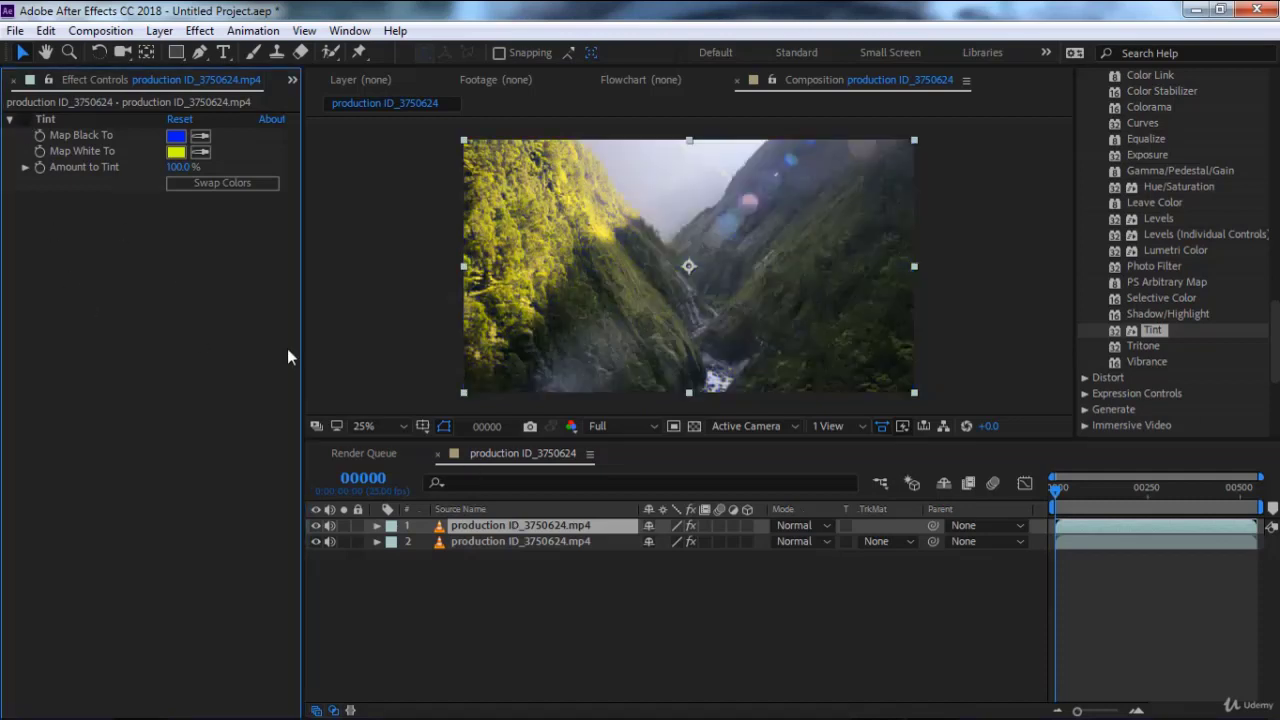
{"action": "left_click", "coordinate": [515, 542]}
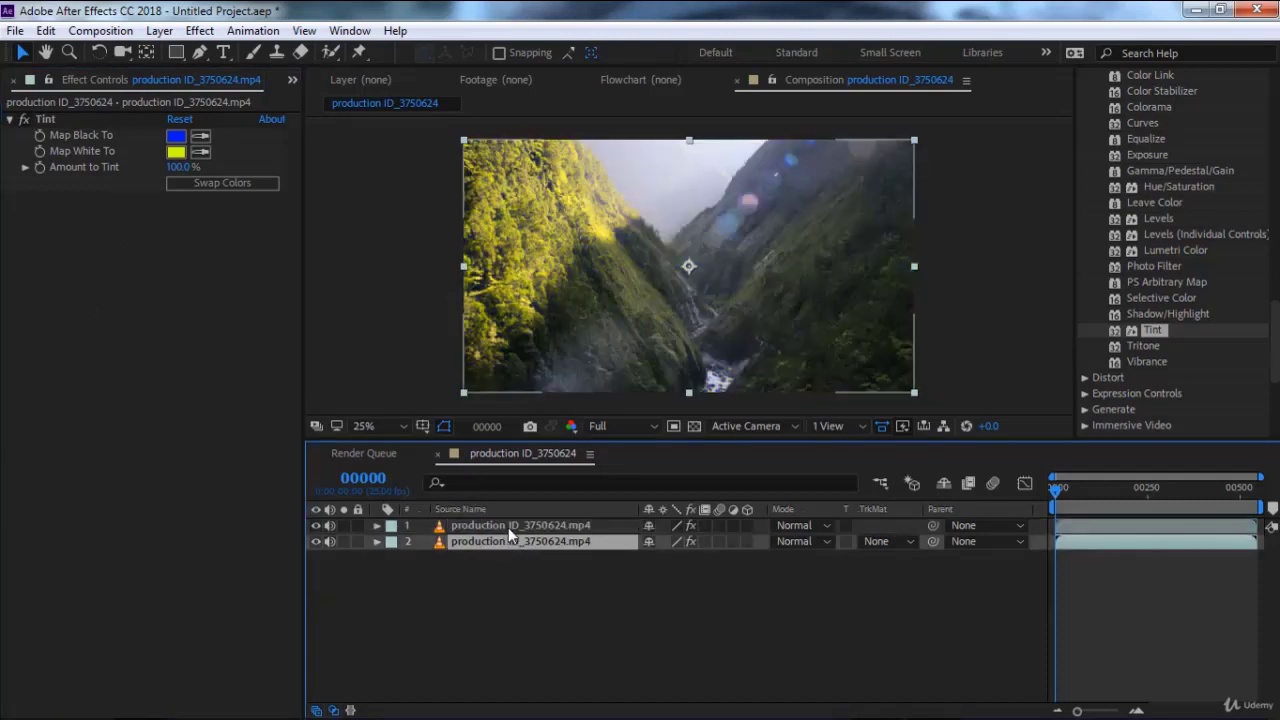
{"action": "left_click", "coordinate": [508, 526]}
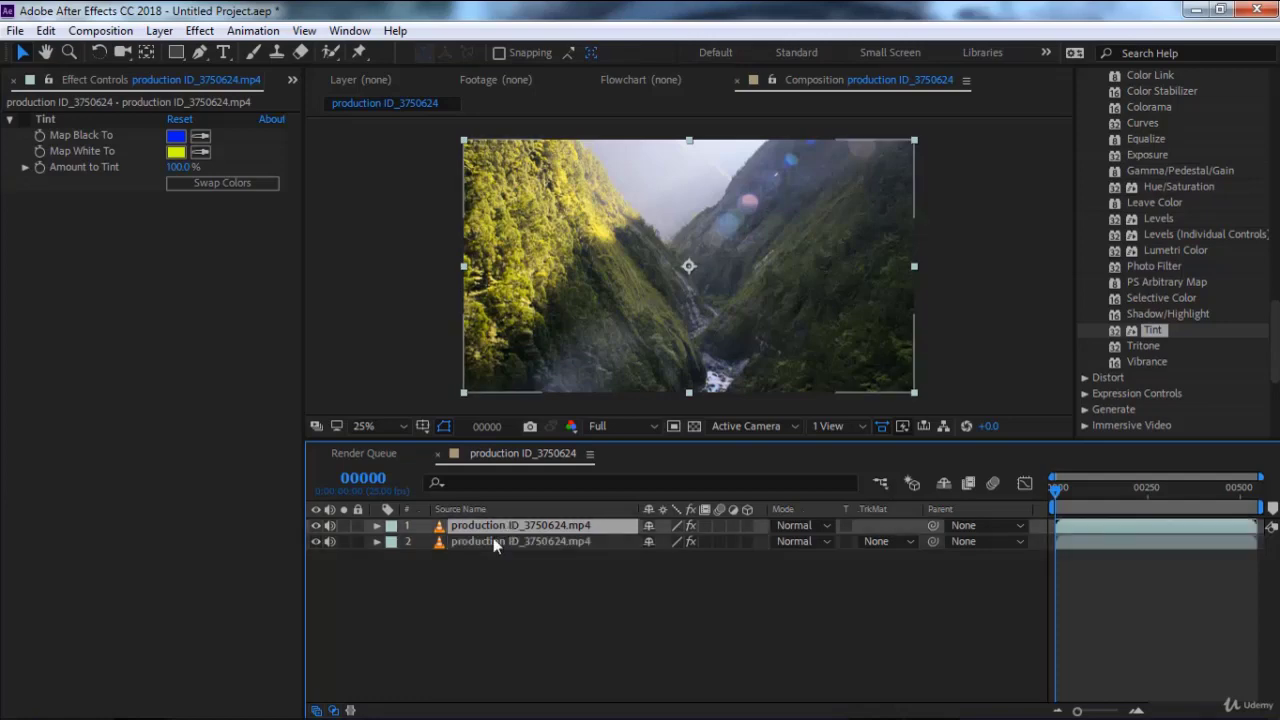
{"action": "left_click", "coordinate": [493, 542]}
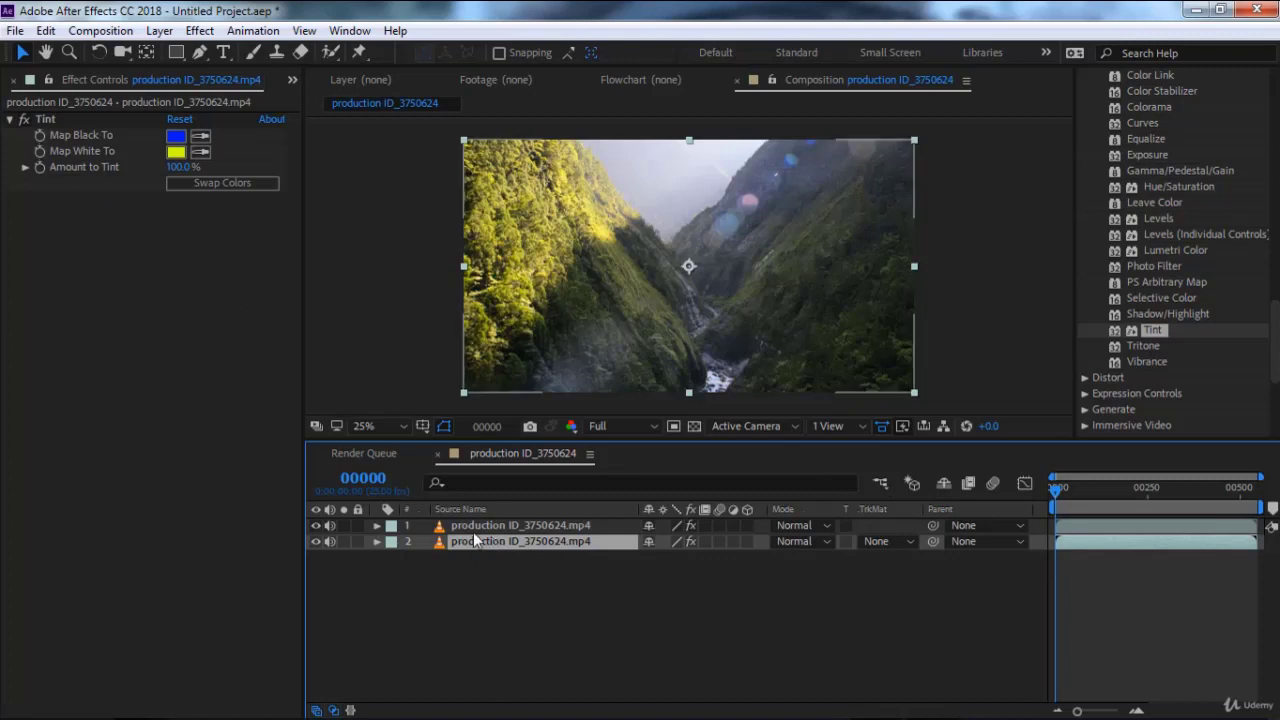
{"action": "left_click", "coordinate": [477, 526]}
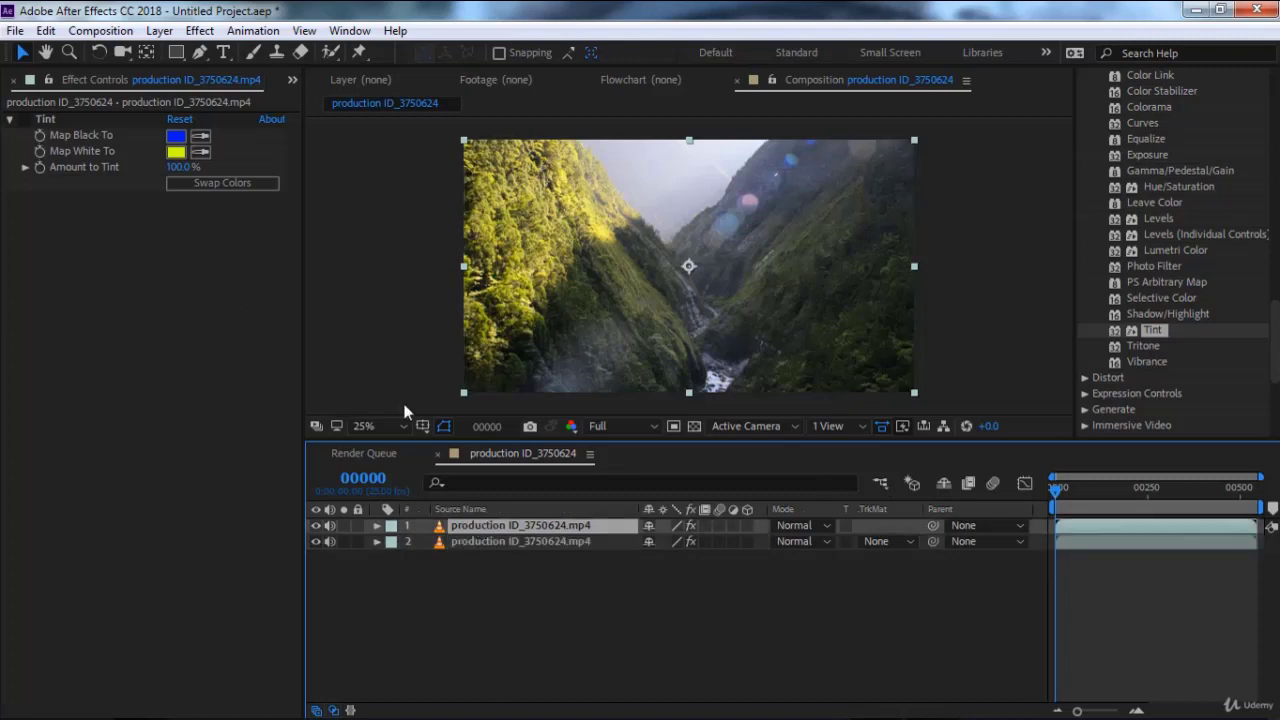
Step: Delete the Tint effect from the top copy, then check it against the lower tinted copy
{"action": "left_click", "coordinate": [50, 116]}
{"action": "key", "text": "Delete"}
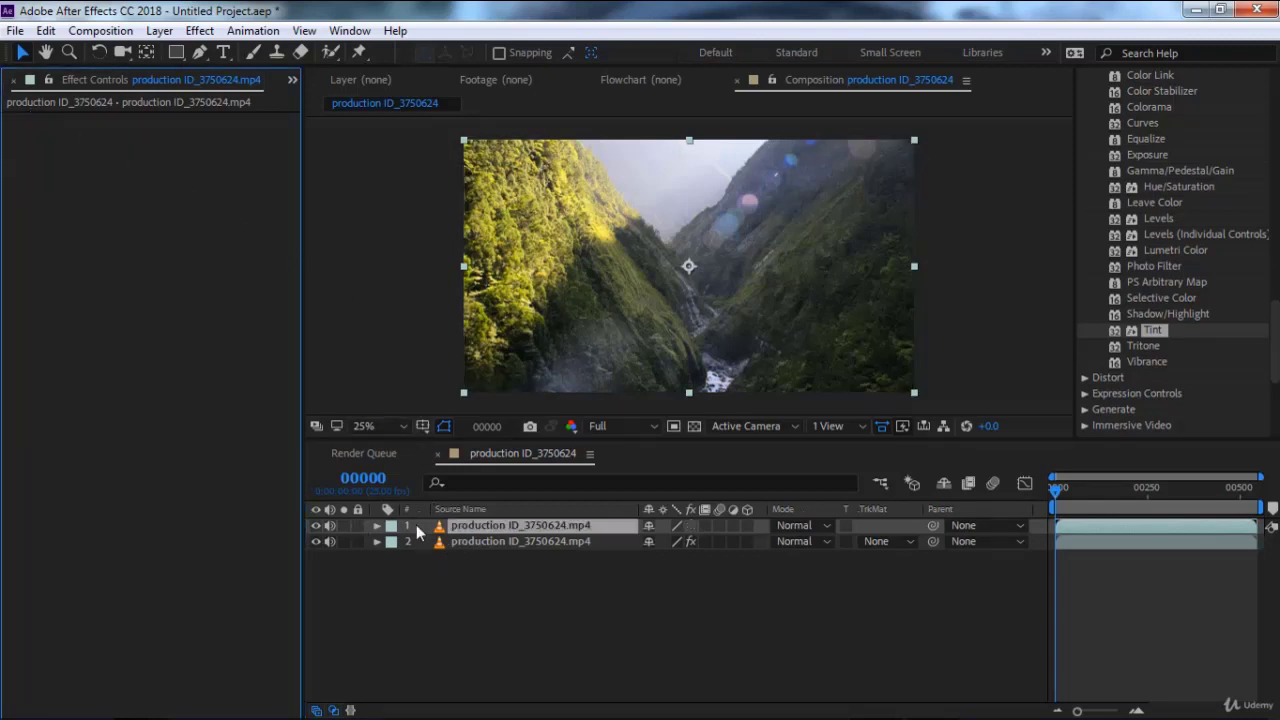
{"action": "left_click", "coordinate": [530, 543]}
{"action": "left_click", "coordinate": [530, 527]}
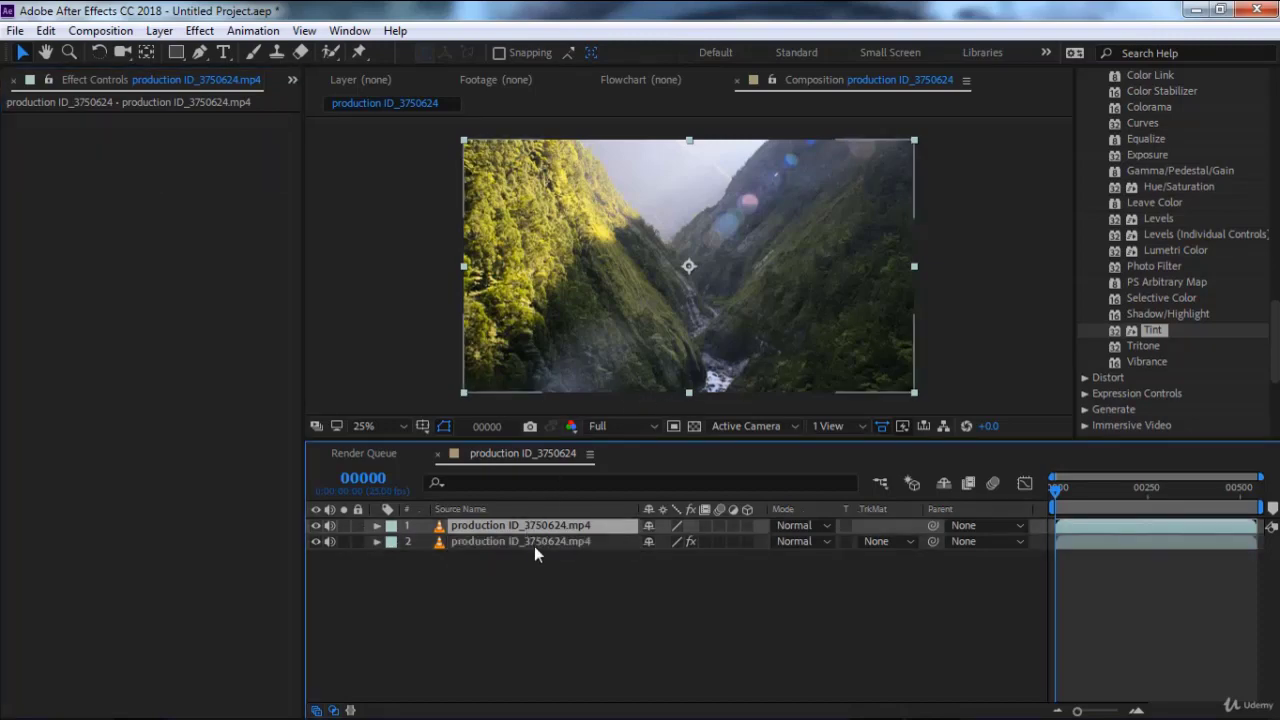
{"action": "left_click", "coordinate": [532, 543]}
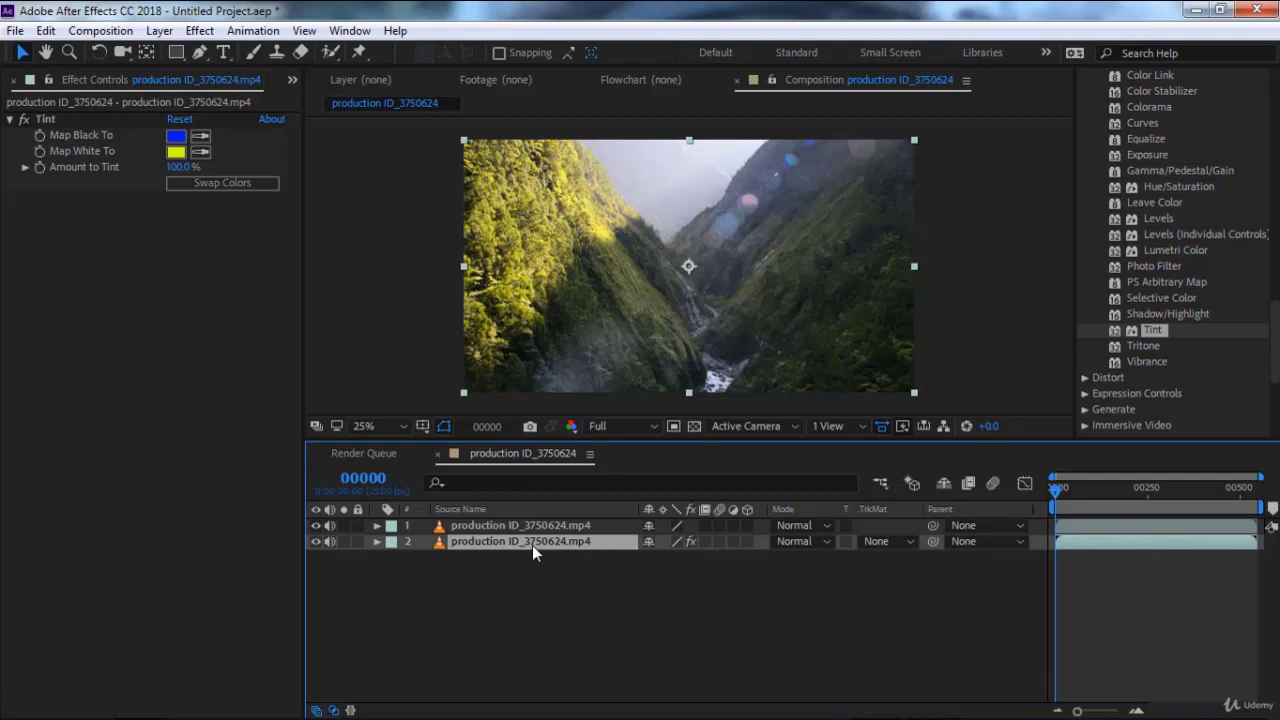
{"action": "left_click", "coordinate": [526, 530]}
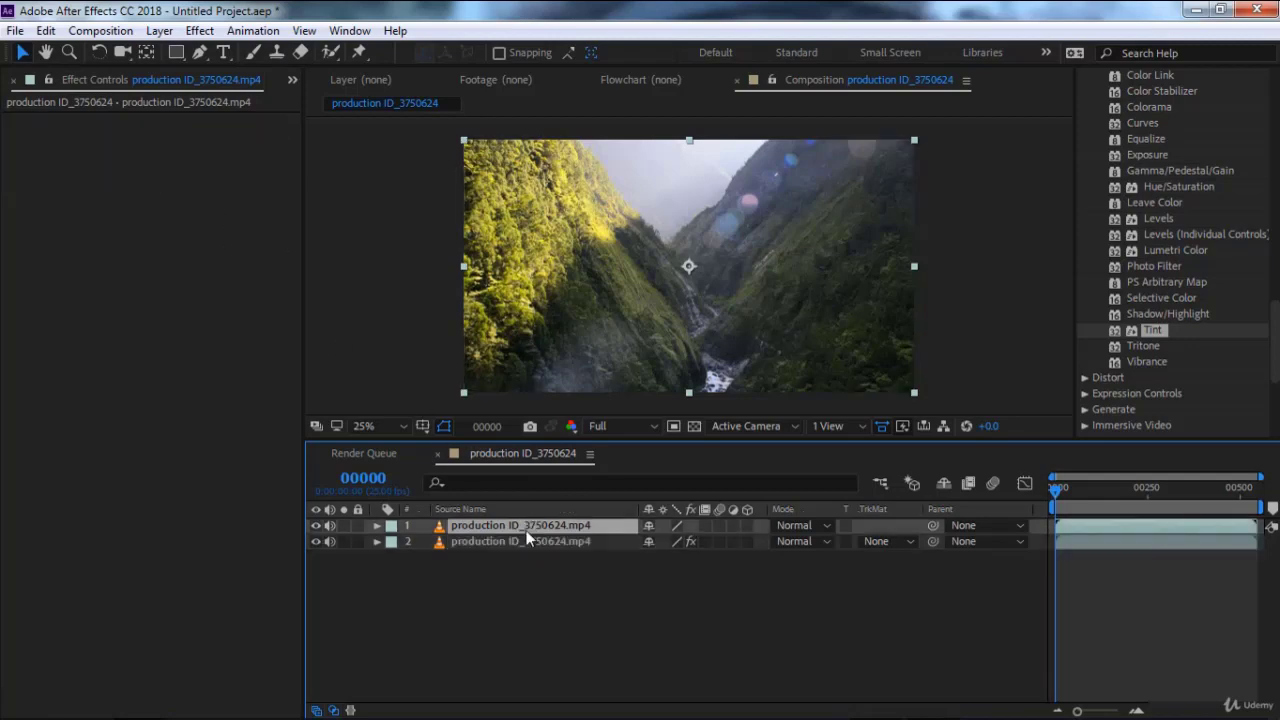
Step: Set the top copy's Opacity to 50%, then 60%, settling on 80%
{"action": "key", "text": "t"}
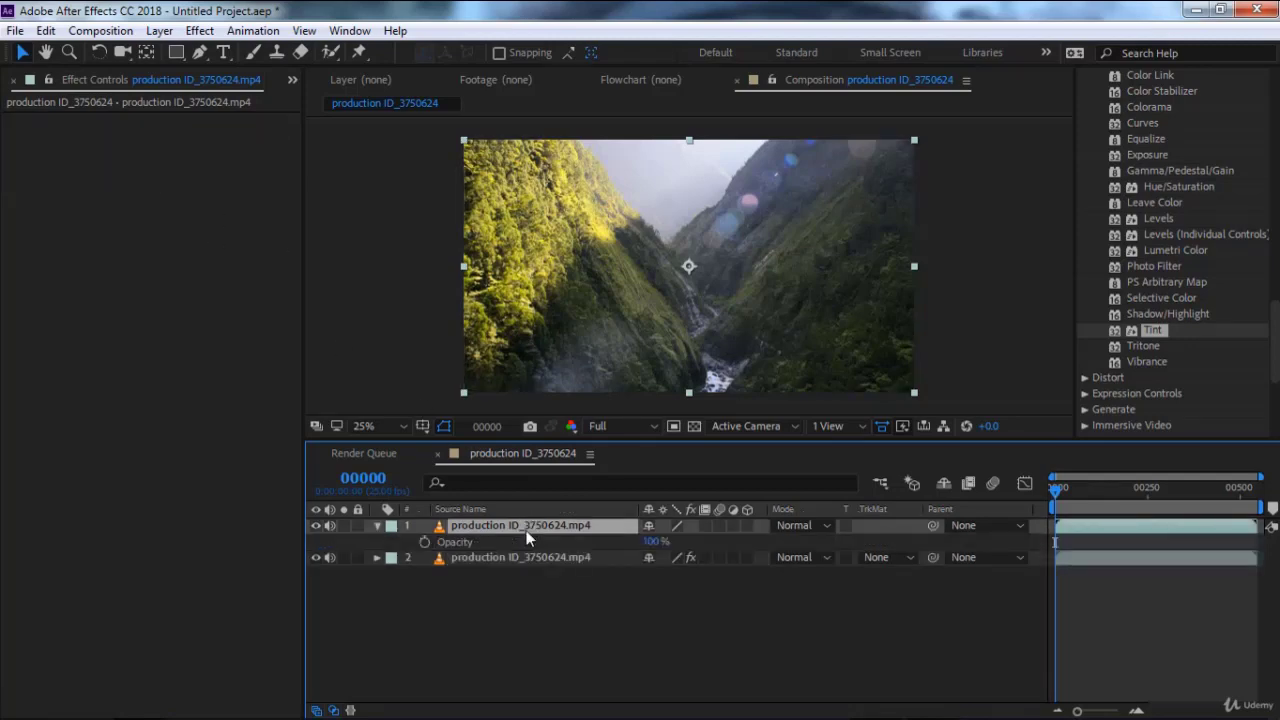
{"action": "left_click", "coordinate": [652, 542]}
{"action": "type", "text": "50"}
{"action": "key", "text": "Return"}
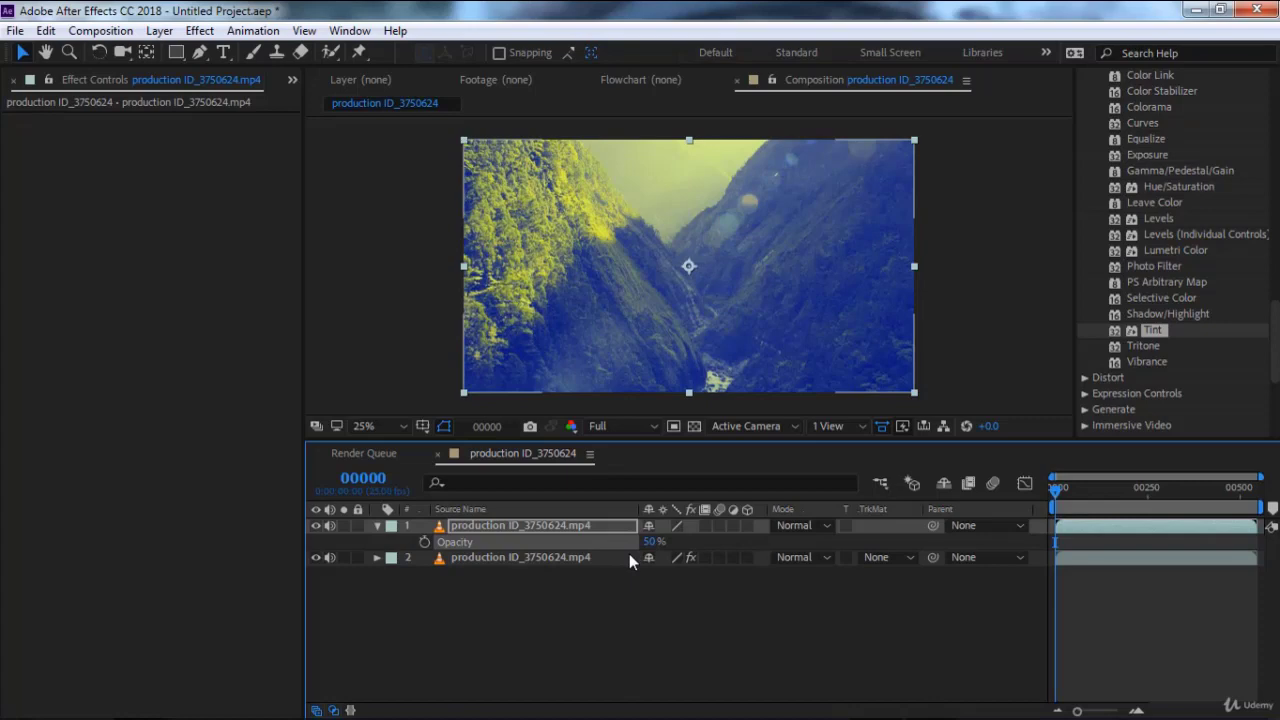
{"action": "left_click", "coordinate": [525, 525]}
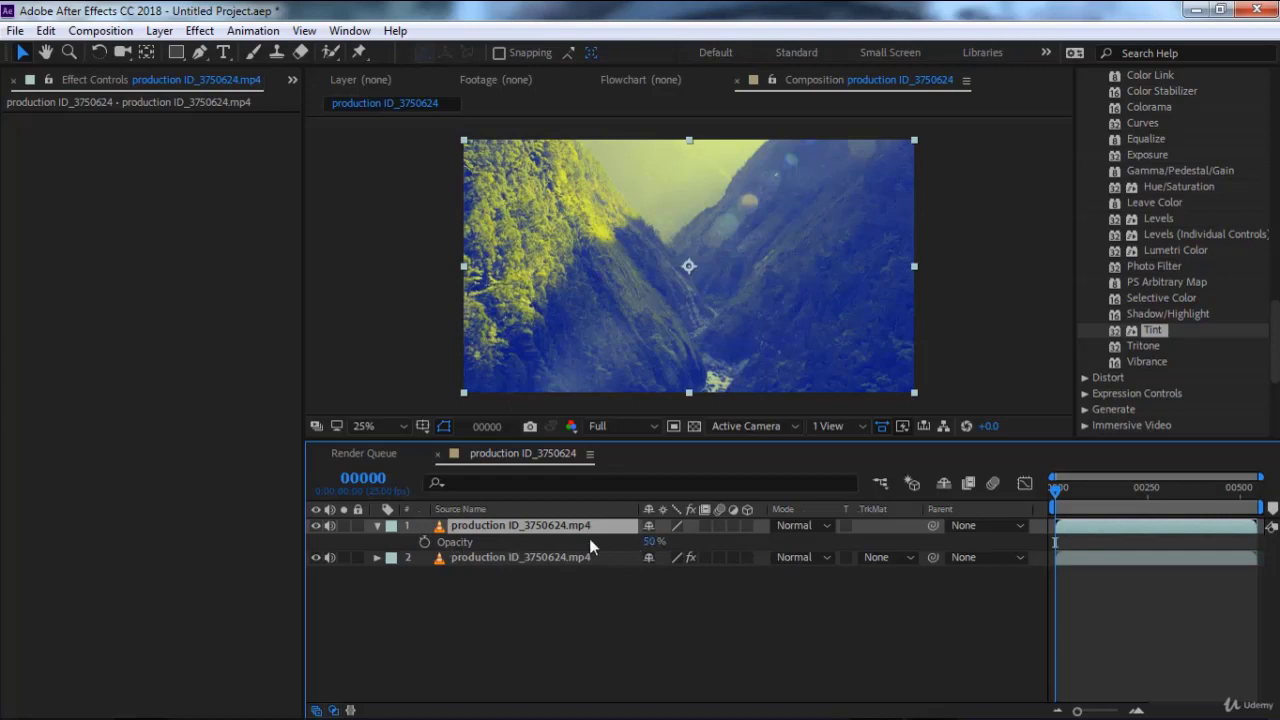
{"action": "left_click", "coordinate": [652, 542]}
{"action": "type", "text": "60"}
{"action": "key", "text": "Return"}
{"action": "left_click", "coordinate": [652, 542]}
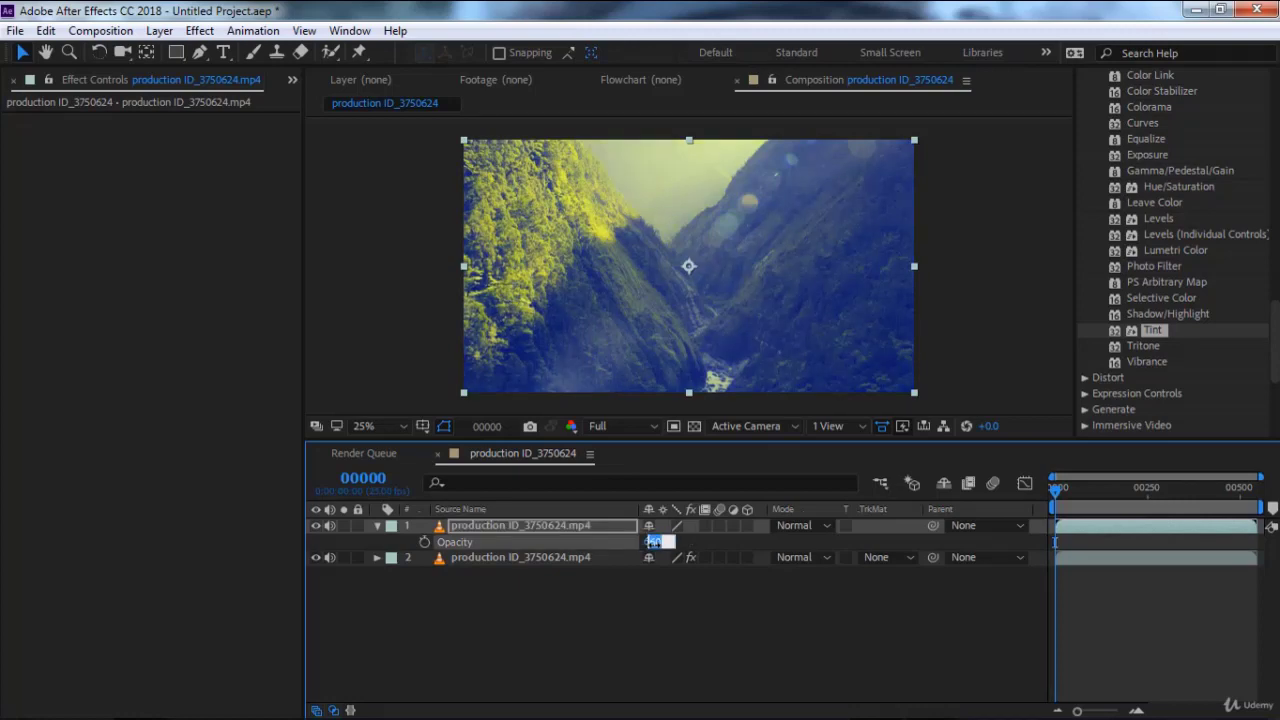
{"action": "type", "text": "80"}
{"action": "key", "text": "Return"}
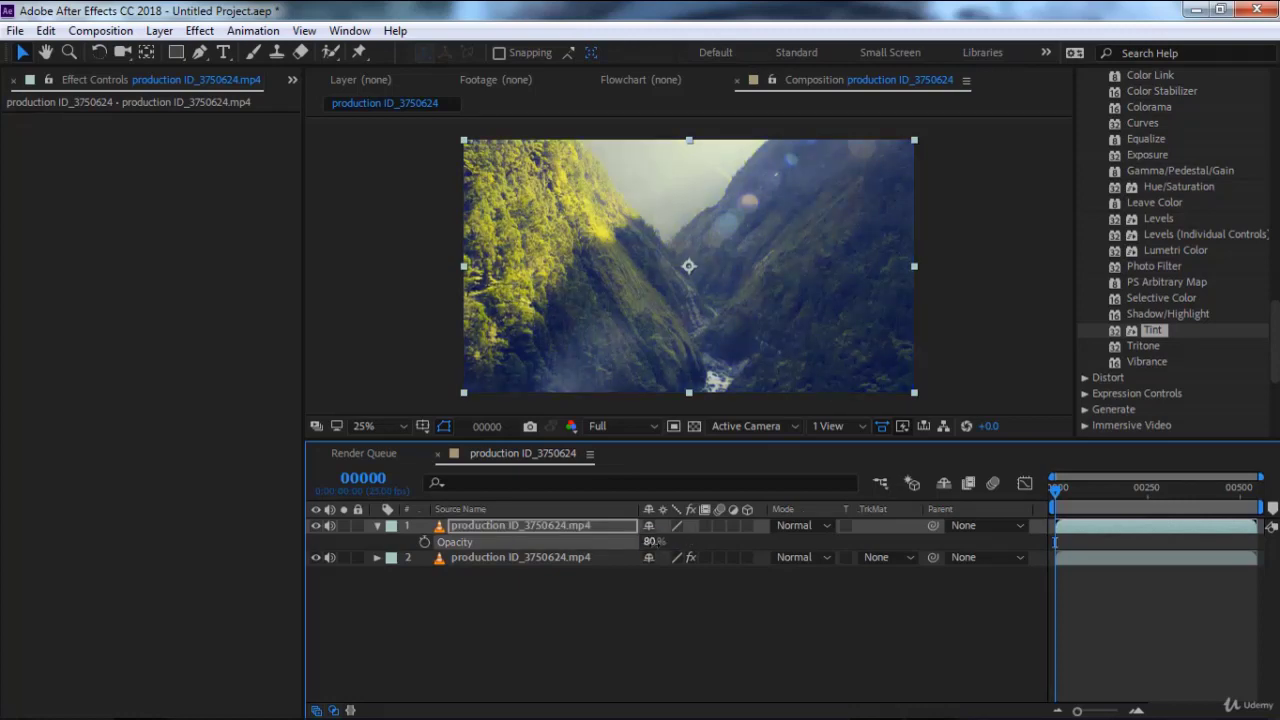
Step: Toggle the top copy's visibility to compare the blend, leaving it visible
{"action": "left_click", "coordinate": [316, 525]}
{"action": "left_click", "coordinate": [316, 525]}
{"action": "left_click", "coordinate": [316, 525]}
{"action": "left_click", "coordinate": [316, 525]}
{"action": "left_click", "coordinate": [509, 531]}
Step: Delete the blended top copy and remove Tint from the remaining valley clip
{"action": "key", "text": "Delete"}
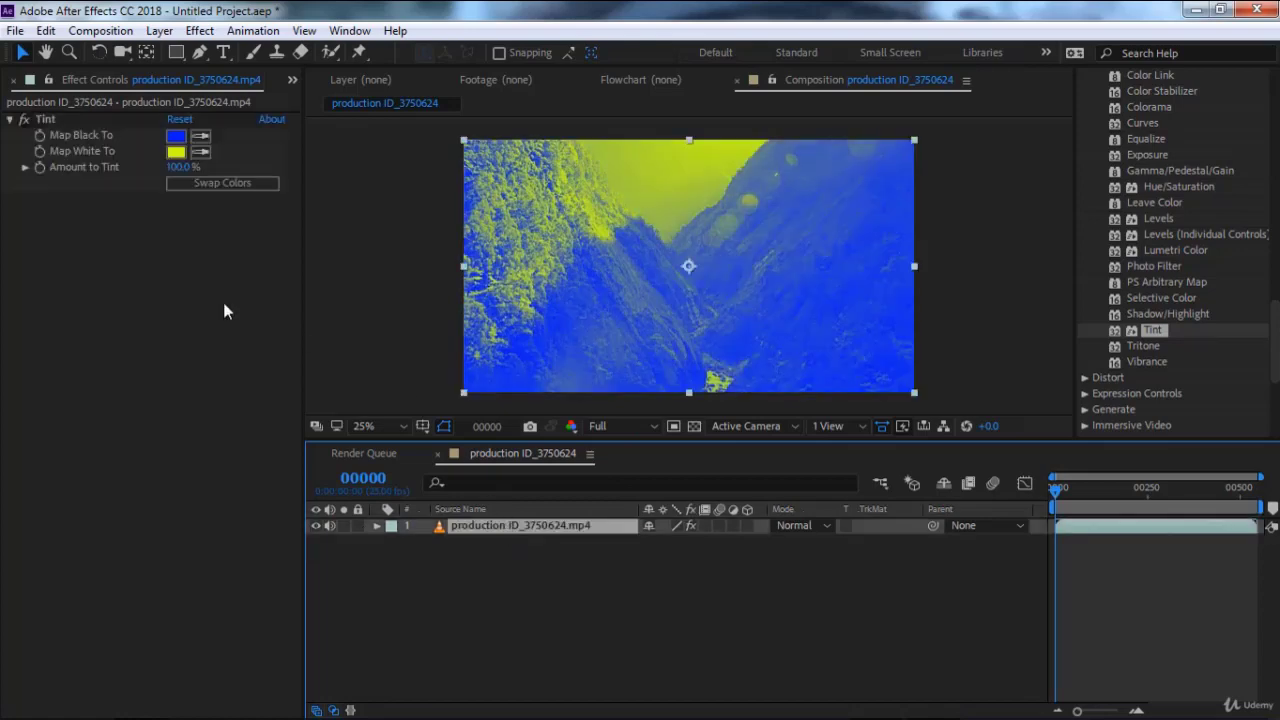
{"action": "left_click", "coordinate": [47, 118]}
{"action": "key", "text": "Delete"}
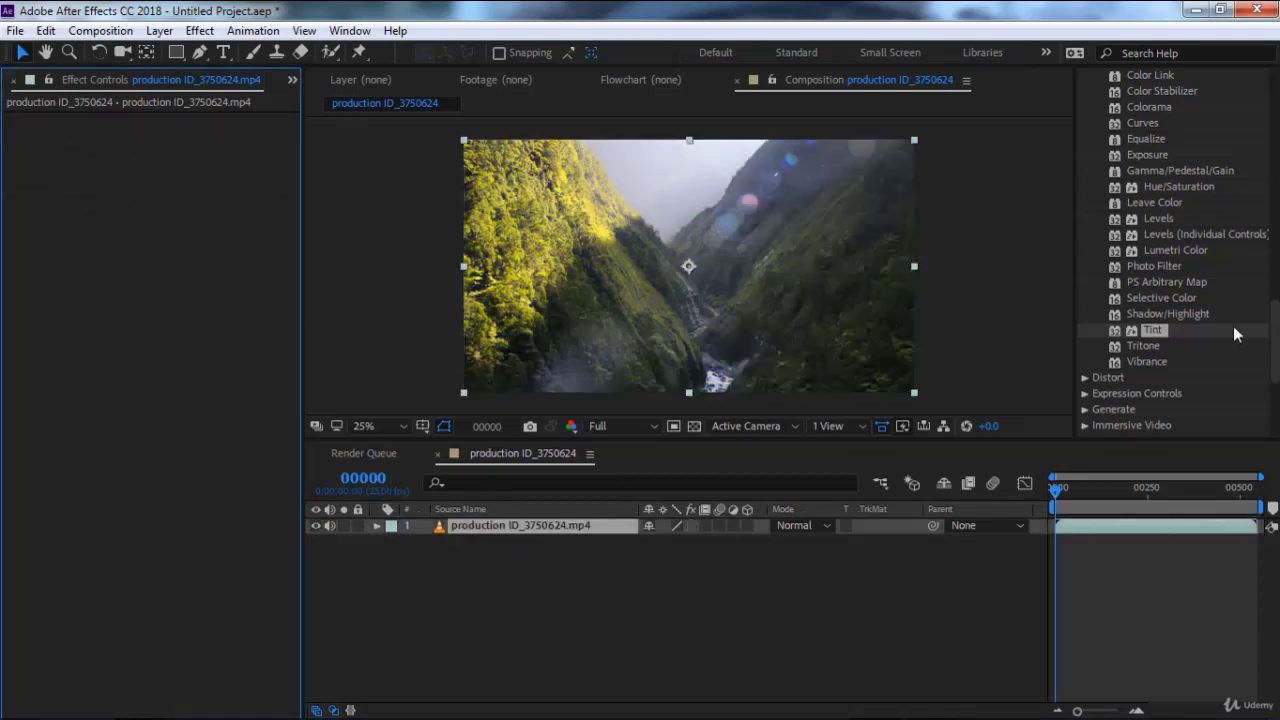
Step: Apply Tritone with orange C28139 midtones and magenta F000FF shadows, then remove it
{"action": "double_click", "coordinate": [1152, 348]}
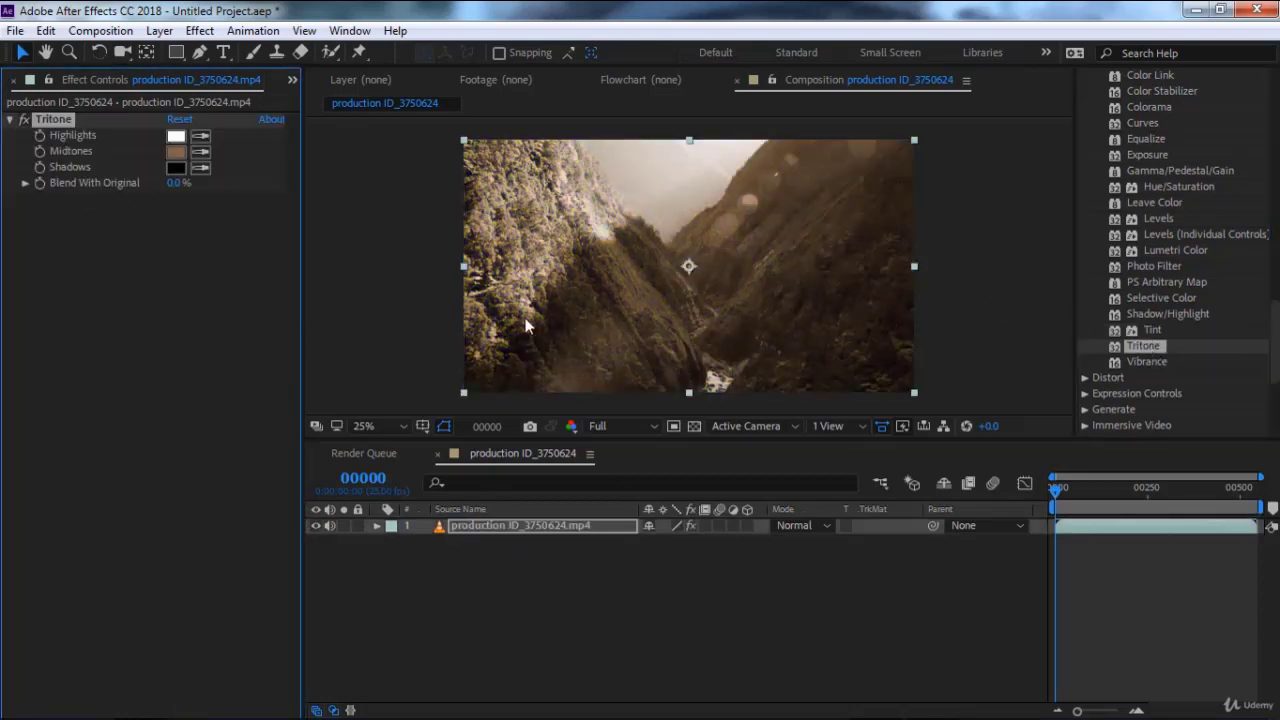
{"action": "left_click", "coordinate": [176, 151]}
{"action": "left_click", "coordinate": [786, 420]}
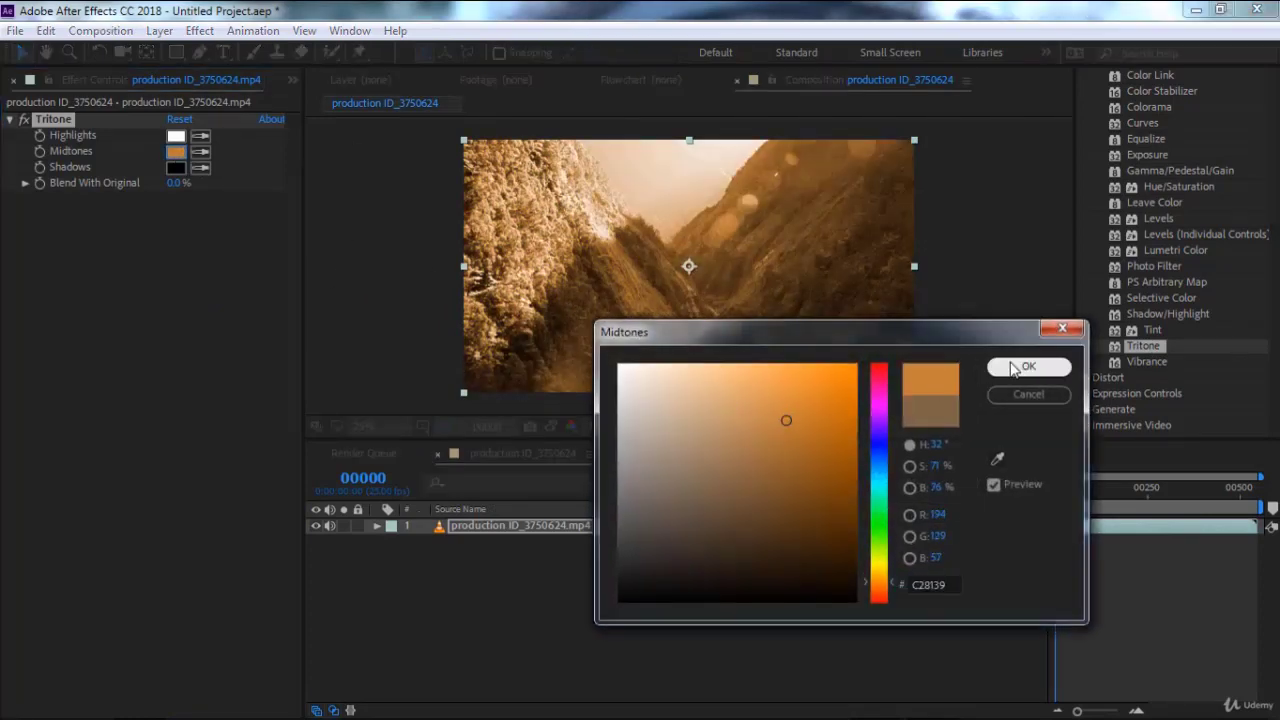
{"action": "left_click", "coordinate": [1029, 368]}
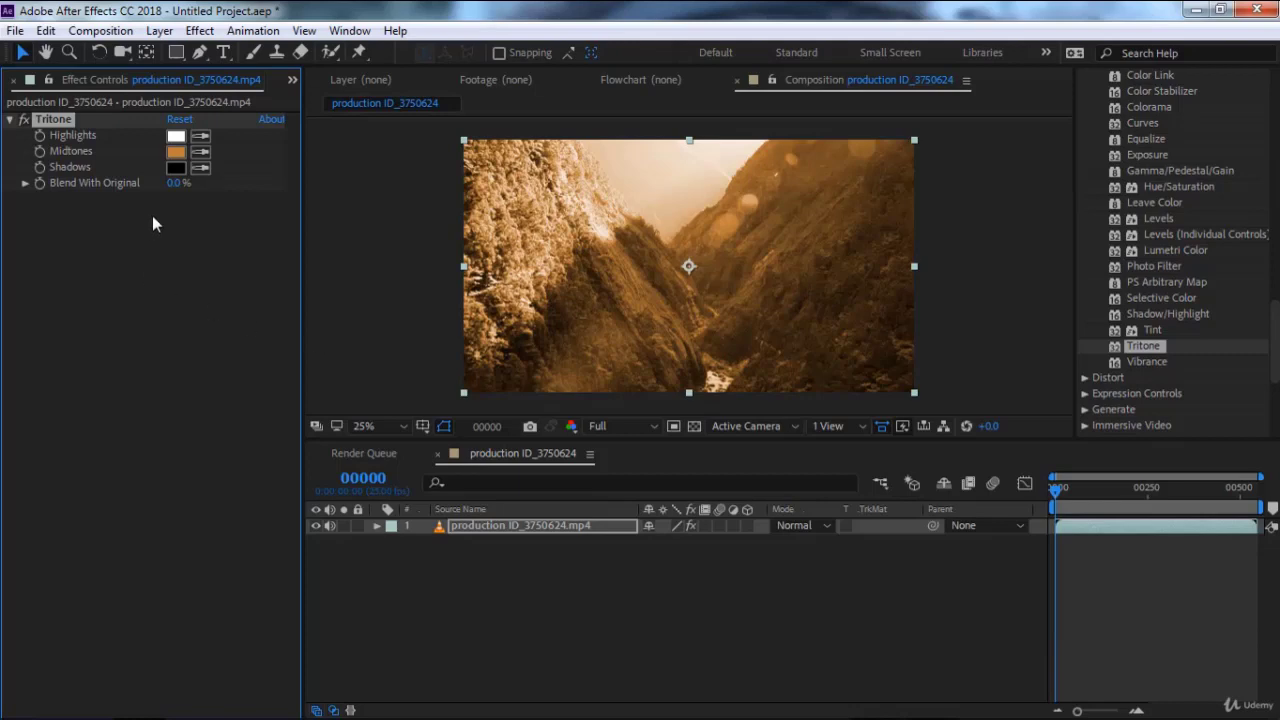
{"action": "left_click", "coordinate": [176, 167]}
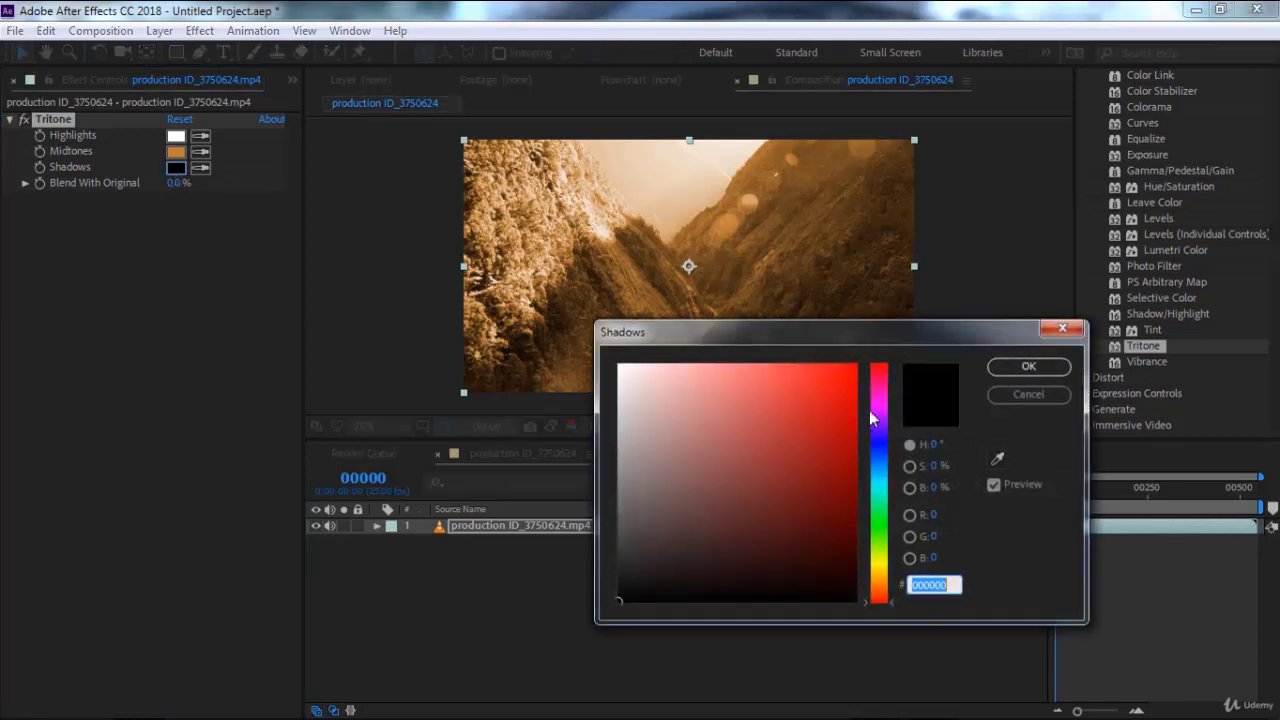
{"action": "left_click", "coordinate": [878, 406]}
{"action": "left_click", "coordinate": [854, 366]}
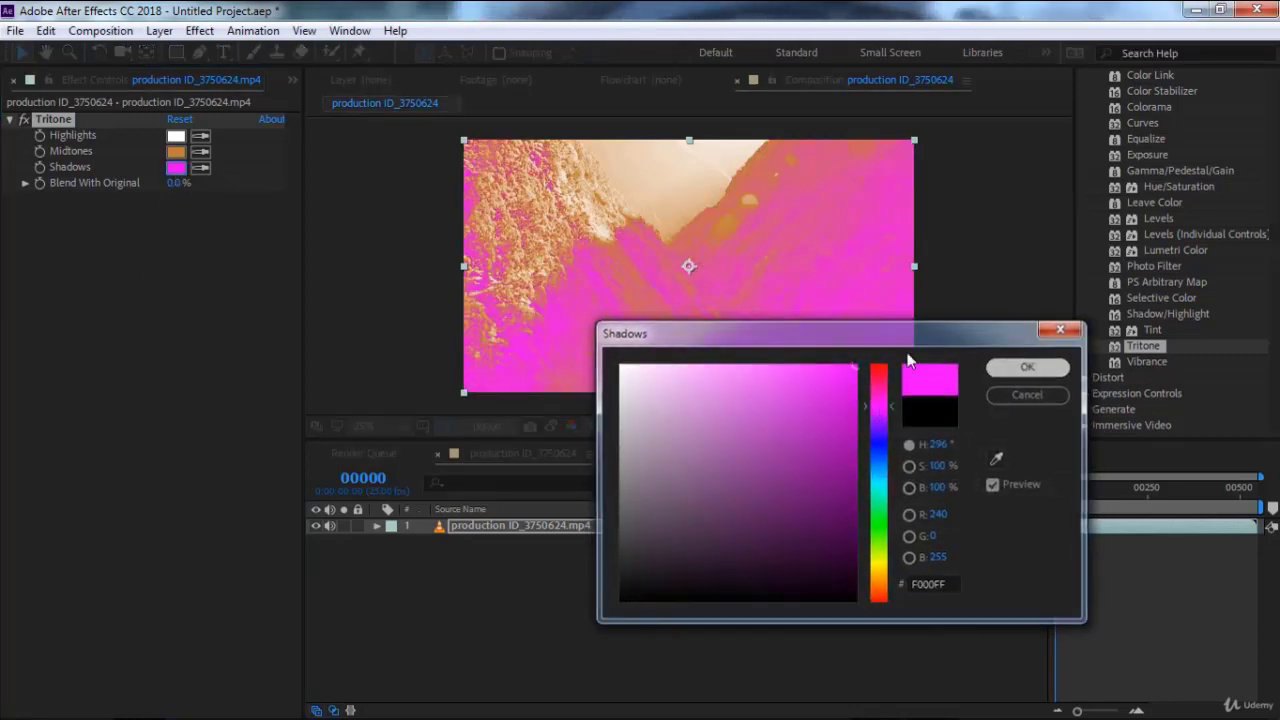
{"action": "key", "text": "Return"}
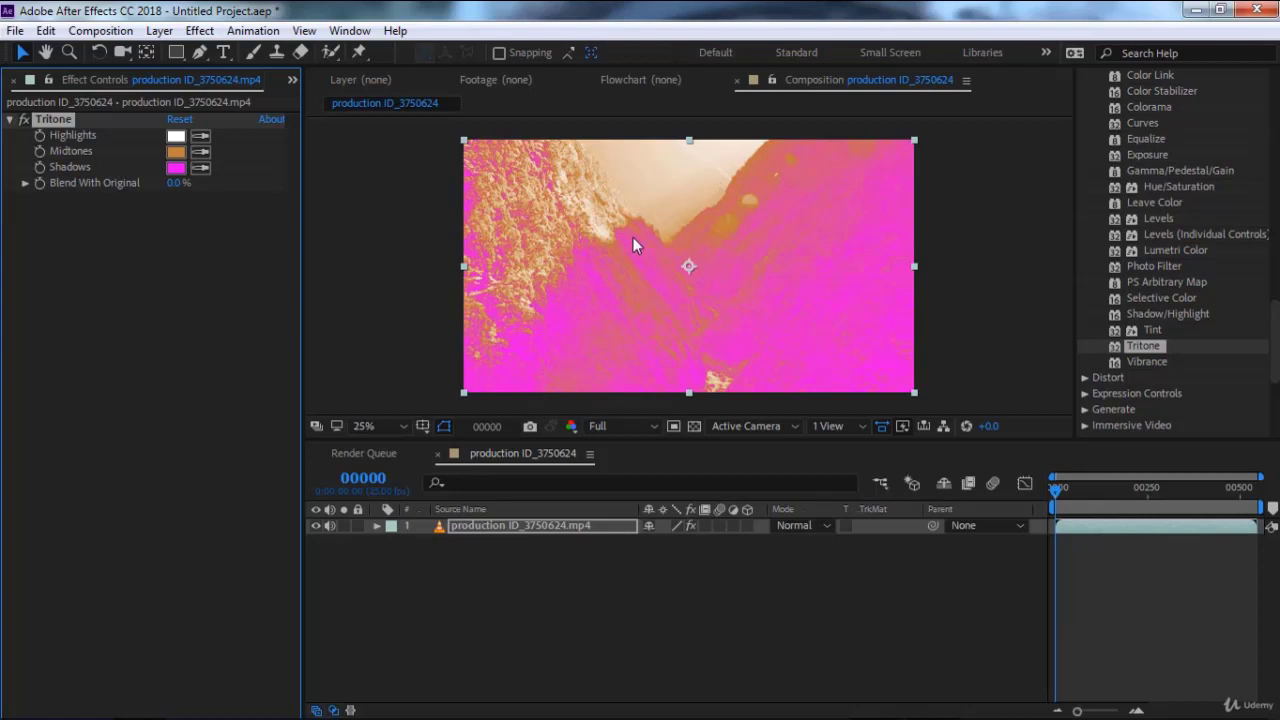
{"action": "left_click", "coordinate": [529, 527]}
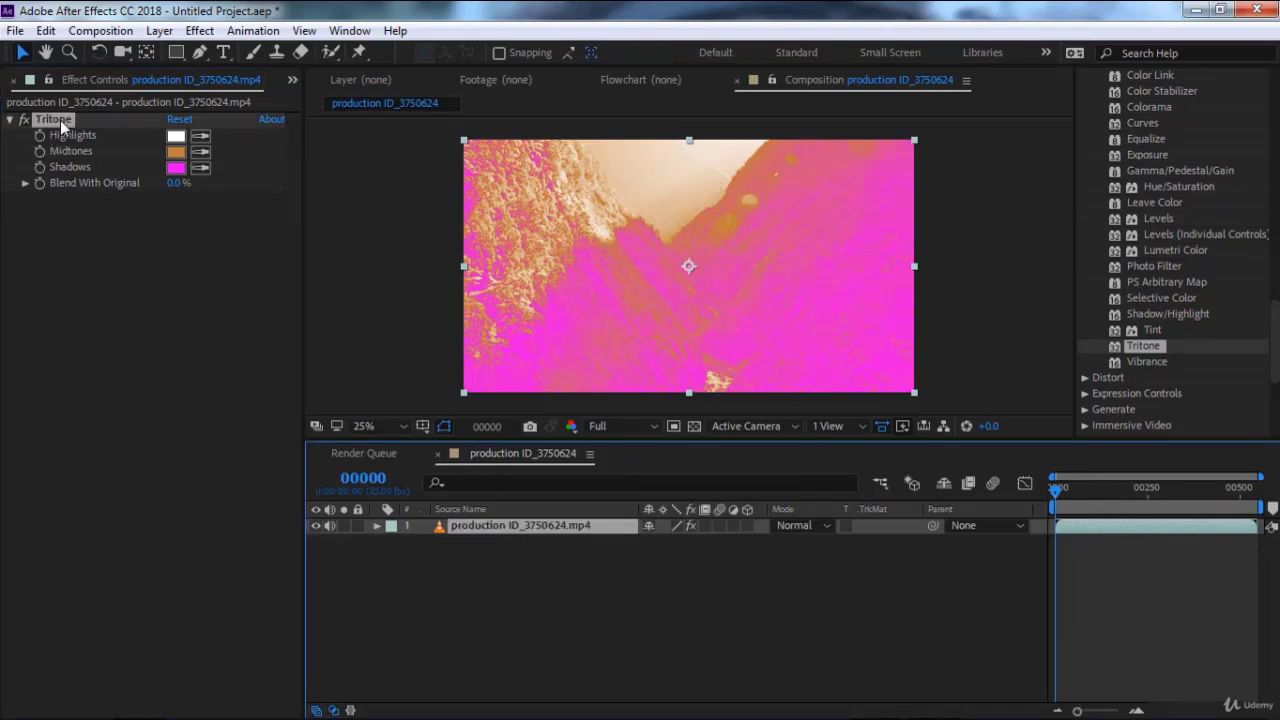
{"action": "key", "text": "Delete"}
Step: Apply Vibrance to the valley clip with Vibrance and Saturation both at 100
{"action": "double_click", "coordinate": [1155, 362]}
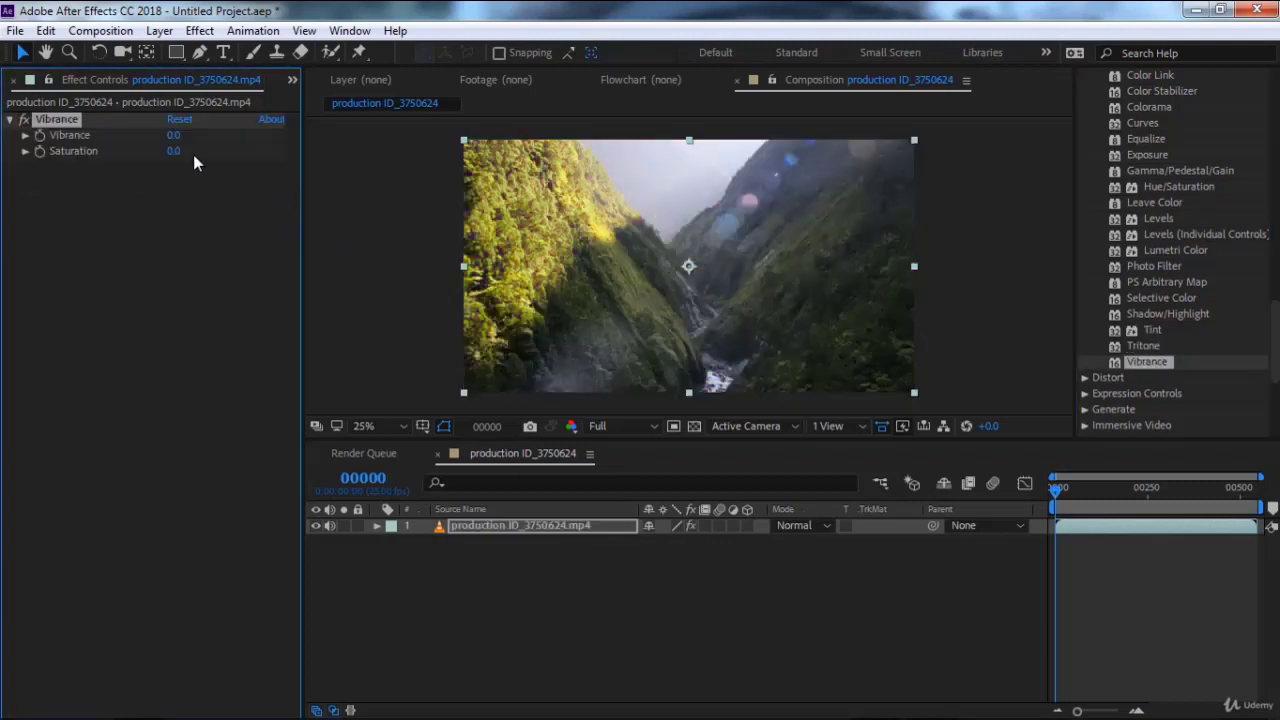
{"action": "left_click_drag", "start_coordinate": [173, 135], "coordinate": [340, 135]}
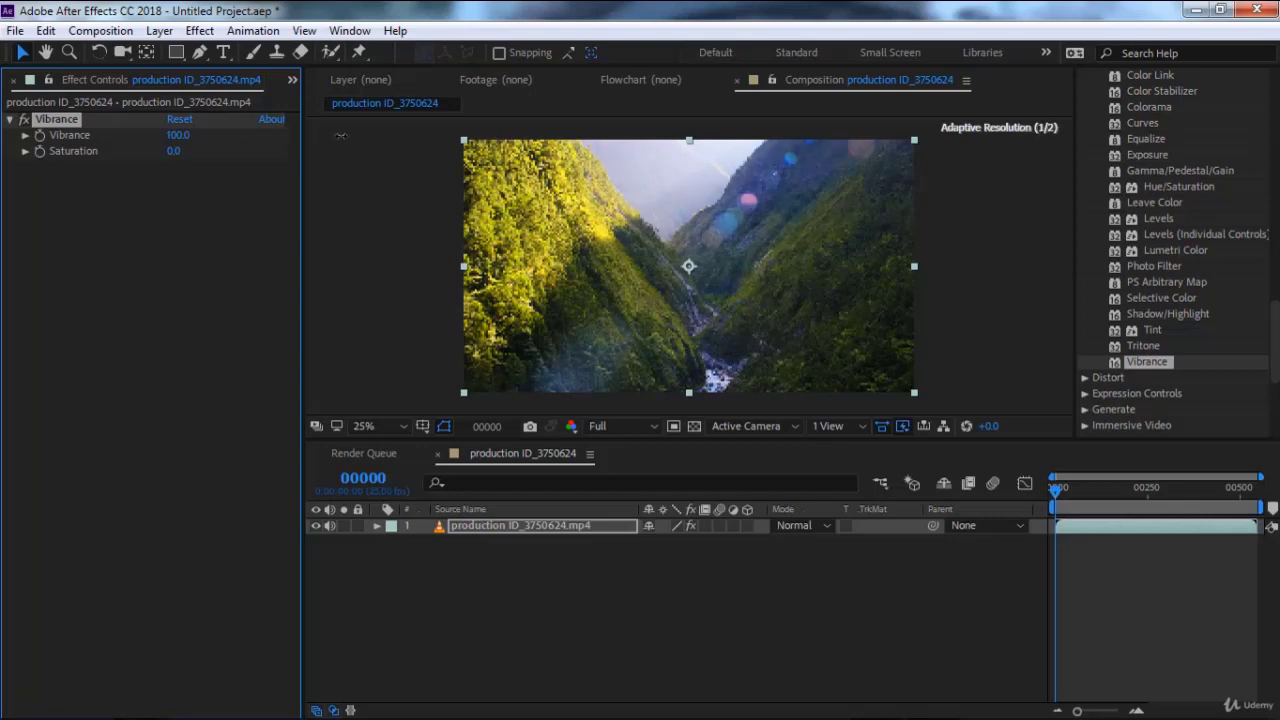
{"action": "left_click_drag", "start_coordinate": [173, 155], "coordinate": [374, 152]}
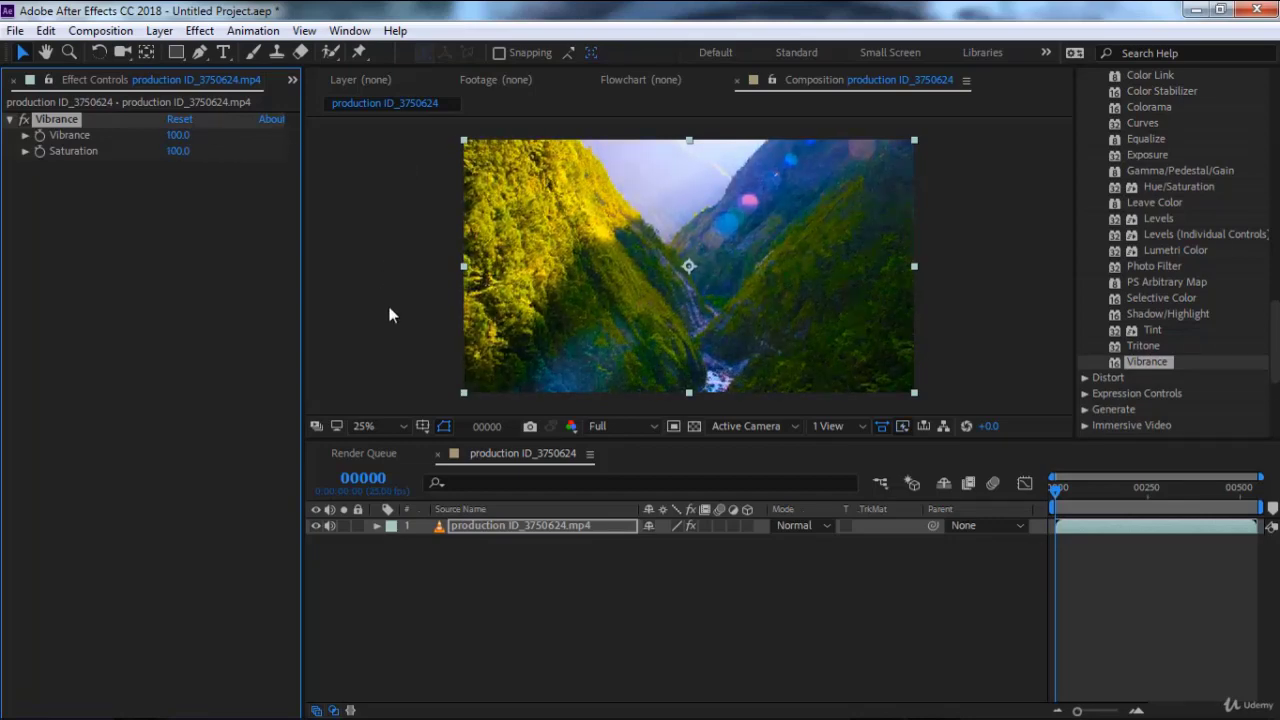
Step: Toggle Vibrance on and off to compare with the original, then delete it
{"action": "left_click", "coordinate": [25, 119]}
{"action": "left_click", "coordinate": [25, 119]}
{"action": "left_click", "coordinate": [25, 119]}
{"action": "left_click", "coordinate": [25, 119]}
{"action": "left_click", "coordinate": [25, 119]}
{"action": "left_click", "coordinate": [25, 119]}
{"action": "left_click", "coordinate": [25, 119]}
{"action": "left_click", "coordinate": [25, 119]}
{"action": "left_click", "coordinate": [25, 119]}
{"action": "left_click", "coordinate": [25, 119]}
{"action": "left_click", "coordinate": [25, 119]}
{"action": "left_click", "coordinate": [25, 119]}
{"action": "left_click", "coordinate": [75, 119]}
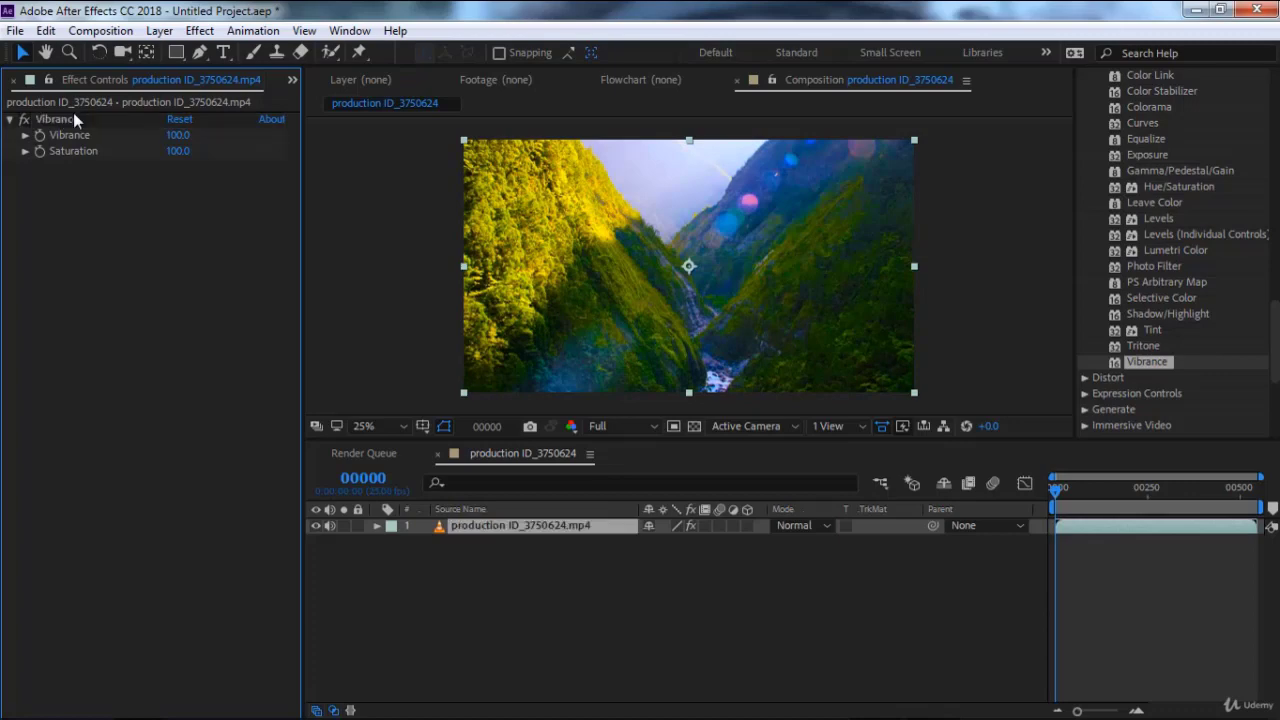
{"action": "left_click", "coordinate": [73, 119]}
{"action": "key", "text": "Delete"}
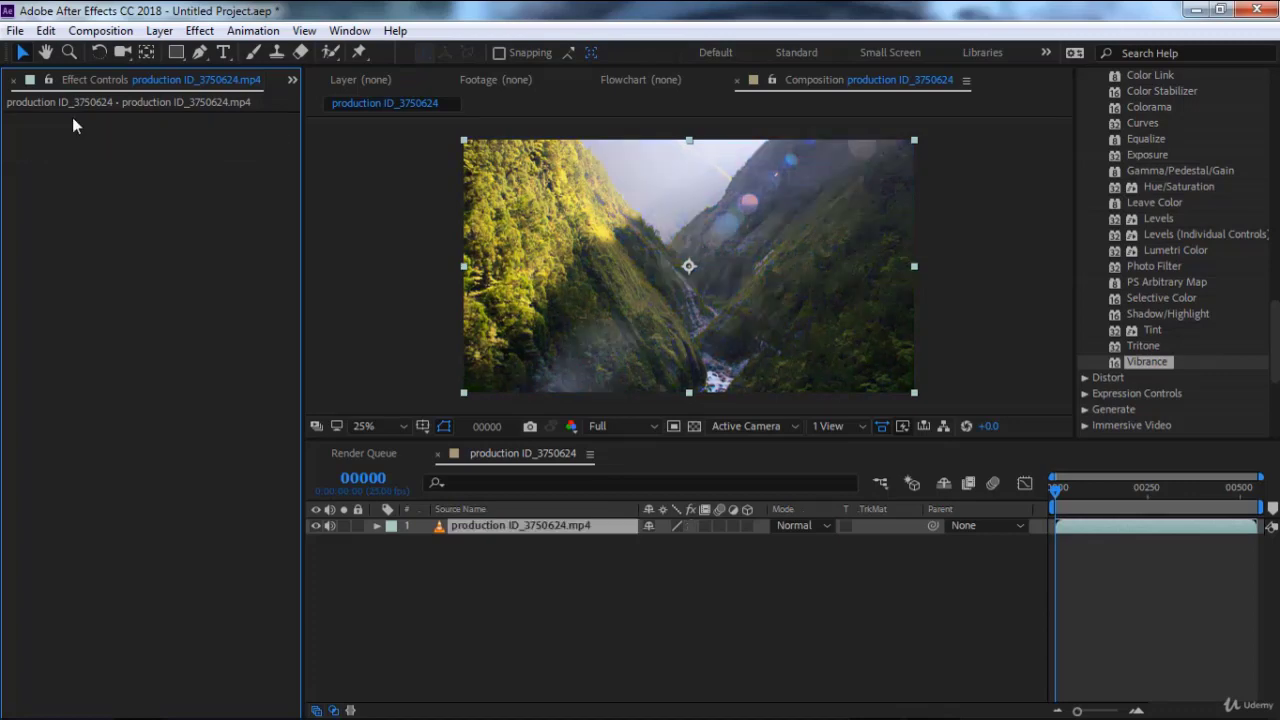